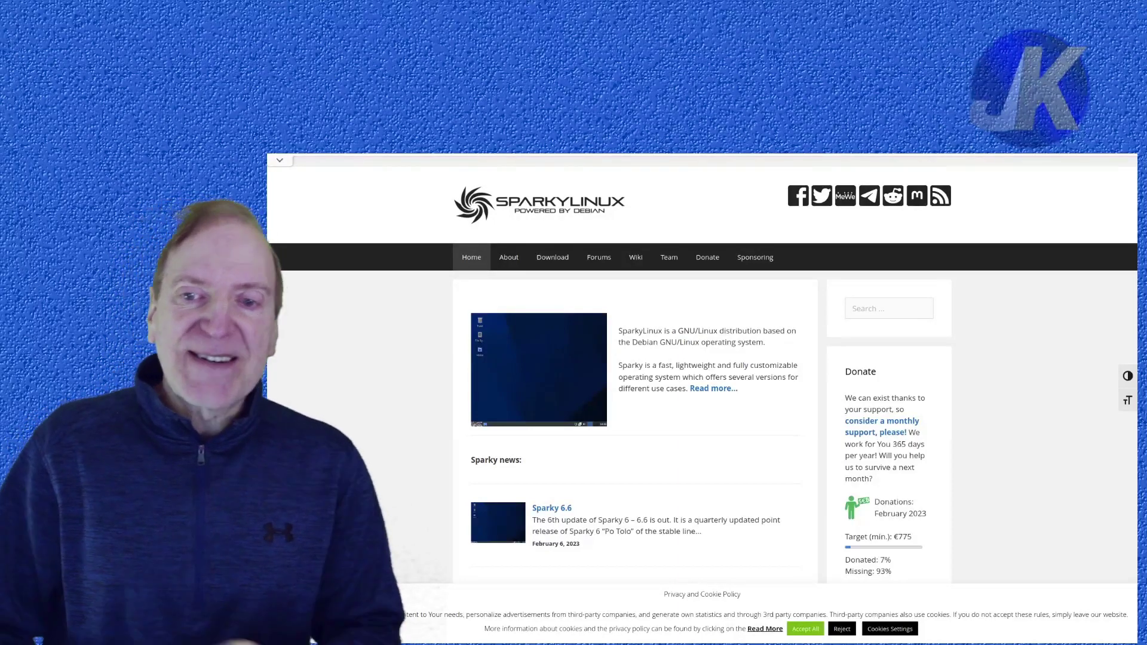
Step: Go to the SparkyLinux Download page and dismiss the Download Manuals advertisement
scroll(428, 494, down, 2)
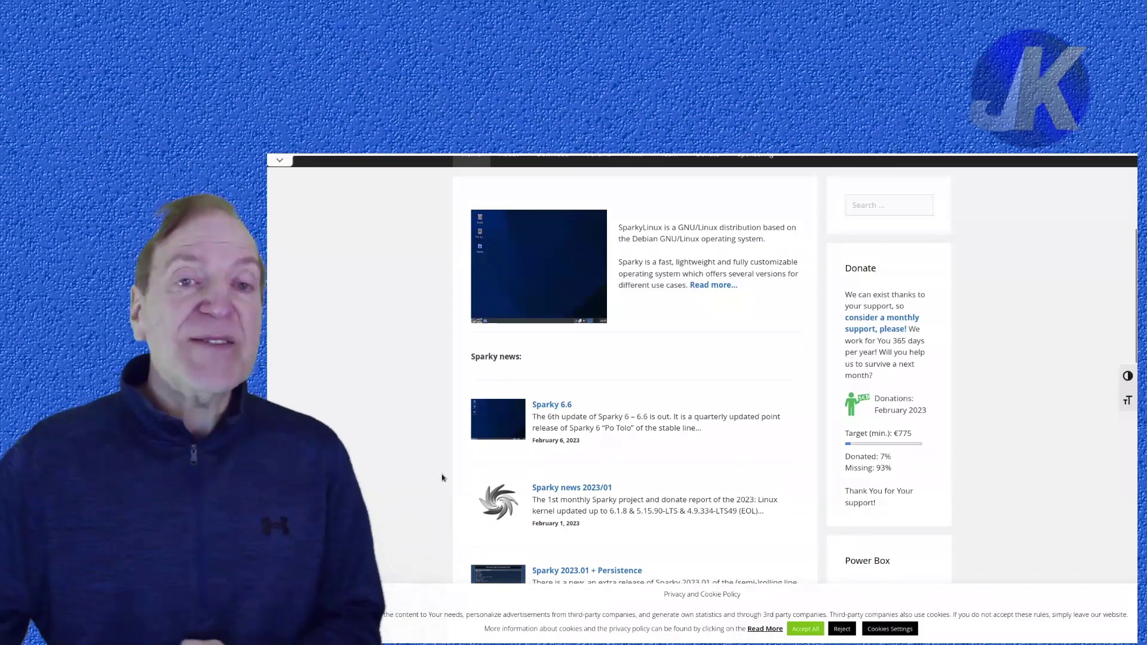
scroll(462, 399, down, 2)
scroll(462, 397, down, 2)
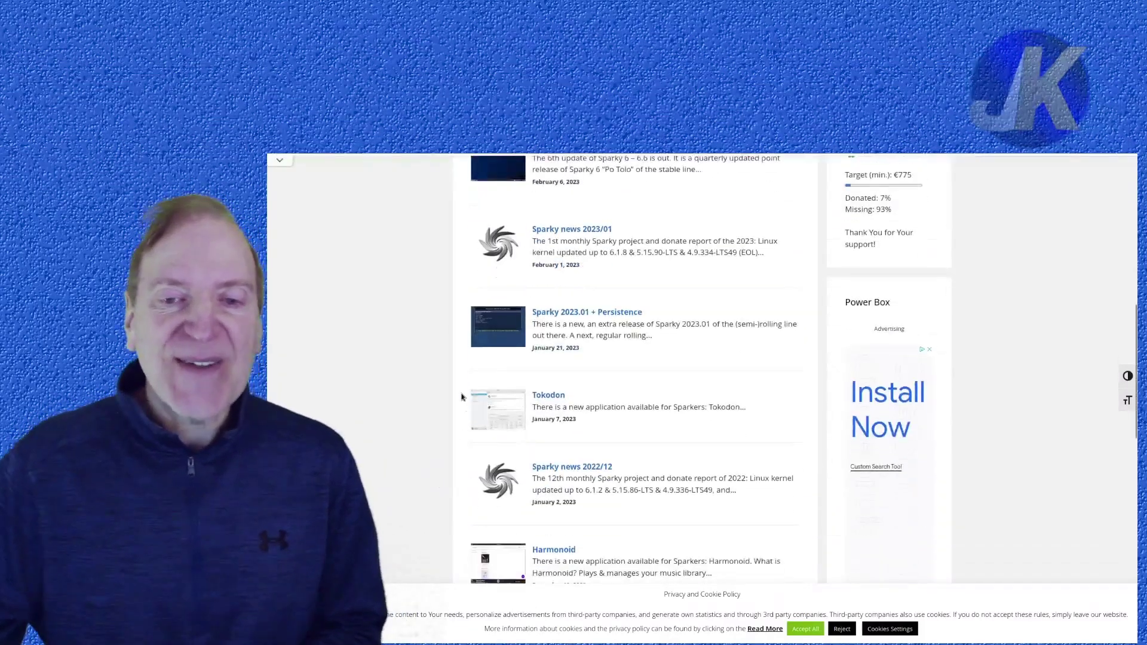
scroll(459, 403, down, 2)
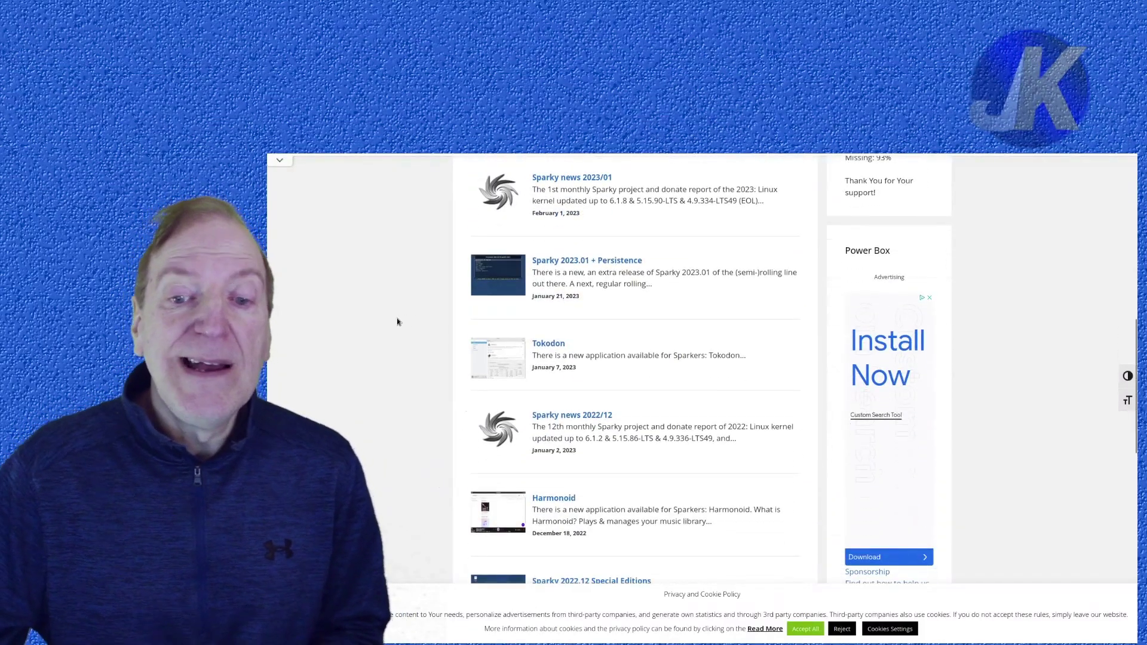
scroll(392, 322, up, 1)
scroll(392, 322, up, 5)
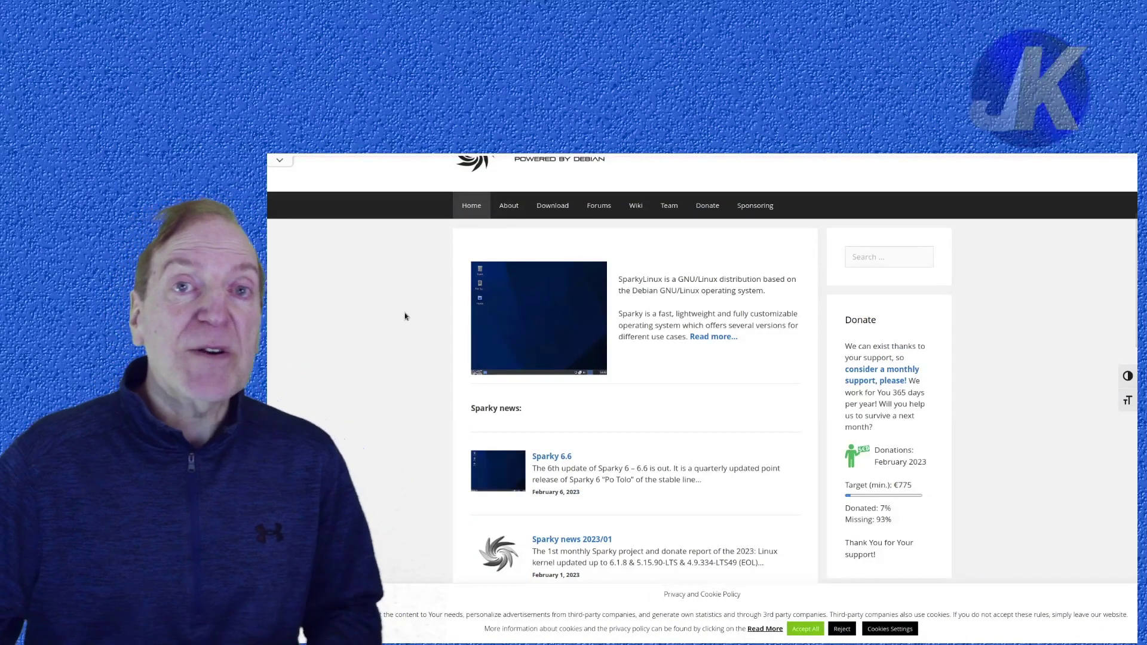
click(541, 205)
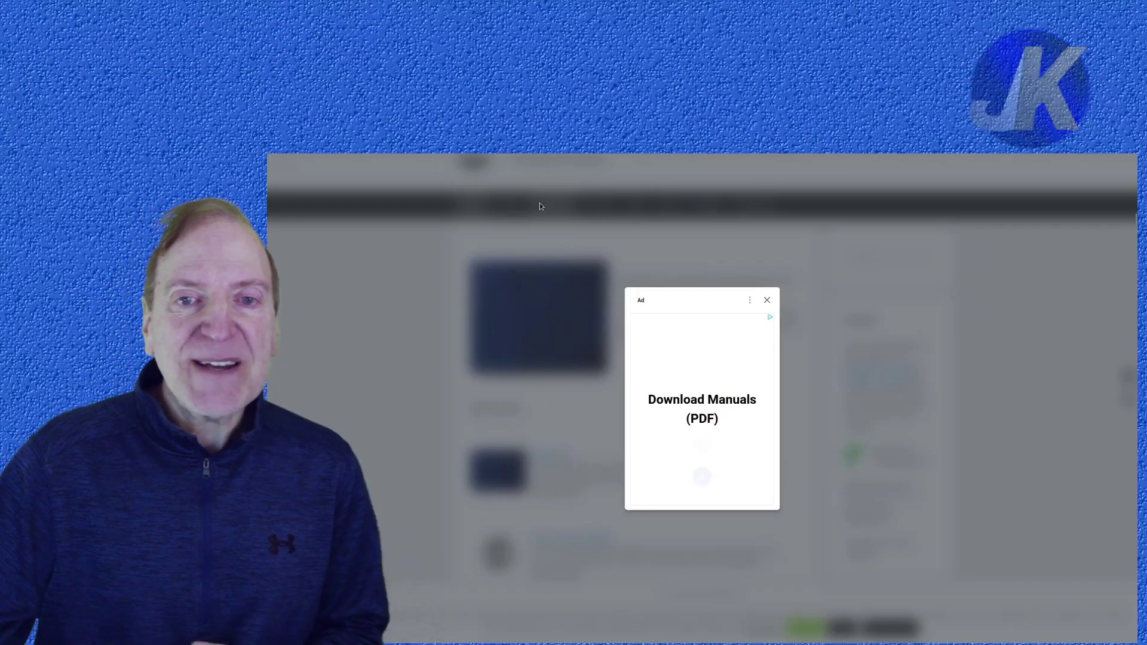
click(767, 300)
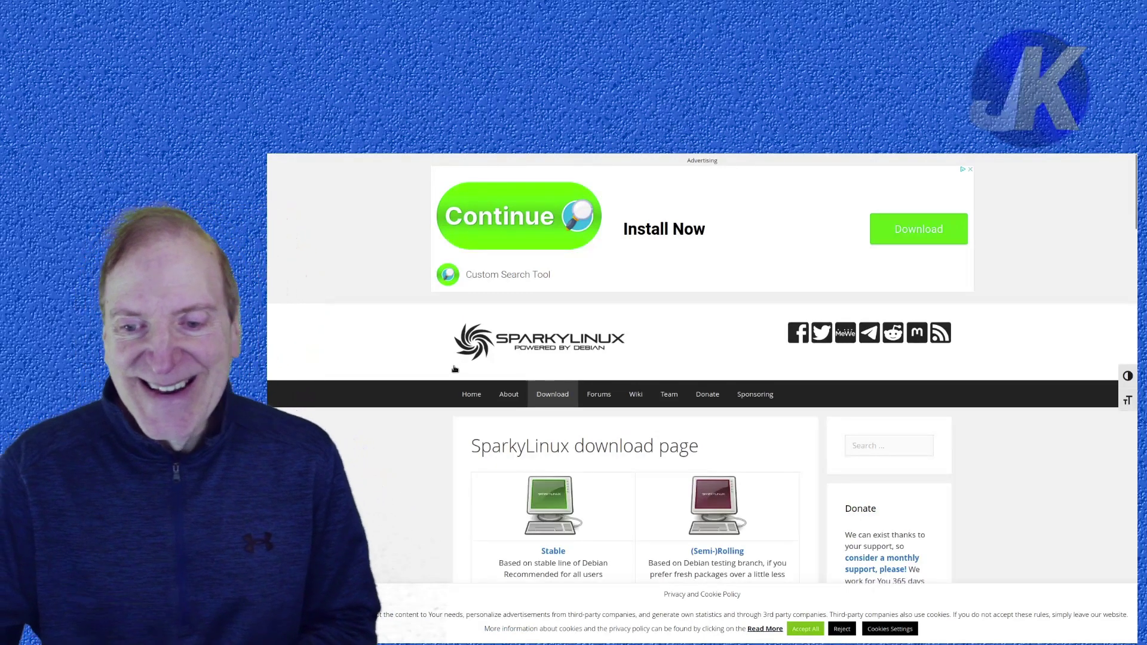
Step: Open the download page for the Stable edition of Sparky
scroll(448, 376, down, 2)
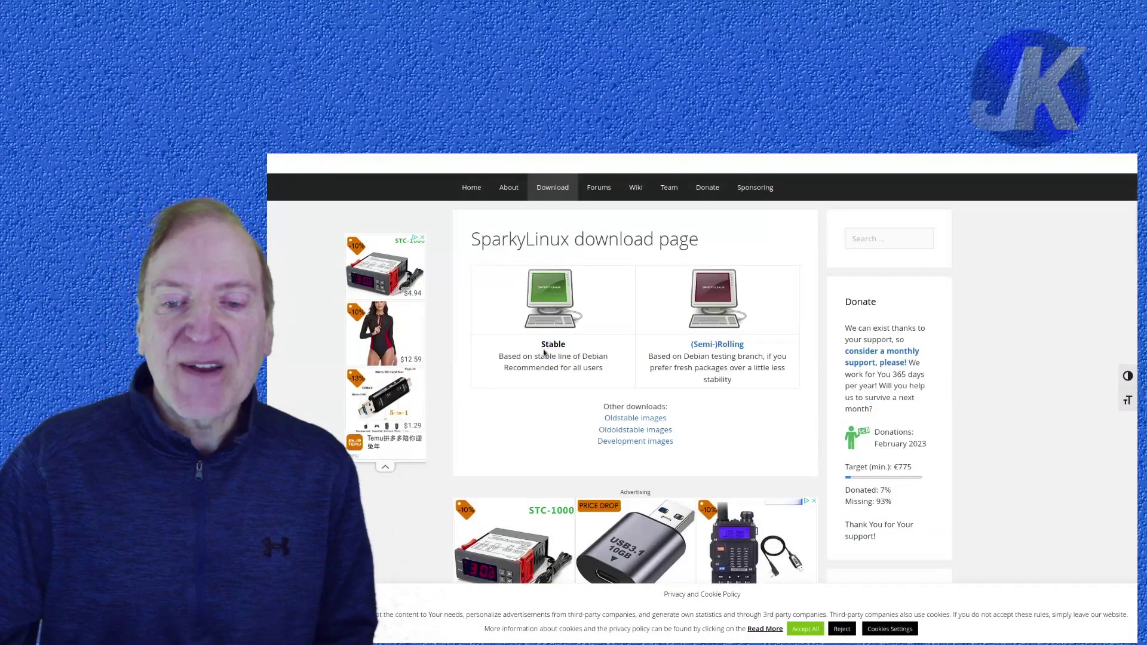
click(551, 346)
scroll(414, 417, down, 2)
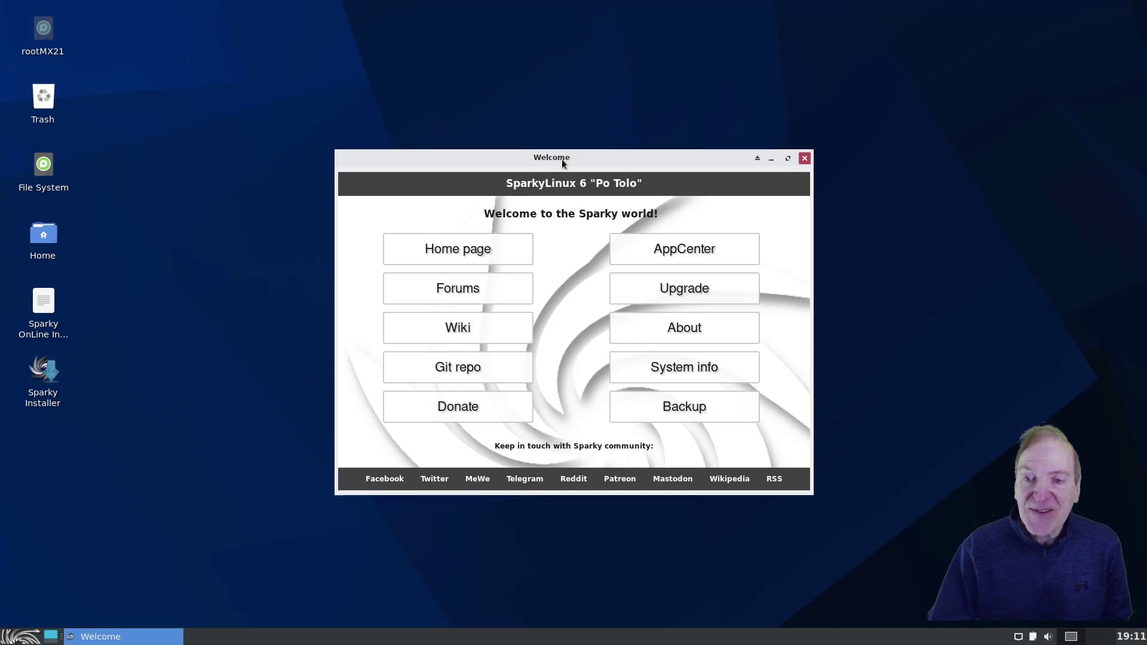
Step: Move the Welcome window aside, browse the Whisker menu and installer icons, then close Welcome
drag(562, 156, 484, 91)
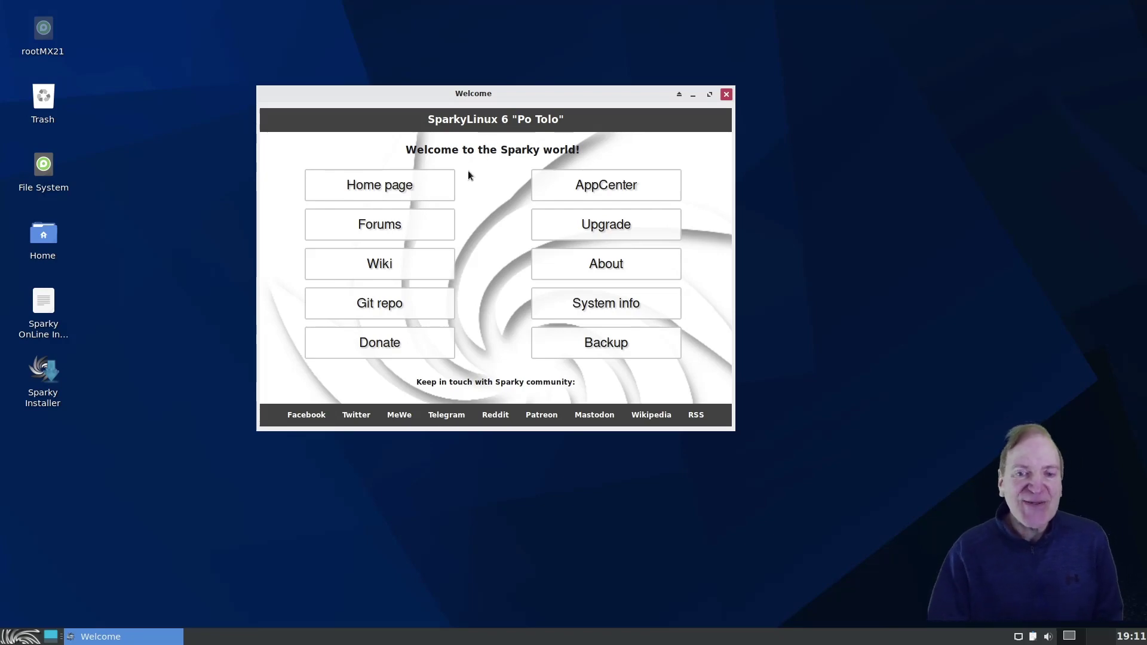
click(433, 183)
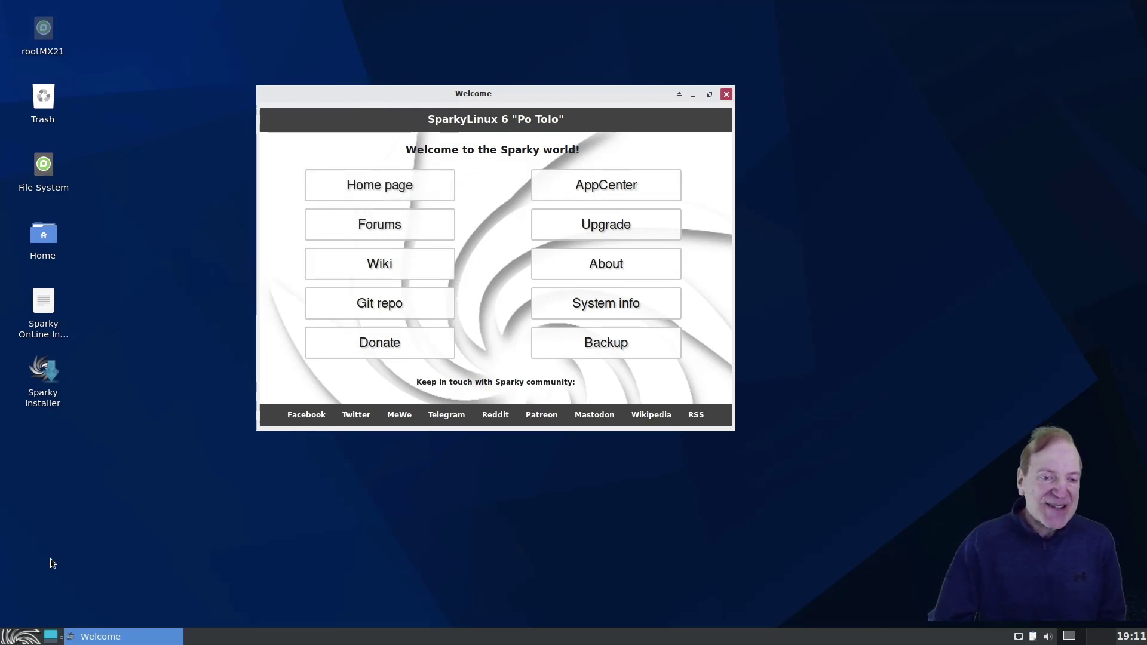
click(18, 634)
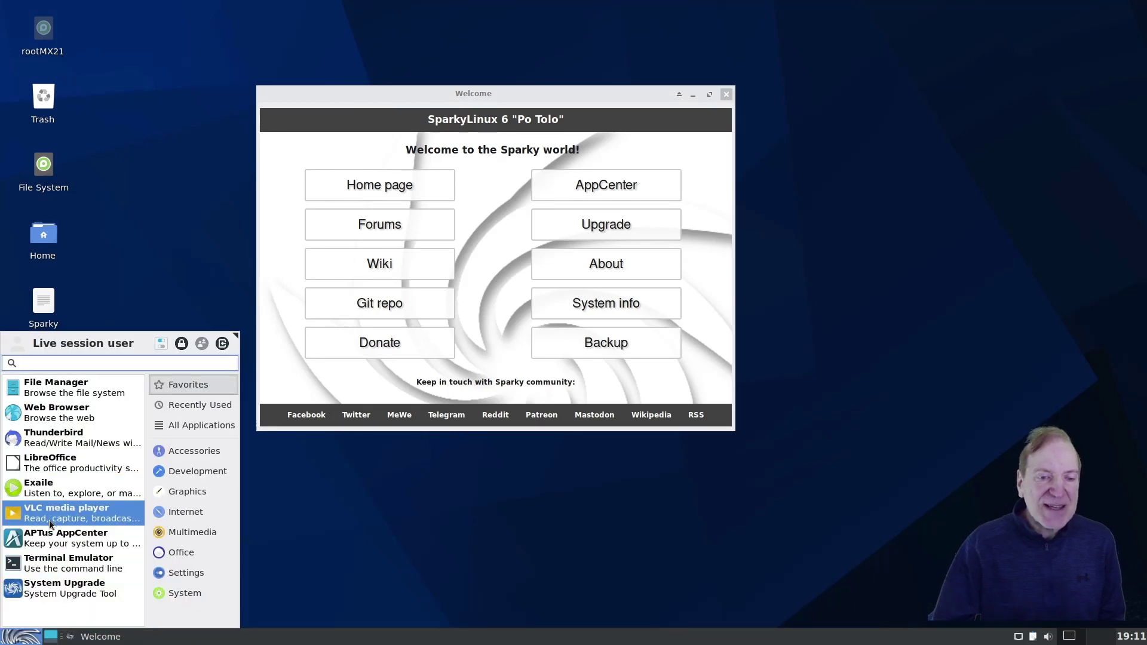
click(163, 210)
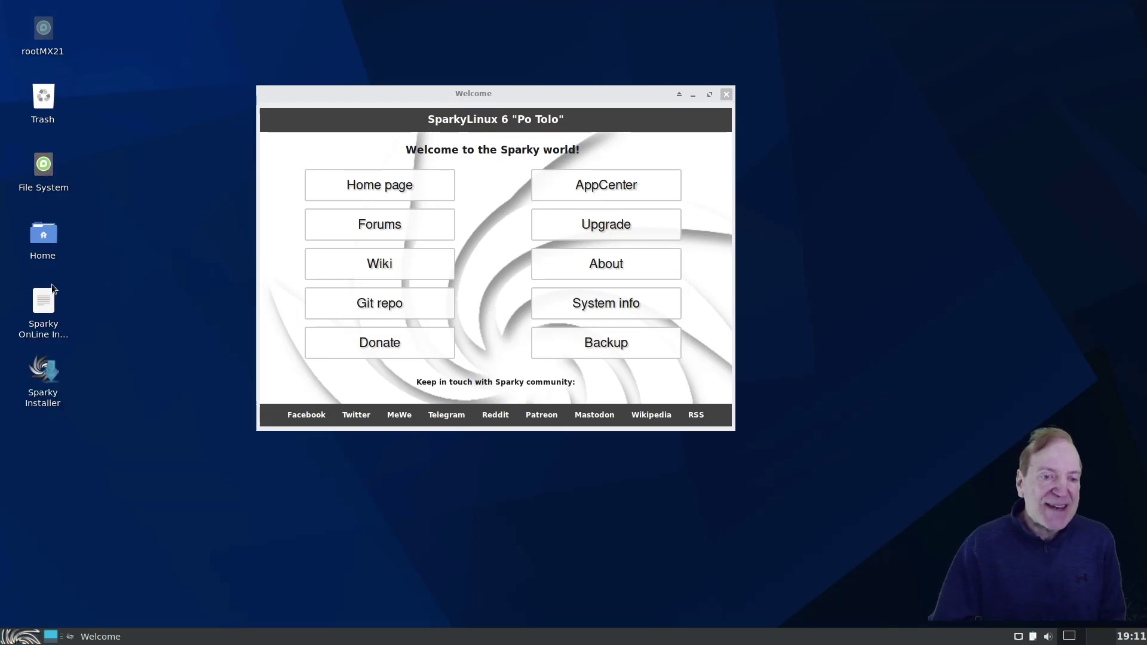
click(42, 306)
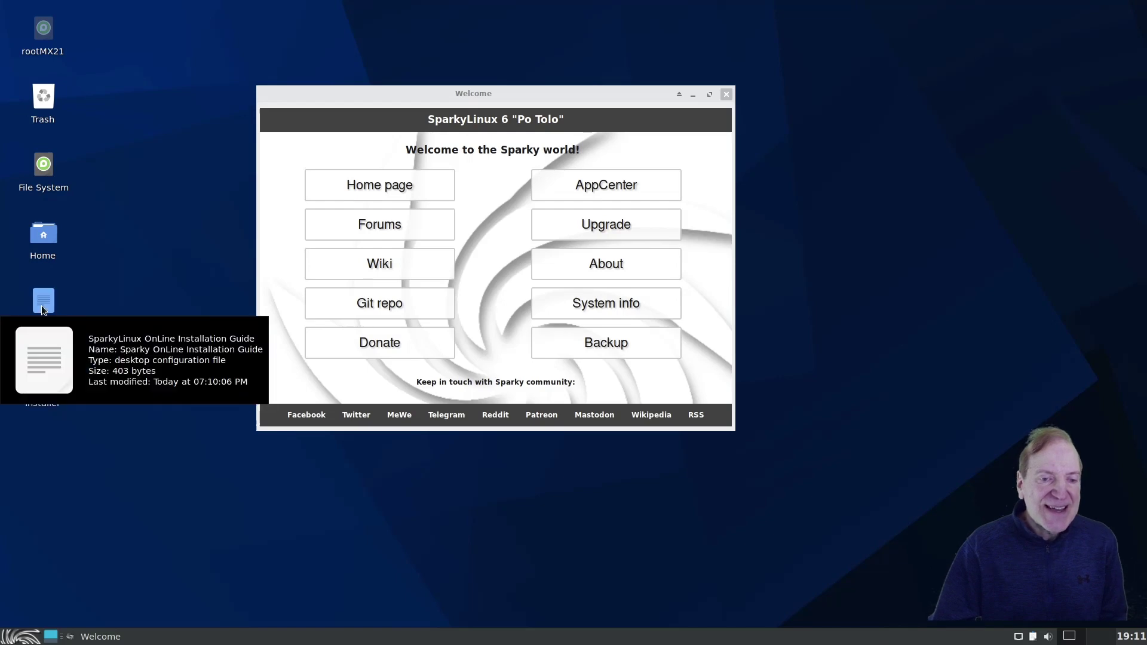
click(116, 300)
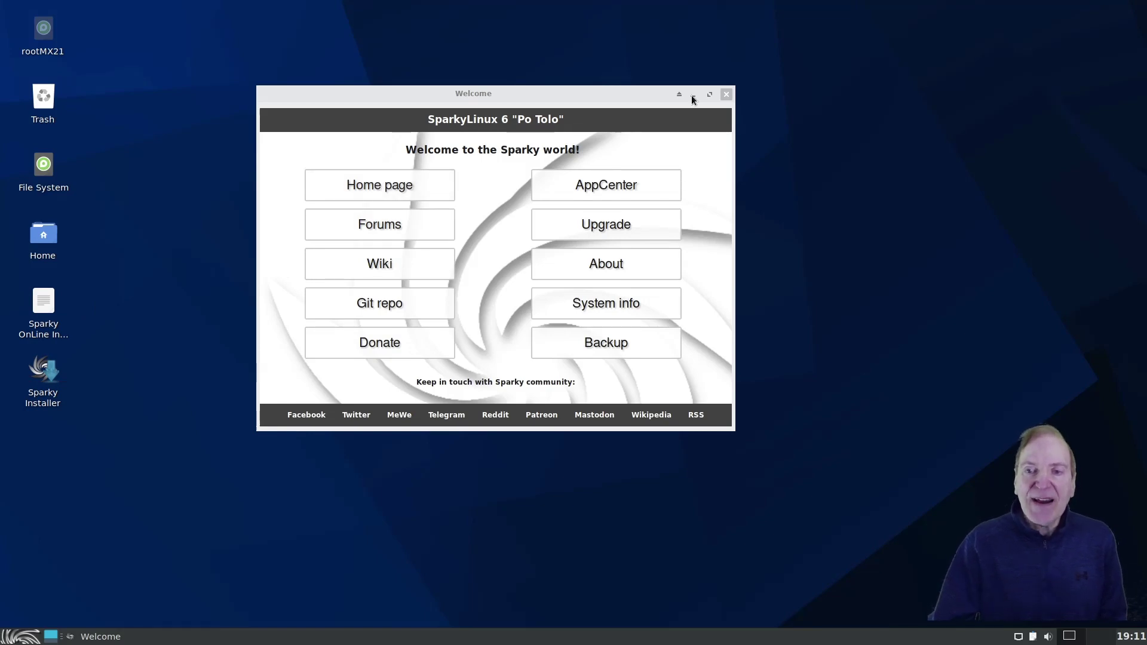
click(726, 94)
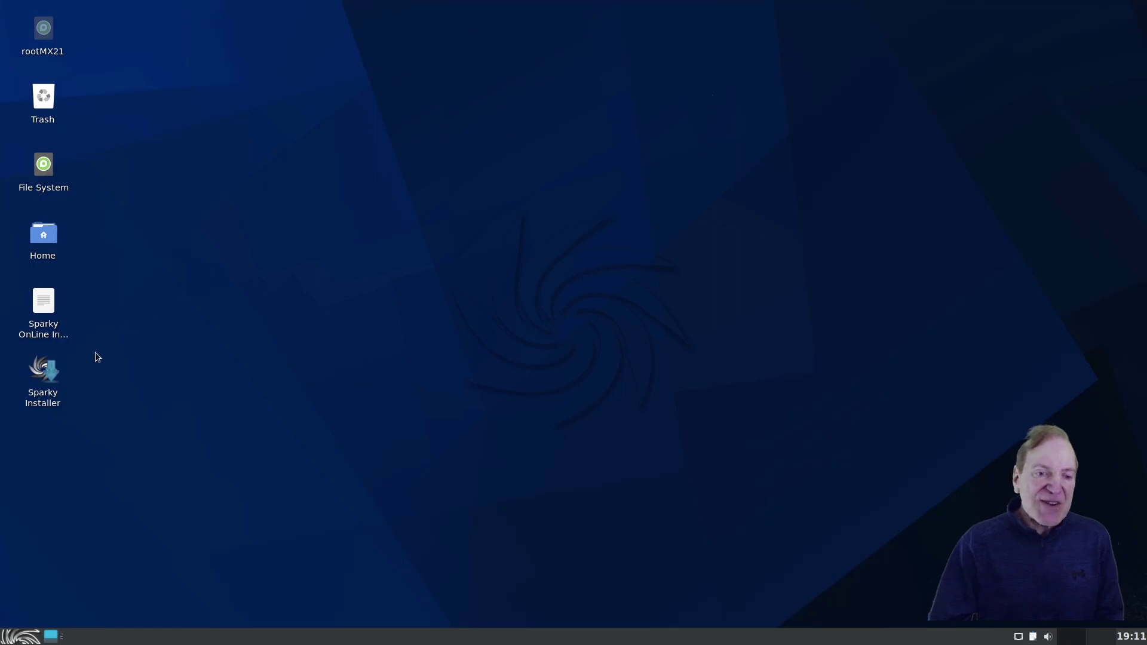
Step: Launch Sparky Installer, keep American English, New York time zone and US keyboard, choose Erase disk
double_click(51, 371)
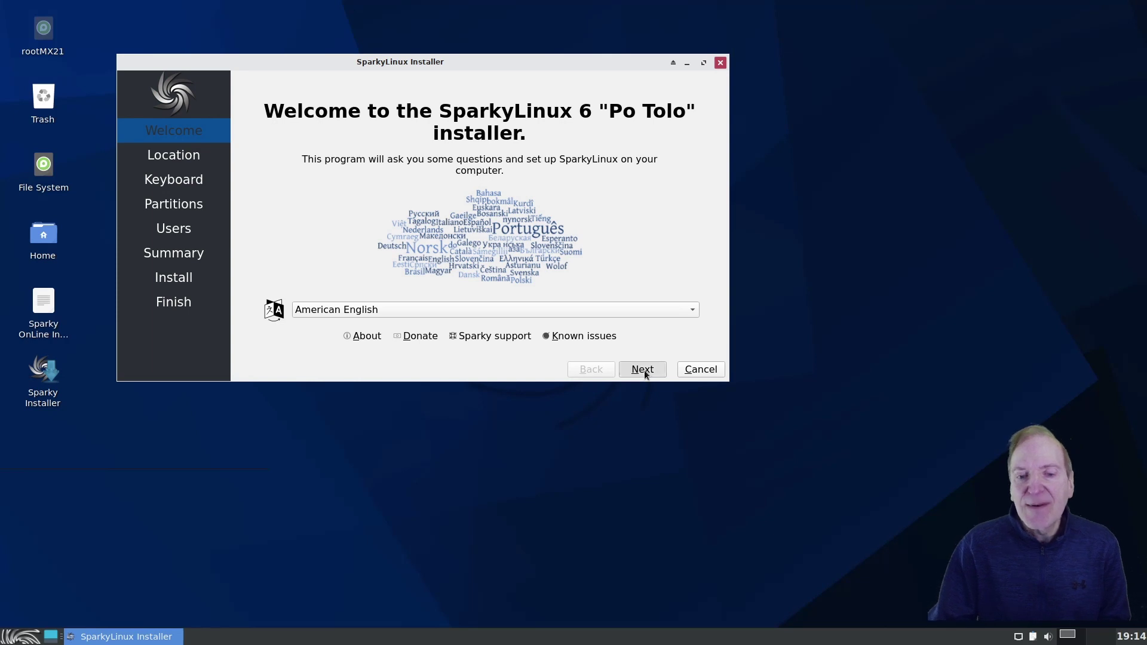
click(643, 370)
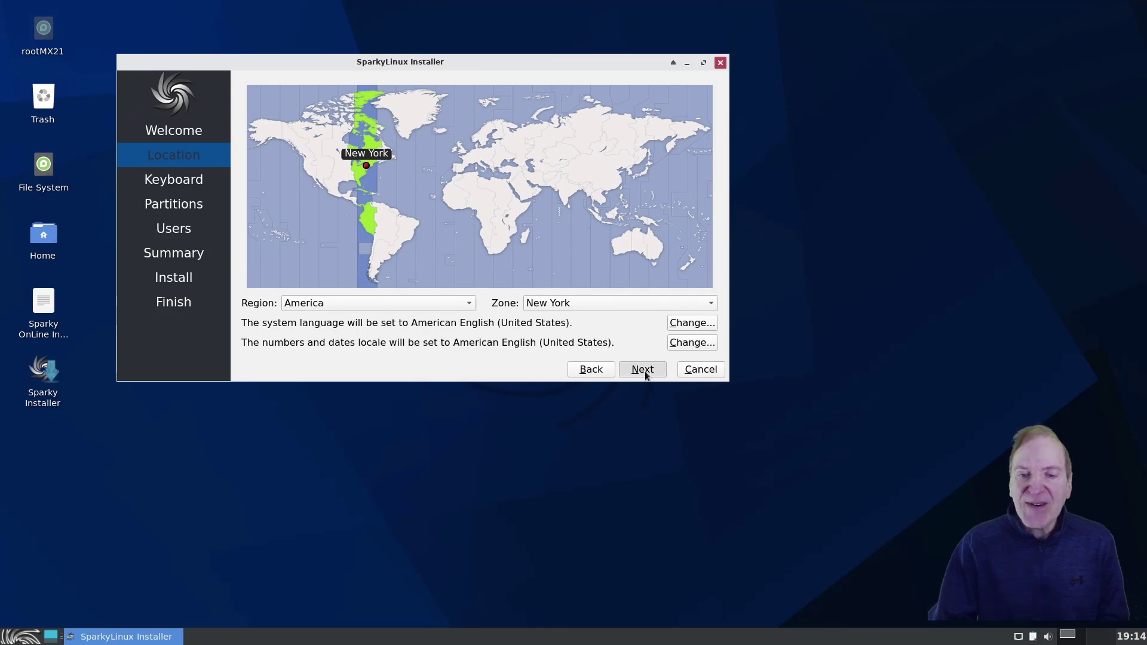
click(643, 371)
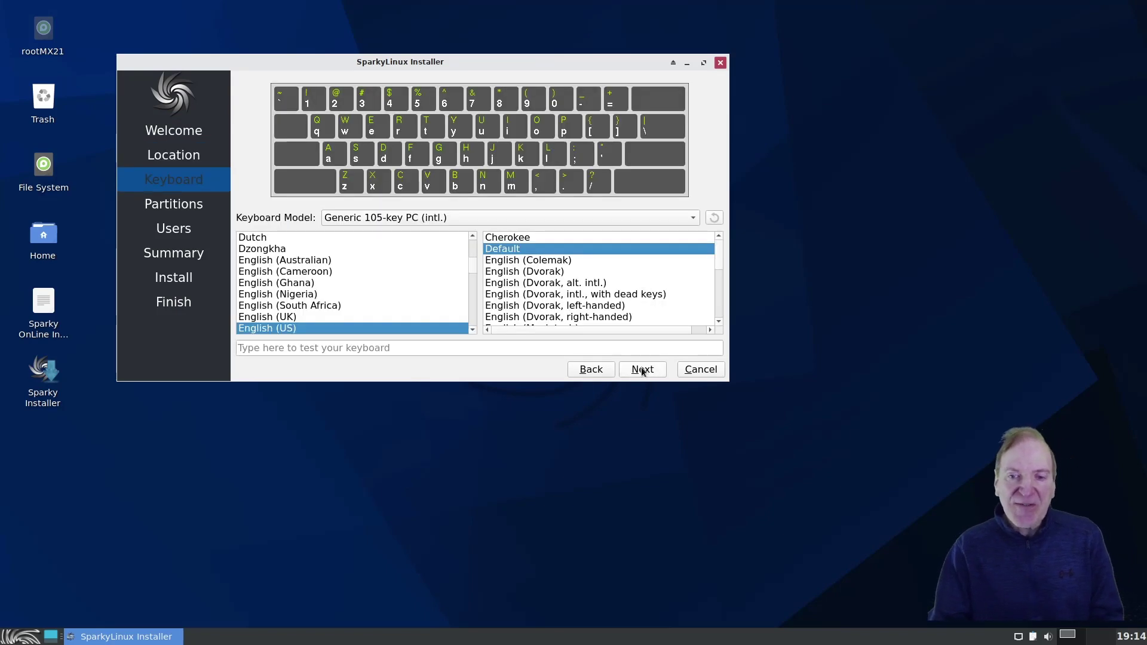
click(645, 375)
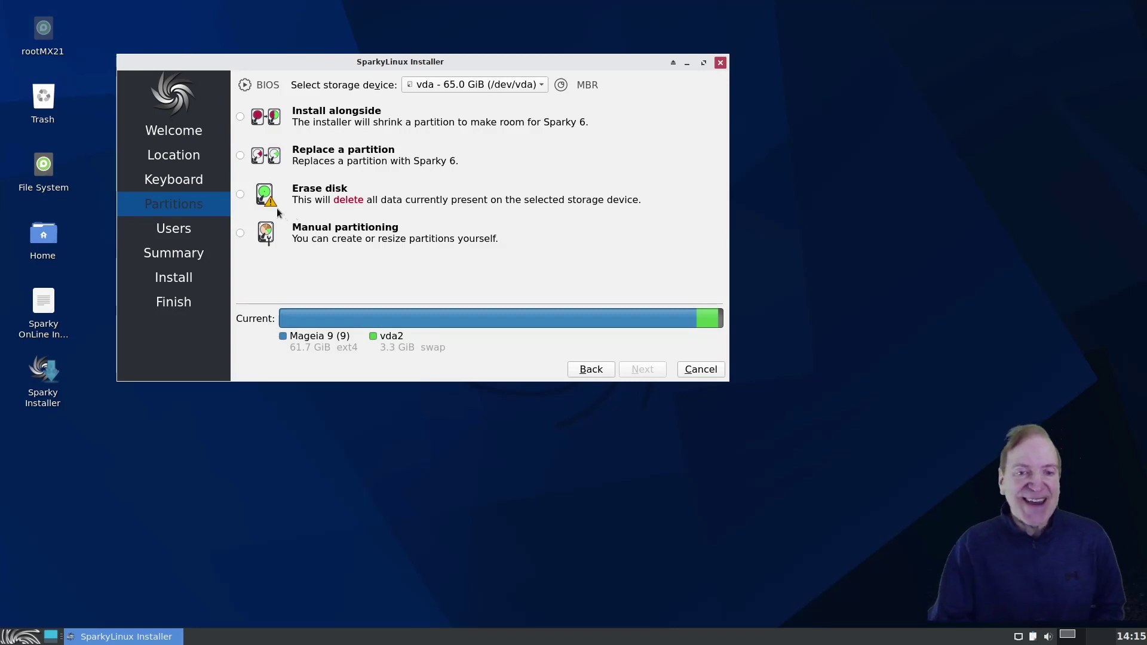
click(240, 194)
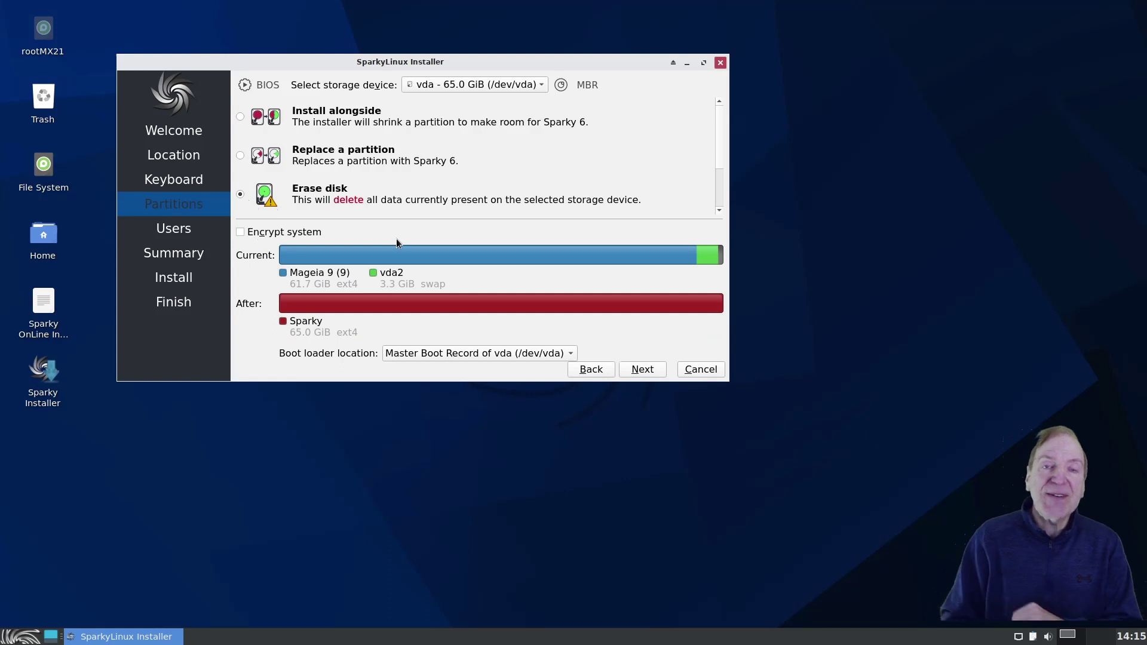
Step: Enter the user's name and an 8-character password twice, disable automatic login, and continue
click(642, 370)
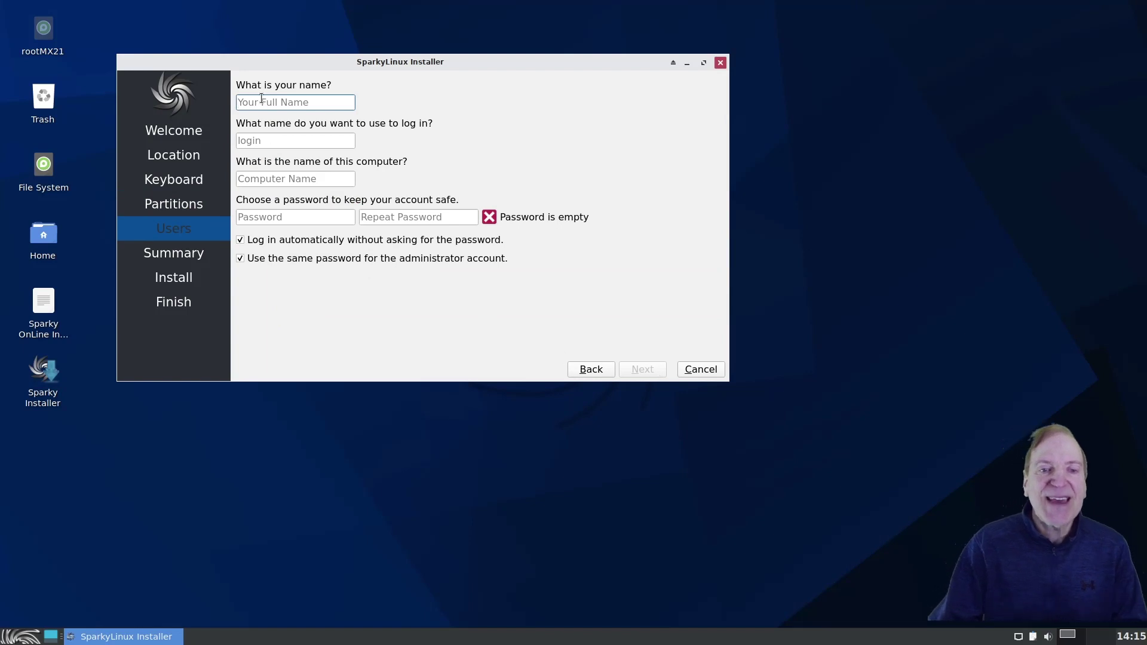
text(Toa)
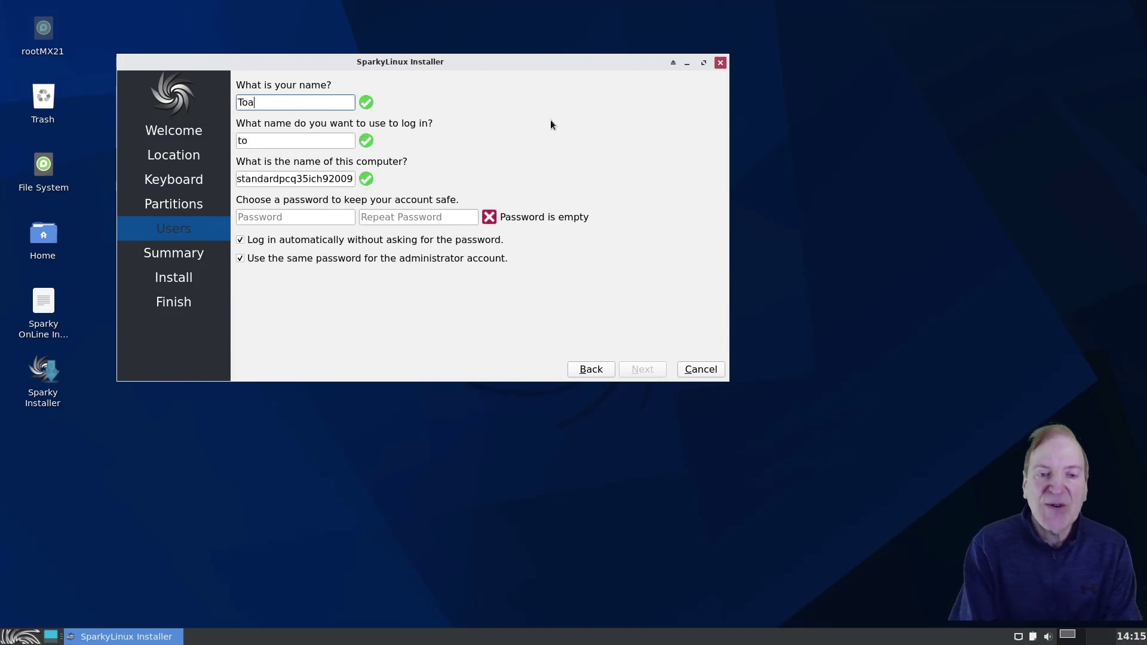
text(dwick)
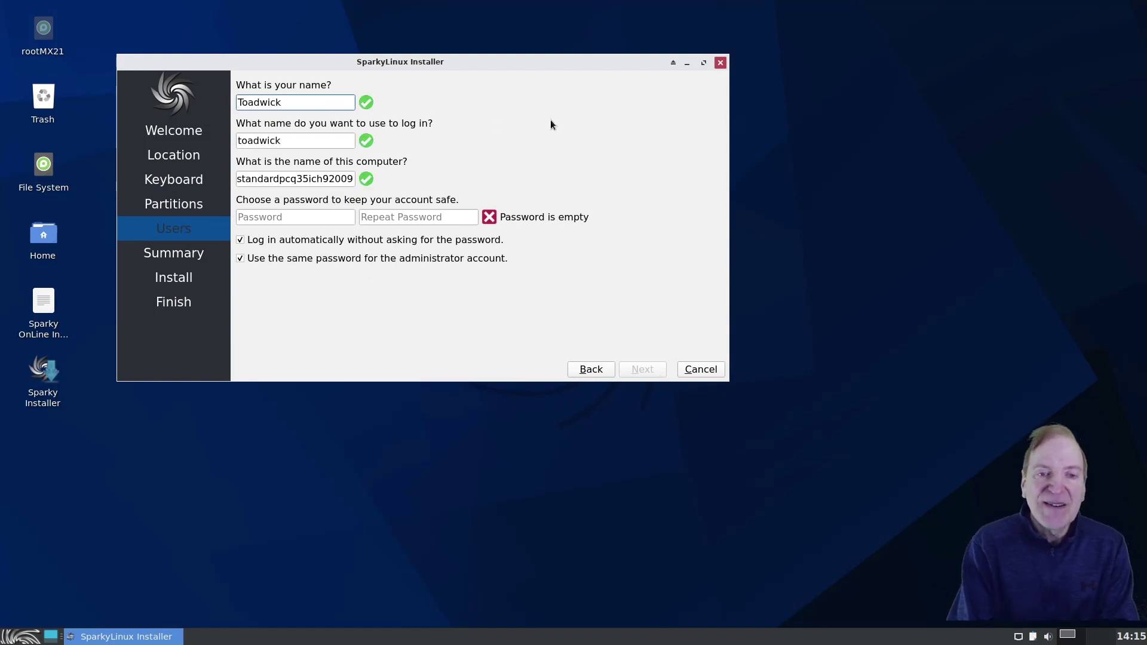
click(279, 220)
text(●●●)
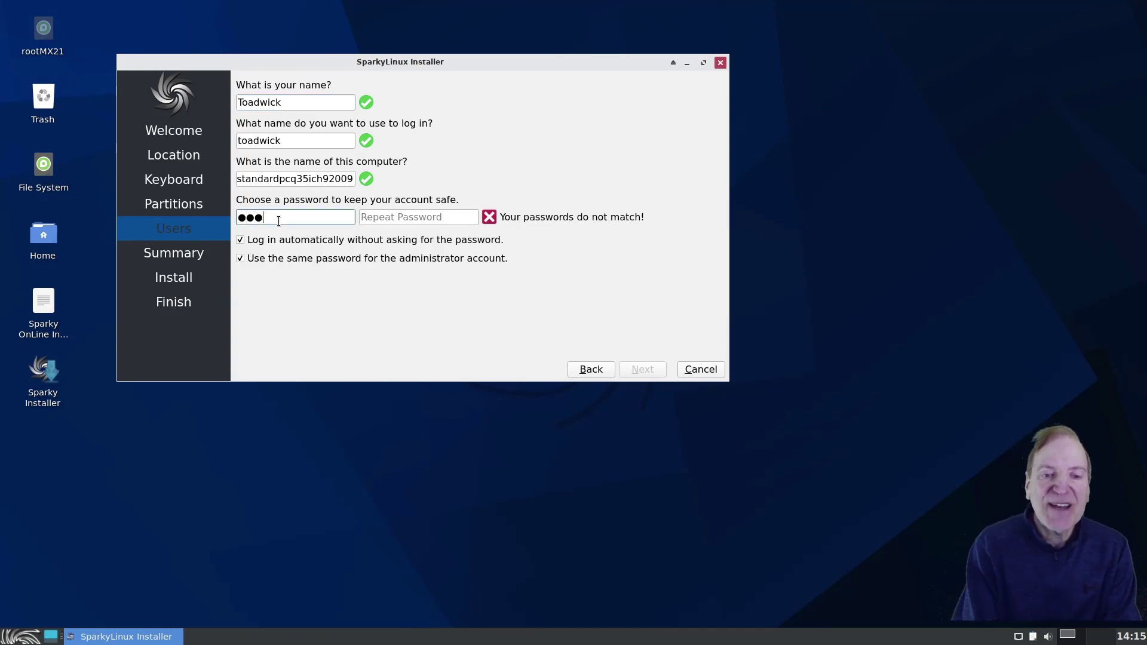
text(●)
key(BackSpace)
key(BackSpace)
key(BackSpace)
key(BackSpace)
text(●●●●●●●●)
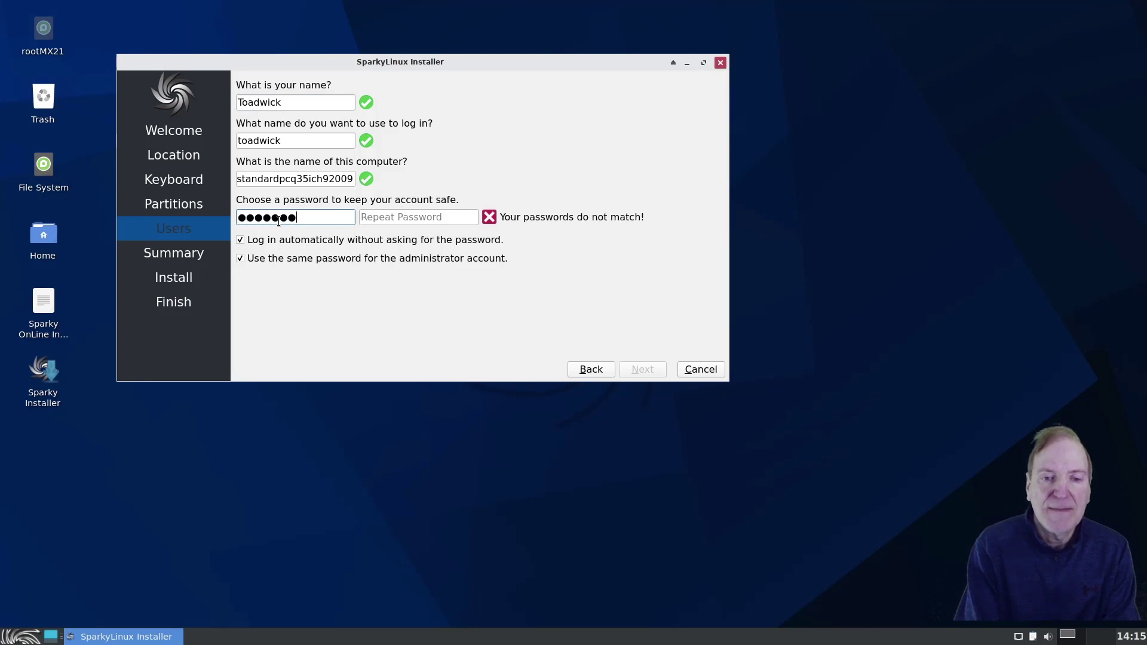
key(Tab)
text(●●●●●●●●)
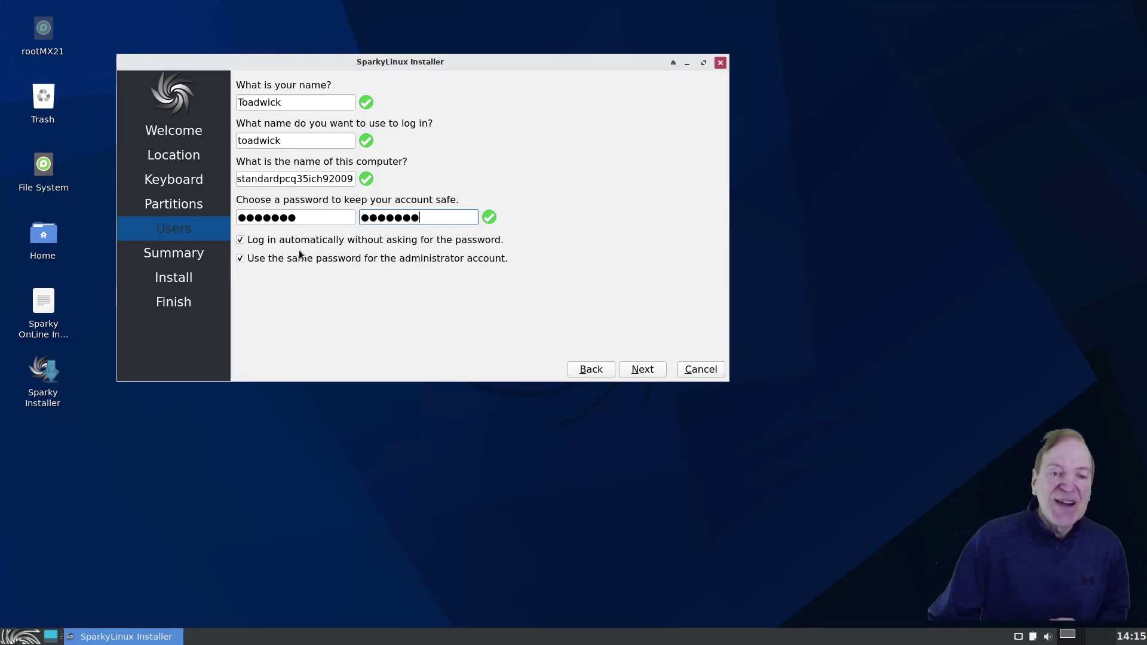
click(241, 241)
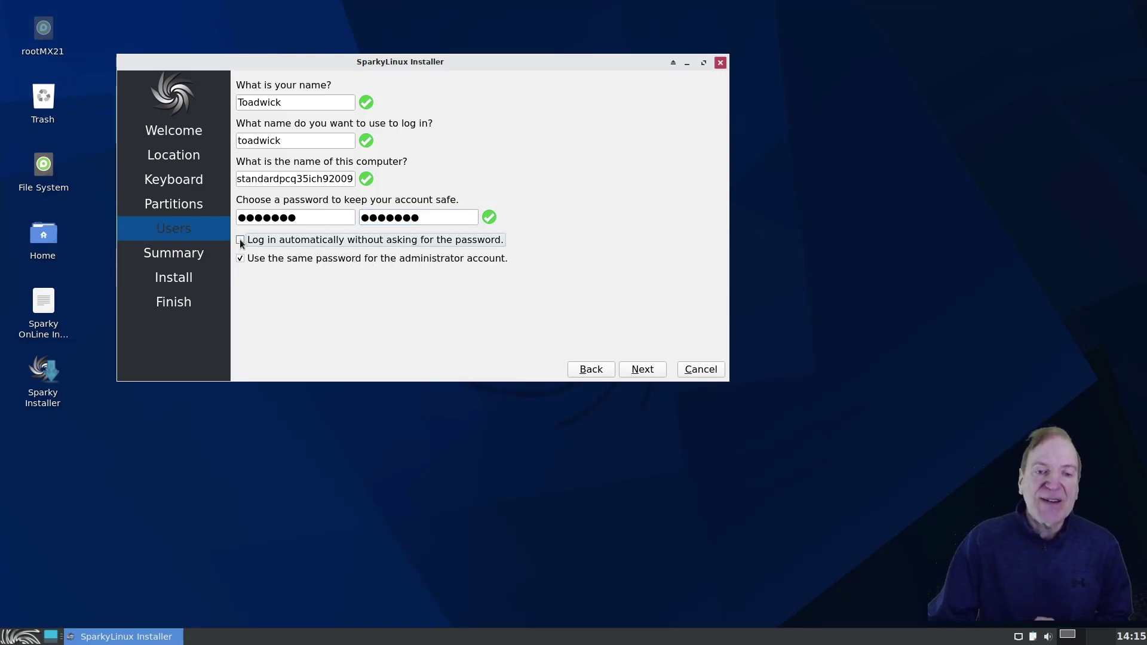
click(636, 371)
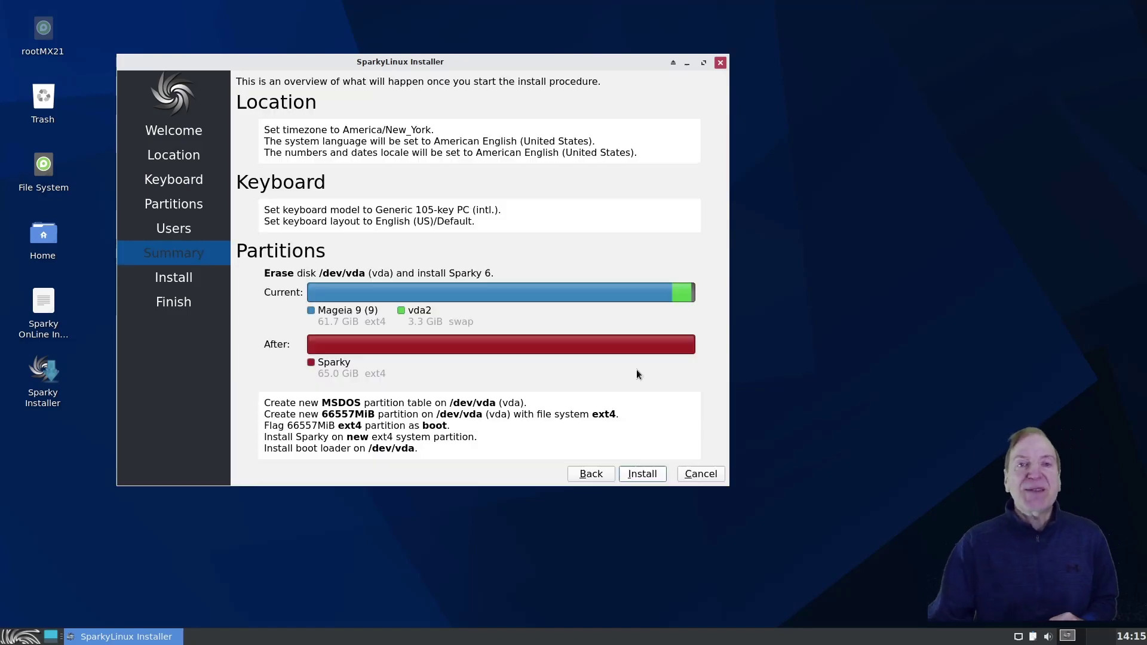
Step: Start installing Sparky onto the disk from the Summary page
click(641, 474)
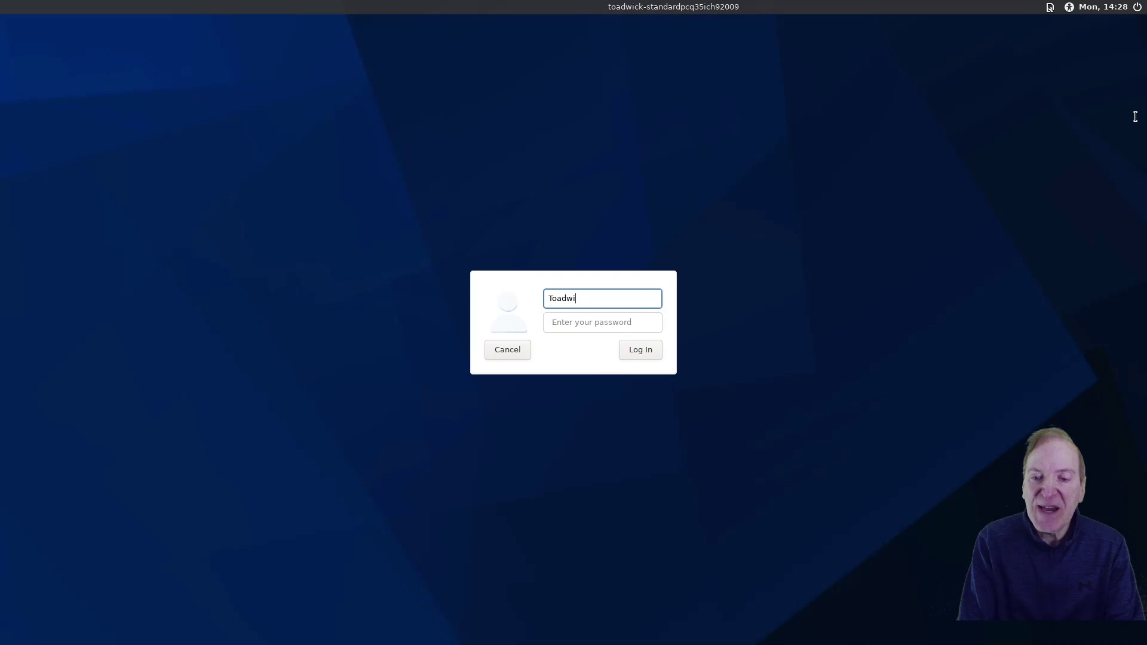
Step: Log in to the installed system, correcting the username's first letter and re-entering the password
key(Tab)
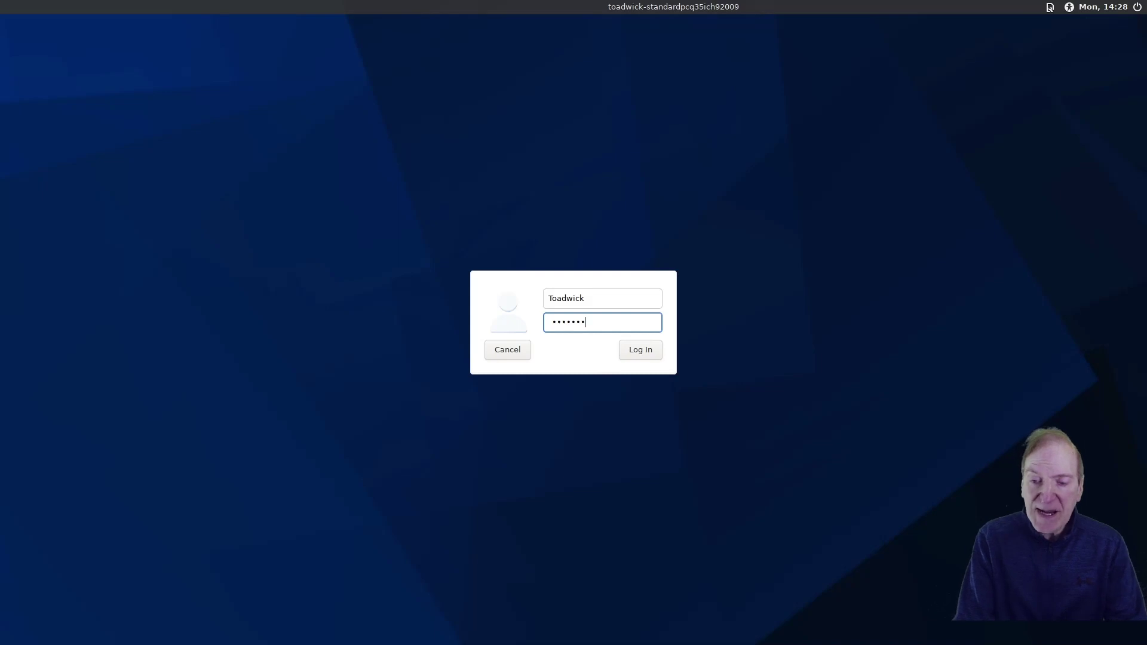
key(Return)
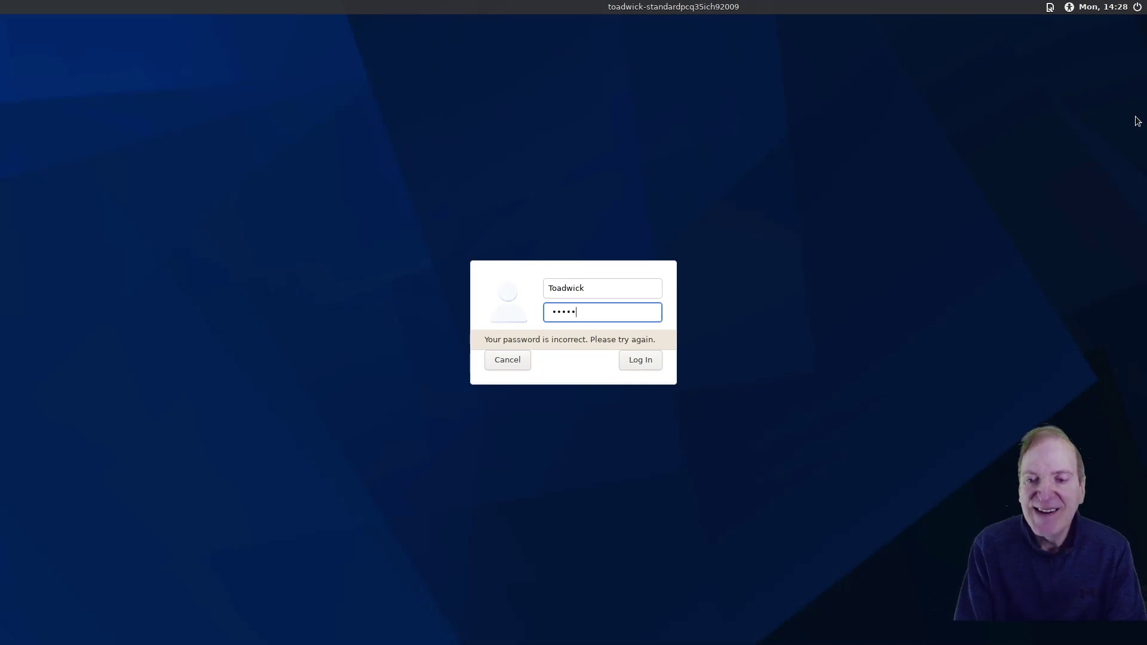
key(Return)
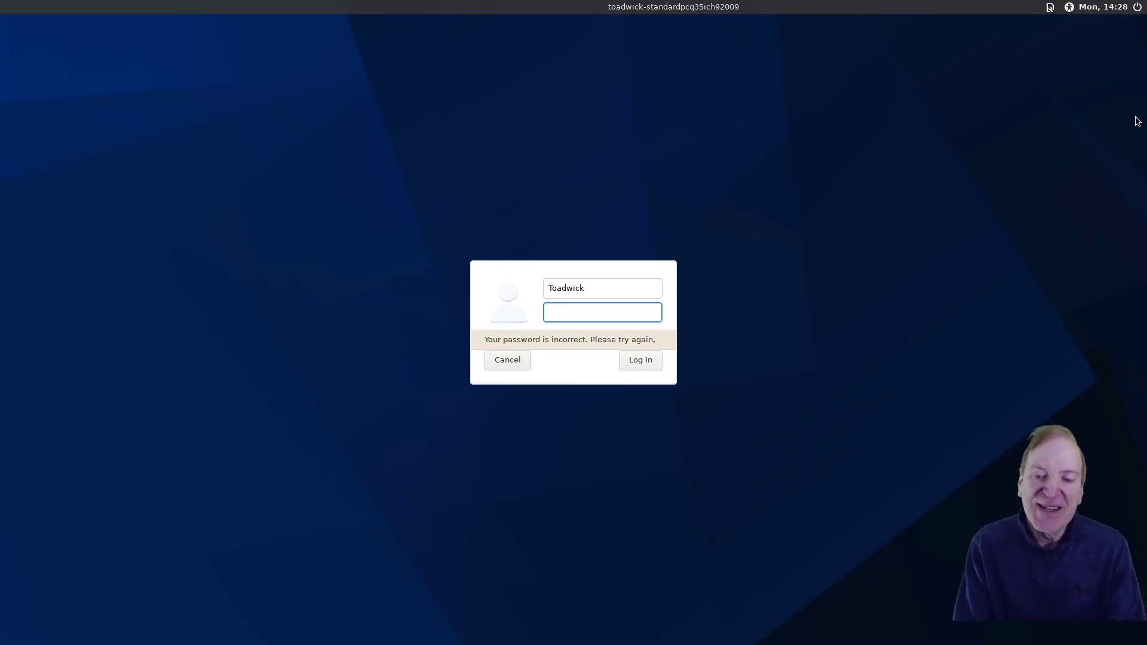
text(•••••••)
key(Return)
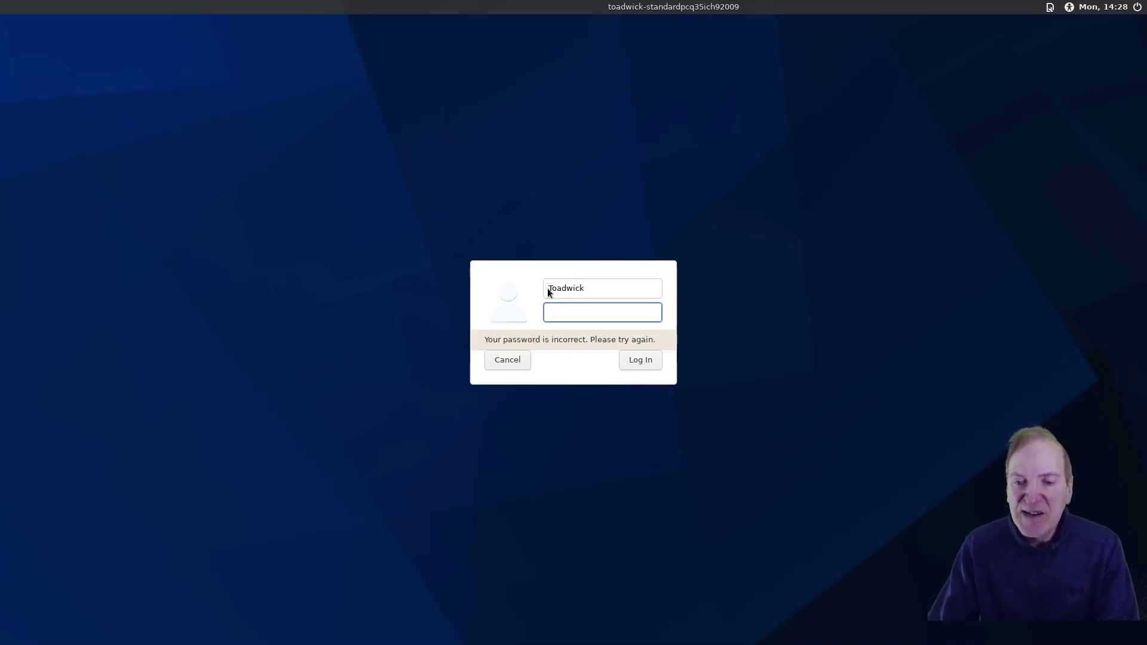
drag(551, 289, 520, 288)
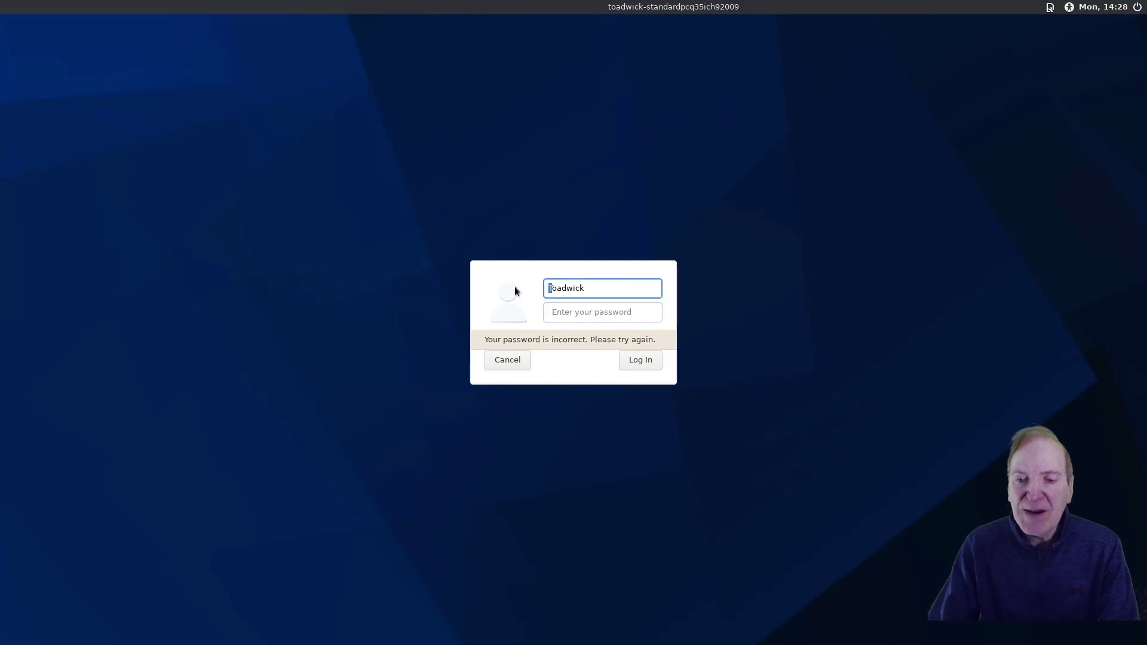
click(554, 309)
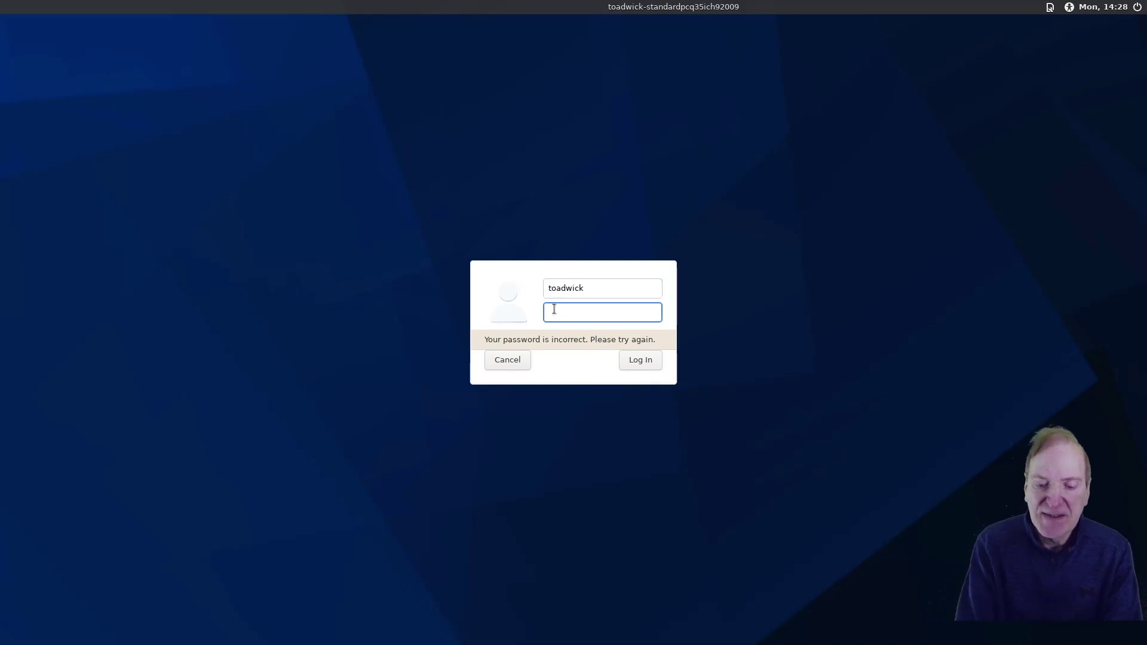
text(•••••)
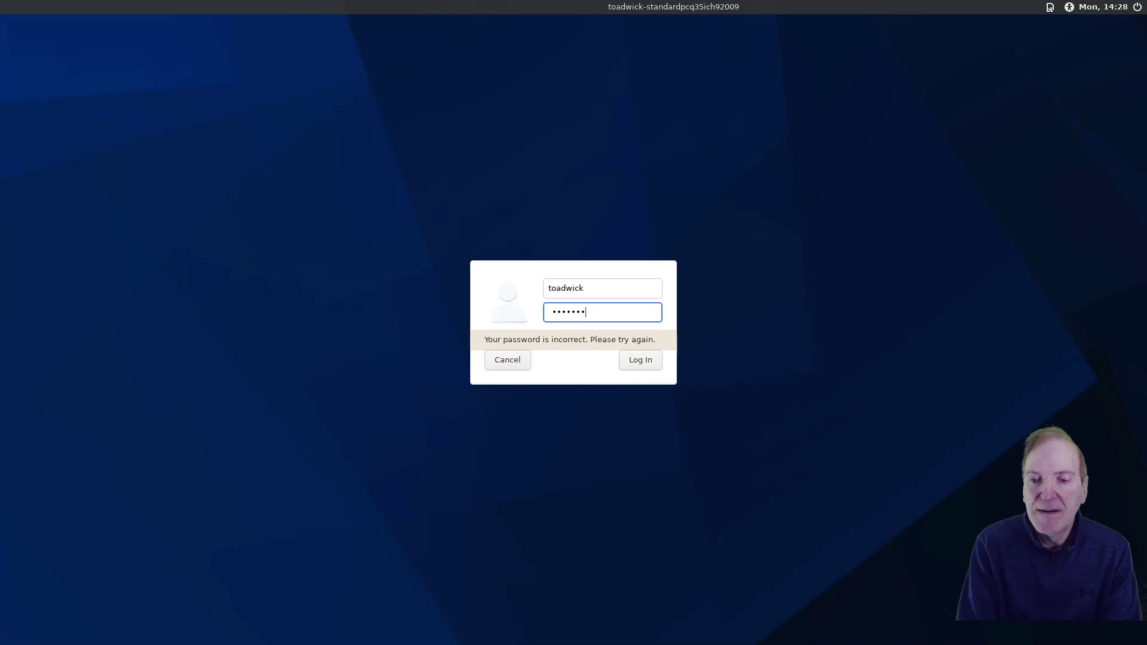
text(••)
key(Return)
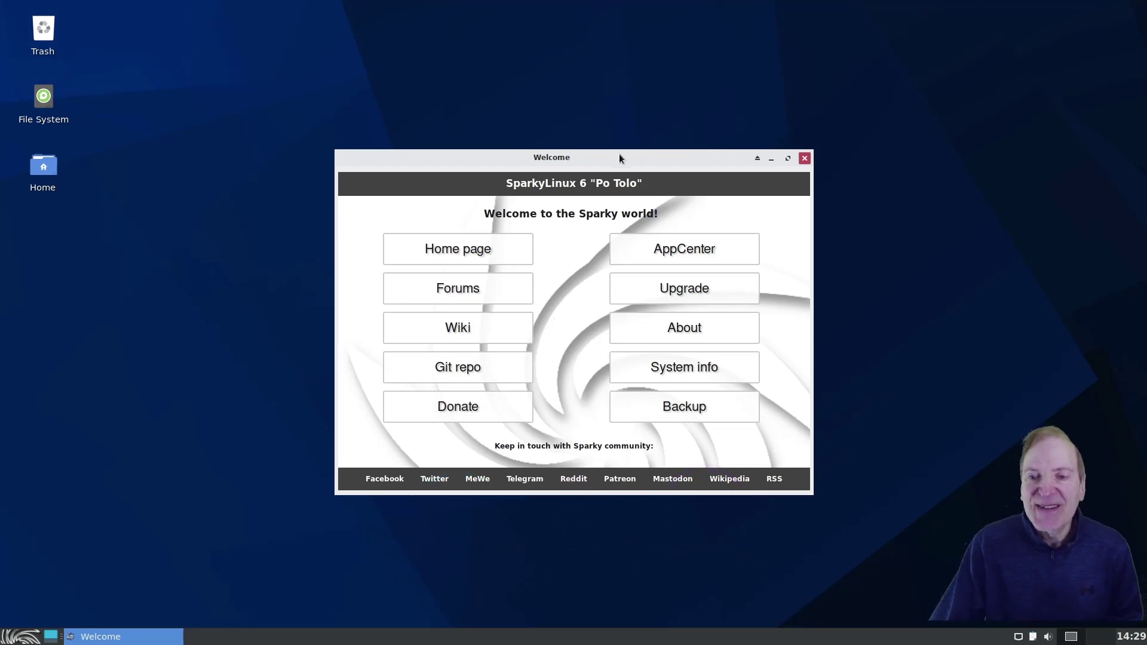
Step: Drag the Welcome to the Sparky world window by its title bar toward the upper left
drag(584, 159, 521, 120)
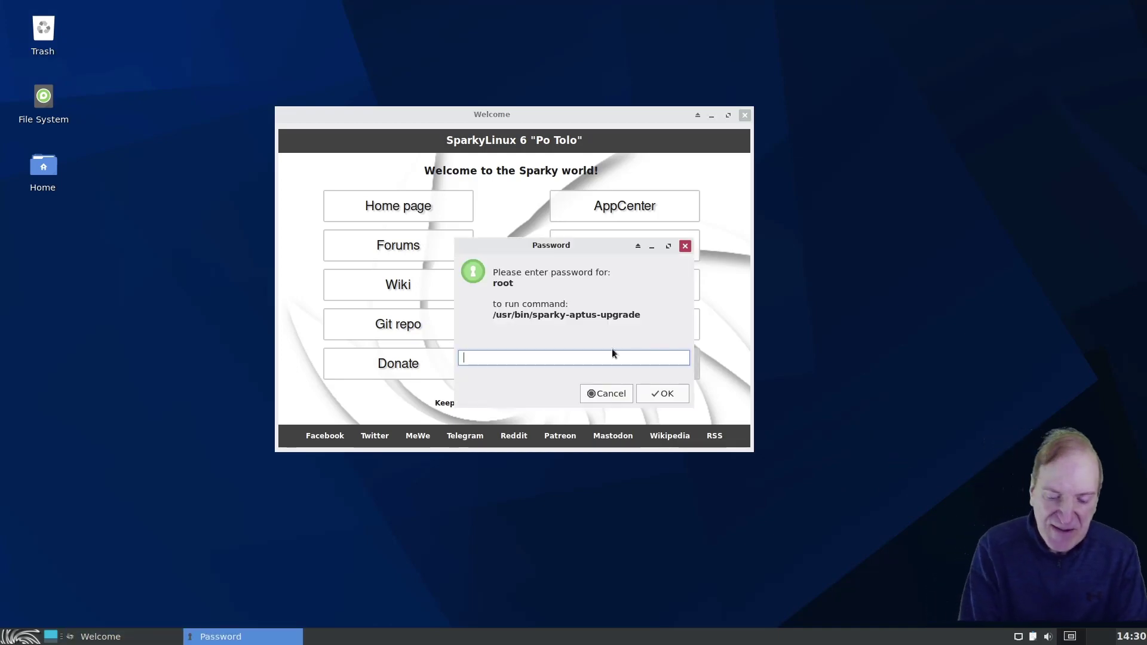
Step: Enter the root password to launch the Sparky upgrade tool and arrange its windows
text(•••••••)
key(Return)
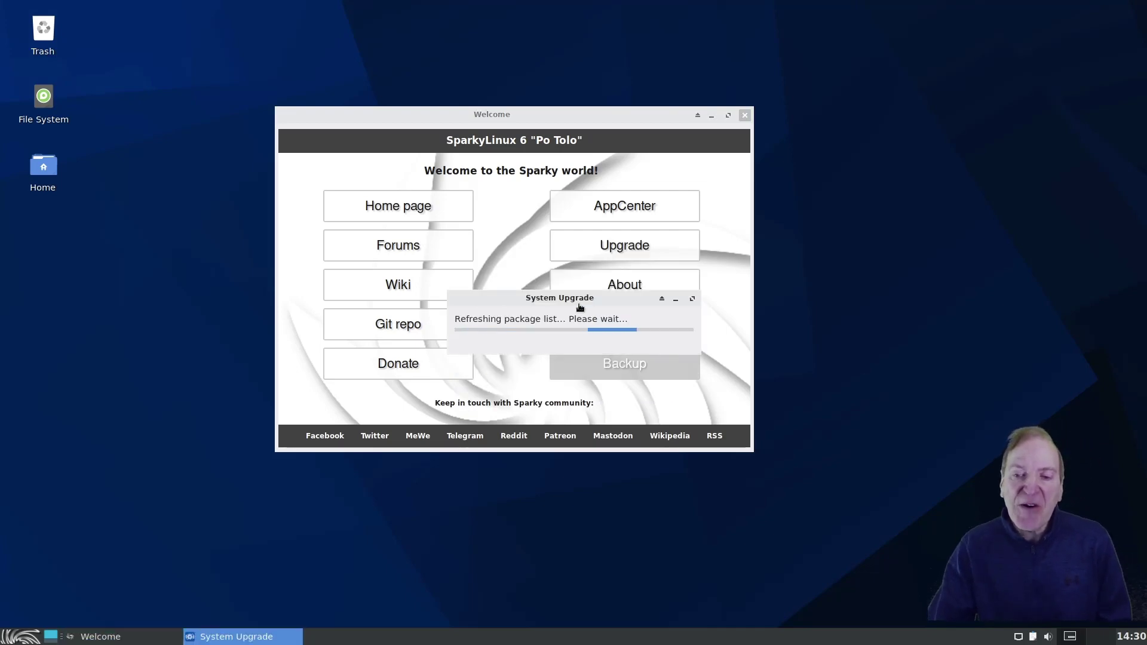
drag(578, 301, 896, 239)
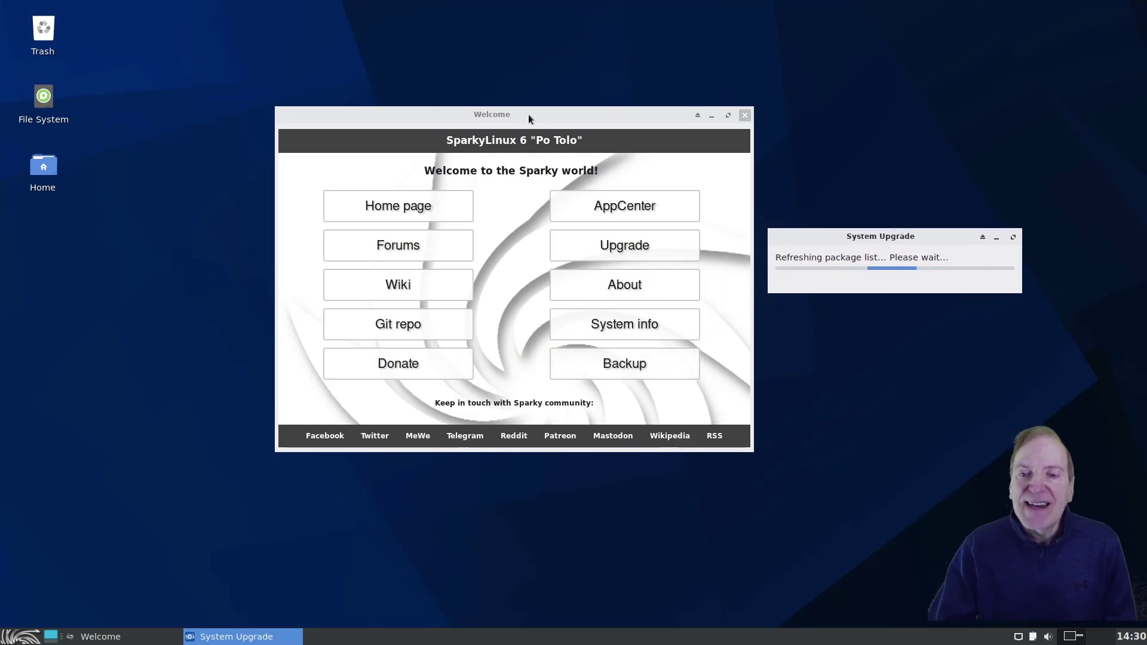
drag(497, 114, 476, 104)
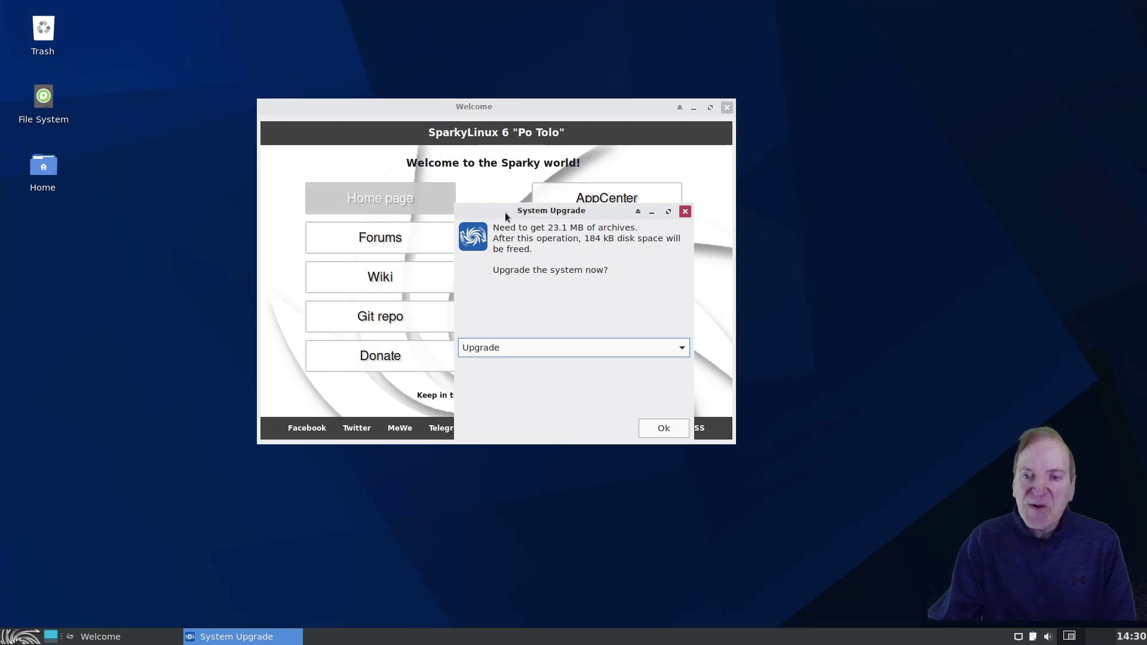
Step: Confirm upgrading the system now and let the terminal run until it reports up to date
drag(507, 216, 582, 254)
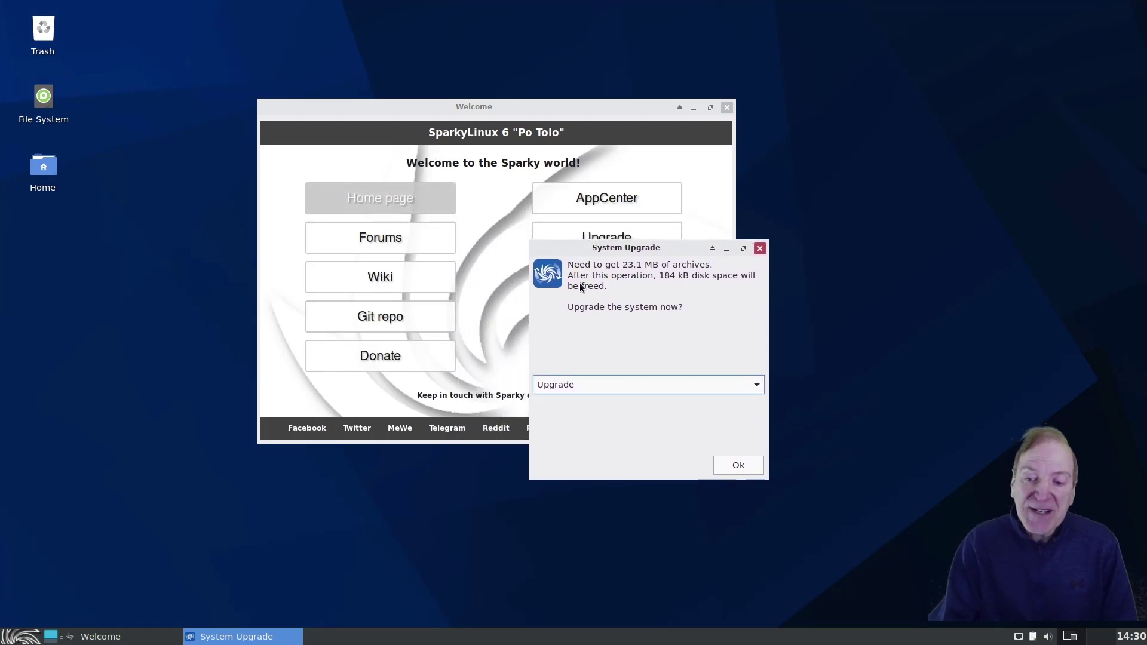
click(735, 466)
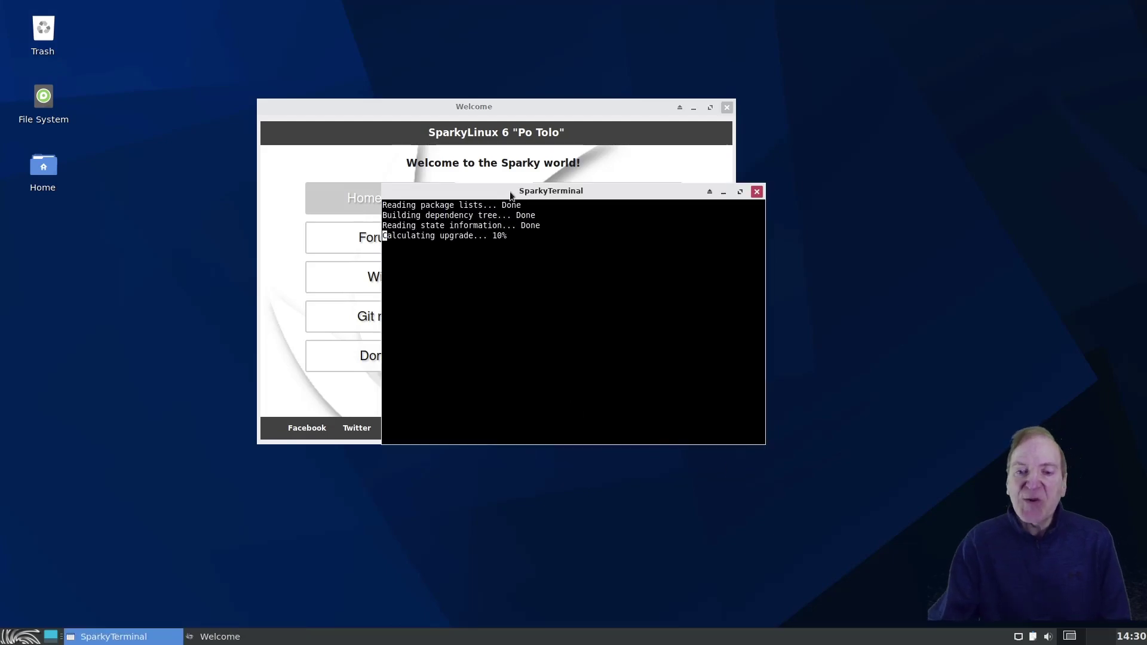
drag(546, 192, 729, 216)
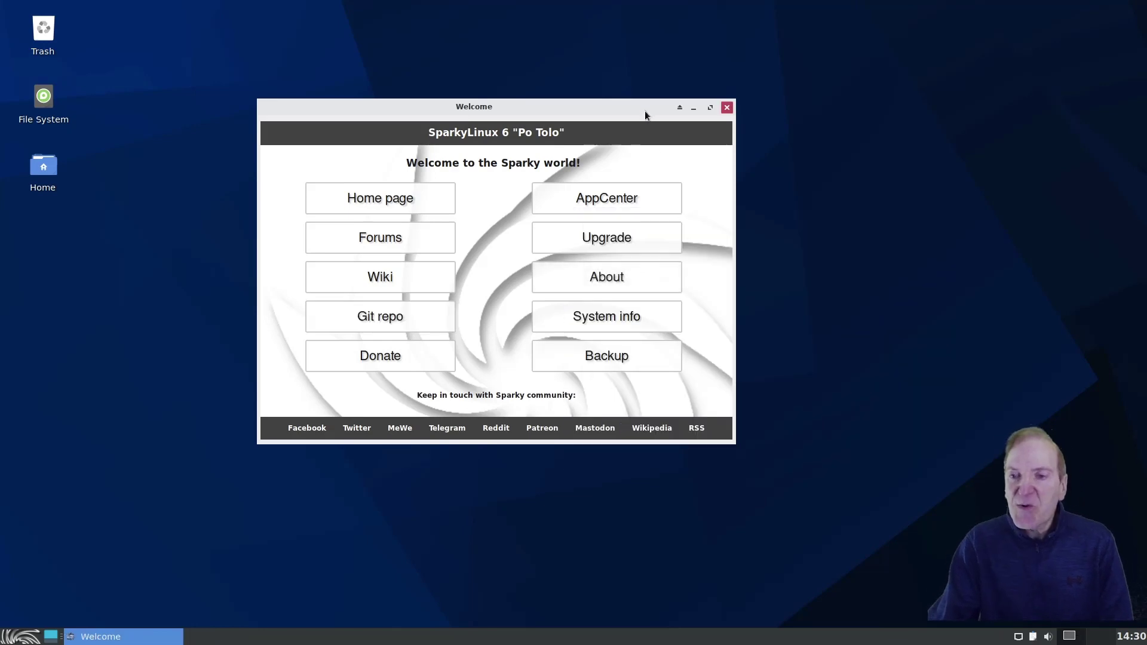
drag(683, 117, 562, 102)
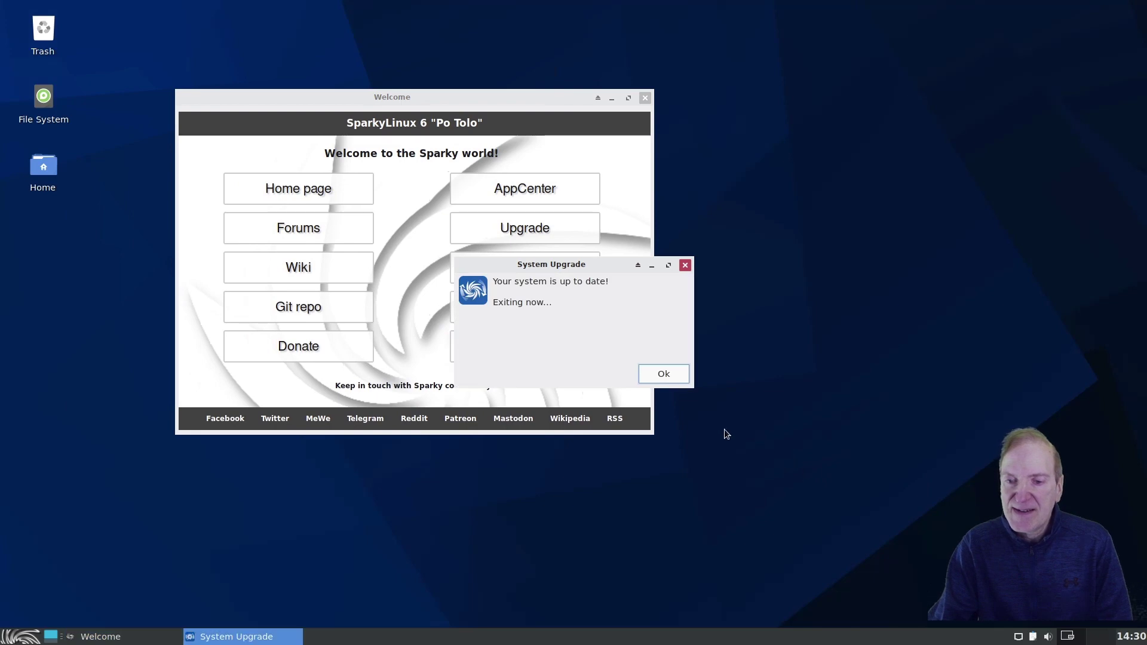
drag(554, 271, 812, 249)
Step: Dismiss the up-to-date notice, shift the Welcome window right, and browse the applications menu
click(928, 357)
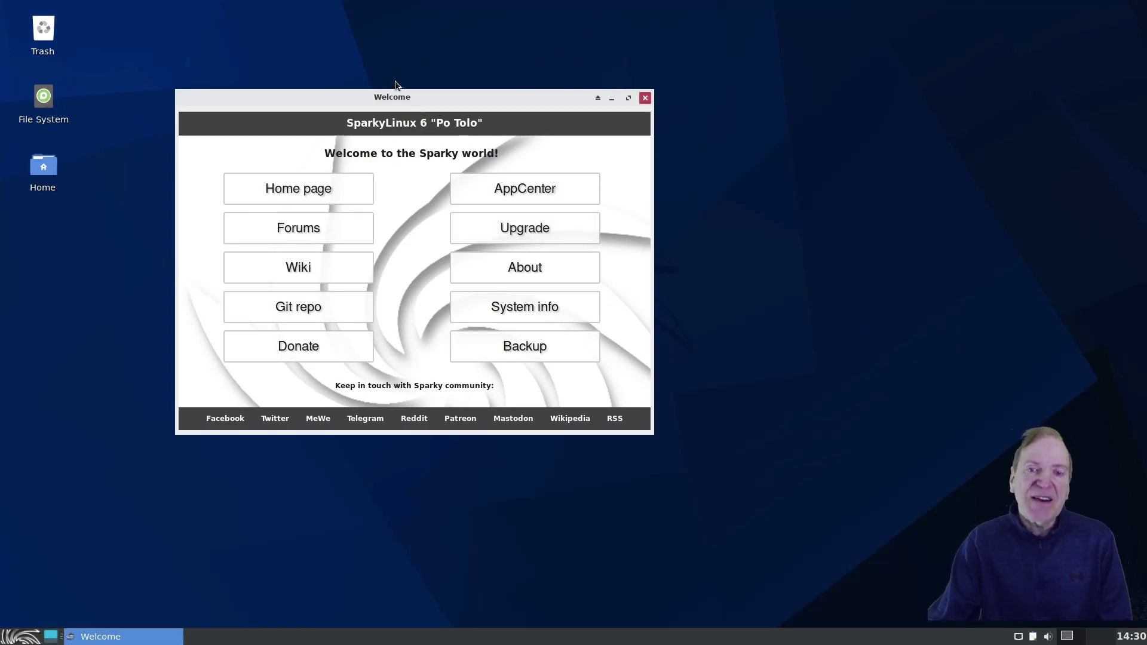
drag(395, 99, 478, 95)
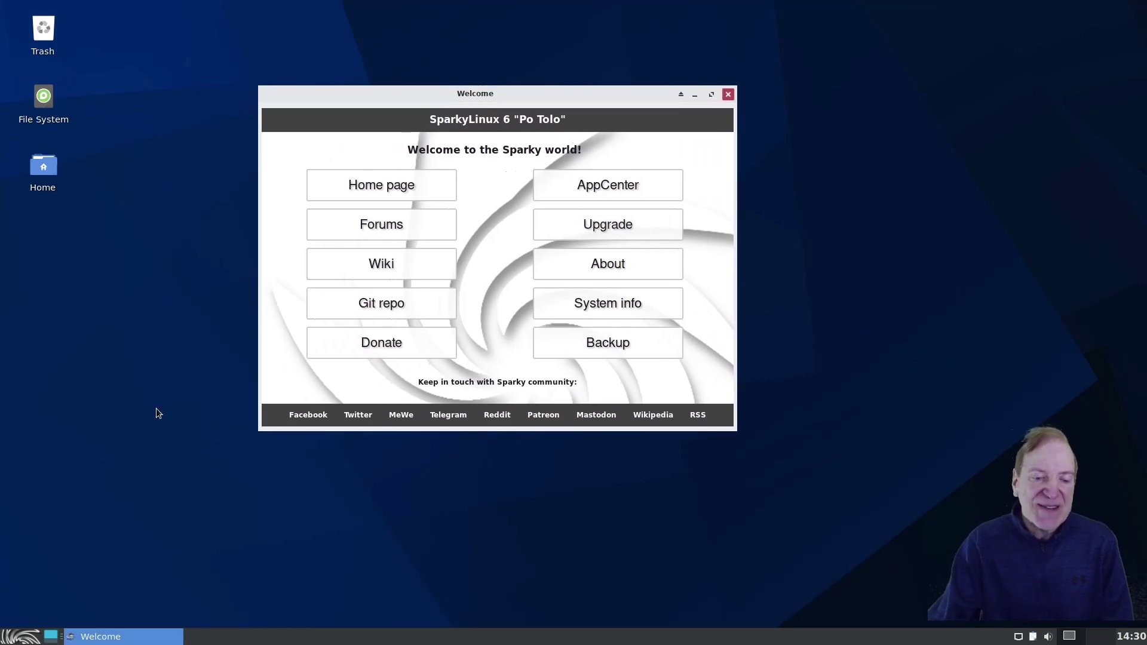
click(12, 638)
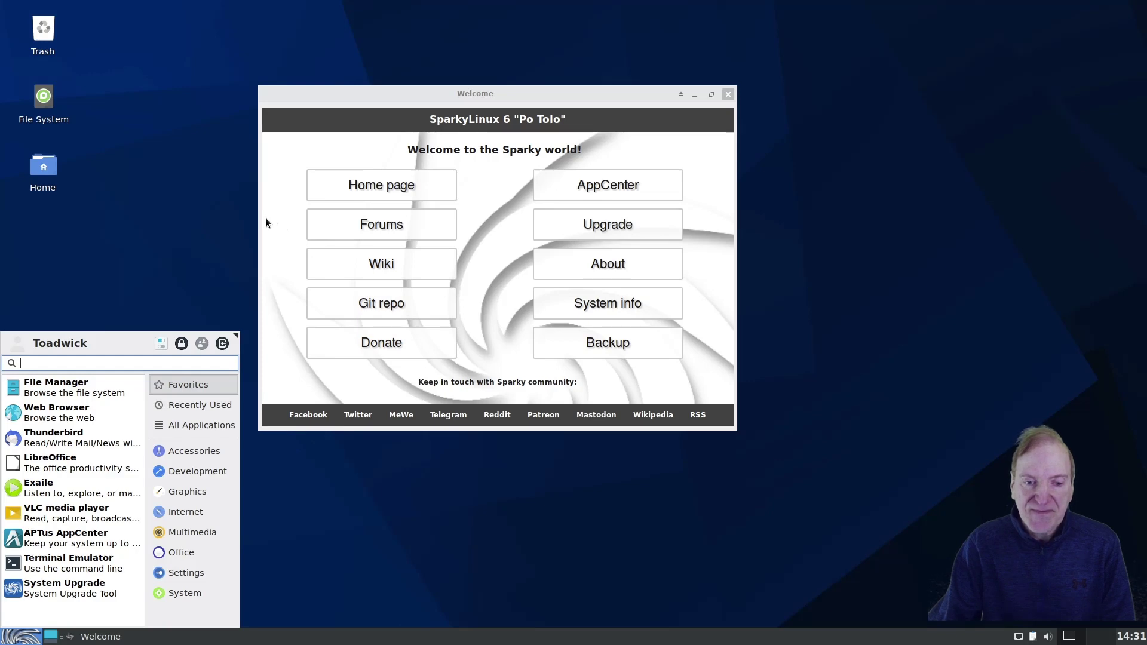
click(272, 315)
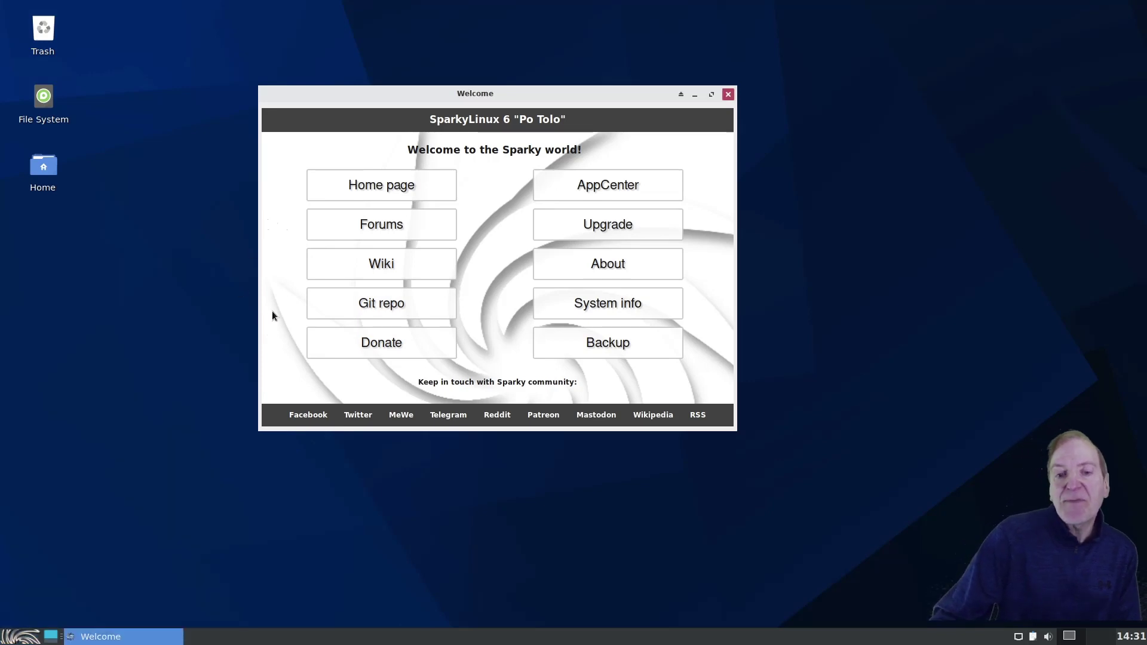
Step: Try out the various buttons in the Welcome window
click(417, 239)
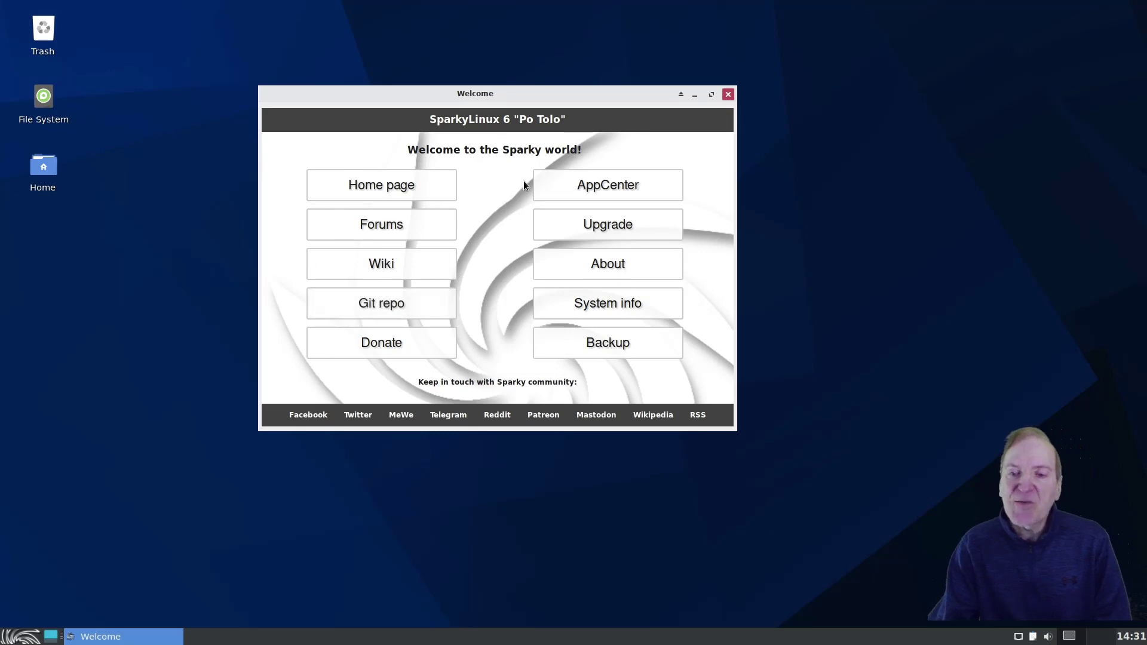
click(576, 186)
click(630, 338)
click(606, 190)
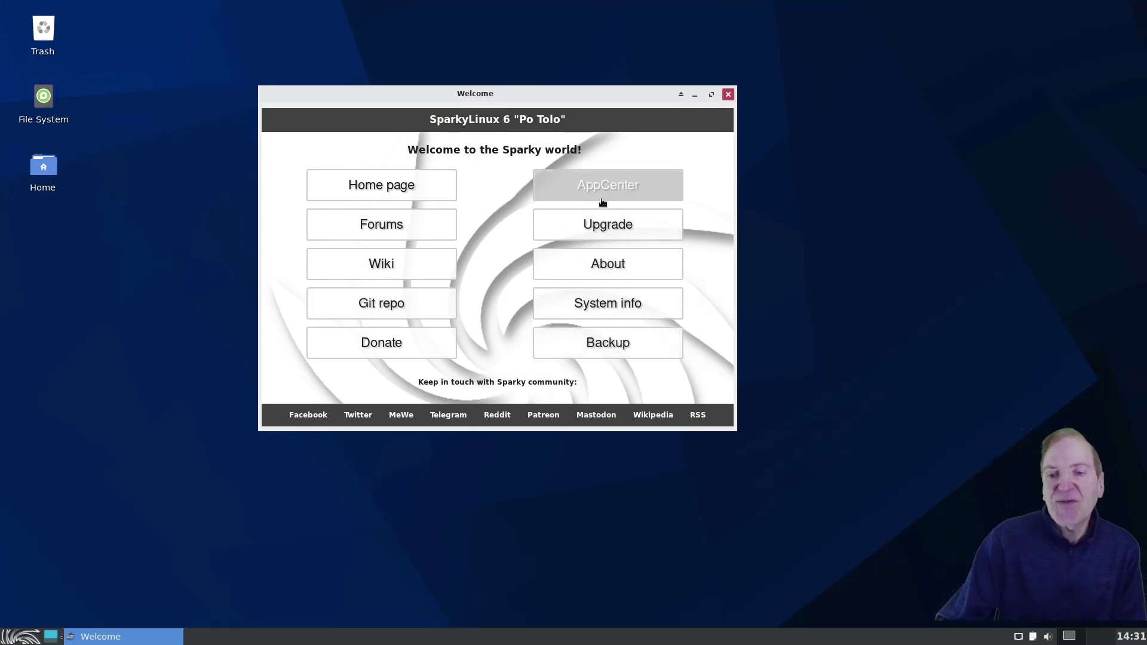
click(602, 229)
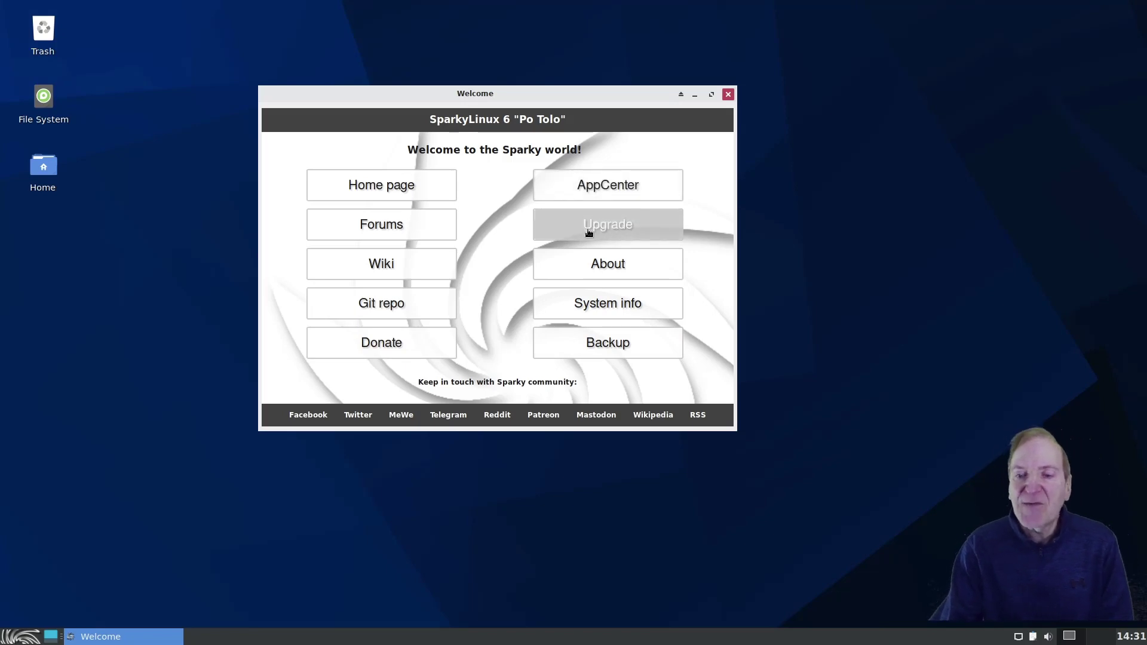
click(618, 267)
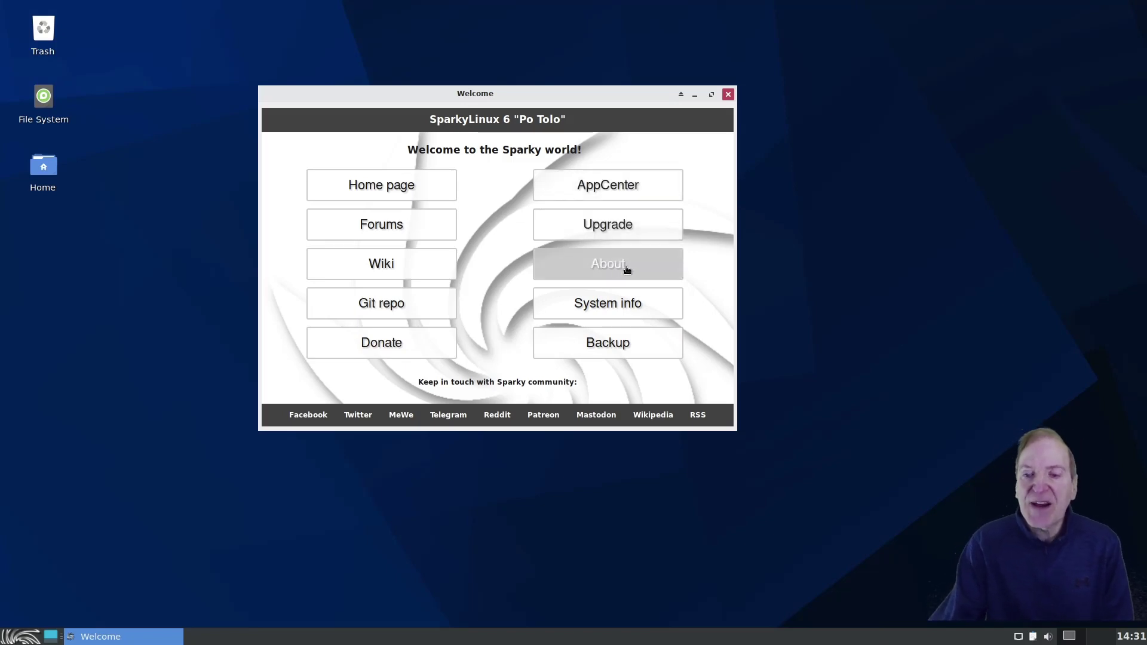
Step: Show the About SparkyLinux details (OS 6.6 Po-Tolo) and move that window up and left
click(627, 269)
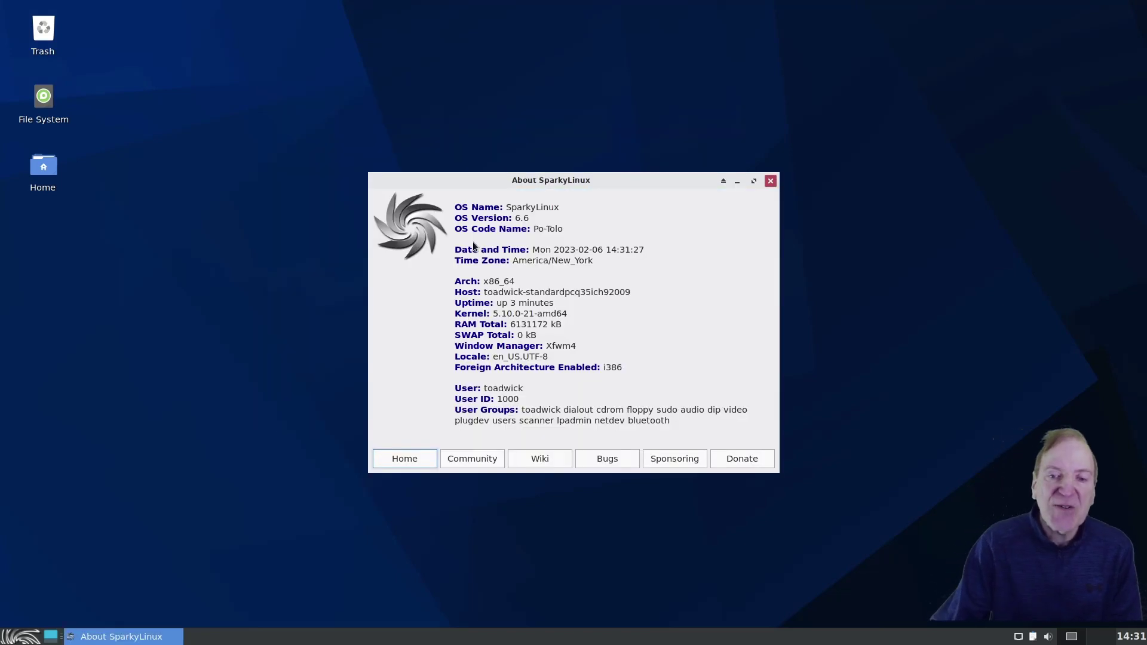
drag(546, 185, 458, 97)
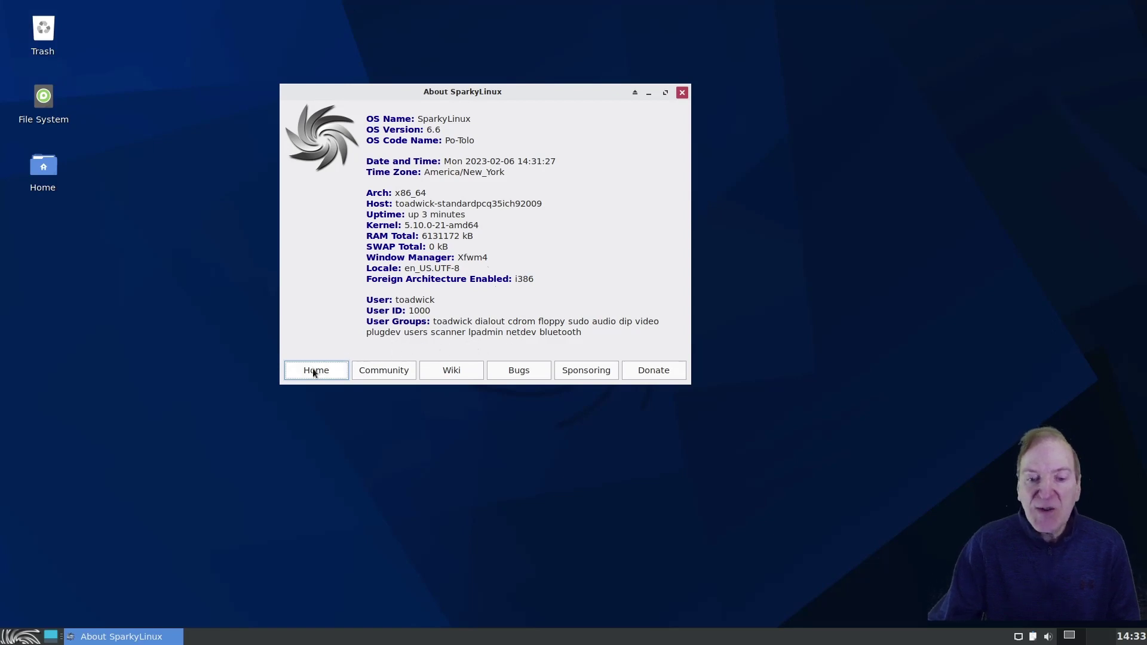
Step: View the sparkylinux.org home page in Firefox from the About window, then close Firefox
click(313, 371)
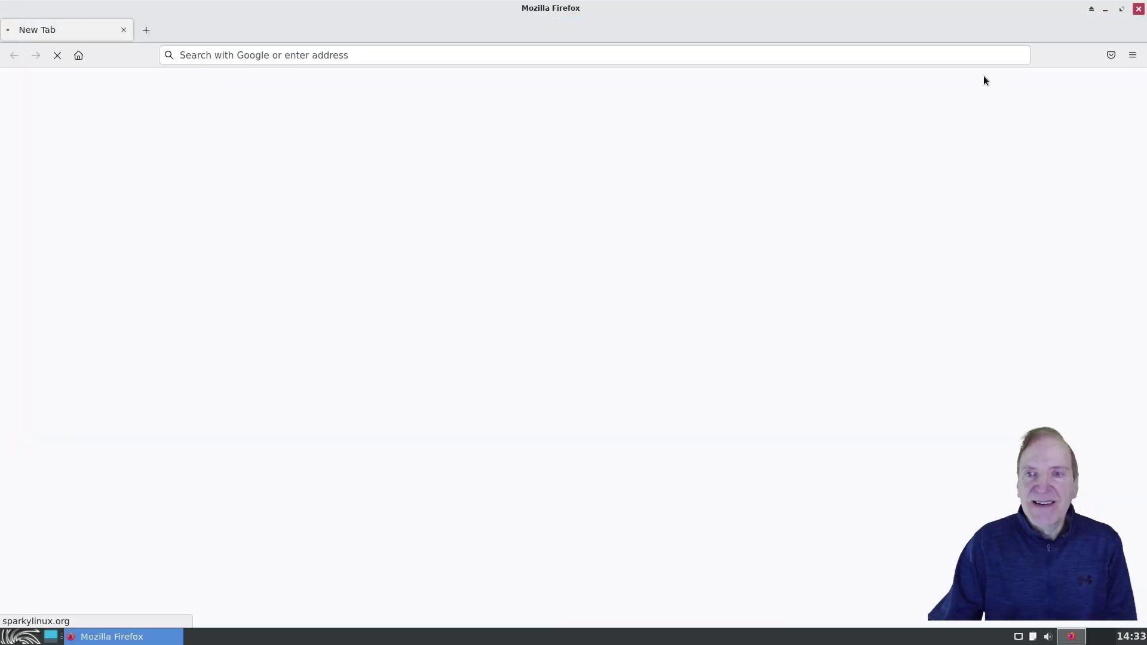
click(1139, 16)
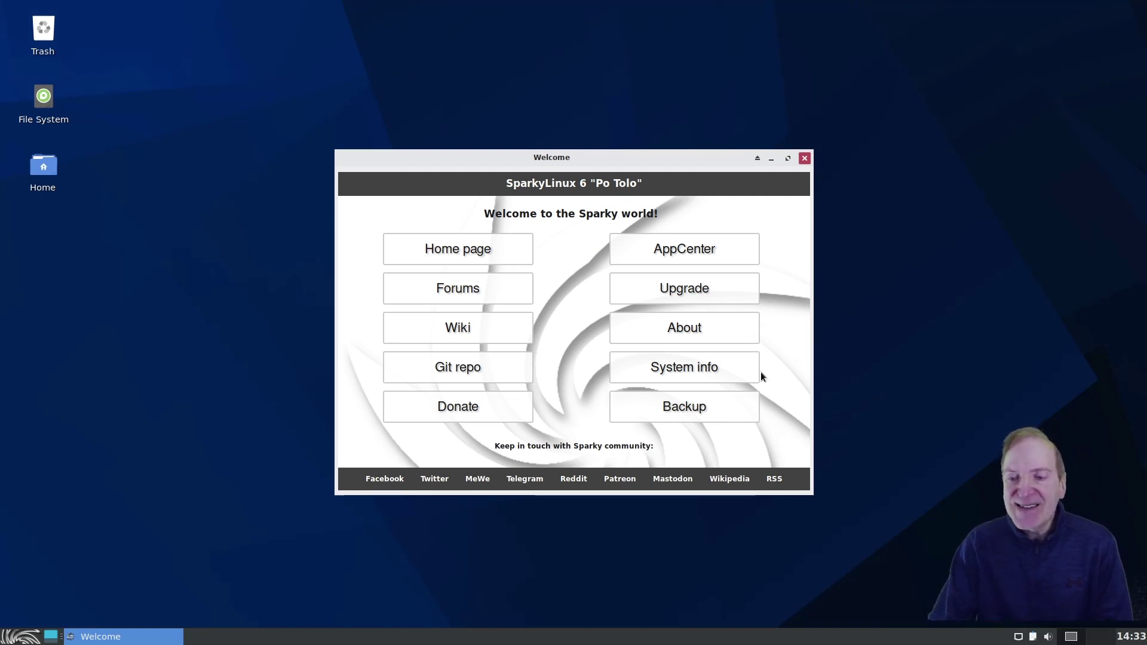
Step: Launch APTus AppCenter from the Welcome window, authenticating with the user password
click(730, 288)
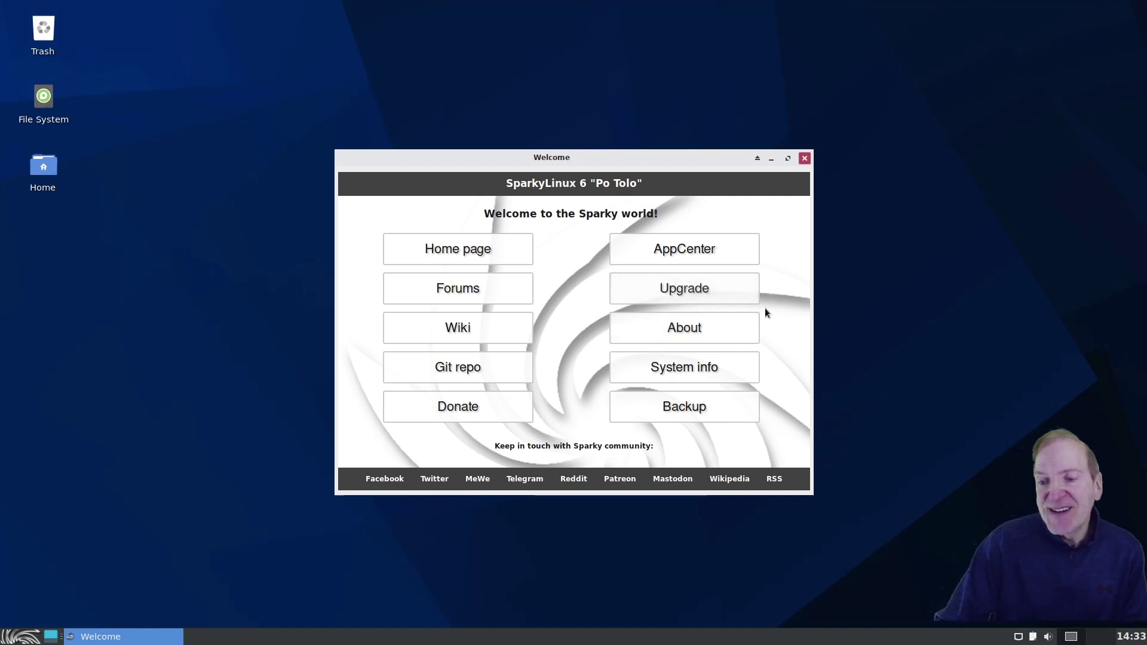
click(753, 366)
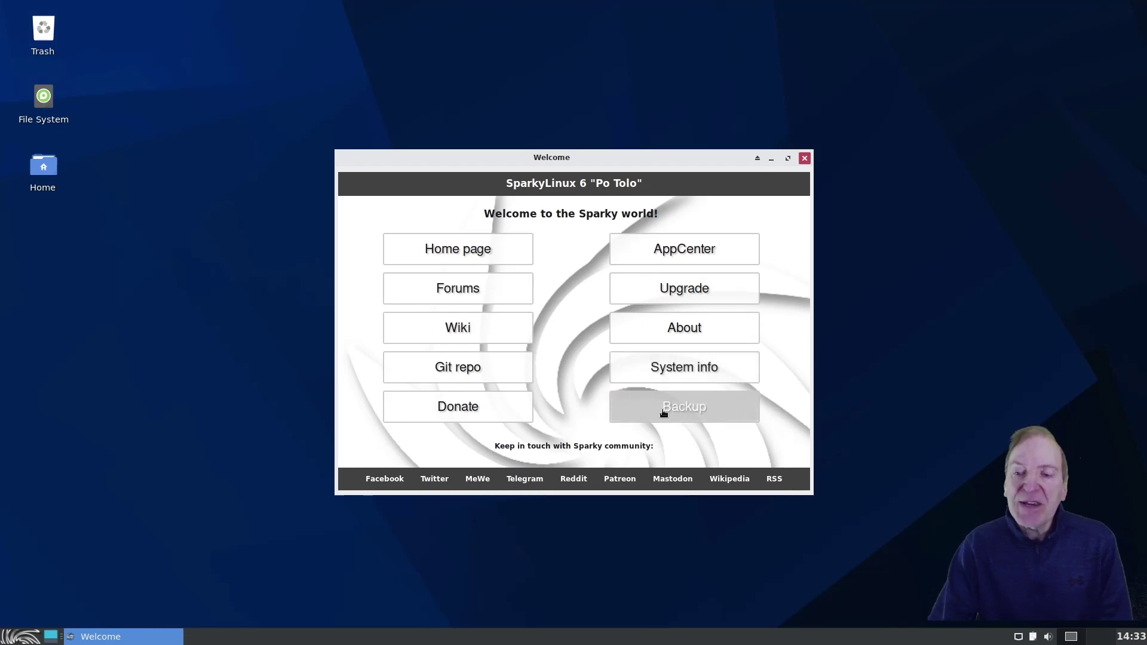
click(688, 254)
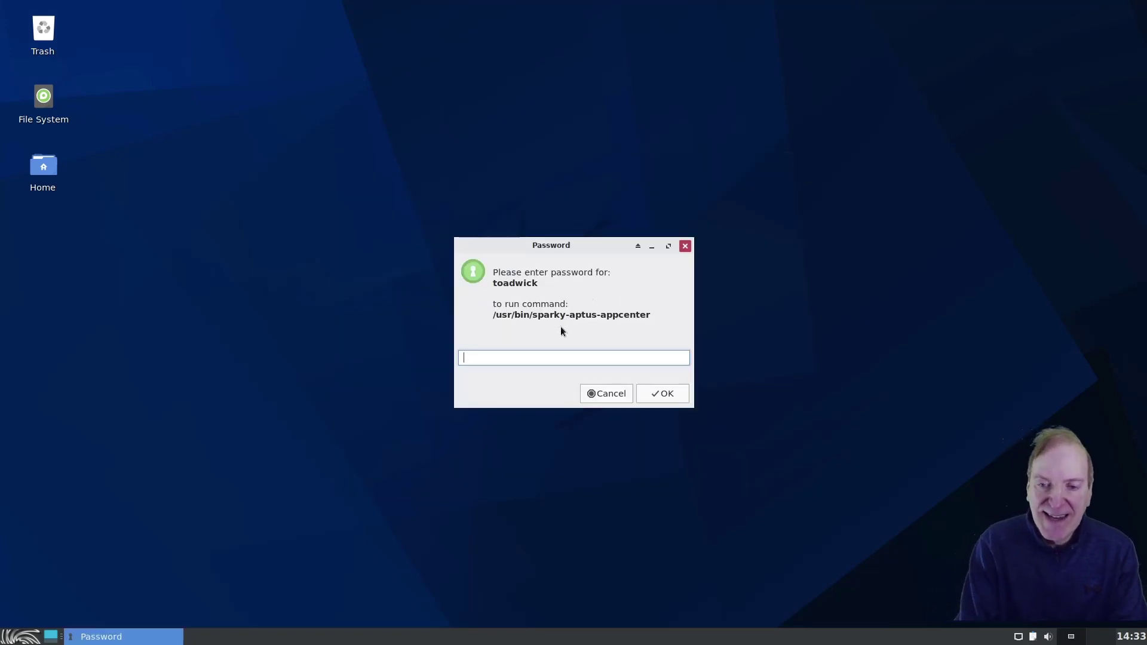
text(*******)
key(Return)
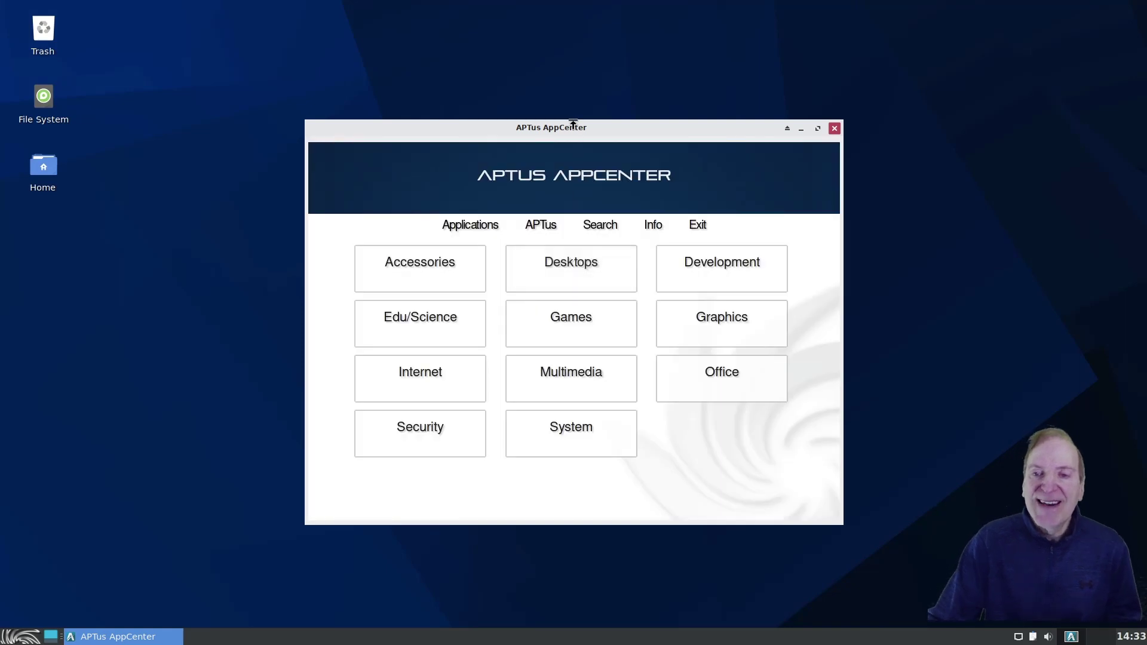
drag(567, 131, 468, 81)
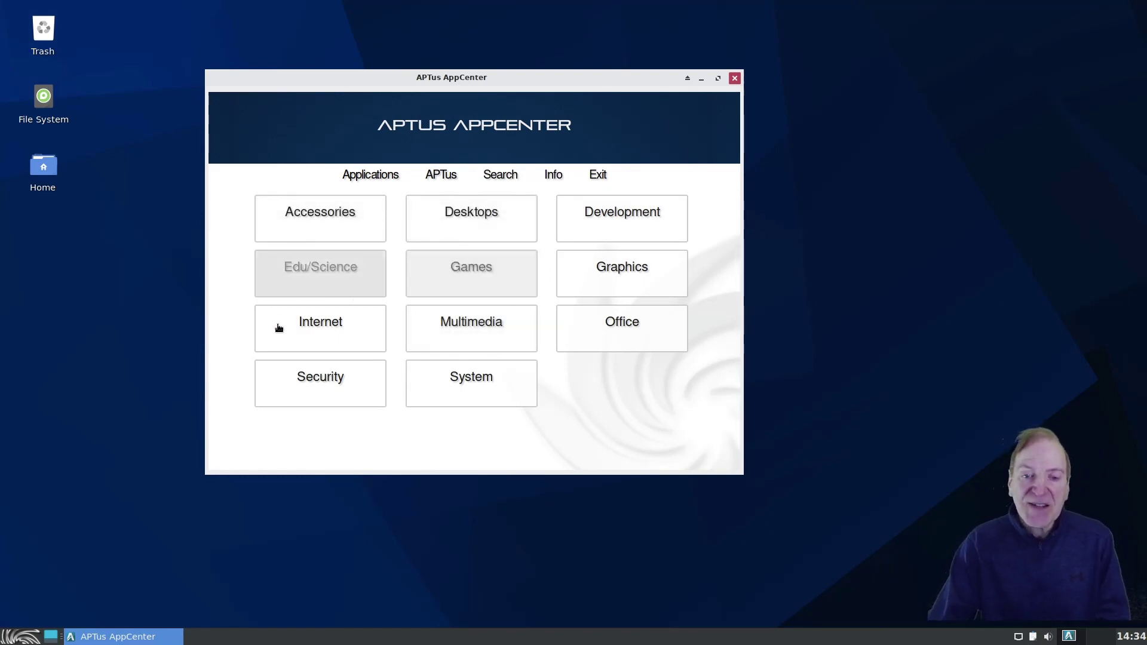
click(461, 217)
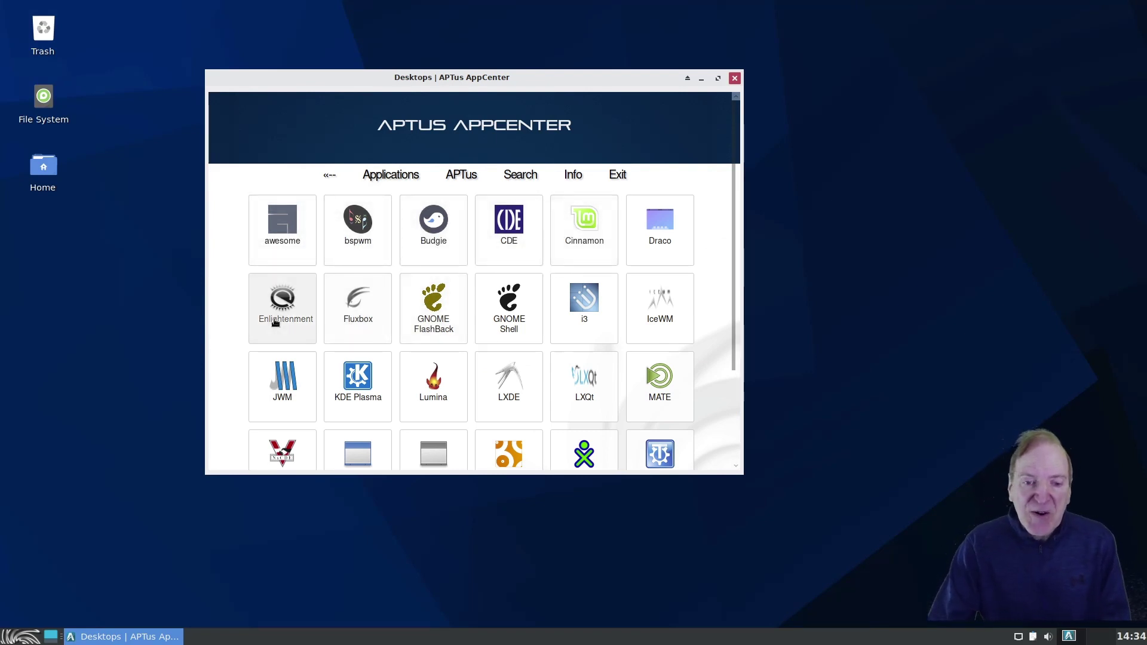
scroll(538, 333, down, 1)
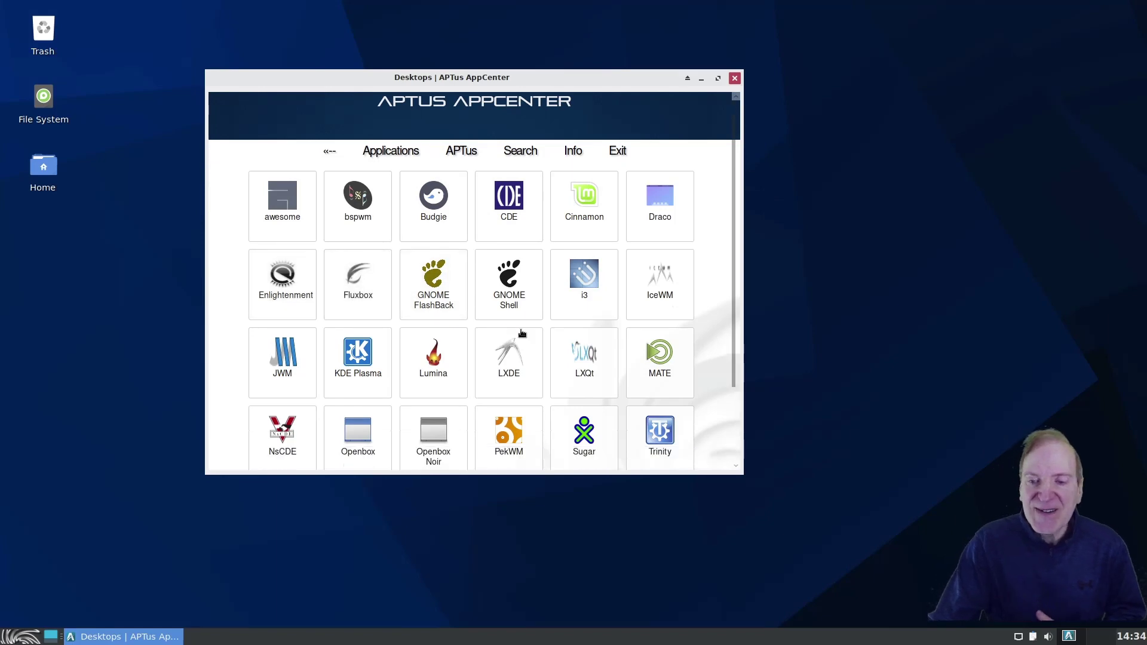
scroll(651, 324, down, 2)
scroll(655, 330, down, 1)
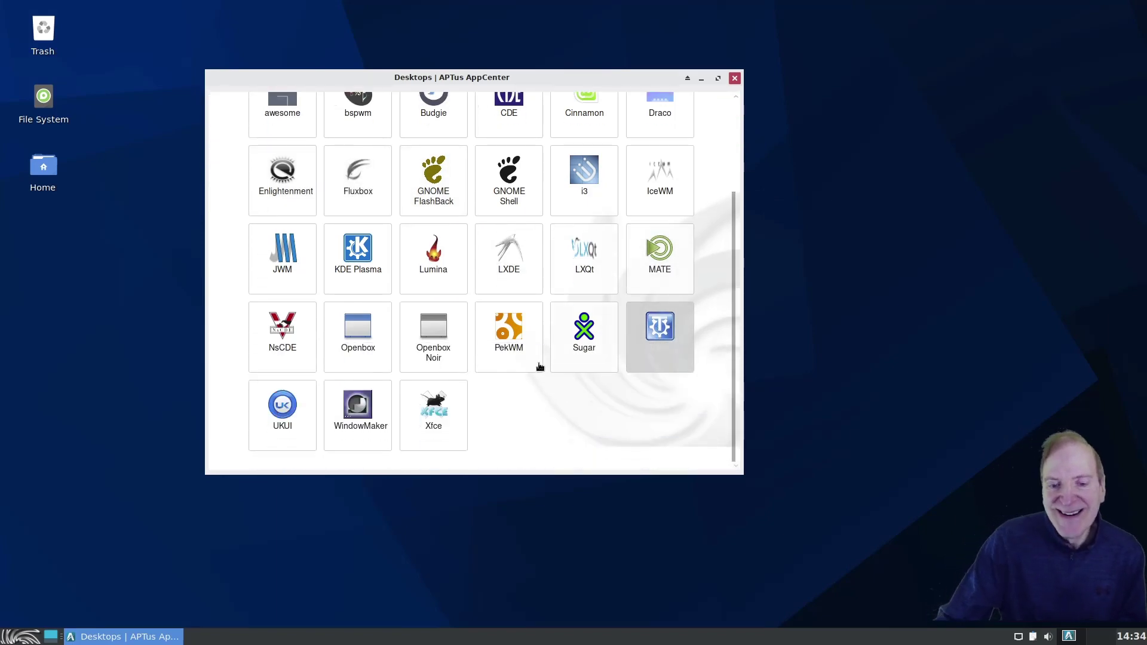
click(357, 404)
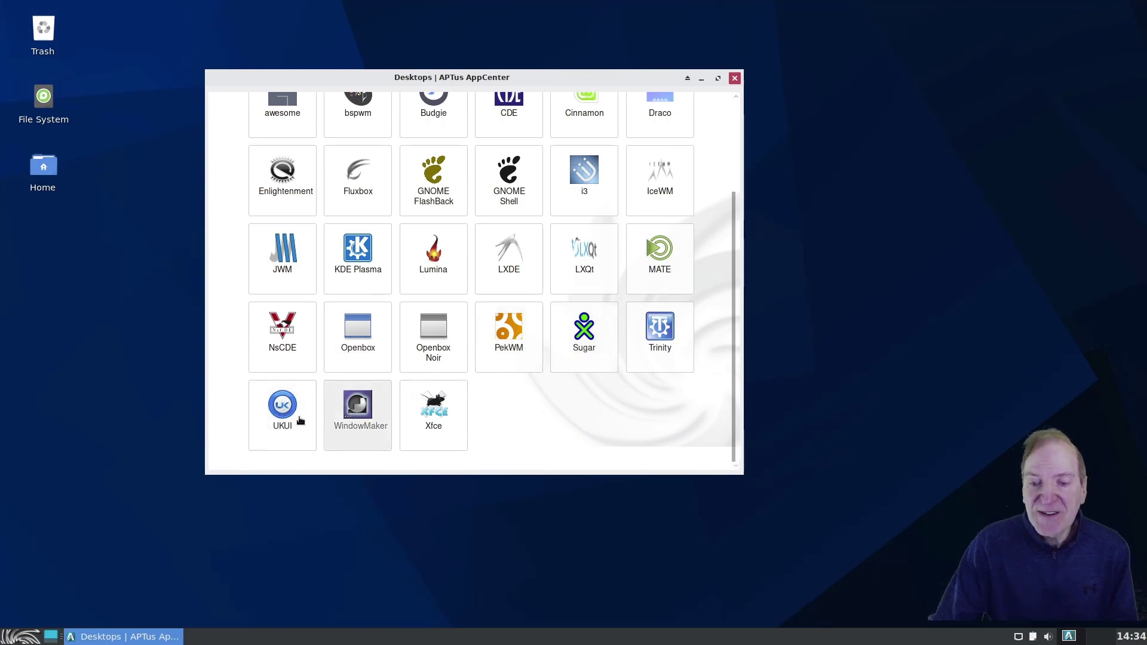
click(578, 364)
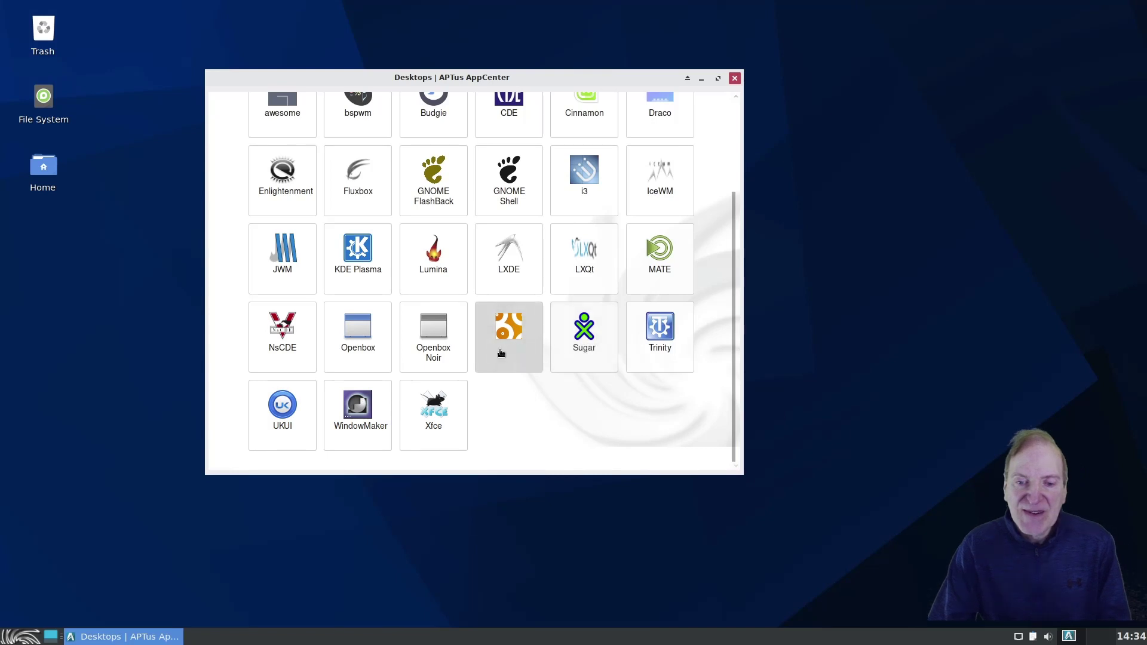
click(358, 345)
click(312, 334)
click(457, 426)
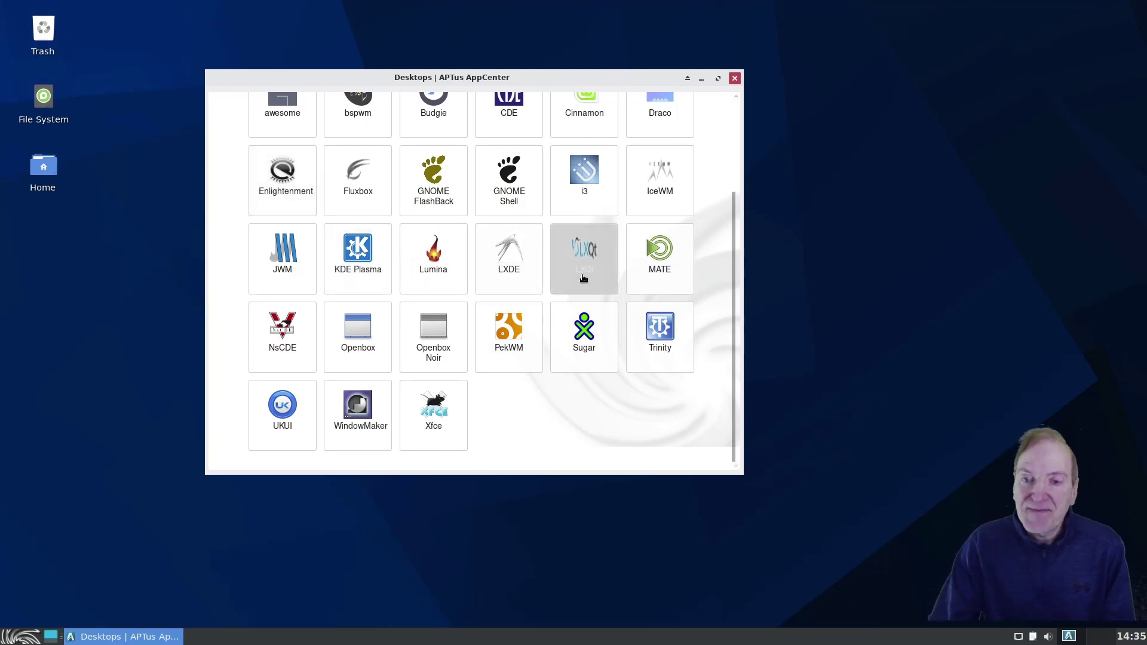
scroll(585, 277, up, 3)
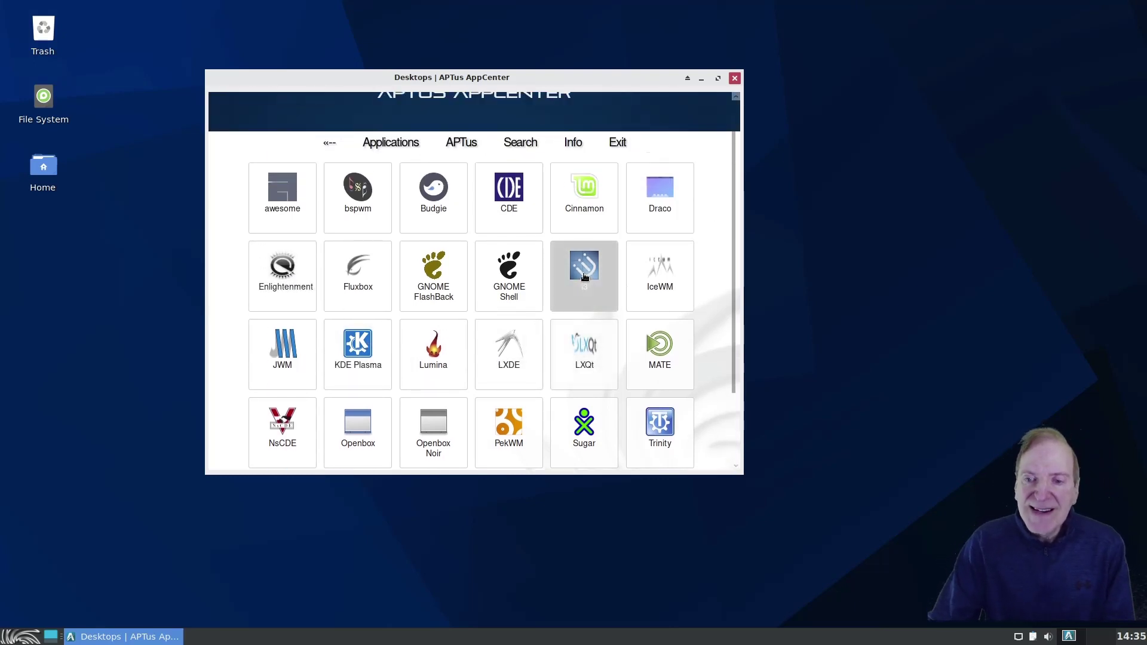
scroll(585, 277, down, 2)
scroll(586, 277, down, 2)
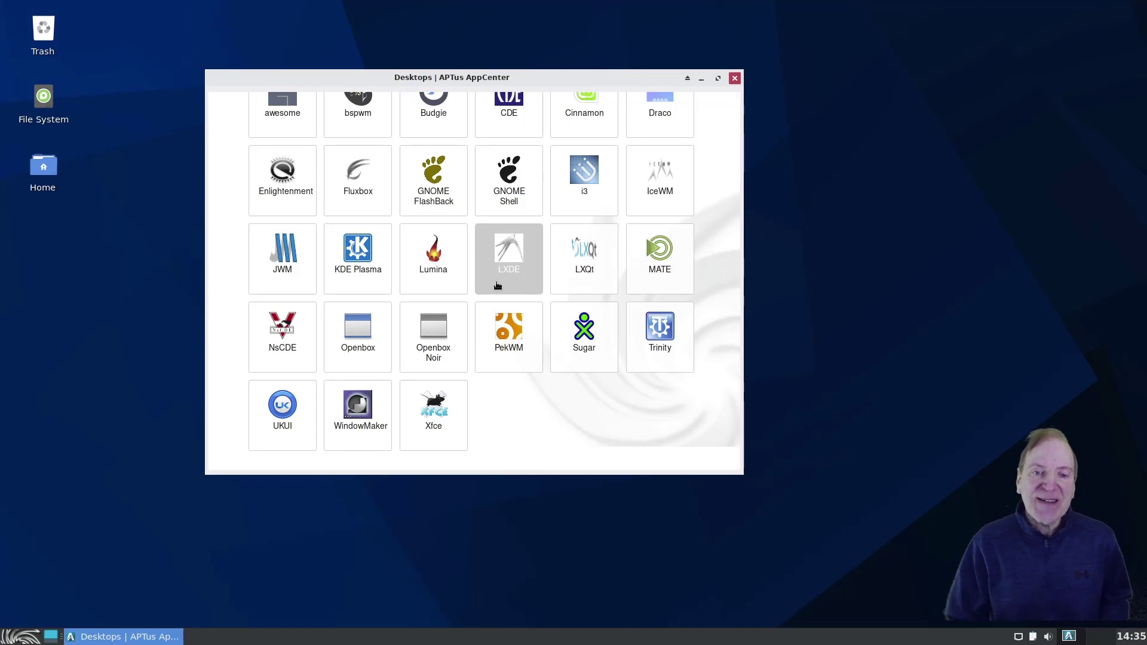
scroll(408, 298, up, 2)
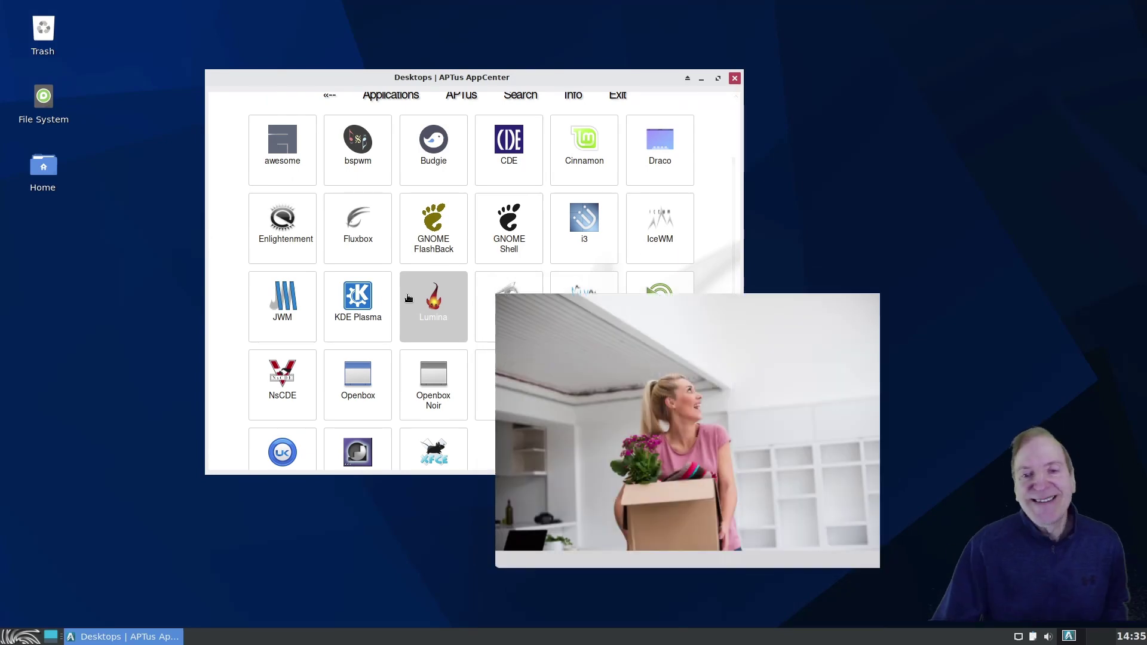
scroll(409, 298, up, 1)
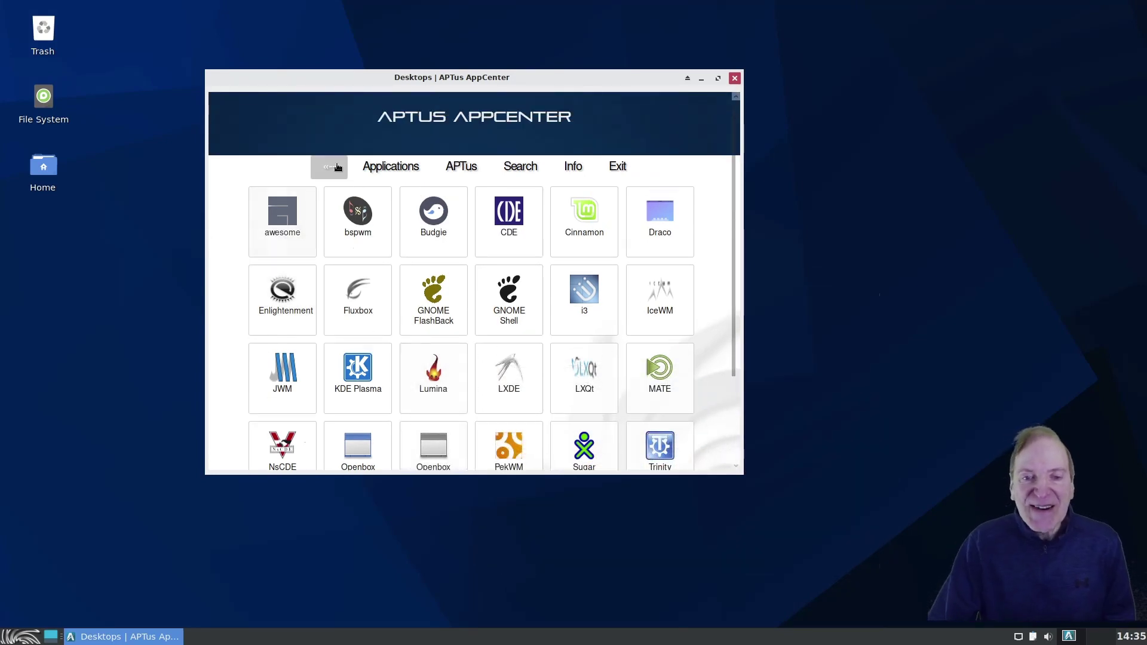
click(334, 166)
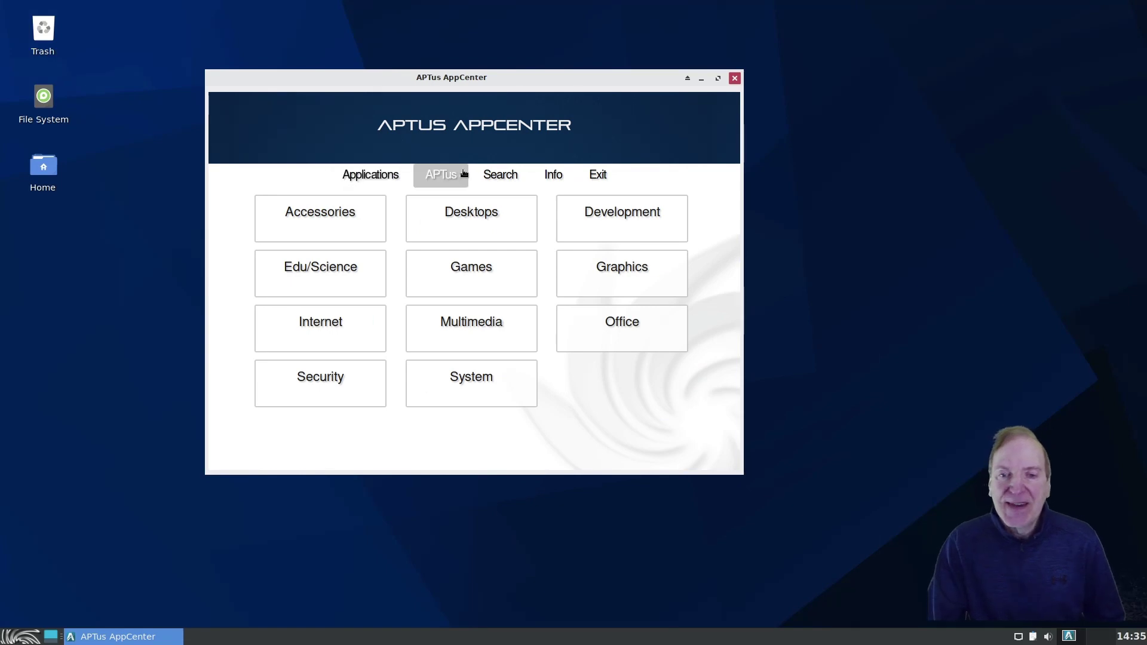
Step: Open the APTus tools page, try Safely upgrade system, and scroll through the tools grid
click(427, 182)
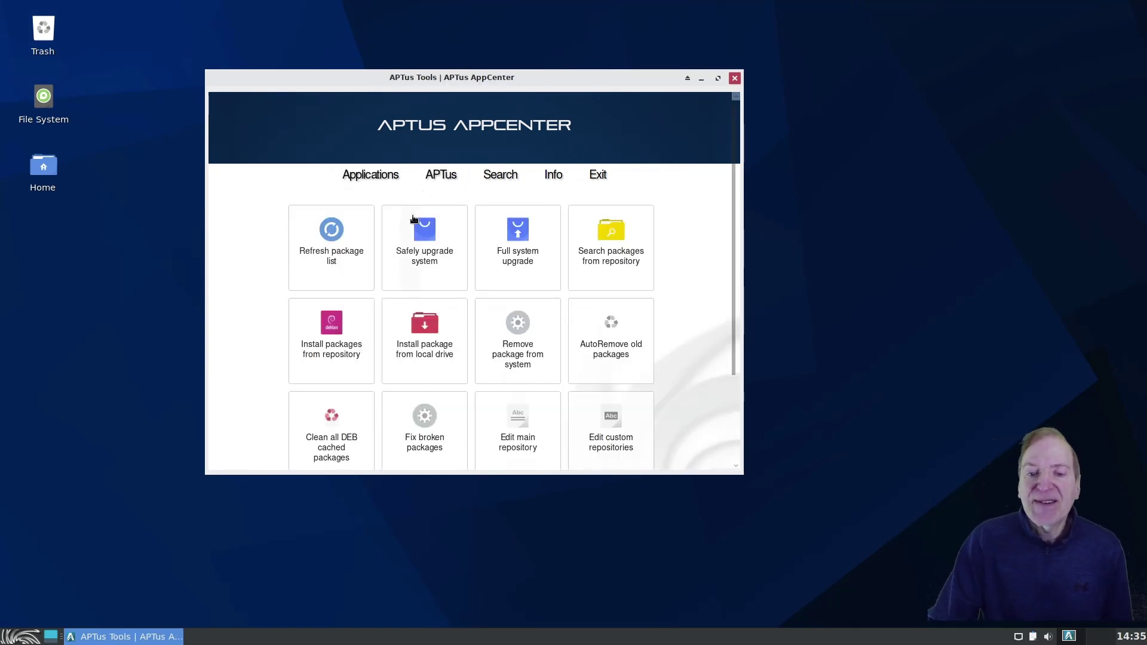
click(424, 277)
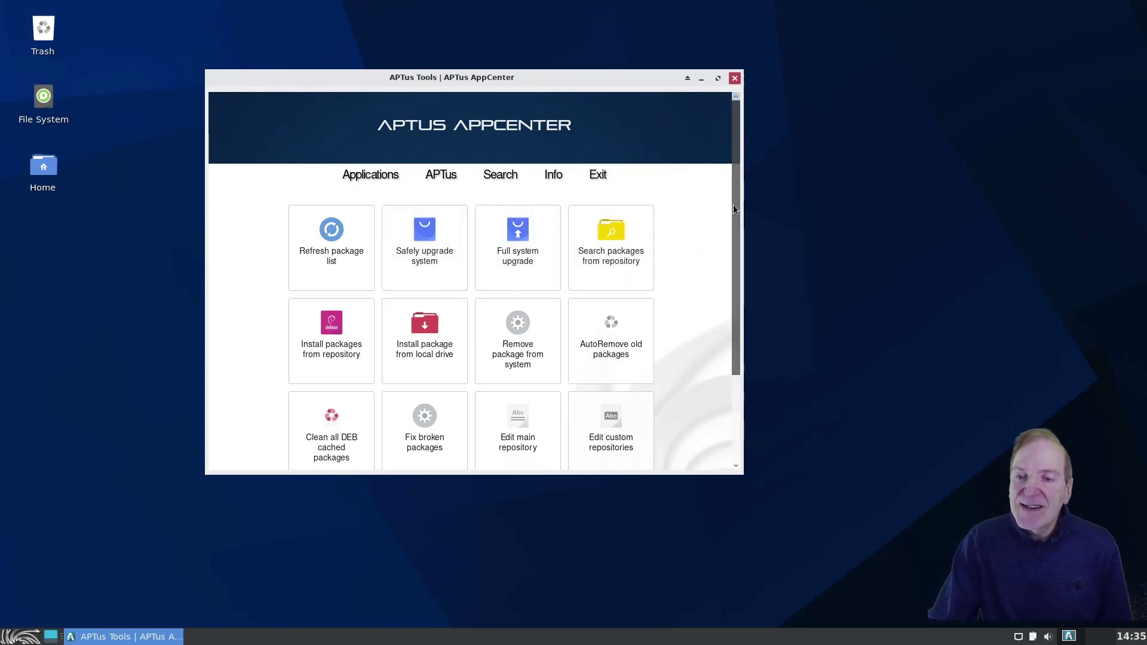
drag(734, 205, 696, 326)
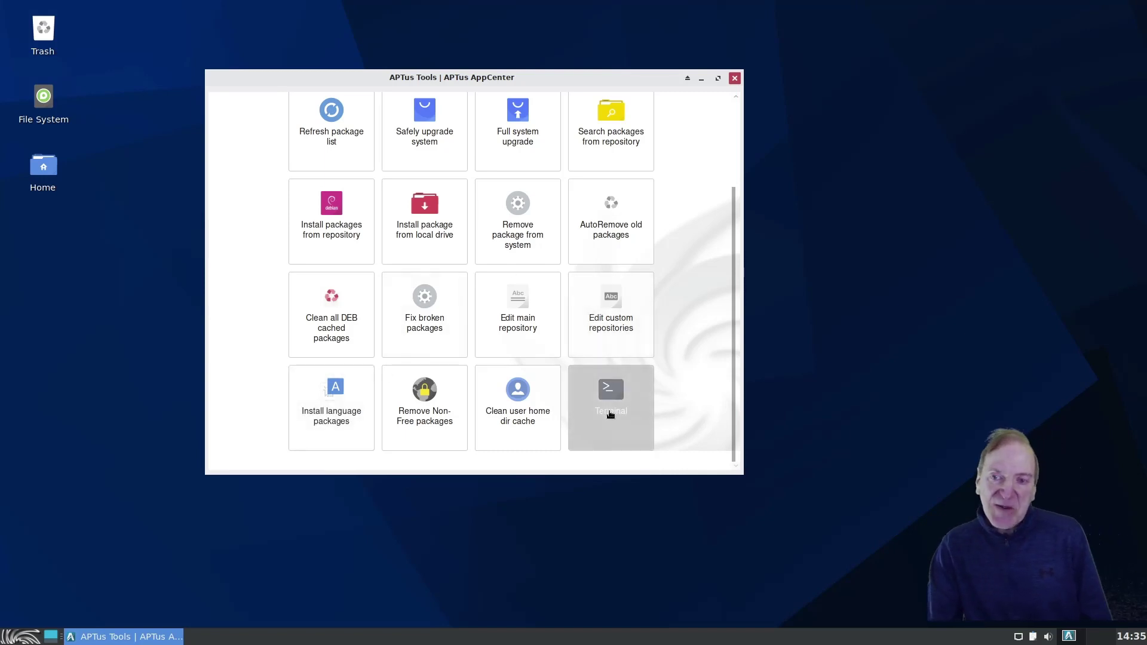
scroll(601, 359, up, 3)
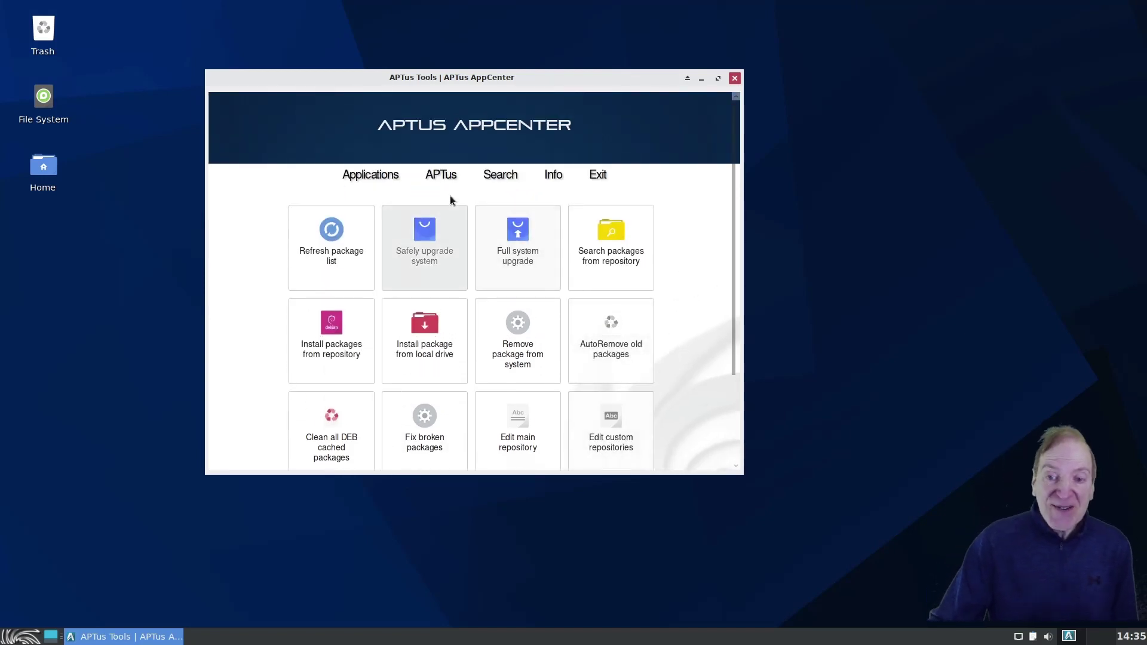
Step: Search packages for 'inkscape' and bring up the Inkscape 1.0.2-4 install page
click(501, 176)
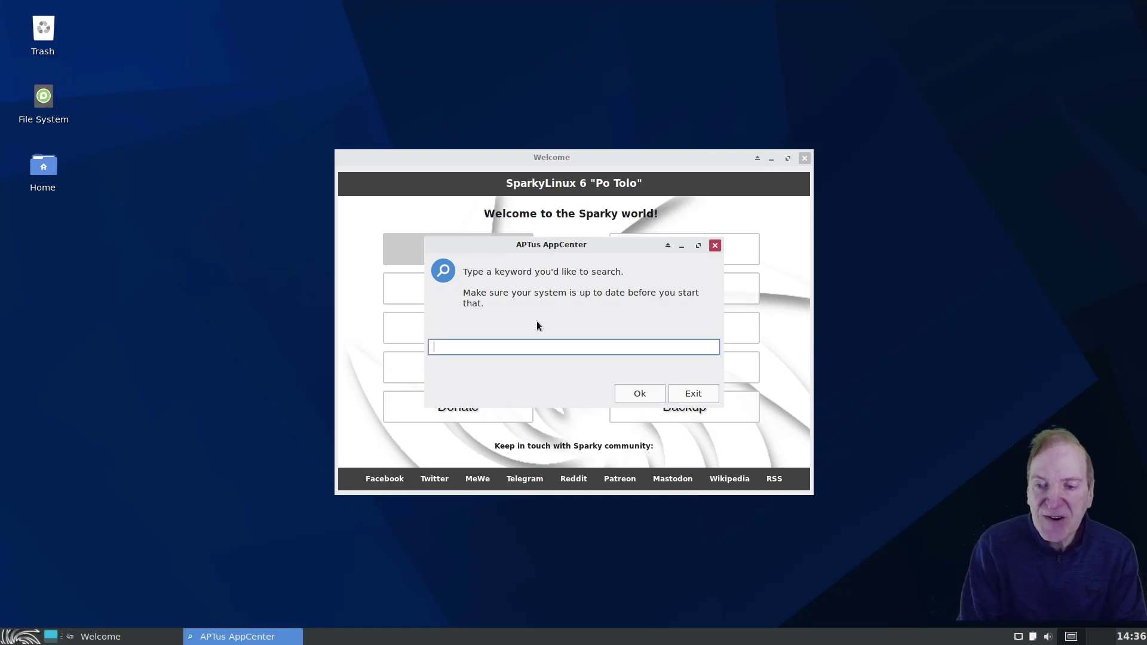
text(ink)
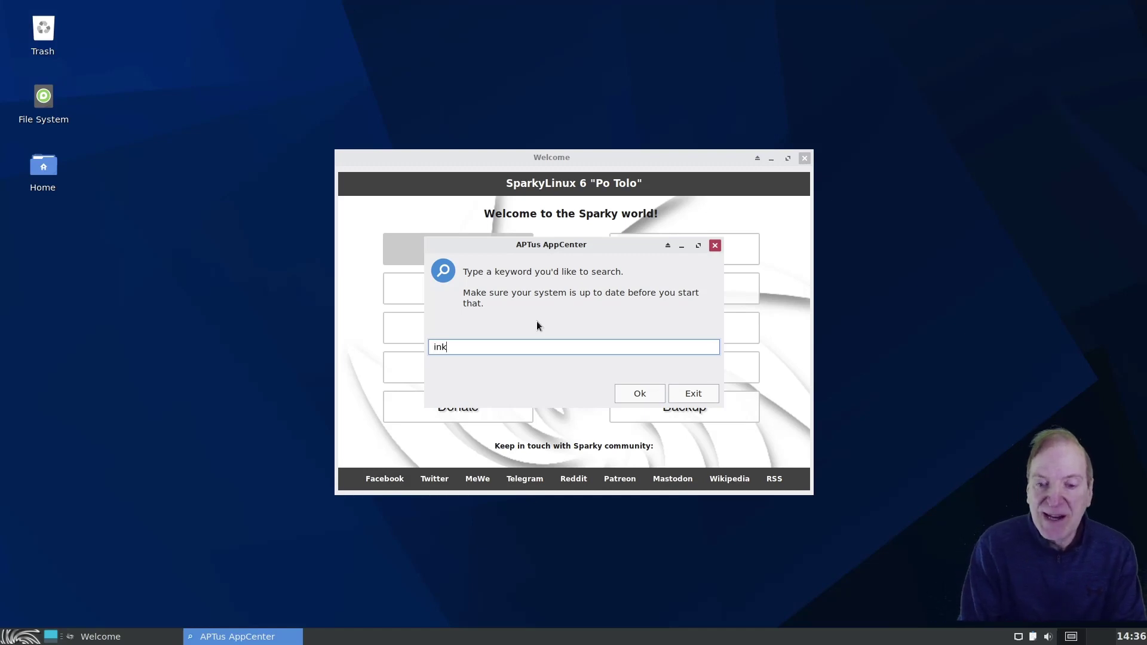
text(scape)
key(Return)
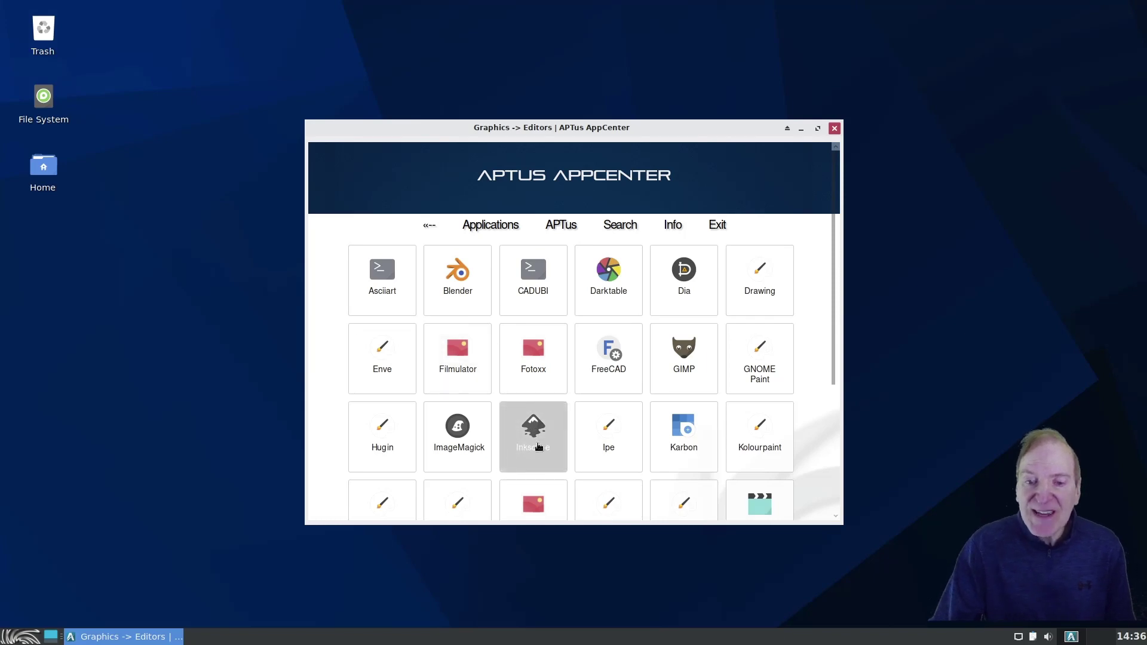
scroll(524, 426, down, 1)
click(525, 426)
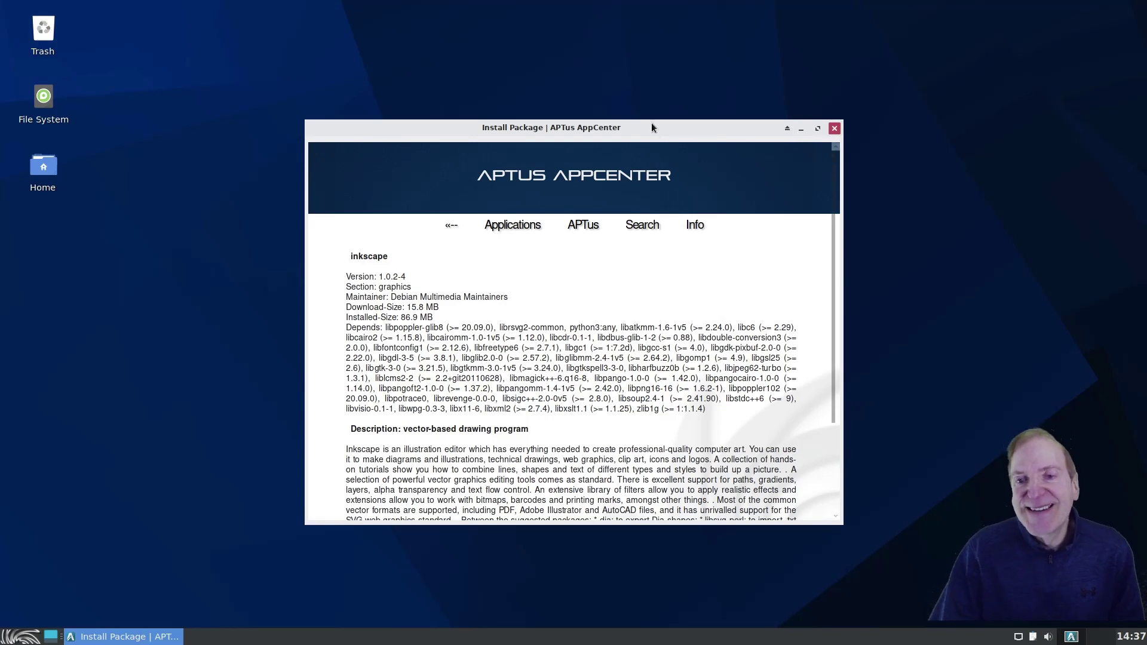
drag(654, 130, 564, 128)
drag(746, 202, 754, 334)
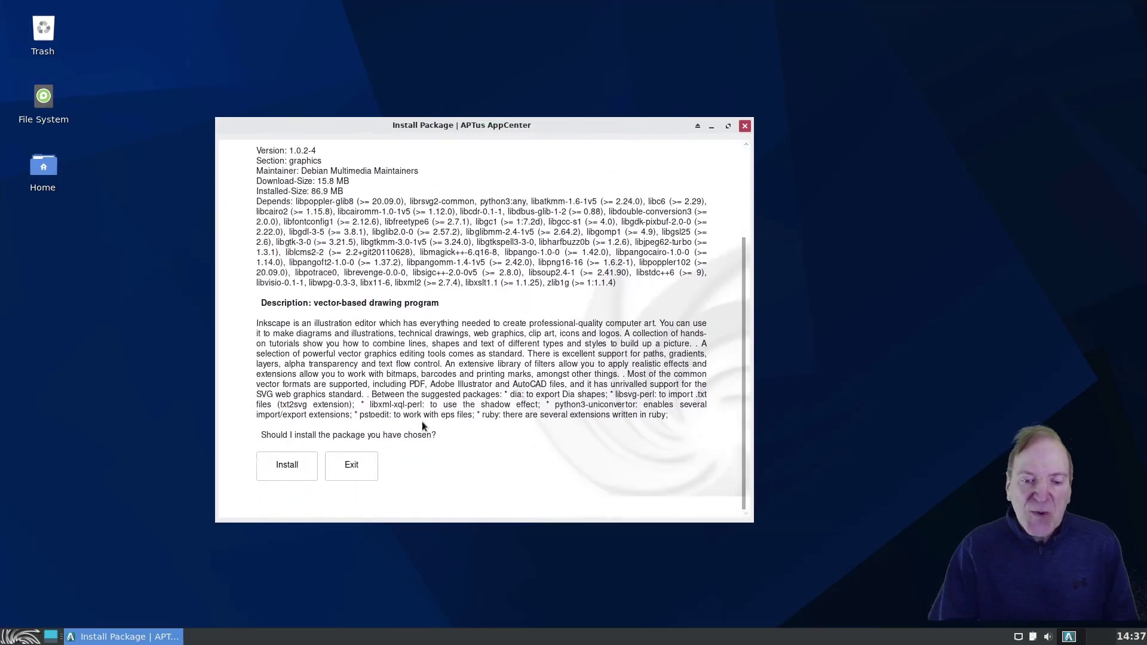
Step: Install Inkscape, confirming the 36 new packages, then exit the installation status page
click(282, 459)
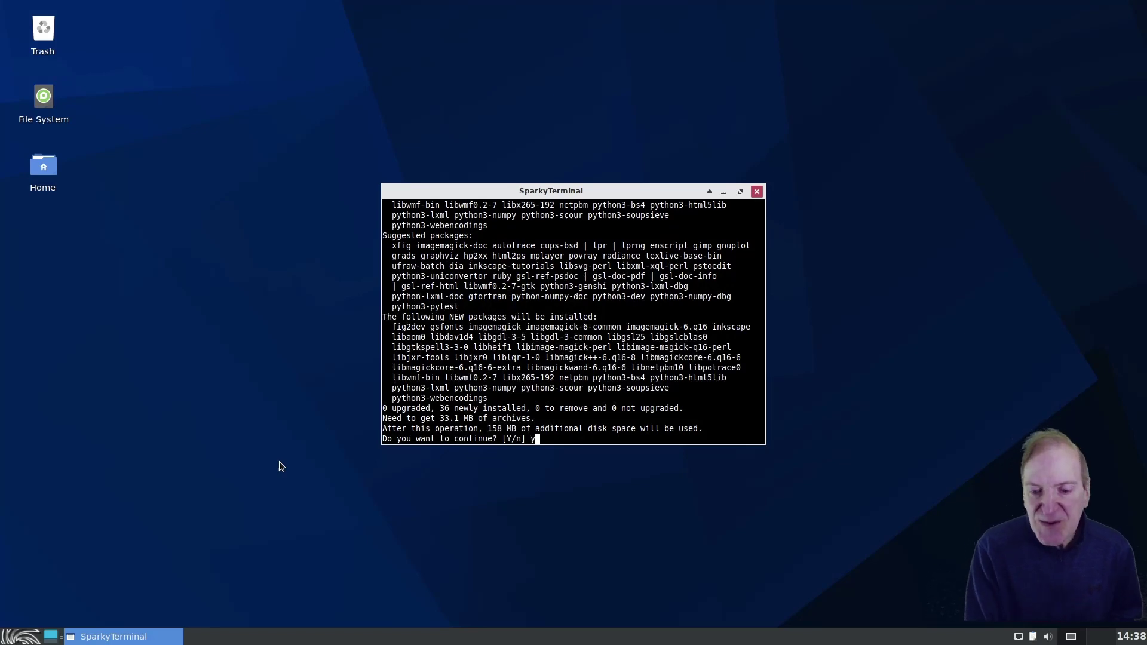
key(Return)
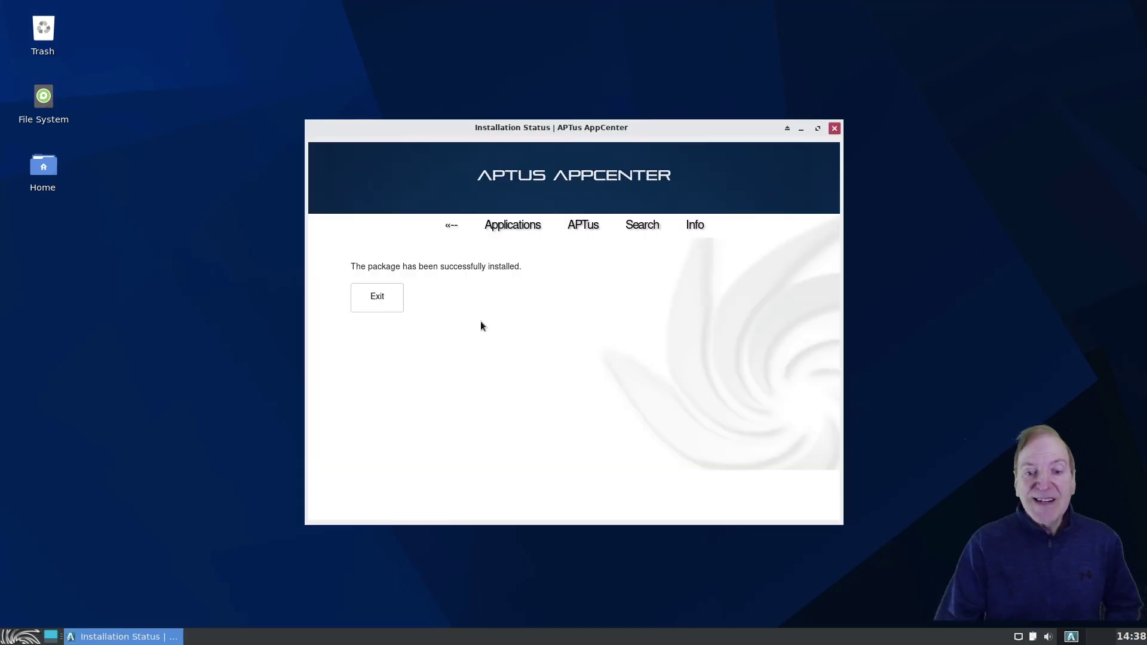
click(369, 299)
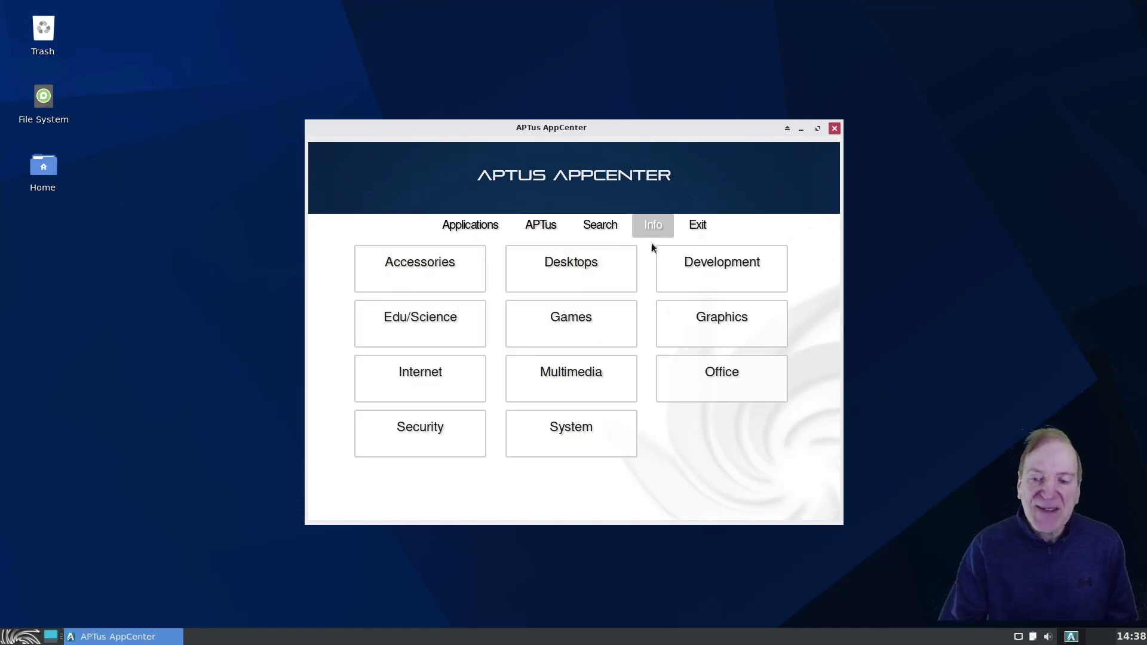
Step: Close AppCenter and browse the Graphics, Internet and Multimedia categories in the Whisker Menu
click(834, 129)
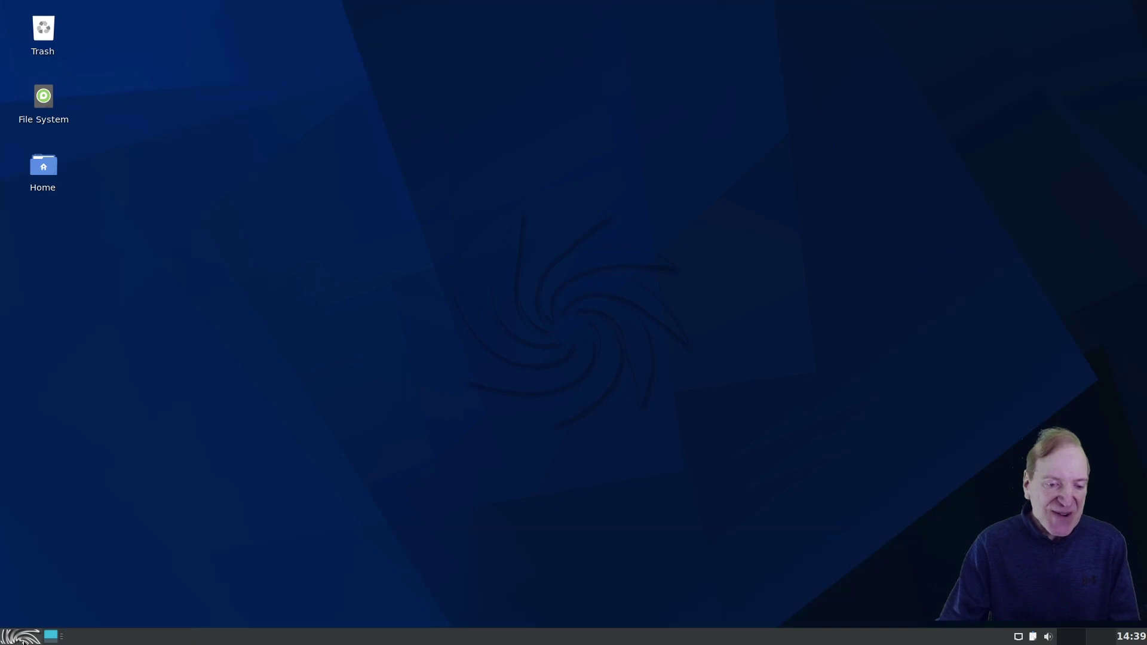
click(23, 641)
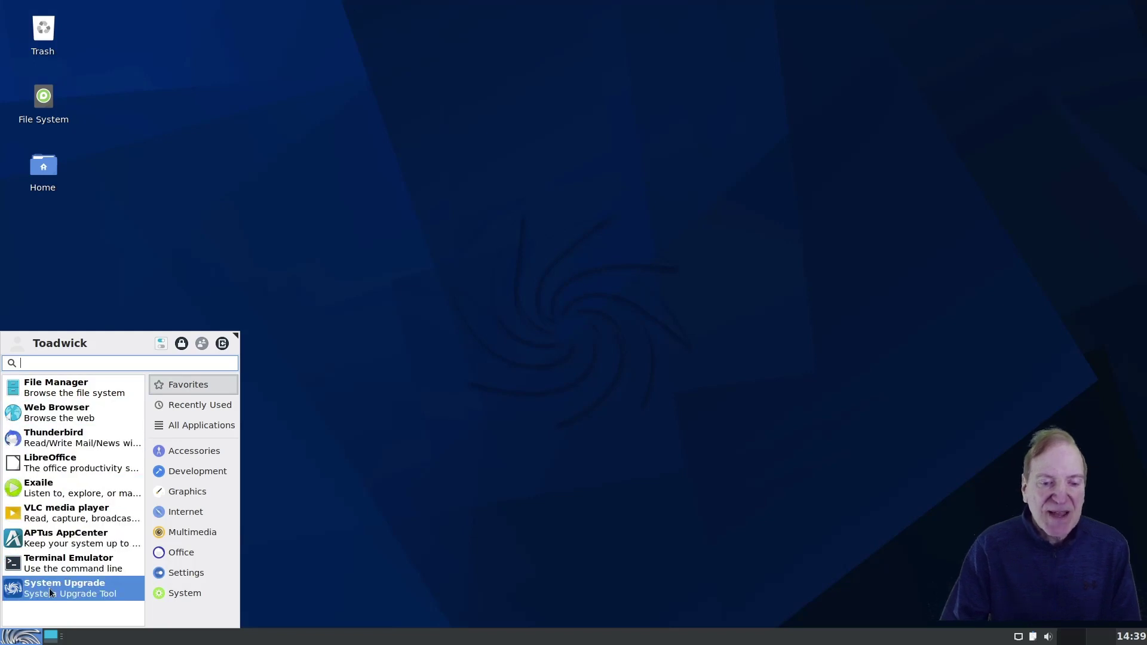
click(184, 494)
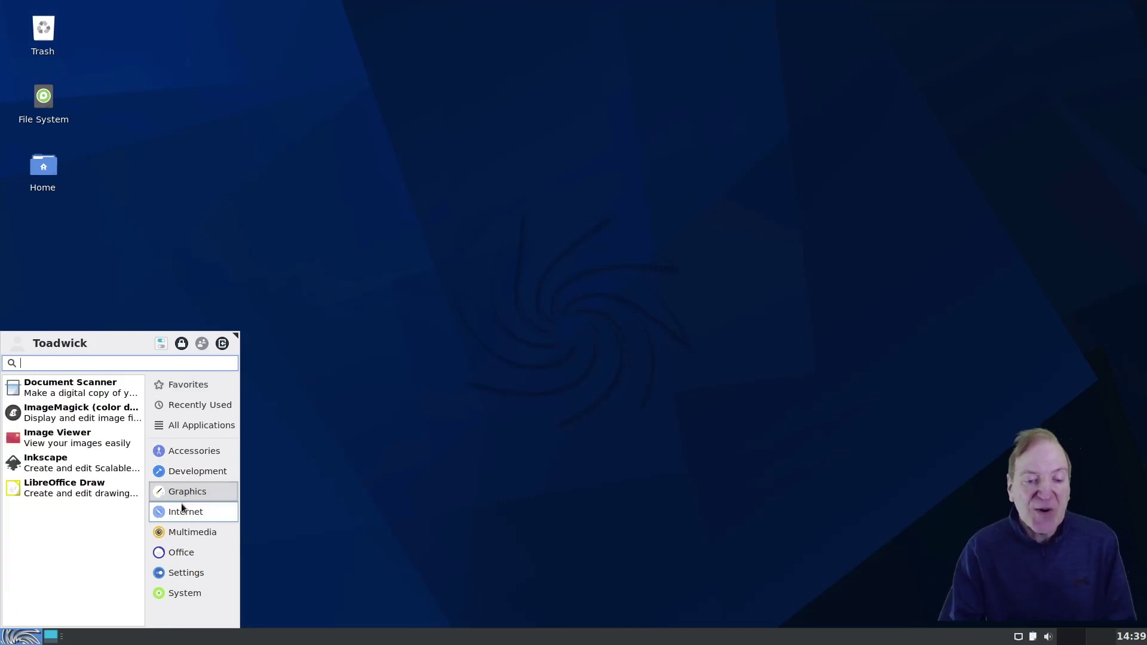
click(177, 511)
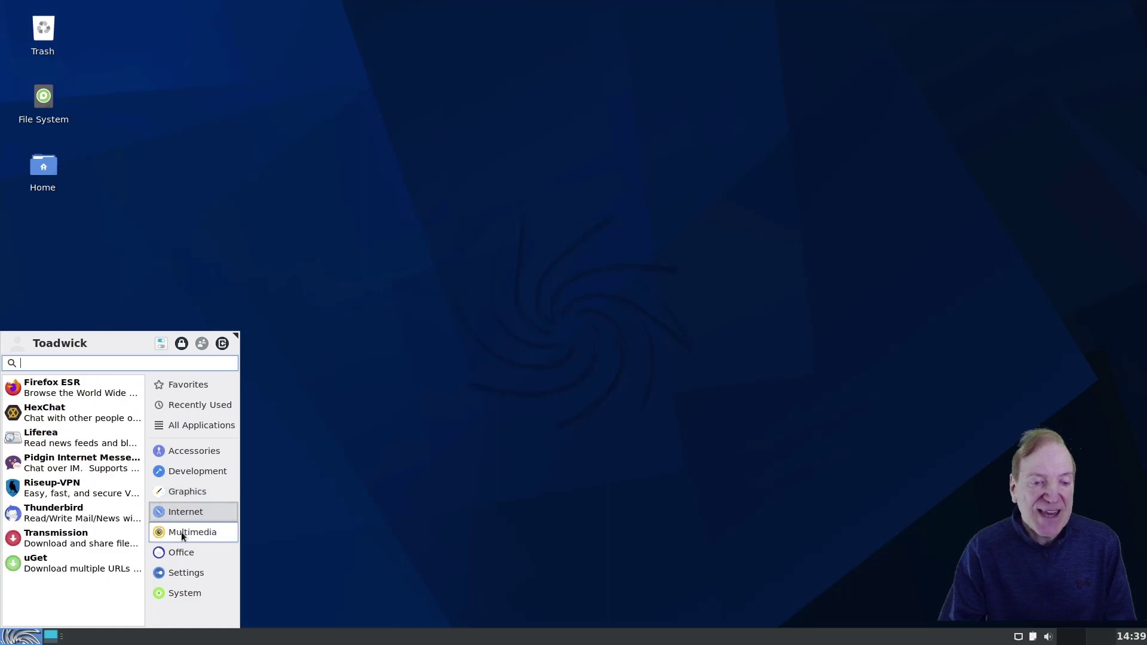
click(181, 532)
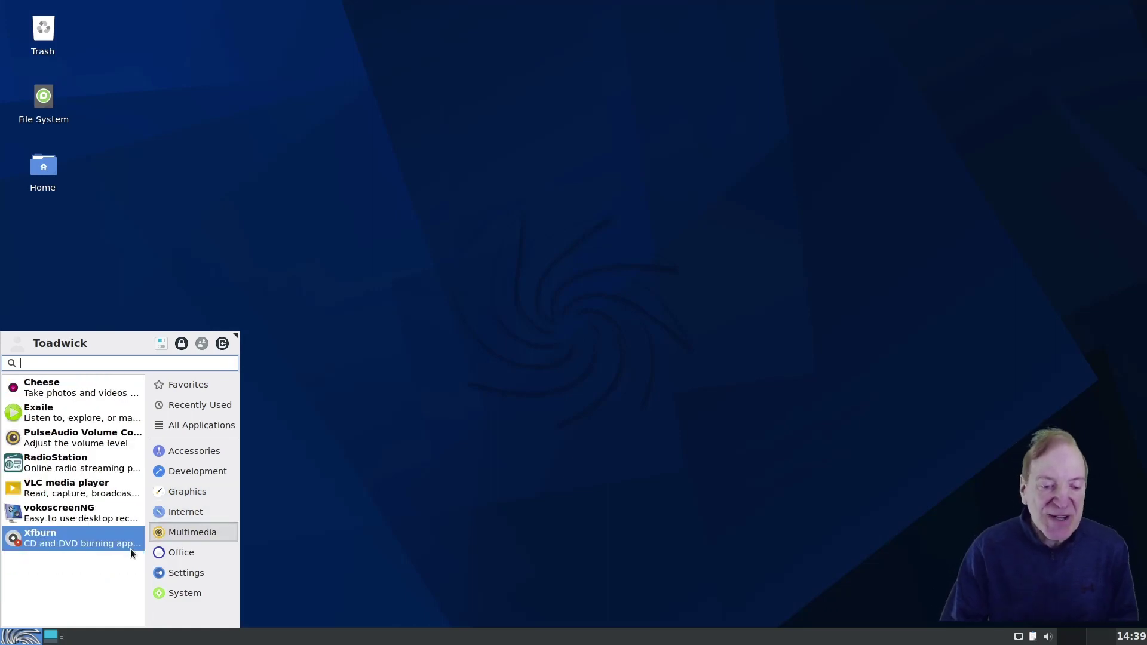
click(21, 637)
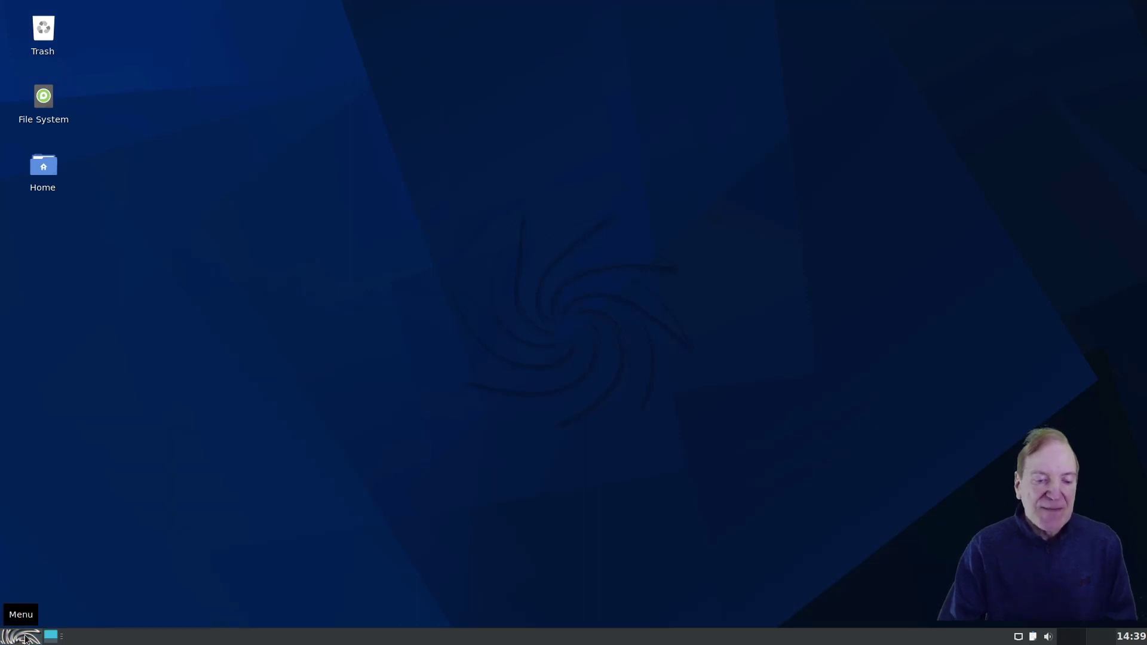
Step: Set the Whisker Menu to show apps as icons with categories next to the panel button
right_click(14, 639)
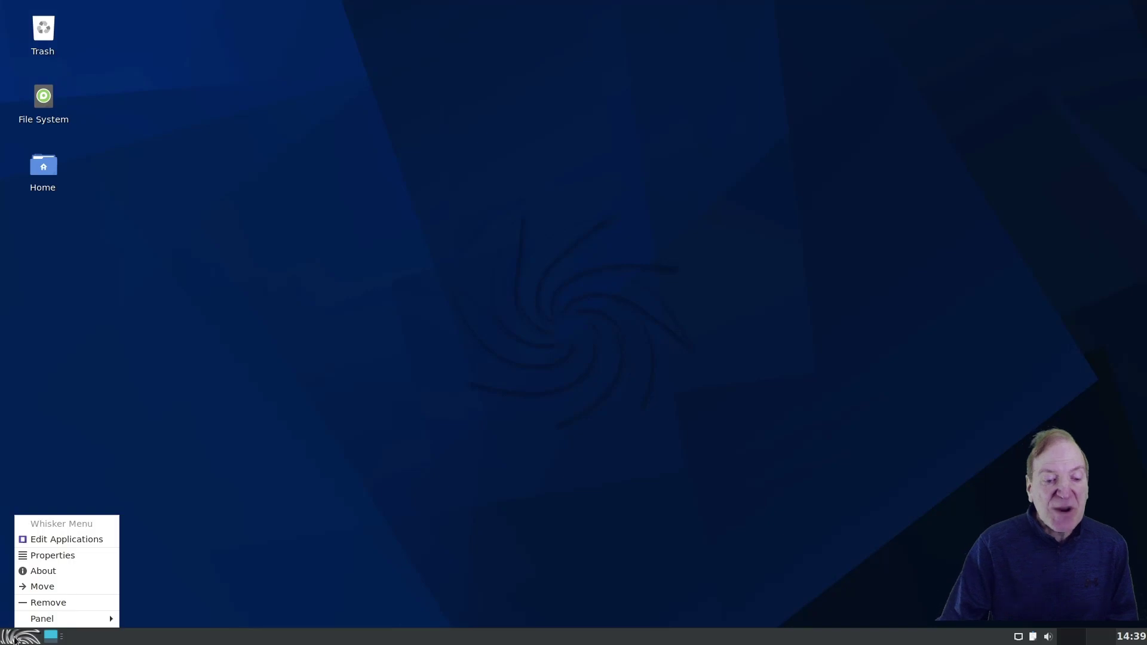
click(43, 559)
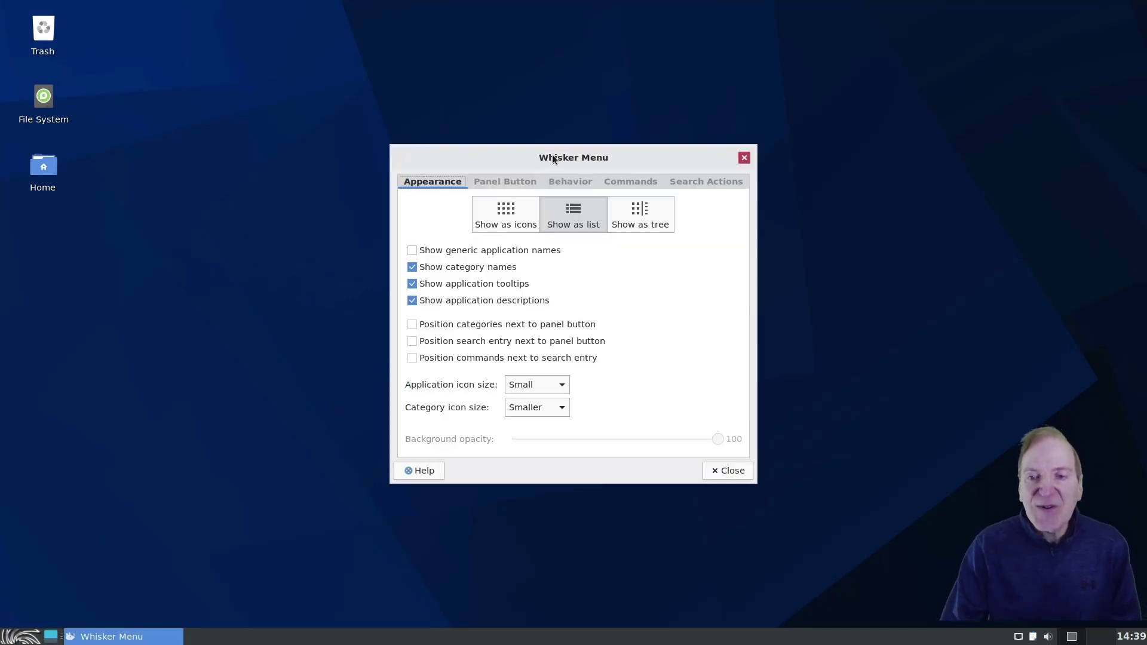
drag(552, 158, 454, 99)
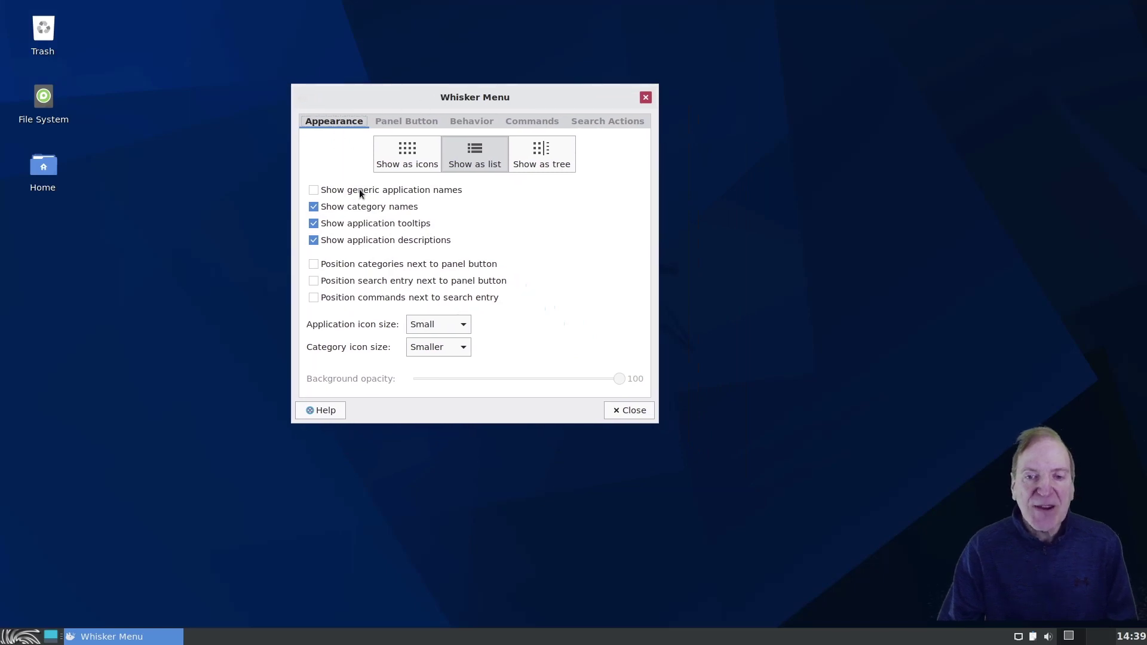
click(407, 159)
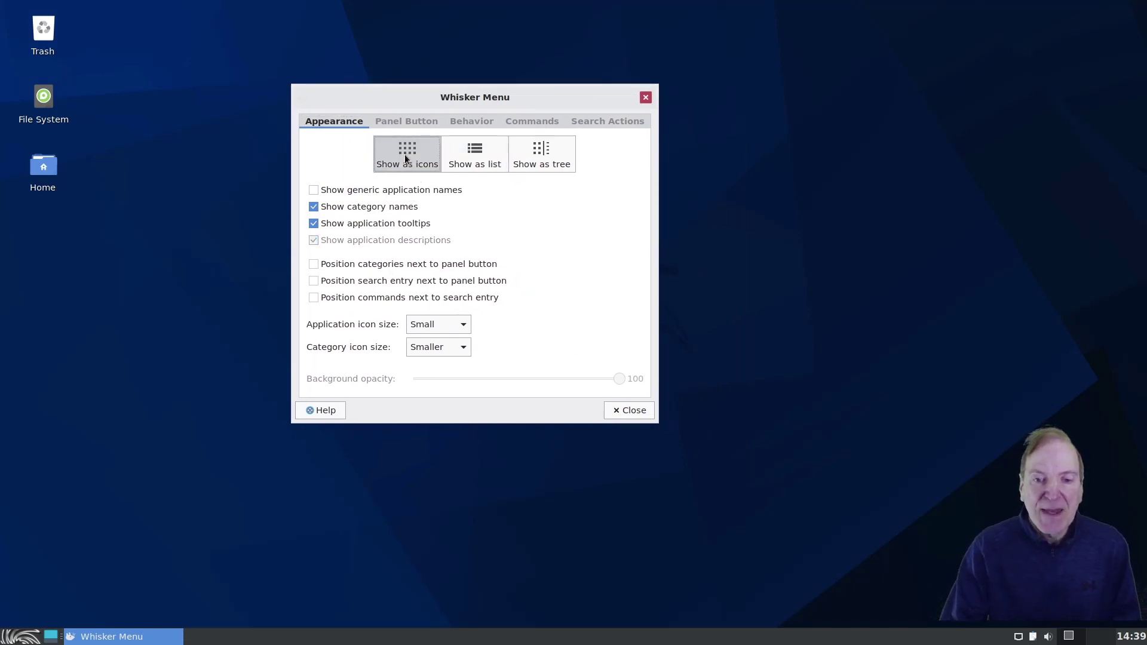
click(313, 264)
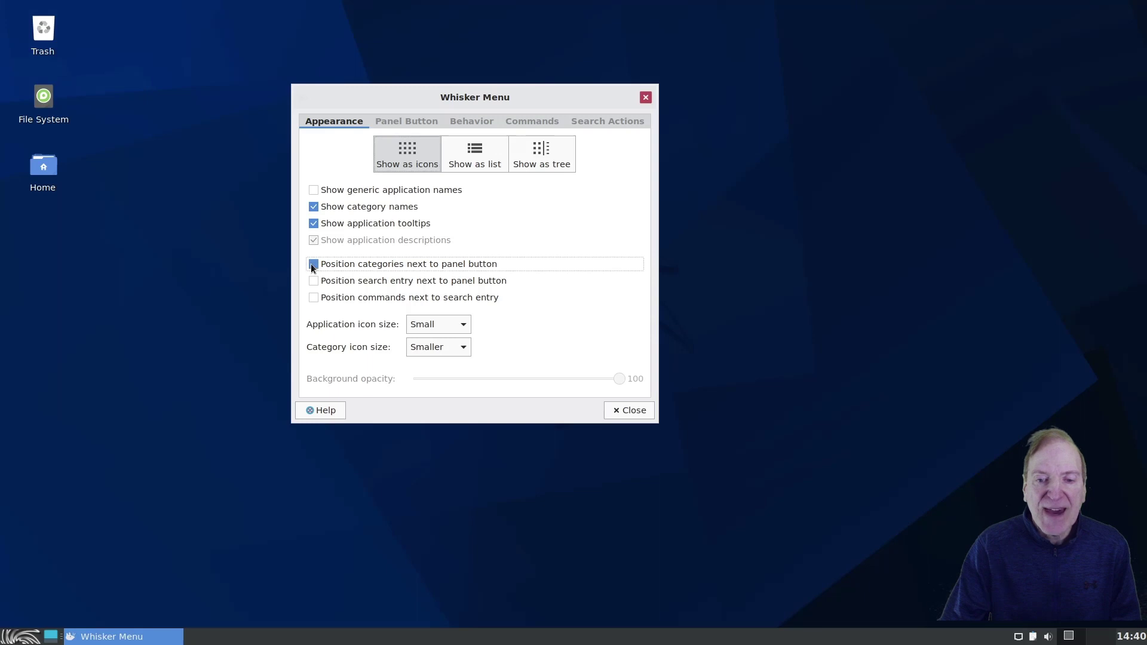
Step: Widen the application menu popup and recheck its layout
click(17, 637)
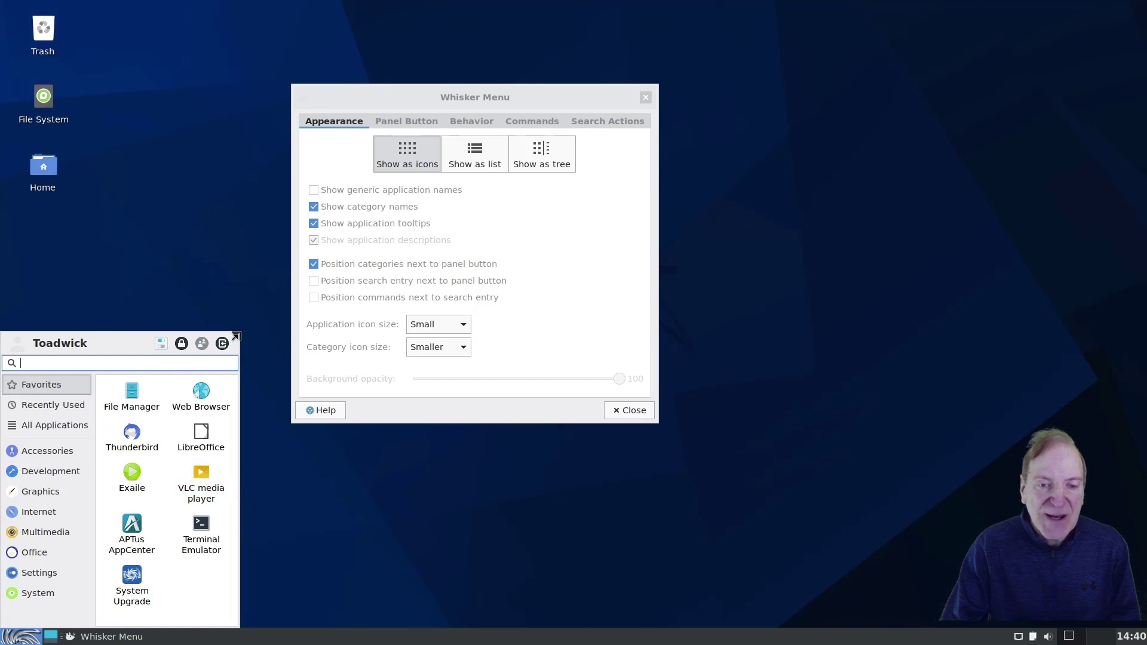
drag(238, 336, 321, 340)
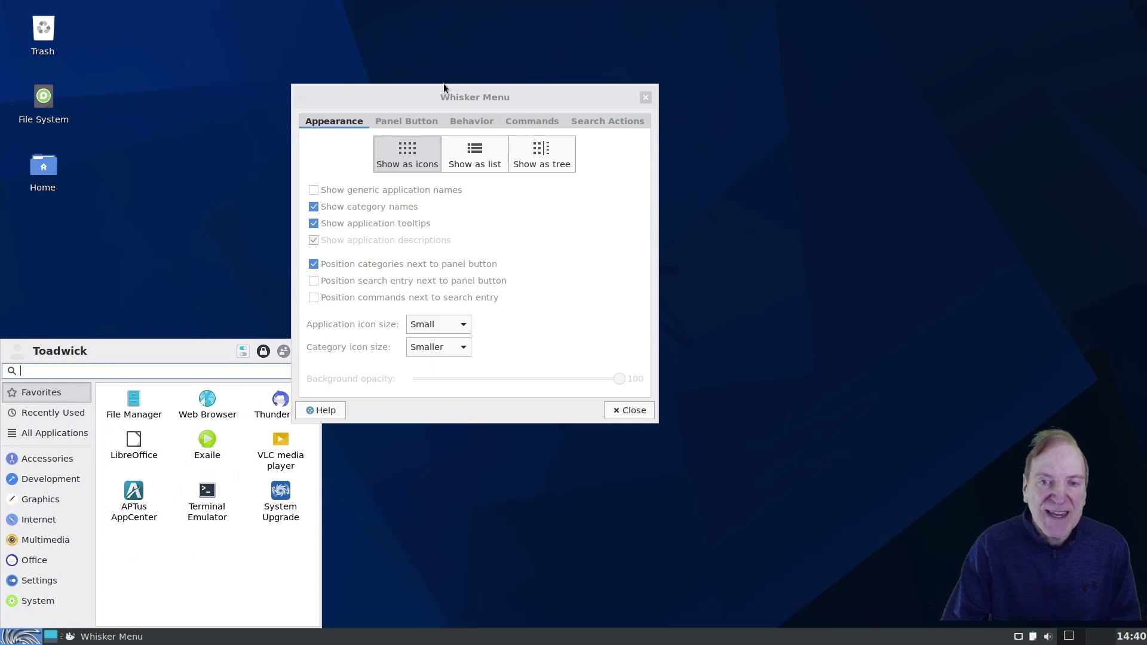
drag(440, 91, 568, 102)
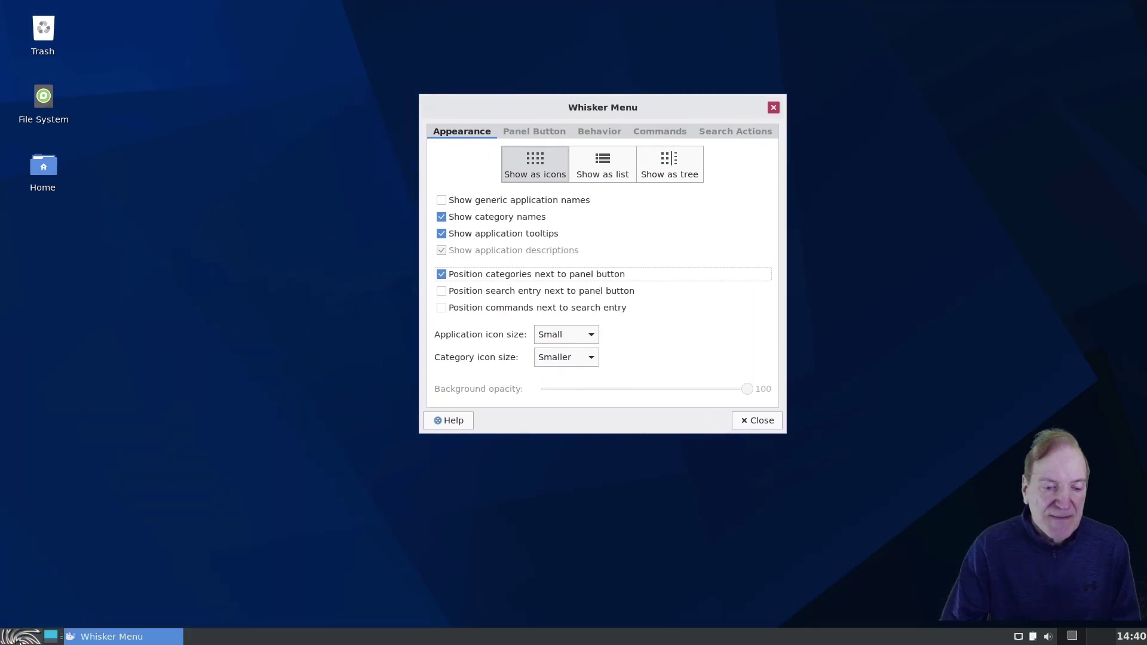
click(21, 636)
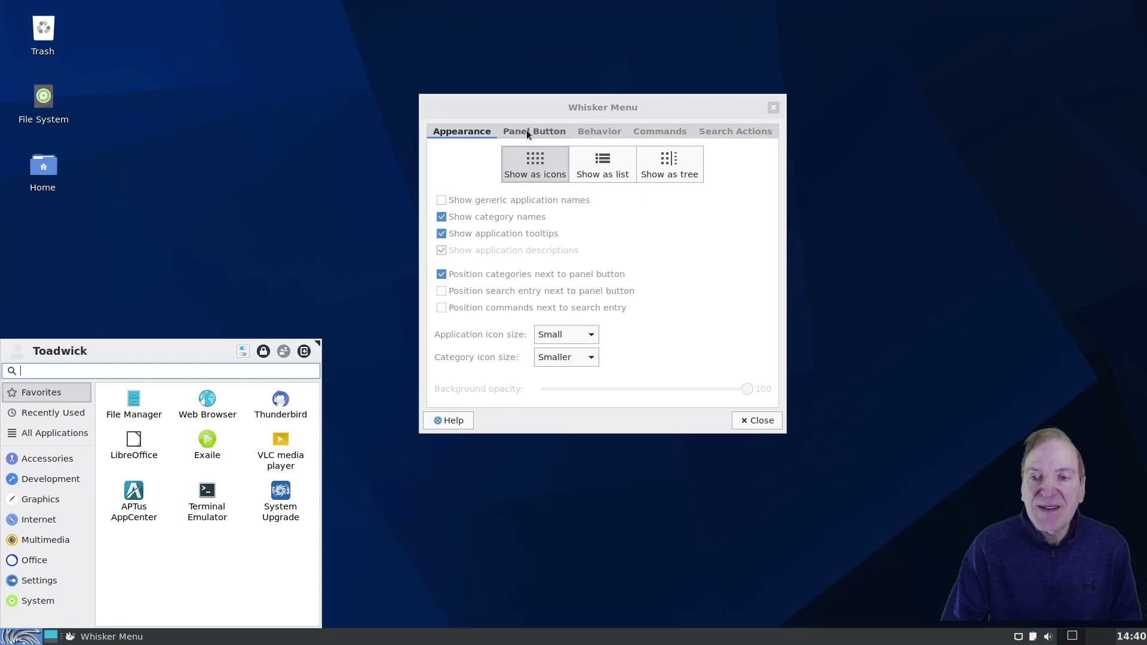
Step: Make Whisker Menu categories switch on hover and close the properties dialog
click(597, 133)
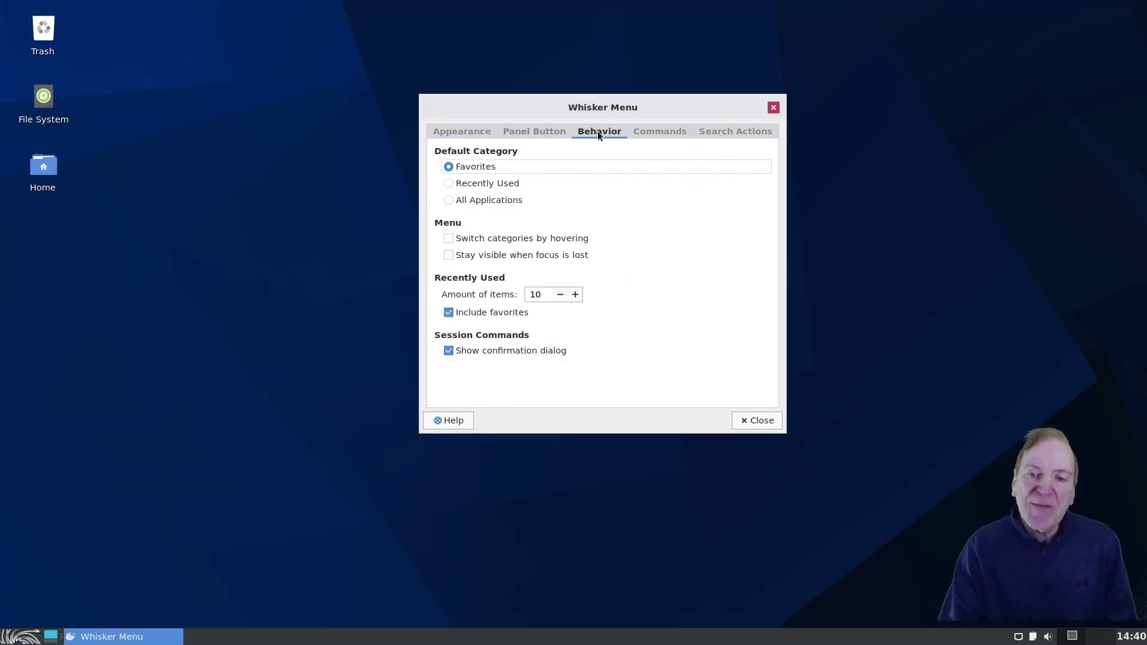
click(448, 238)
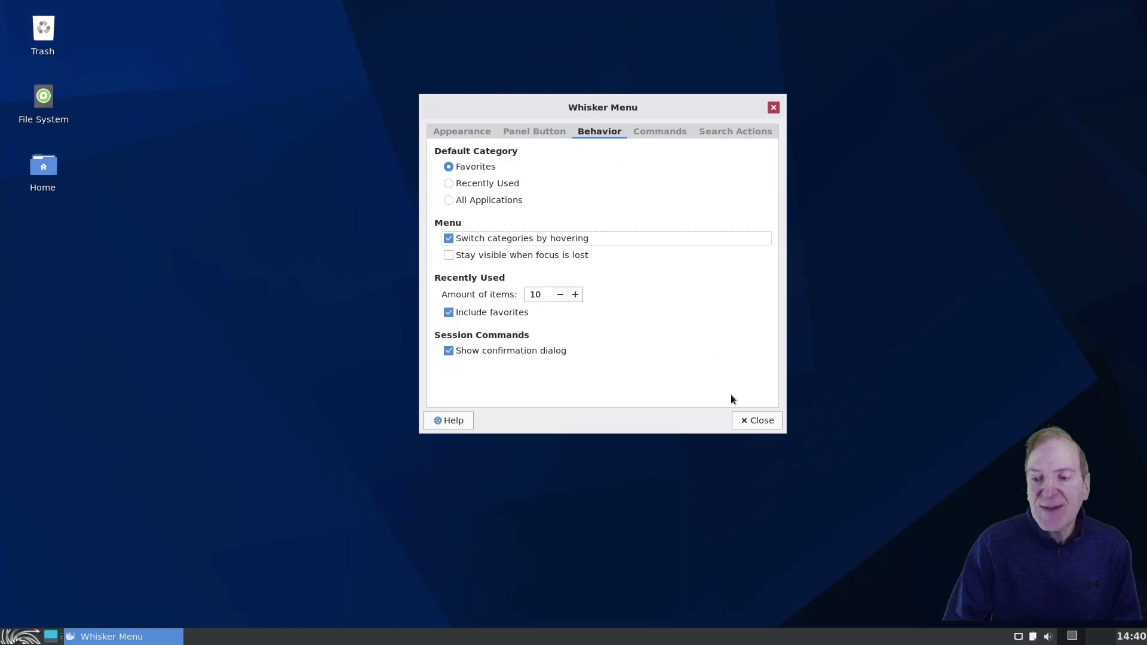
click(743, 422)
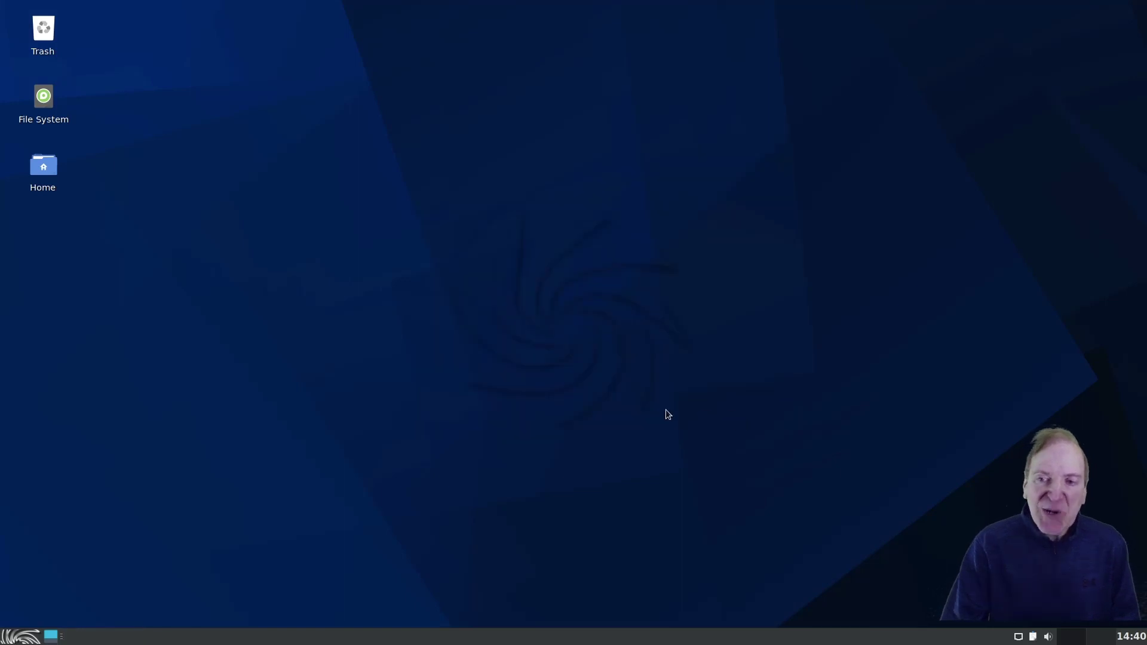
Step: Resize the application menu so apps fit in four columns
click(20, 641)
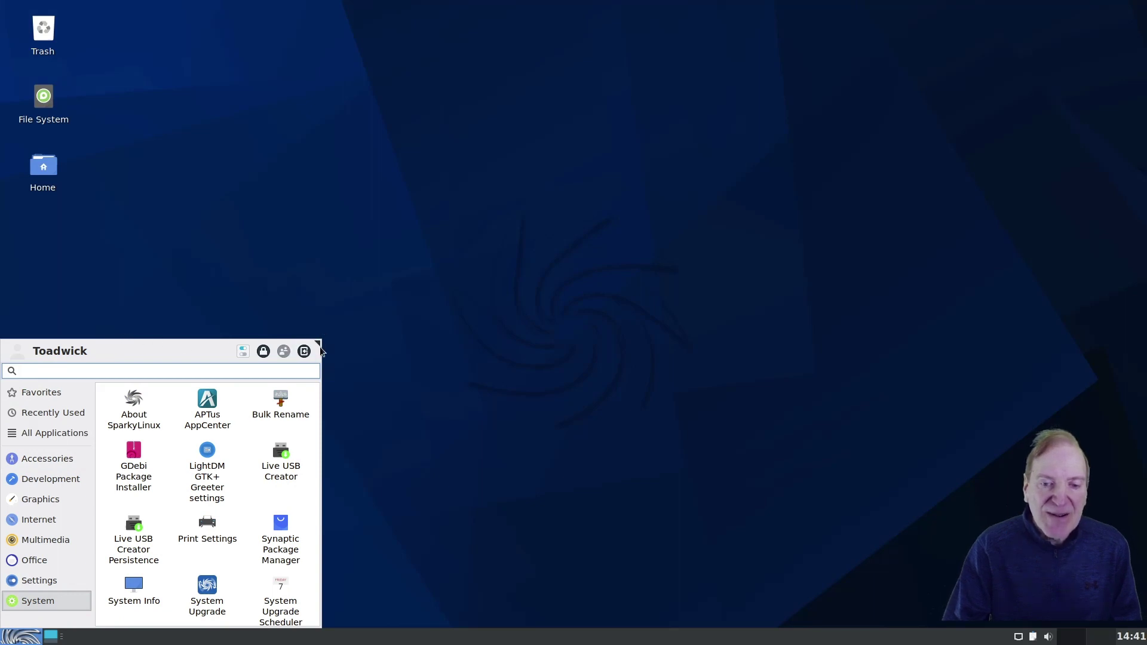
drag(316, 341, 321, 306)
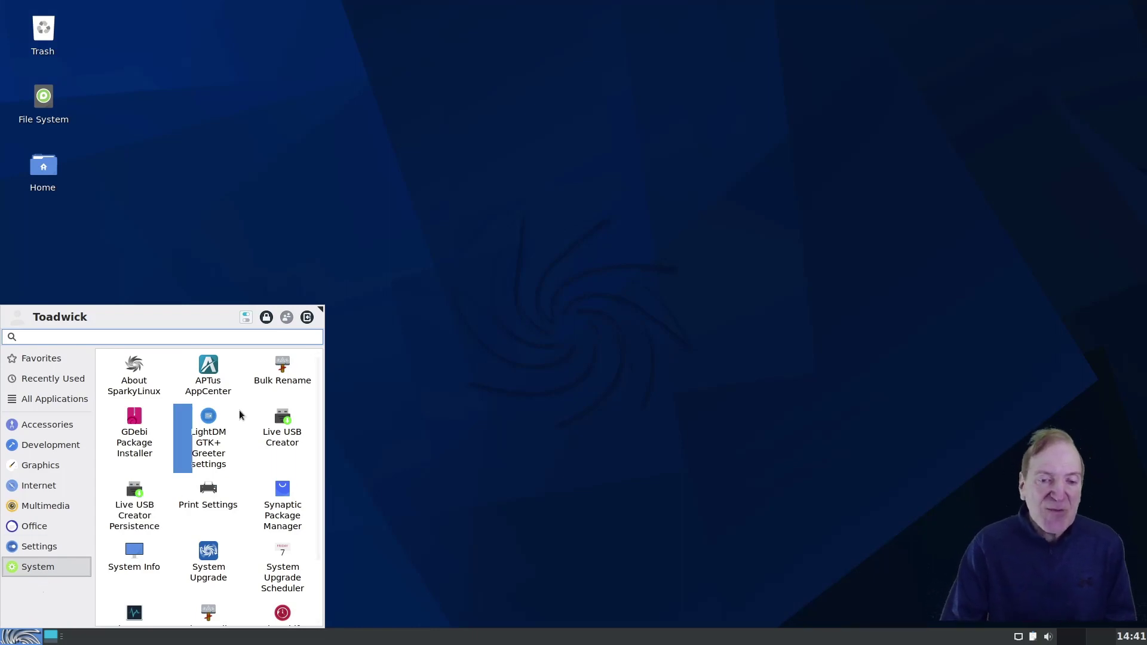
drag(317, 311, 335, 329)
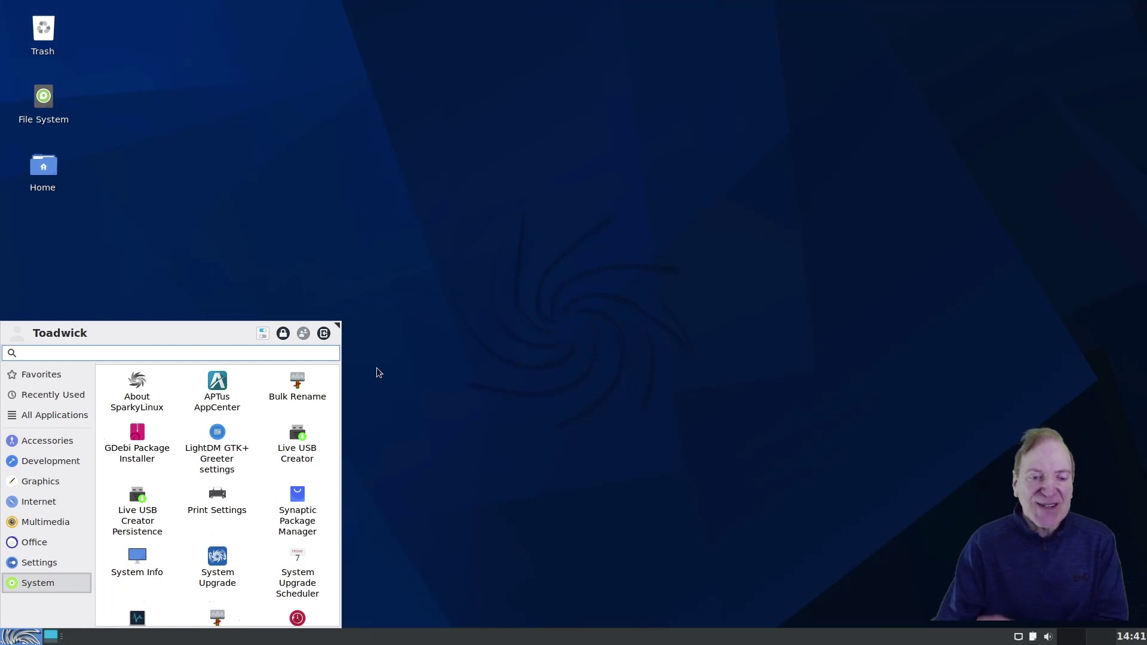
Step: Open the Xfce Settings Manager from the menu and enlarge its window
click(376, 390)
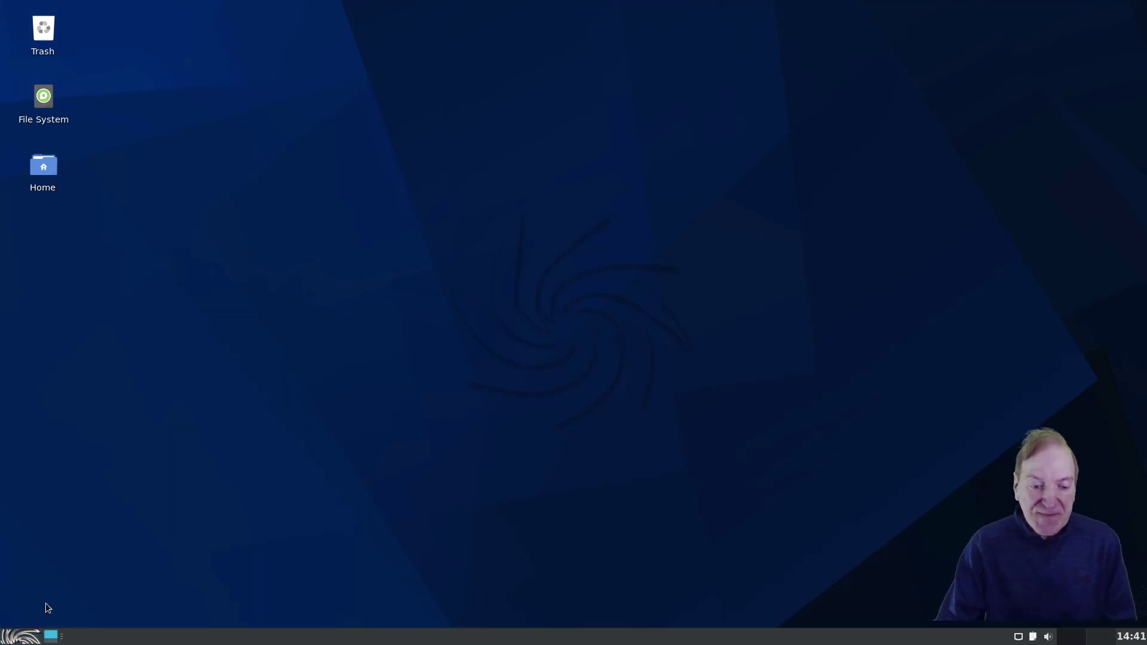
click(21, 637)
click(50, 461)
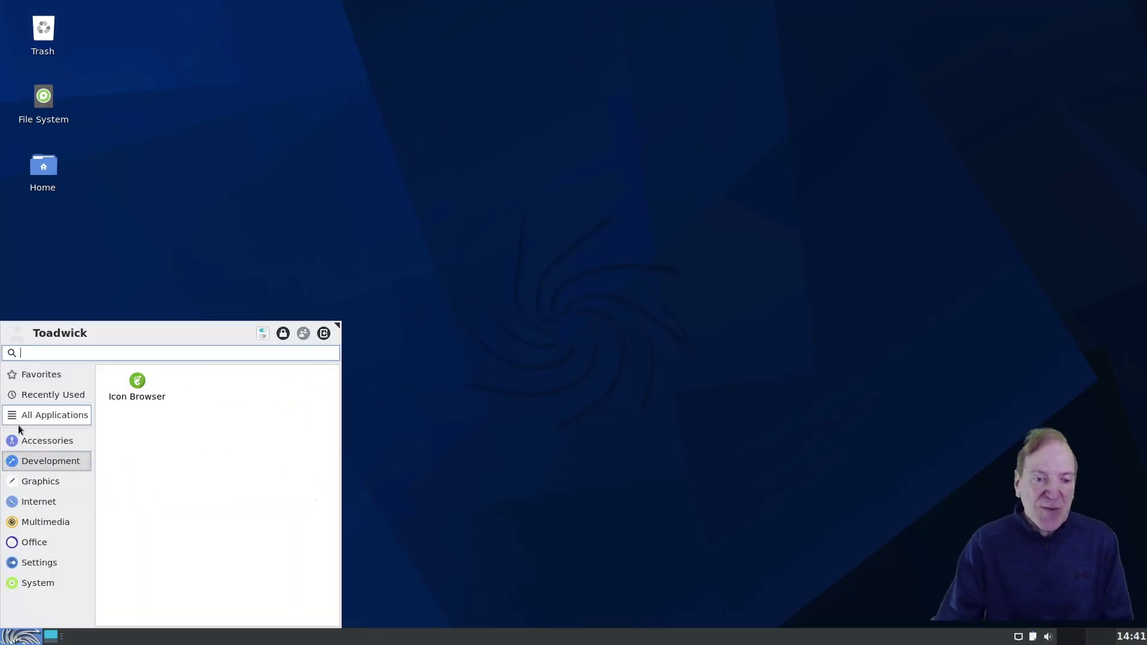
click(53, 394)
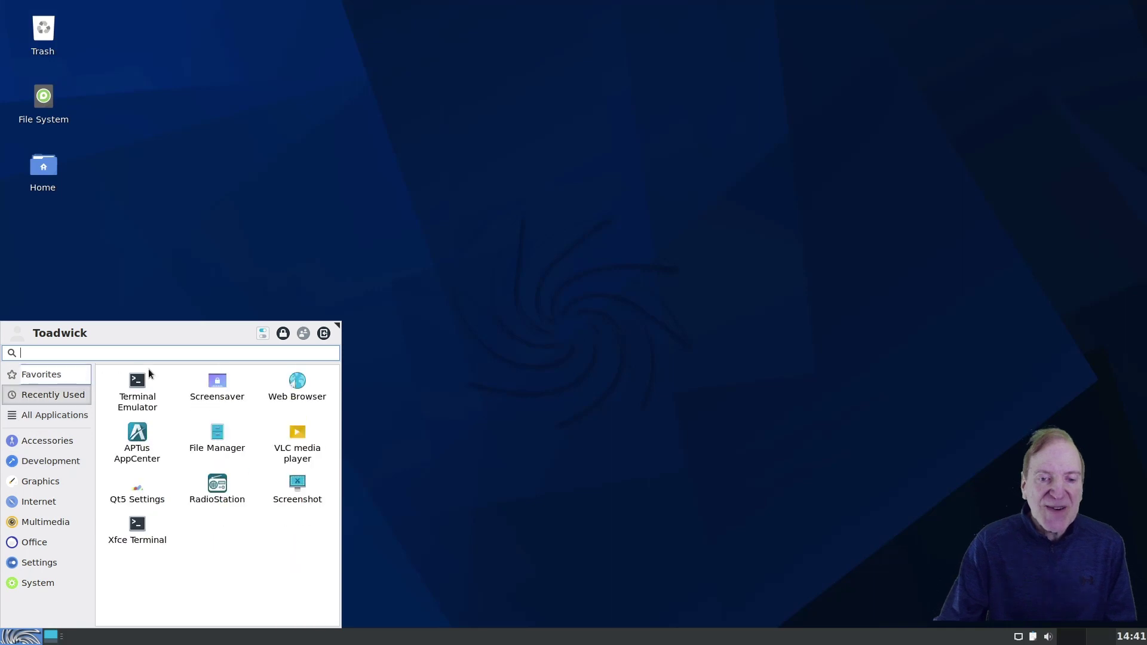
click(261, 334)
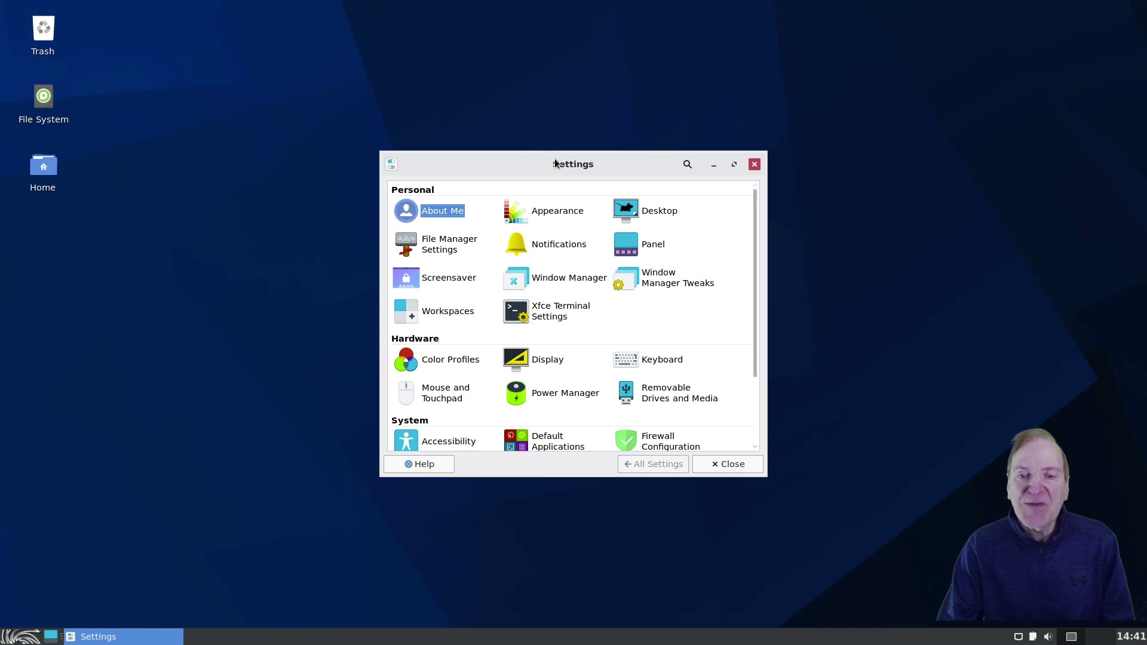
drag(554, 158, 394, 94)
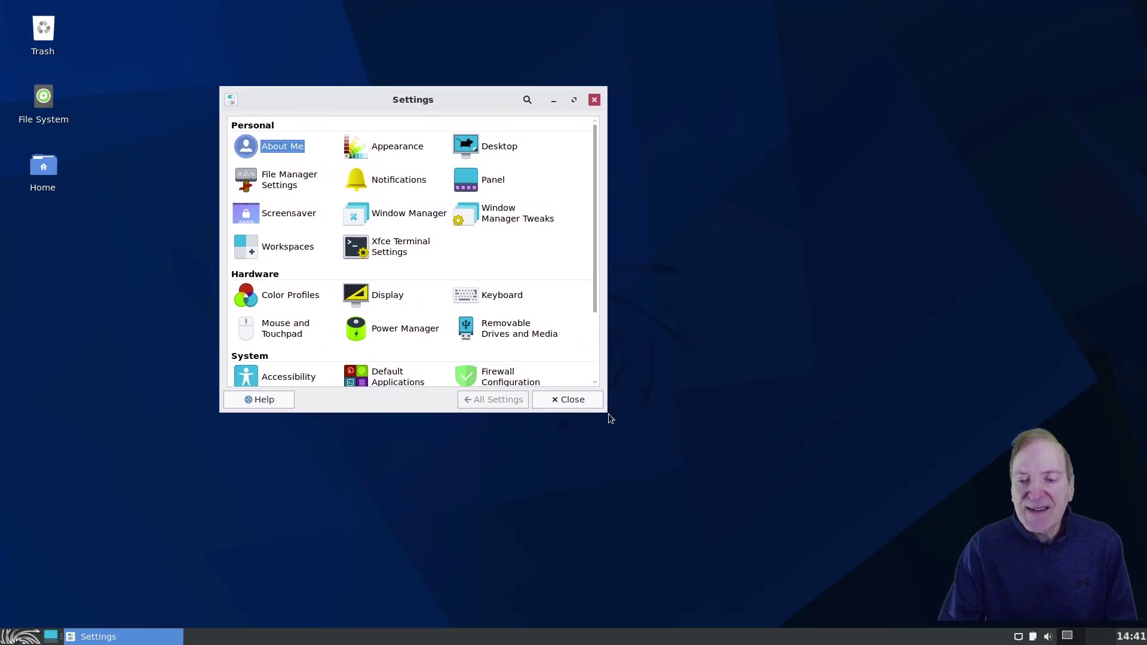
drag(607, 411, 759, 441)
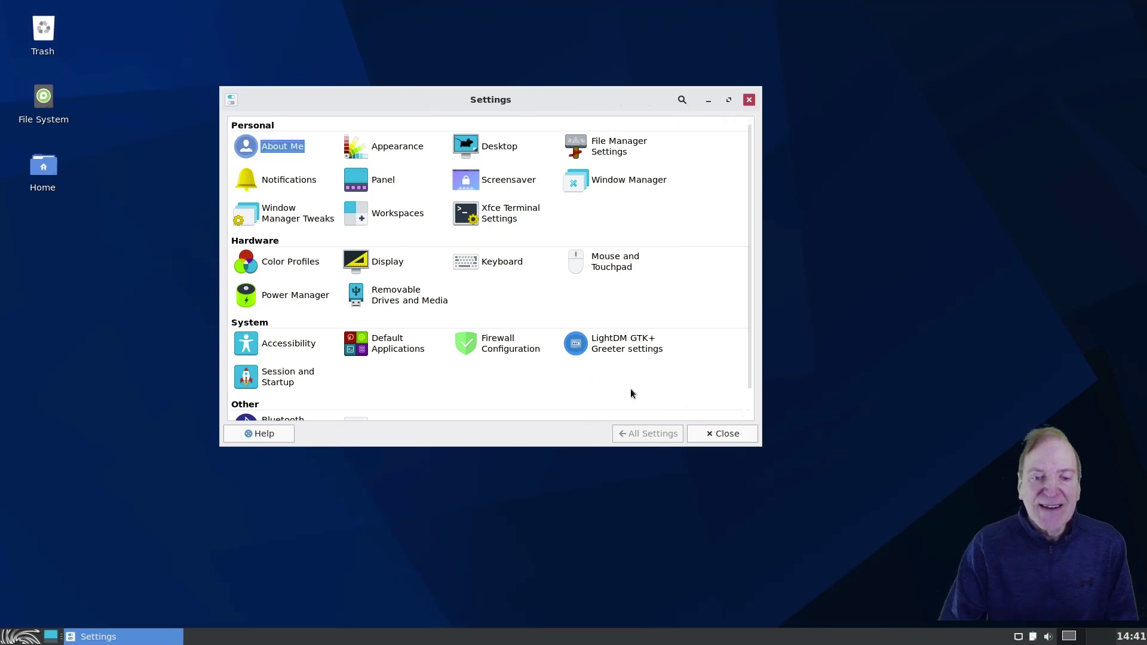
Step: Apply the Adwaita-dark style in Appearance settings
click(354, 153)
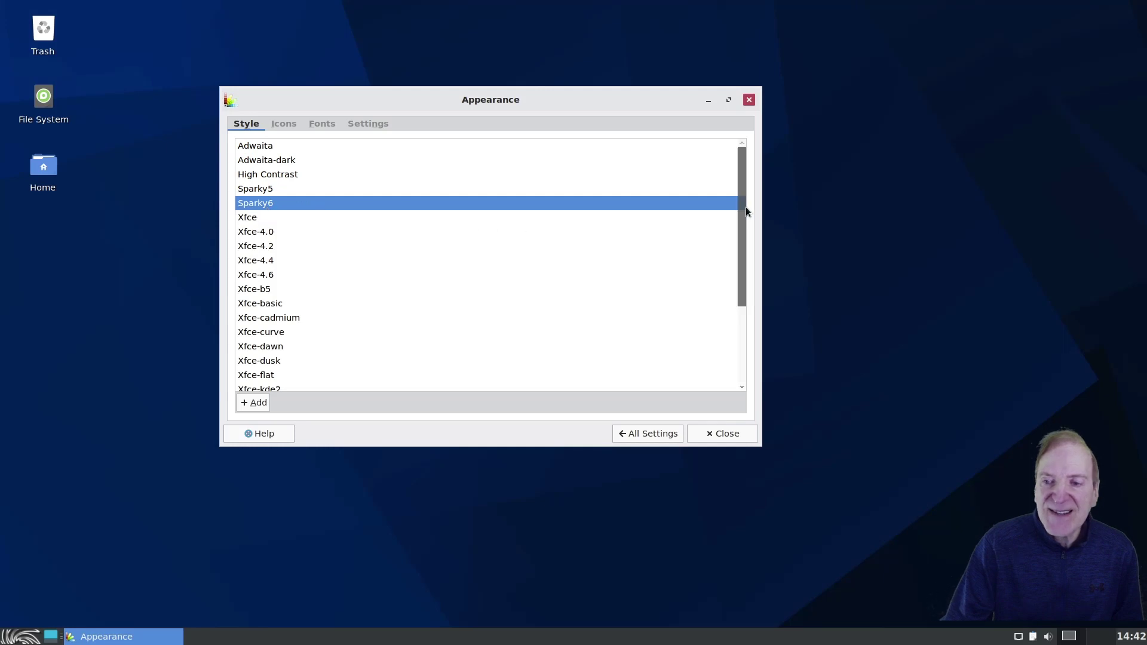
mouse_move(742, 205)
mouse_down()
mouse_move(754, 313)
mouse_move(747, 190)
mouse_up()
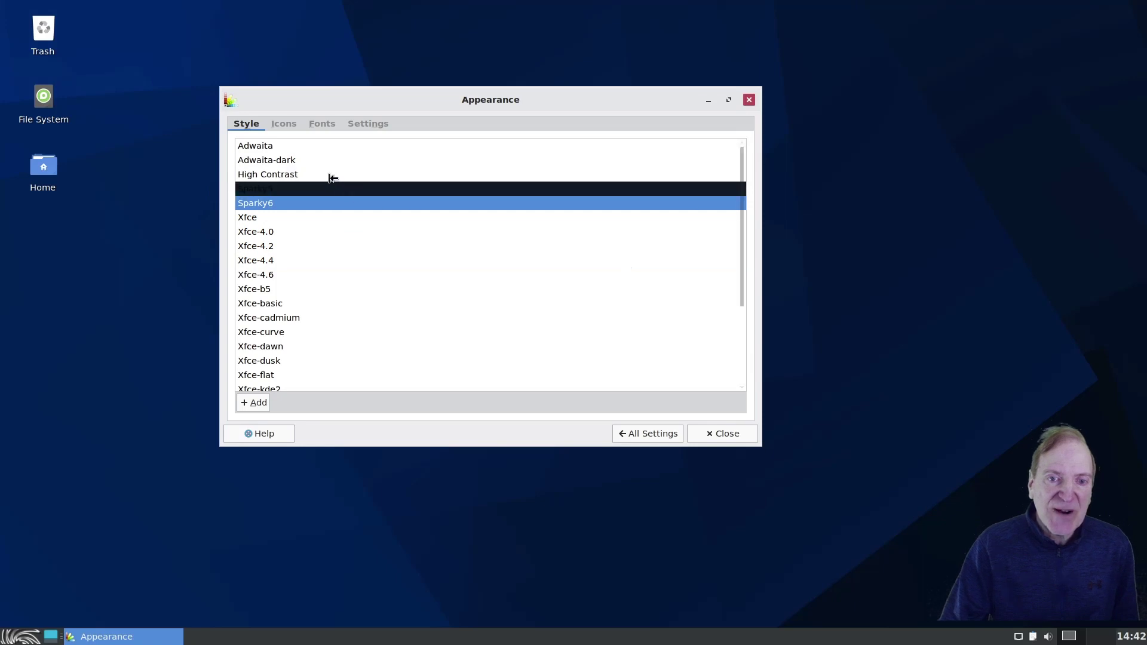
click(286, 165)
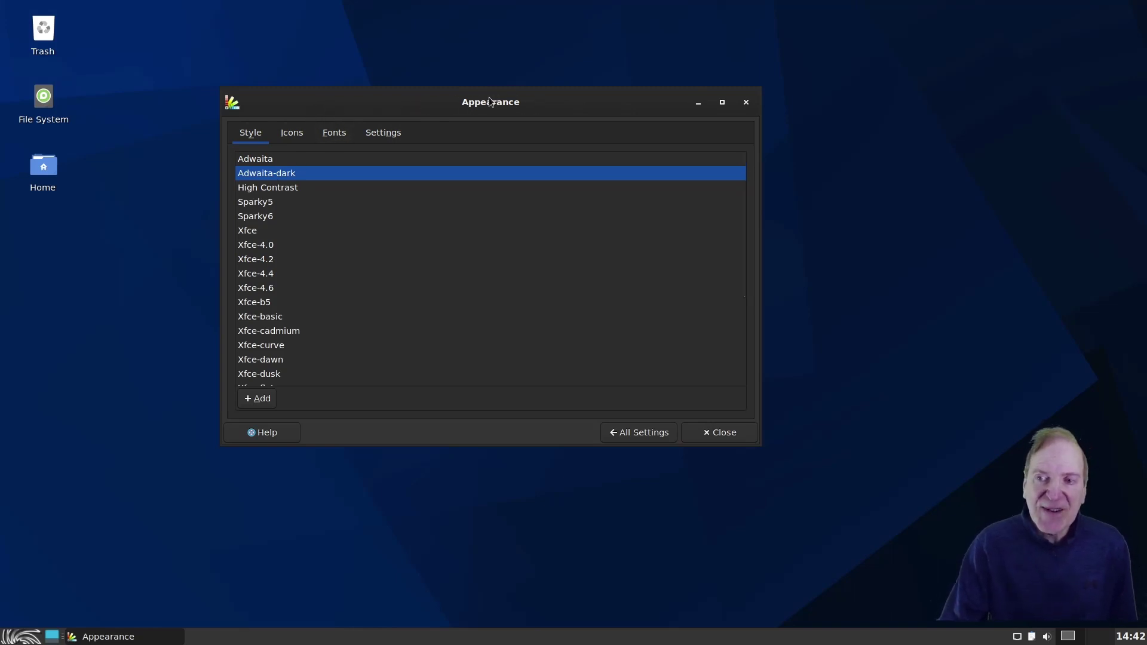
Step: Open the Home folder beside Appearance and apply the Tela dark icon theme
click(293, 134)
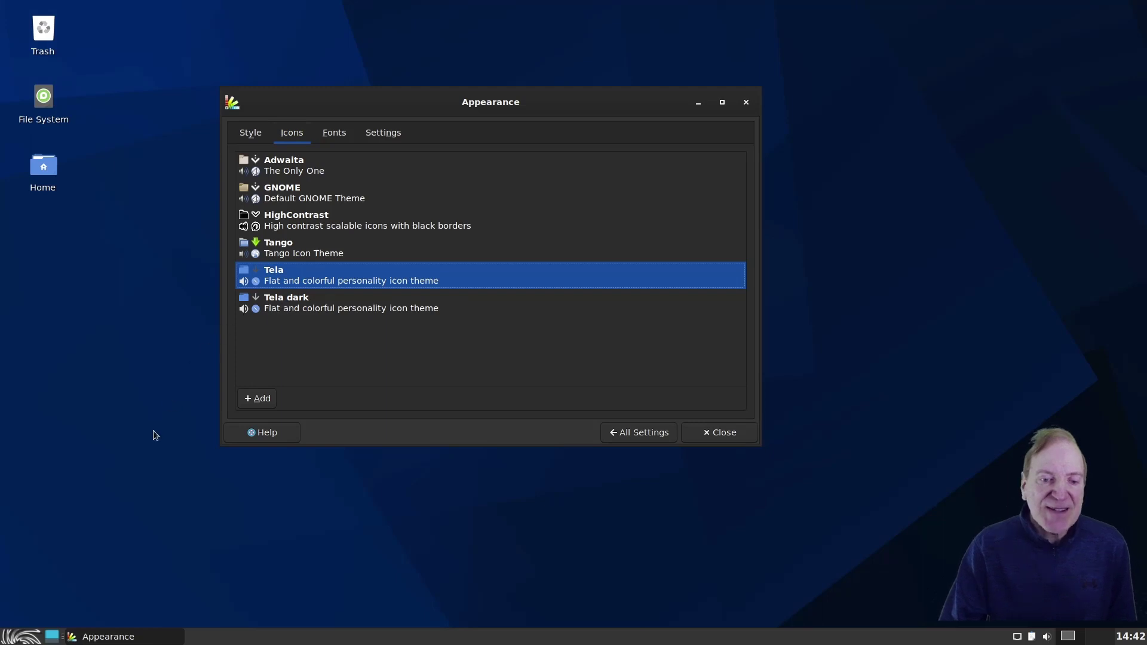
click(41, 169)
double_click(41, 167)
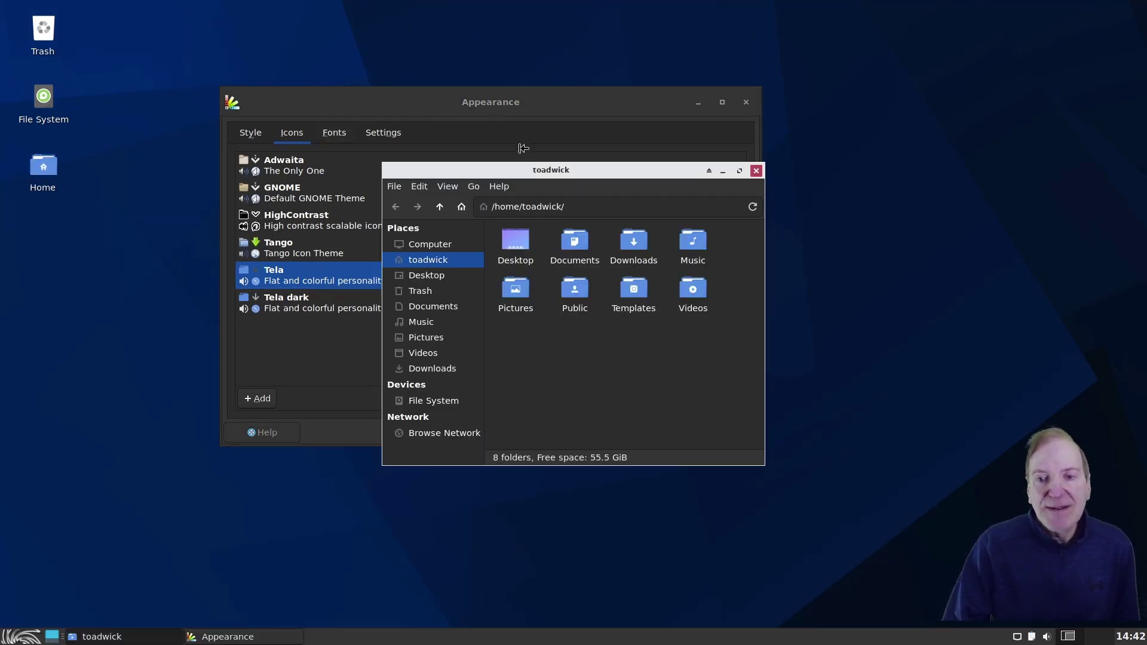
drag(530, 177, 226, 201)
drag(434, 100, 676, 73)
click(250, 200)
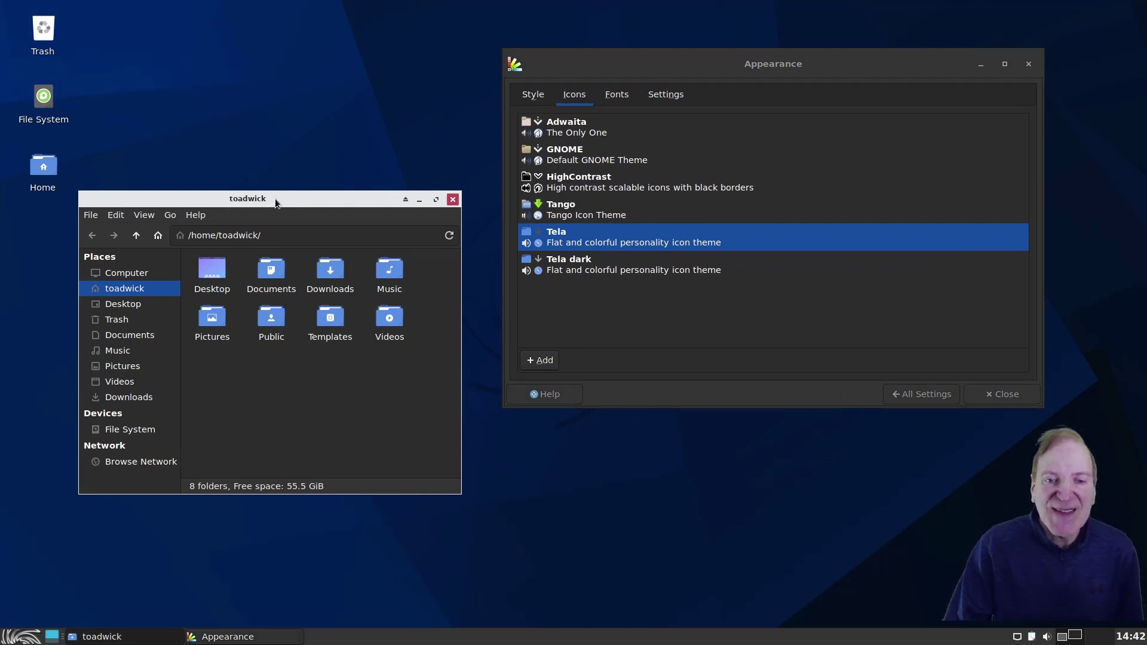
drag(275, 198, 271, 167)
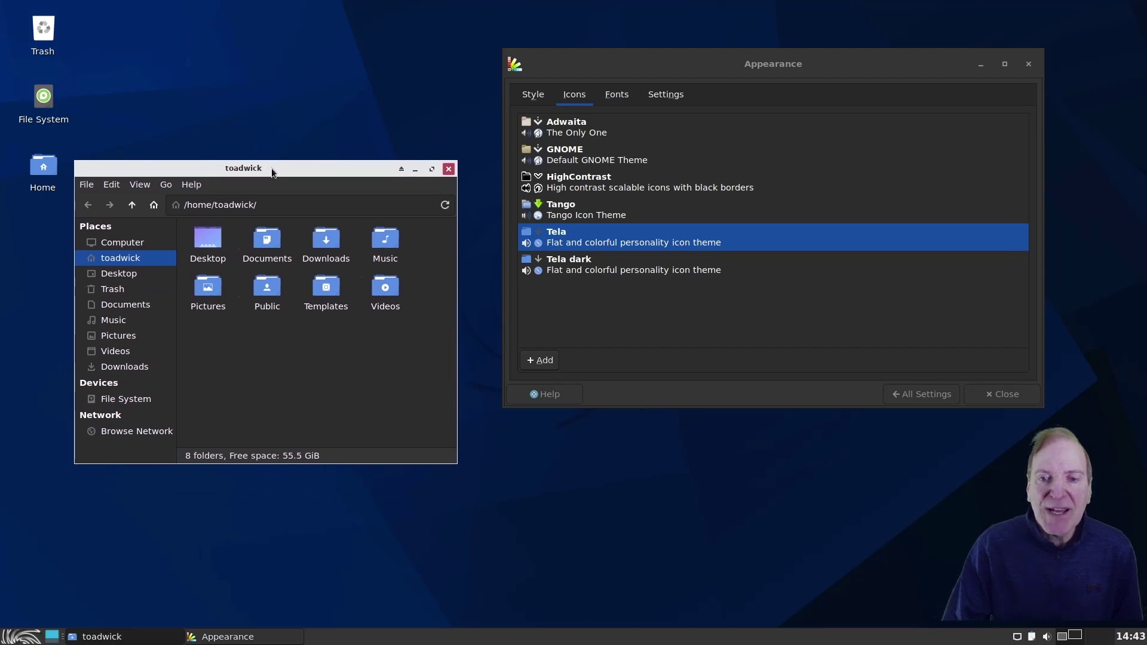
click(564, 270)
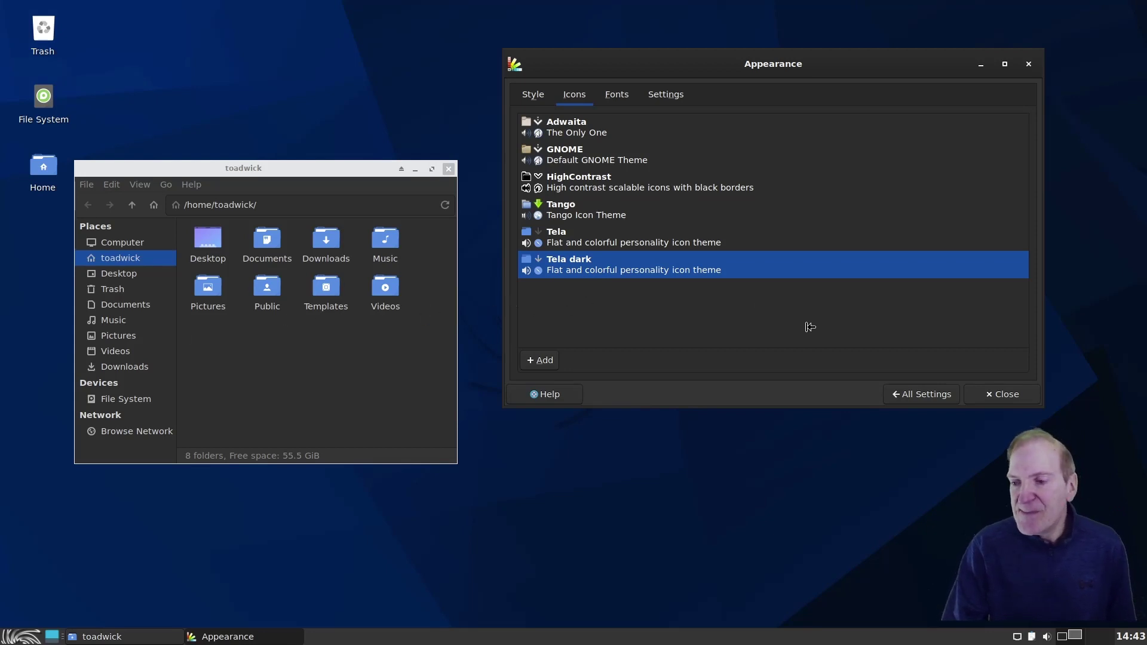
Step: Rearrange the file manager and Settings windows and open Window Manager settings
click(902, 393)
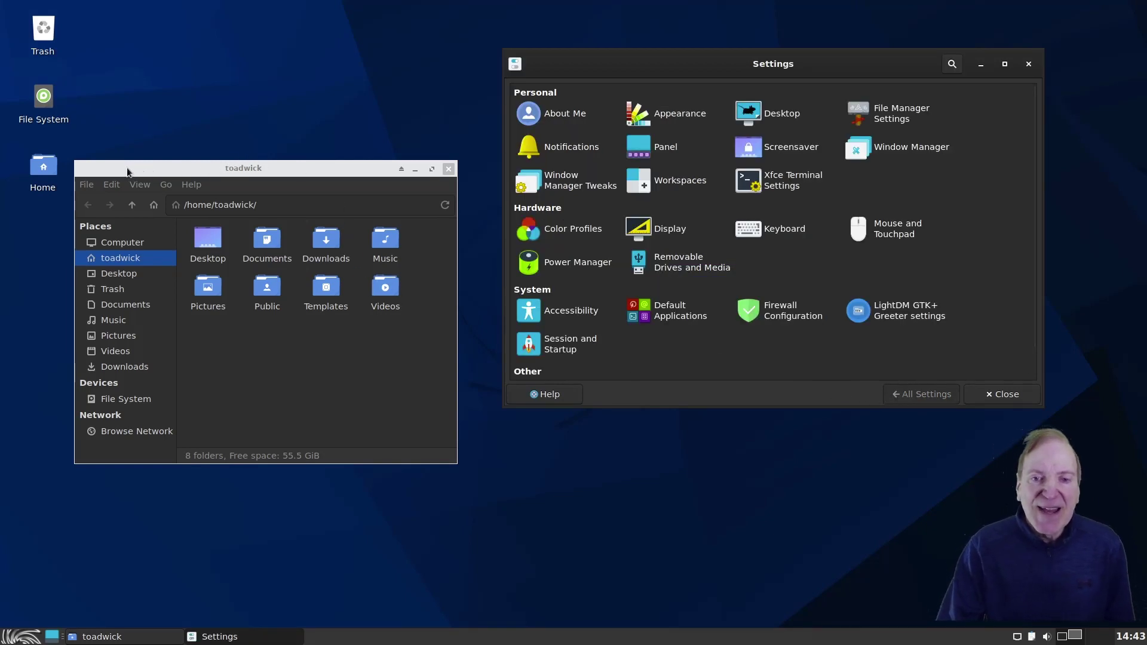
click(270, 168)
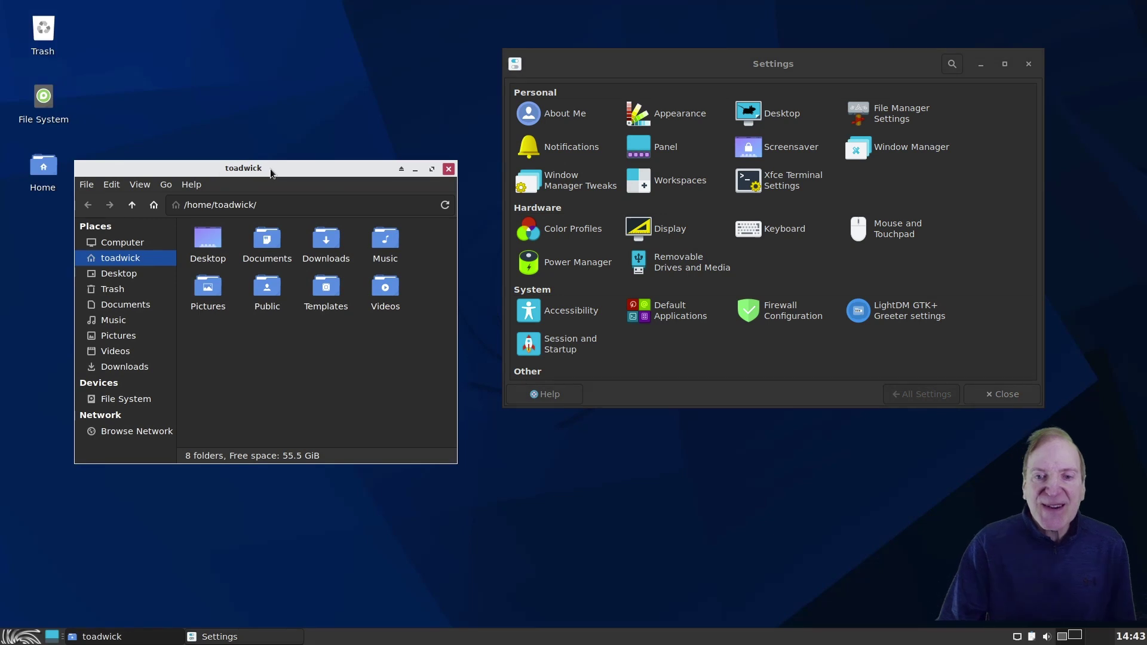
drag(271, 169, 297, 121)
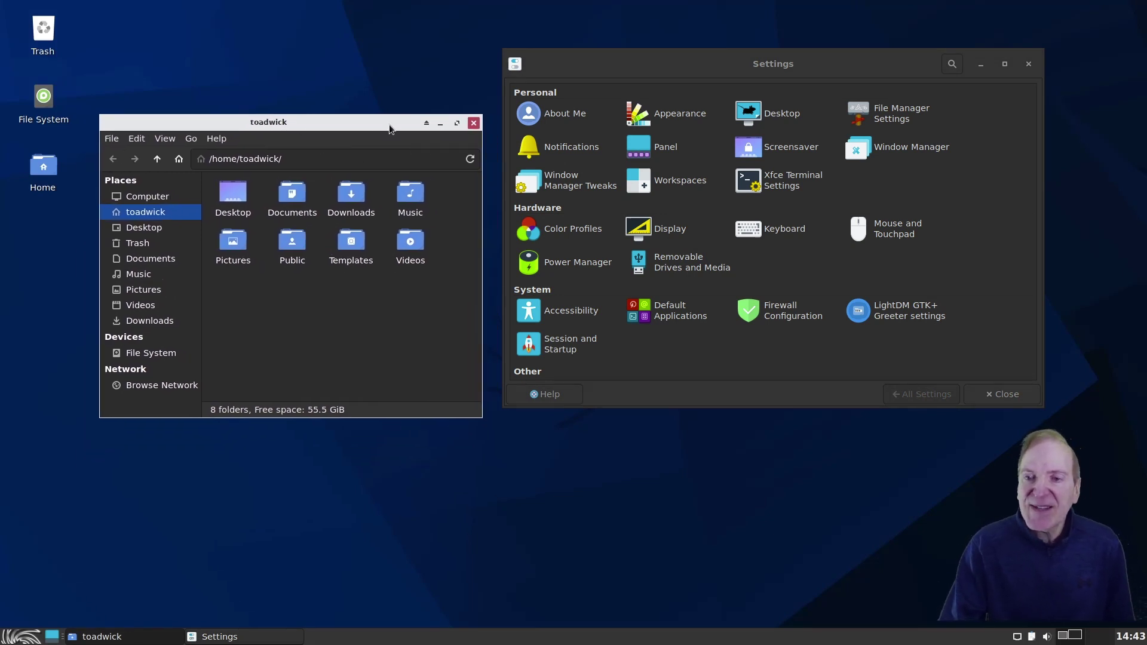
click(672, 67)
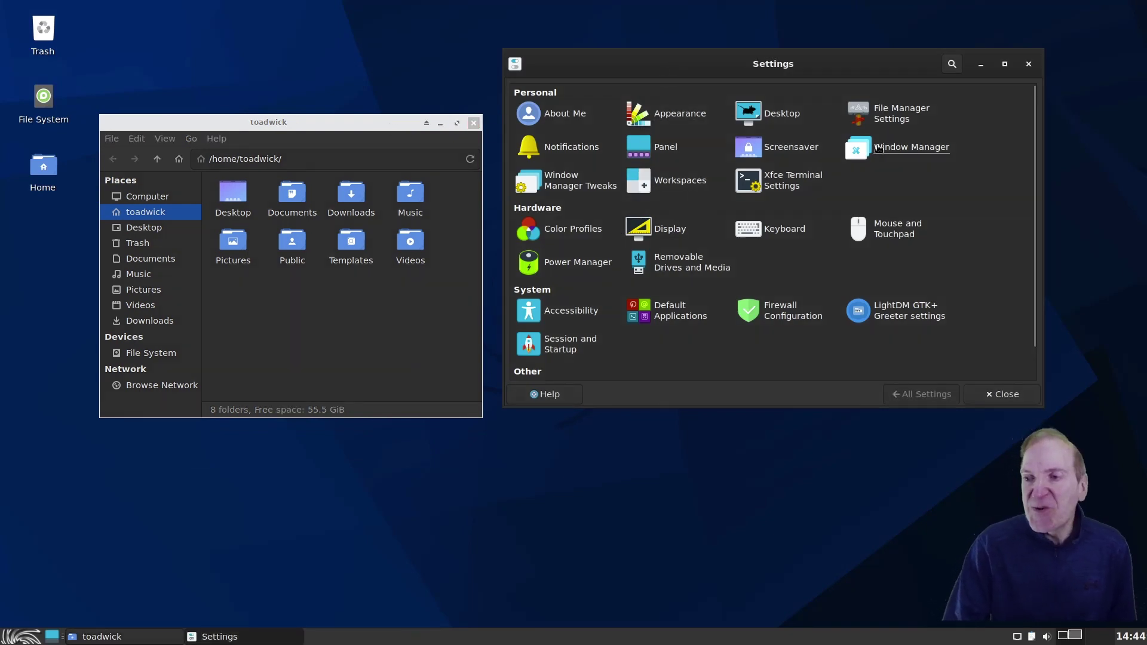
click(883, 148)
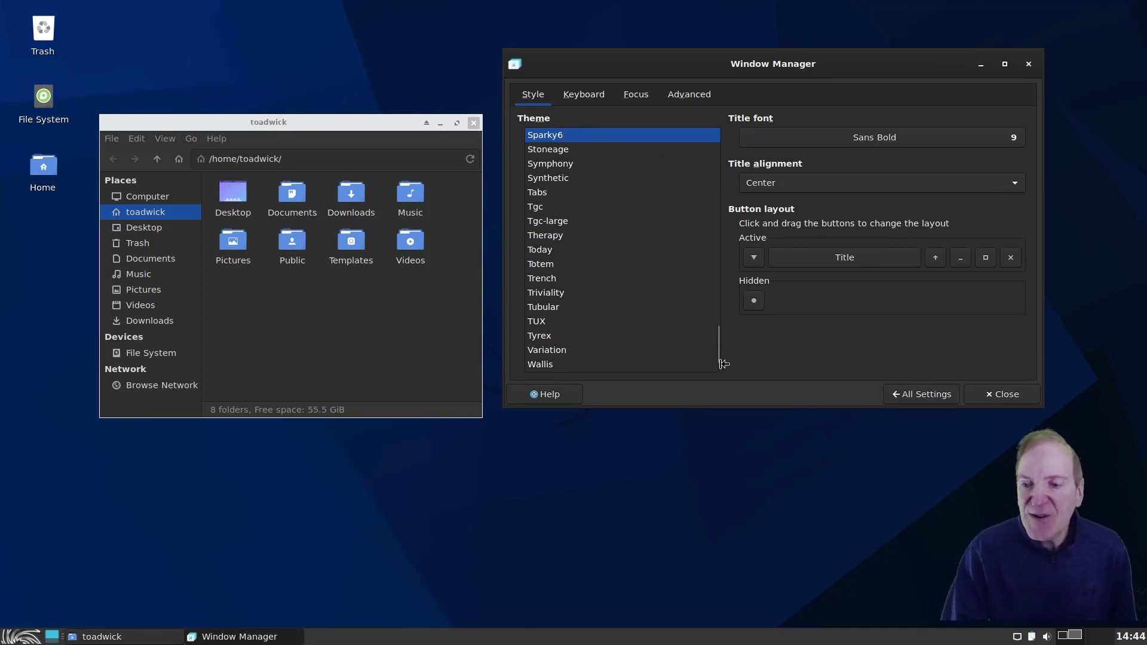
Step: Preview the Galaxy, Gaudy, Gnububble, Gtk, Kde, Kde1, Kleanux, Koynacity and Kokodi border themes
drag(719, 362, 704, 162)
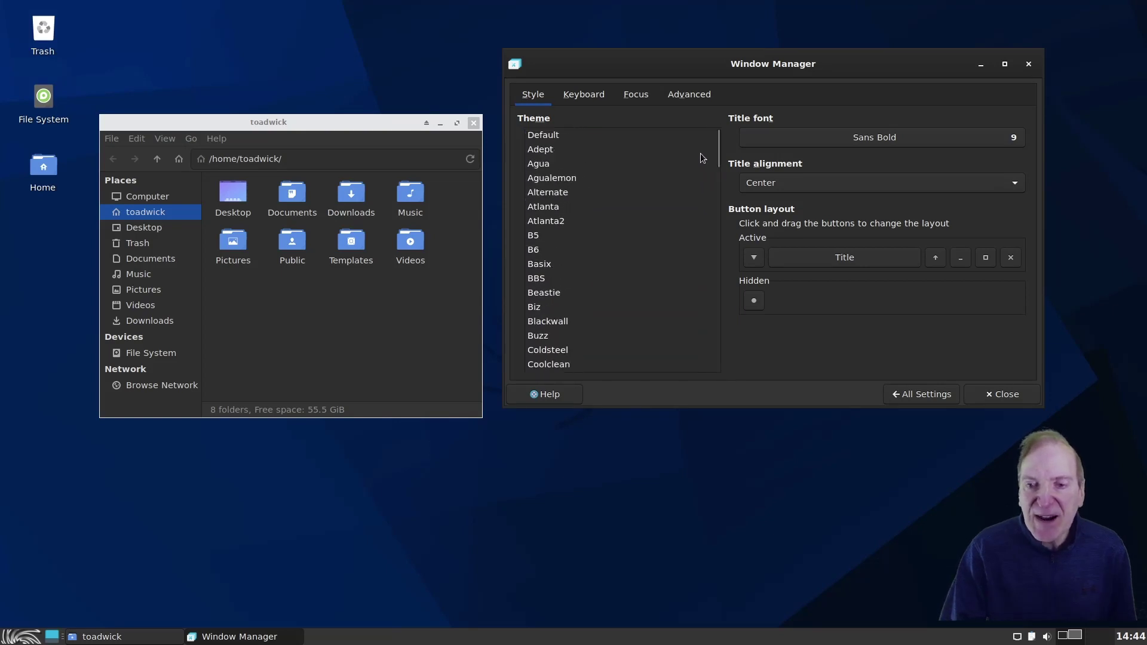
scroll(562, 165, down, 3)
scroll(562, 173, down, 8)
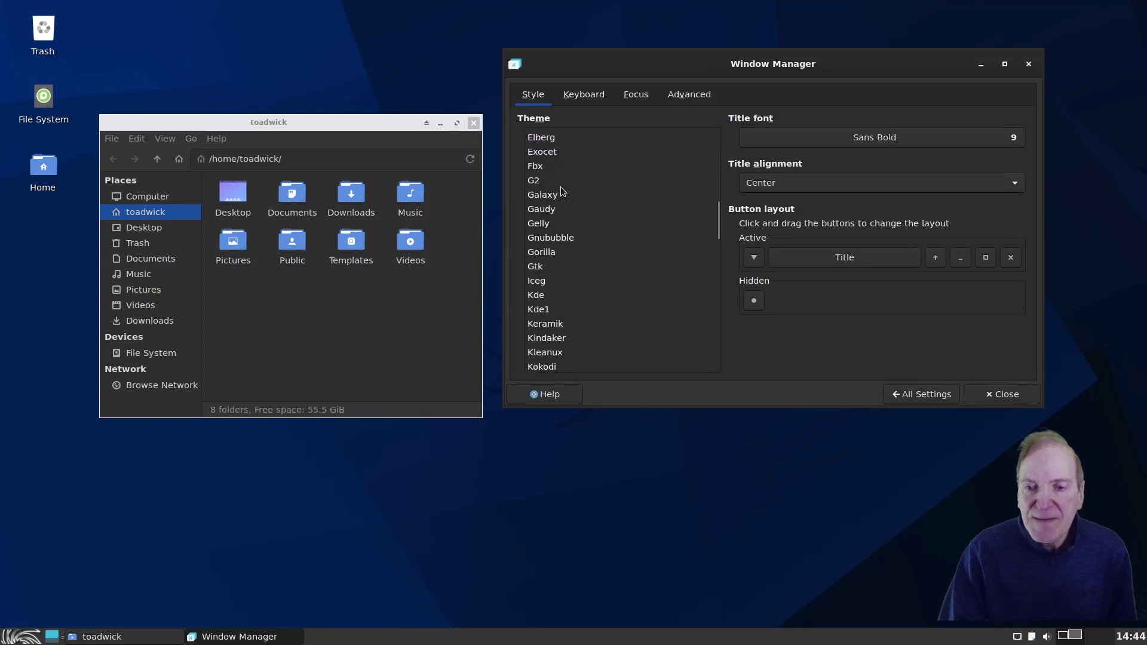
scroll(561, 190, down, 7)
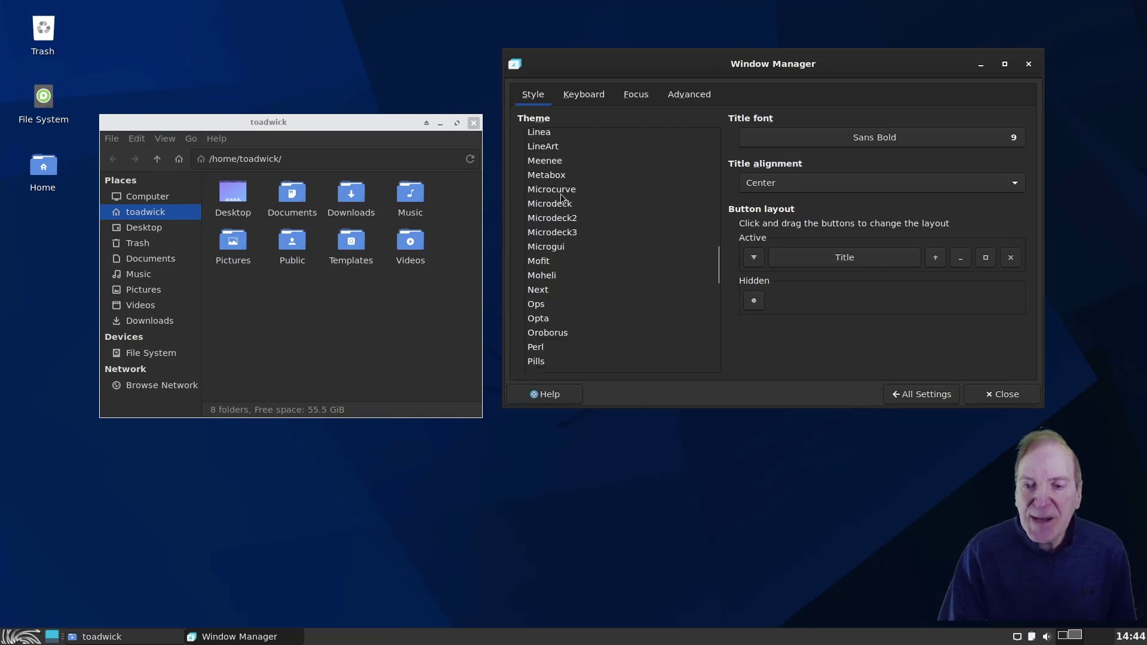
scroll(561, 204, down, 8)
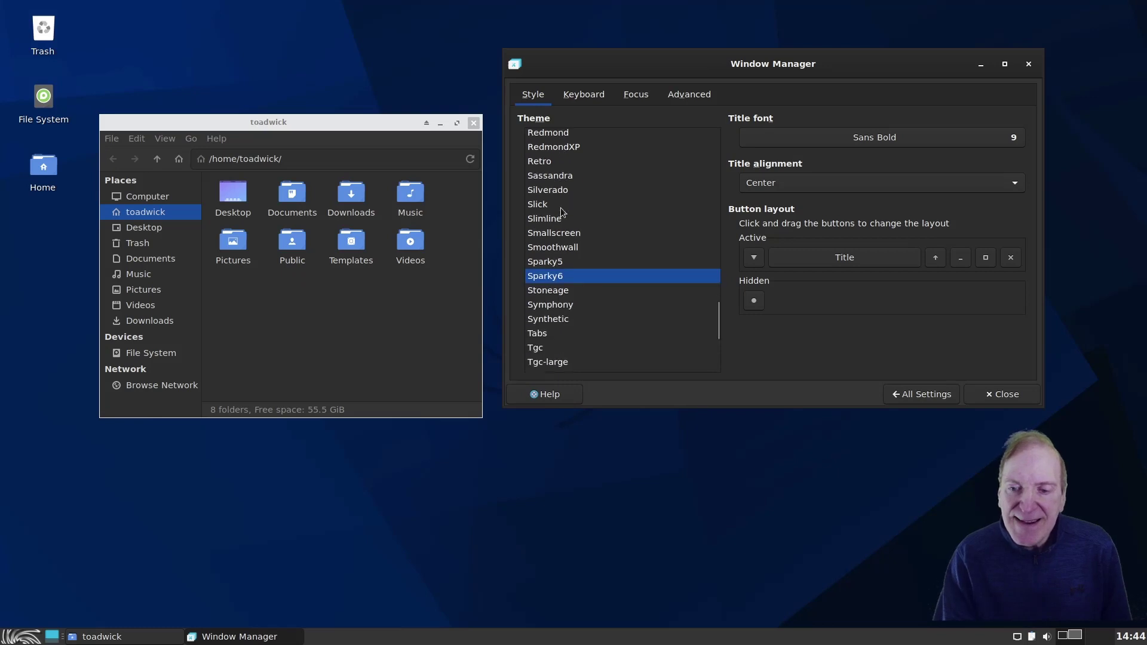
scroll(560, 209, down, 5)
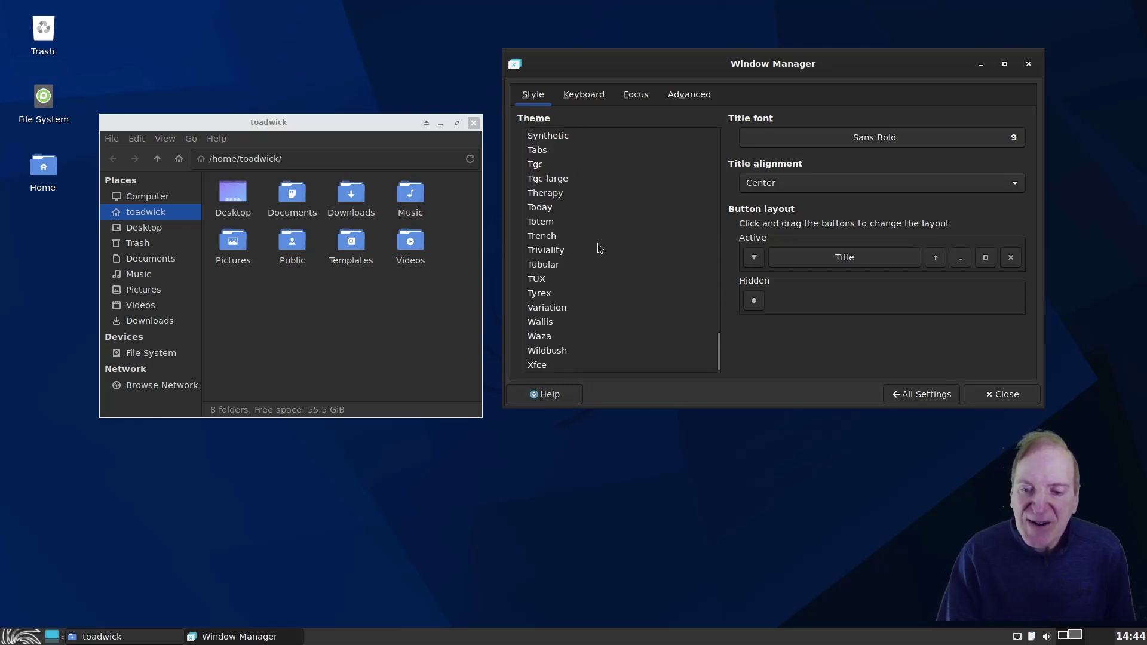
scroll(597, 242, up, 20)
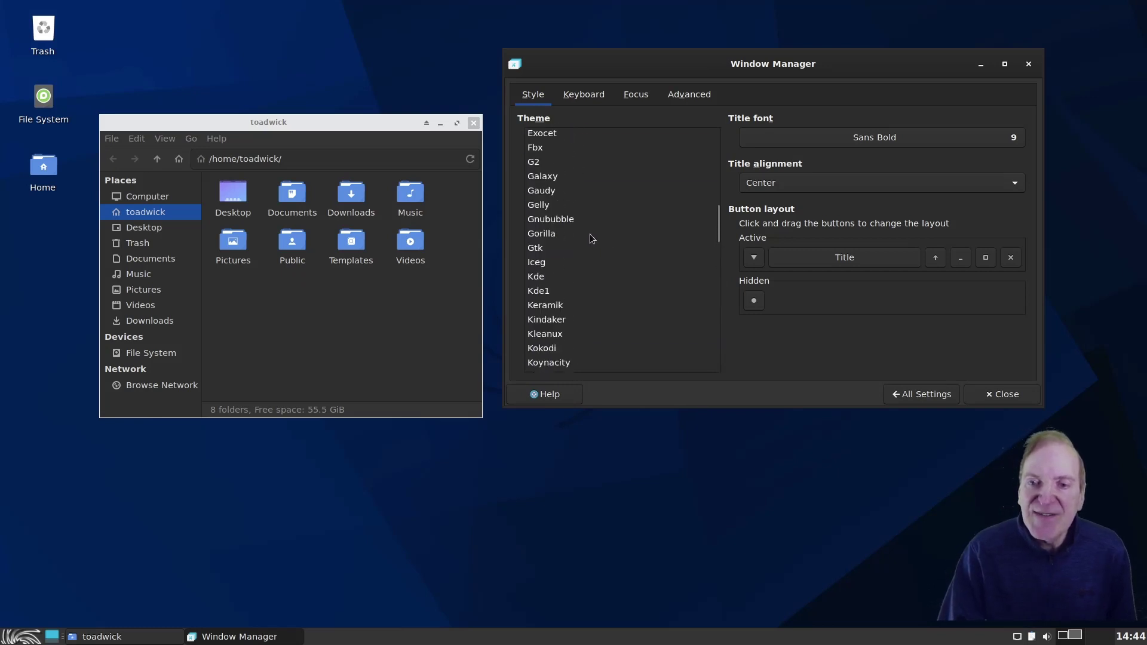
click(547, 181)
click(542, 191)
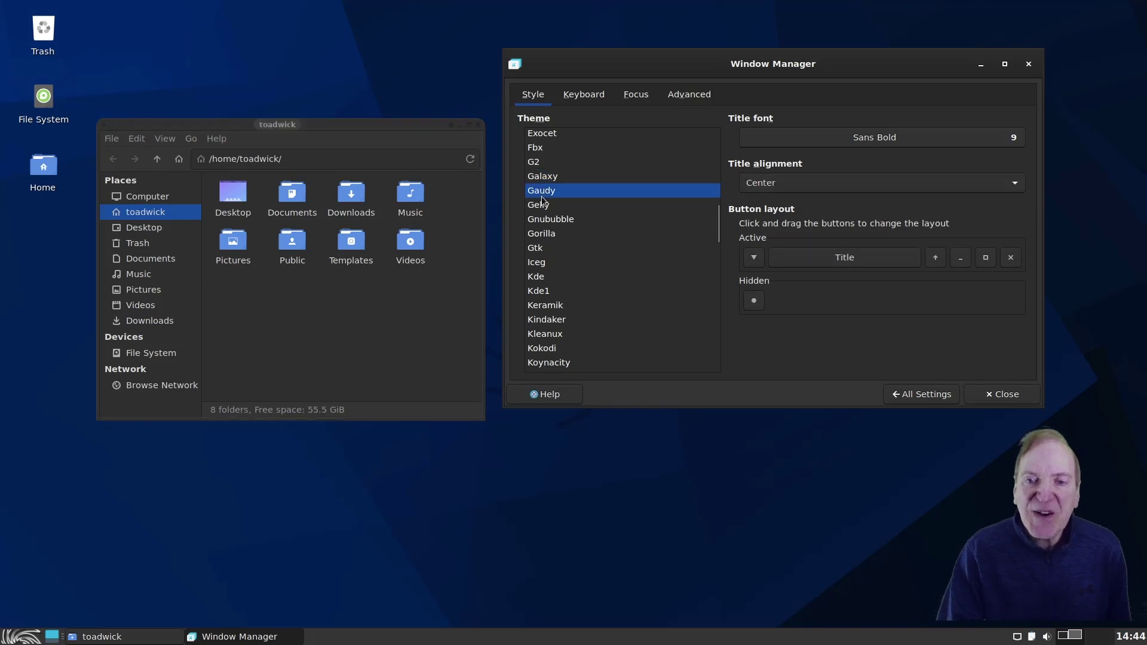
click(538, 220)
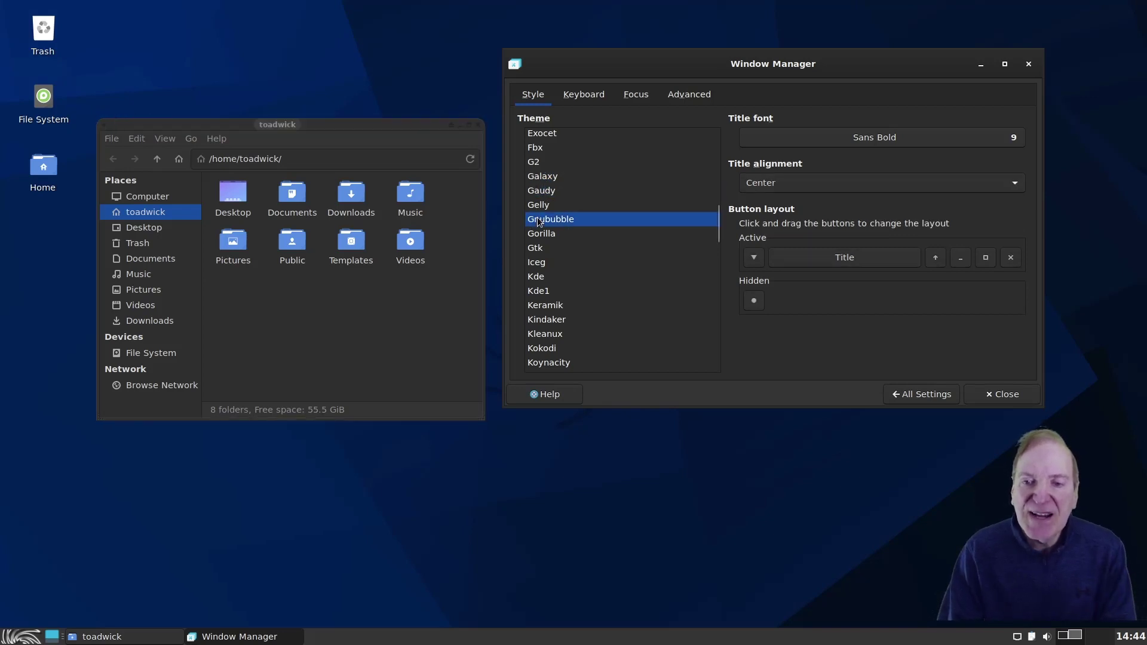
click(540, 250)
click(536, 278)
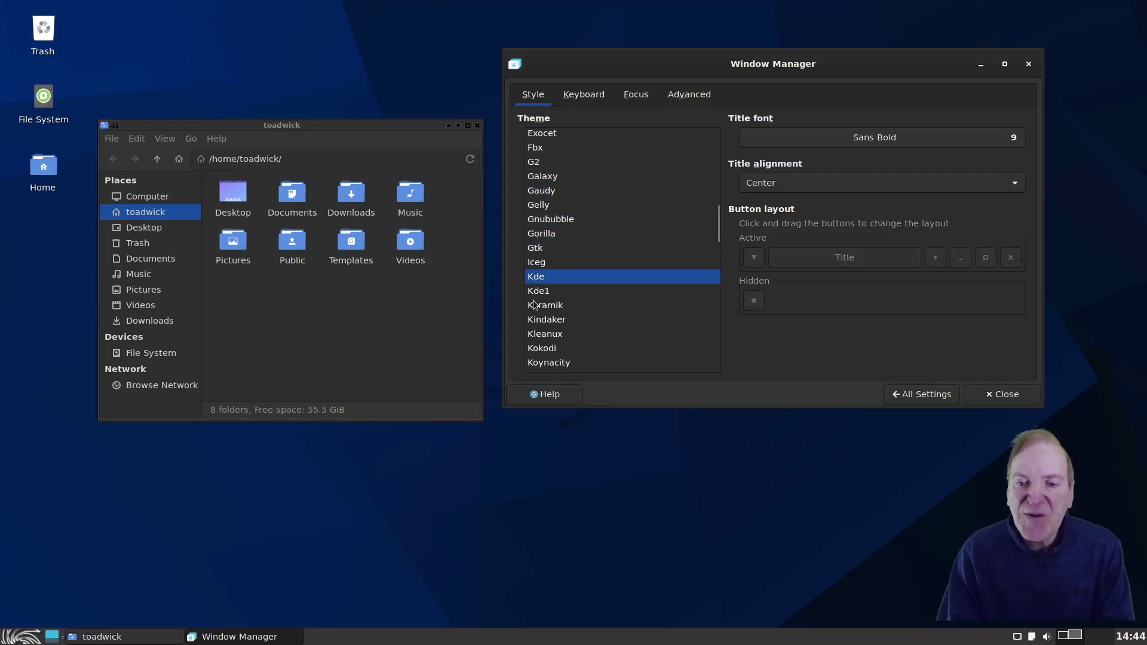
click(536, 292)
click(540, 332)
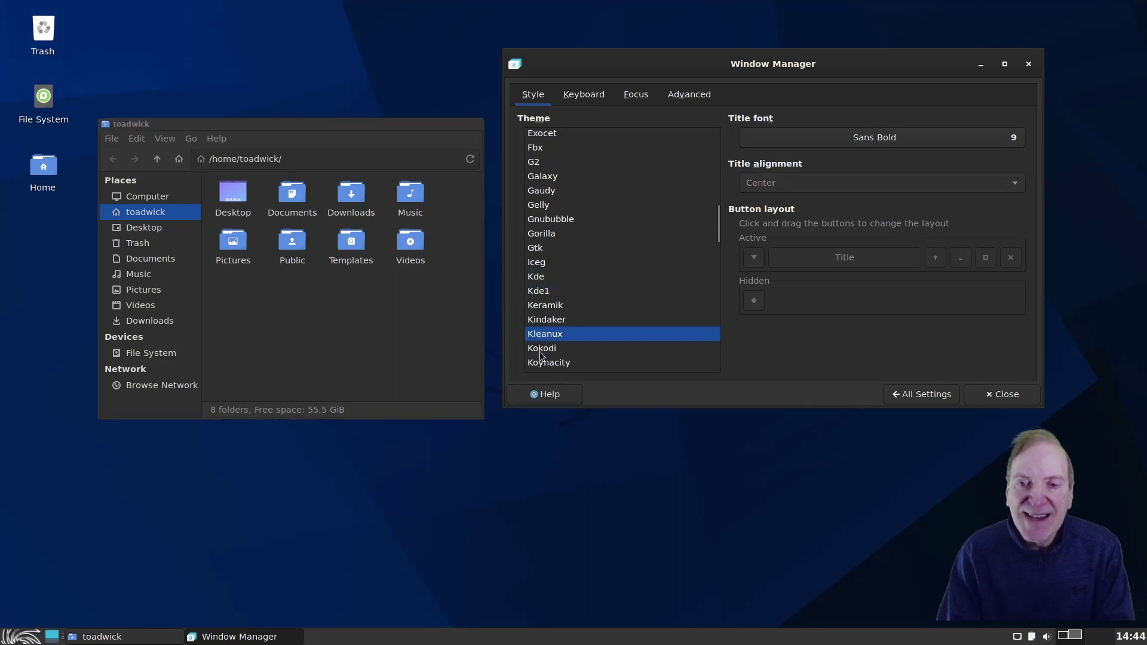
click(540, 361)
click(541, 349)
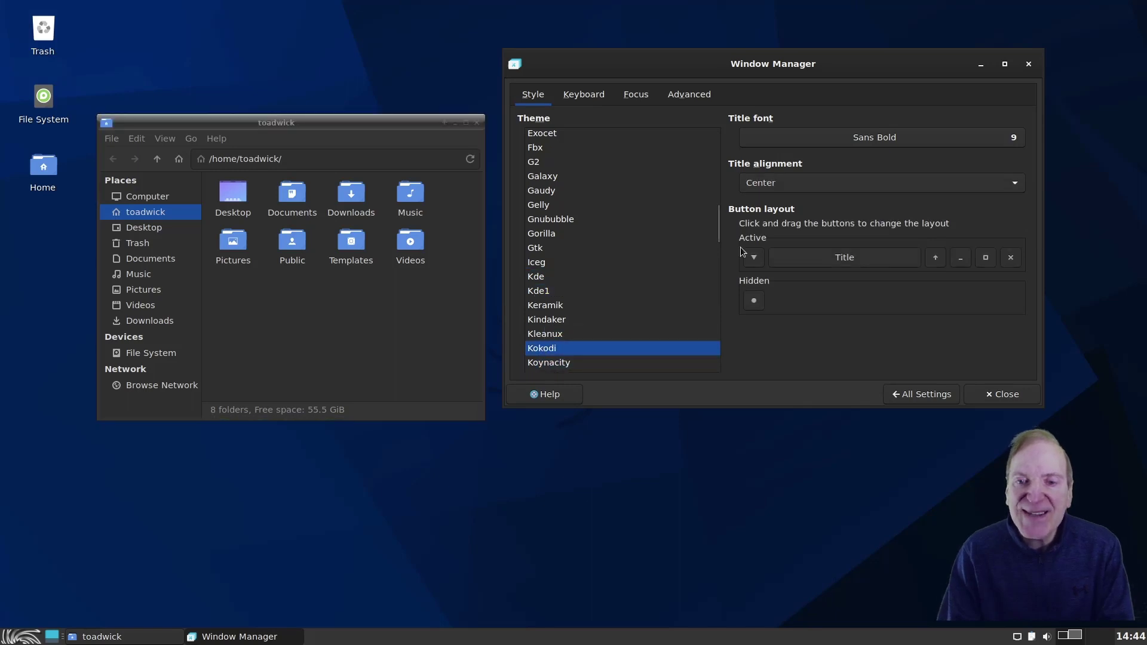
Step: Set the window border theme to Default and go back to the settings overview
drag(718, 227, 721, 134)
click(552, 137)
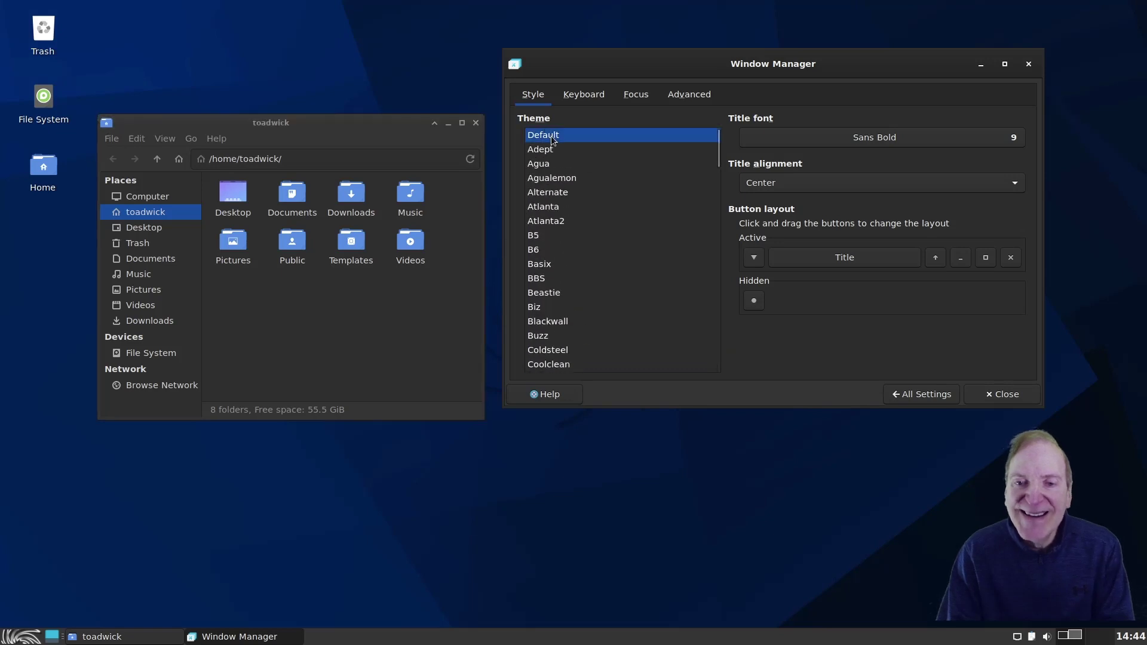
click(359, 132)
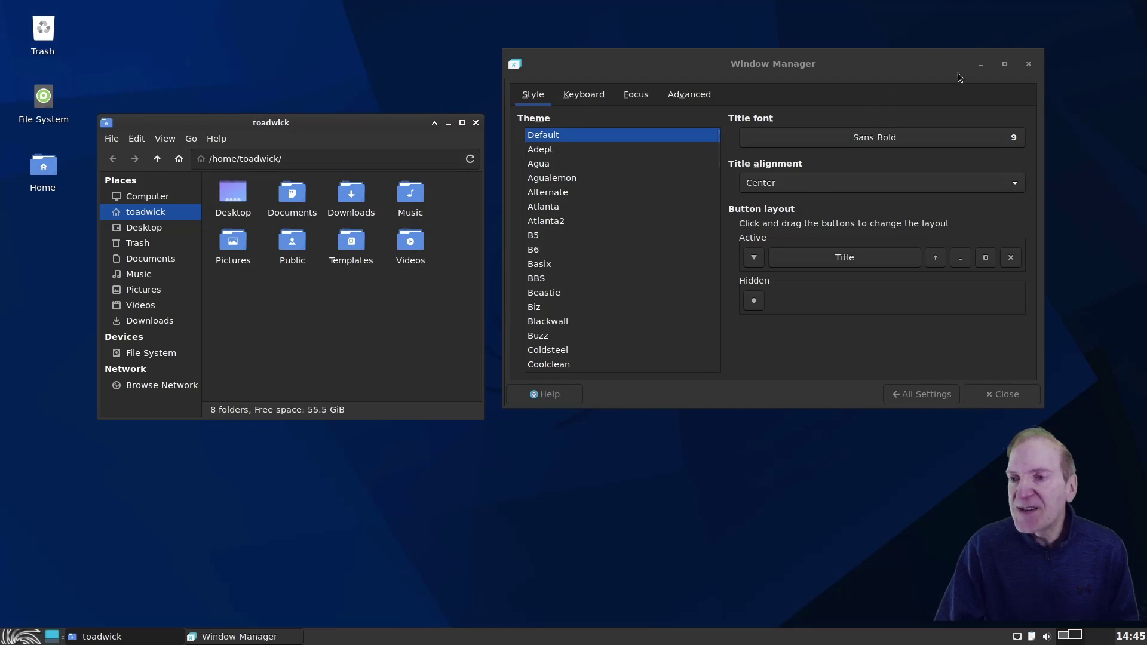
click(918, 395)
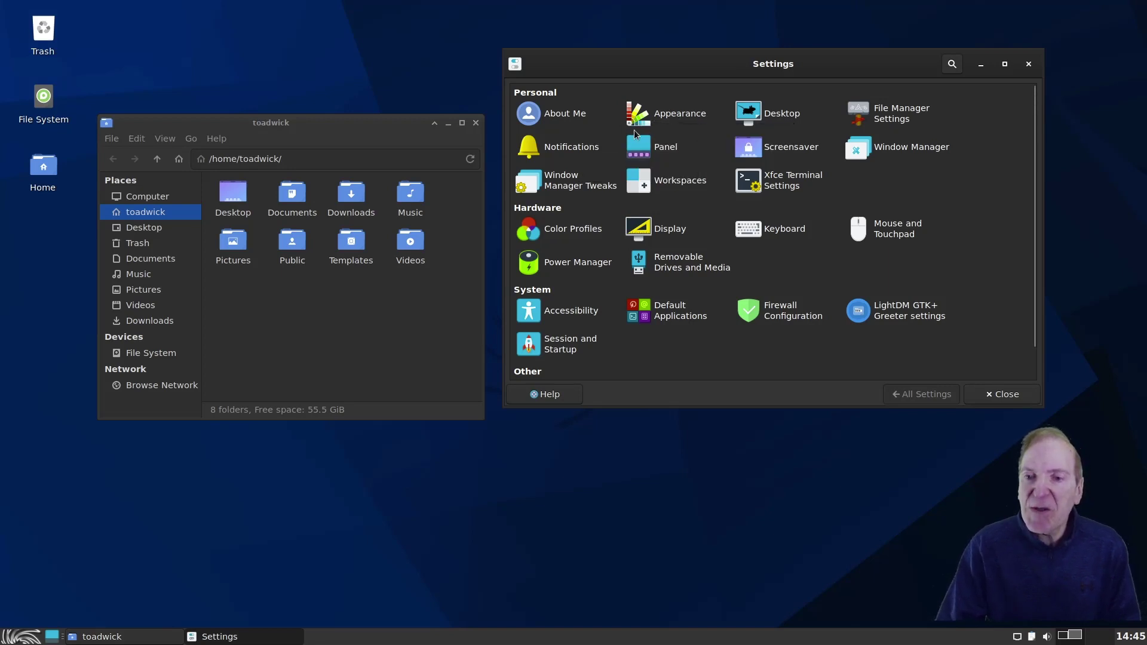
click(561, 113)
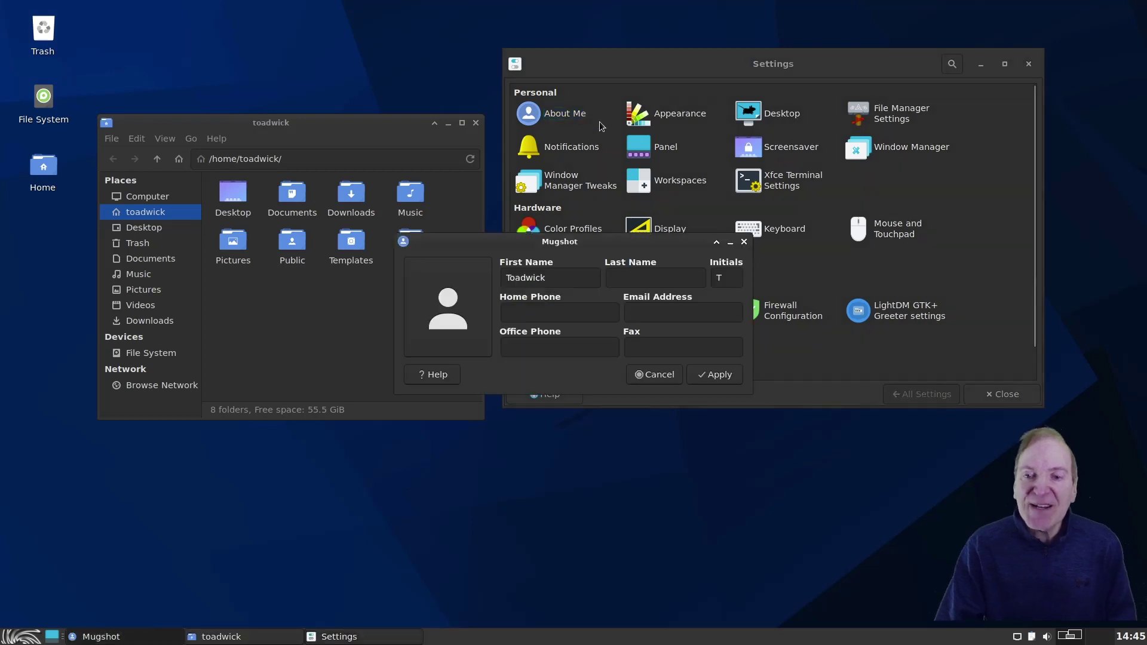
click(448, 322)
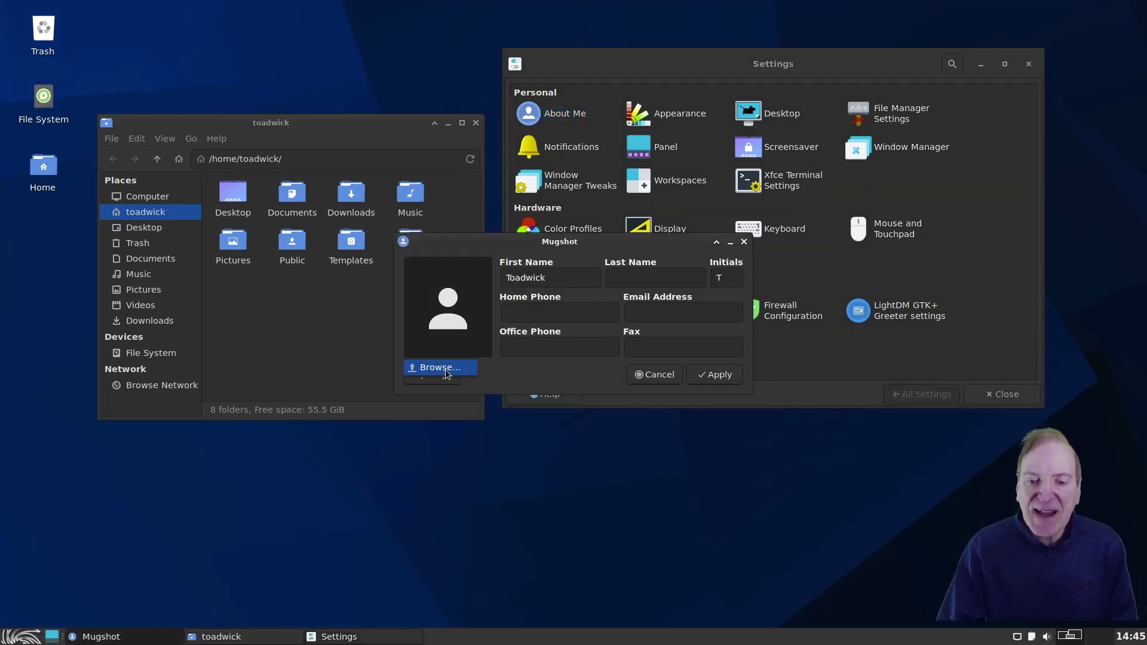
click(445, 368)
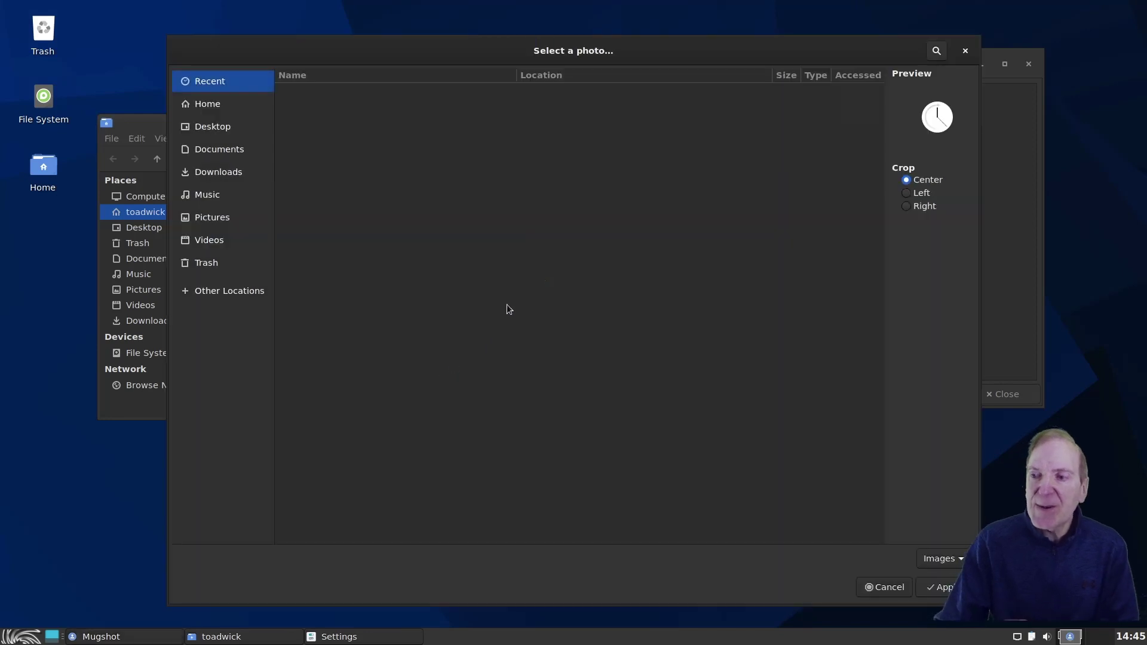
click(886, 587)
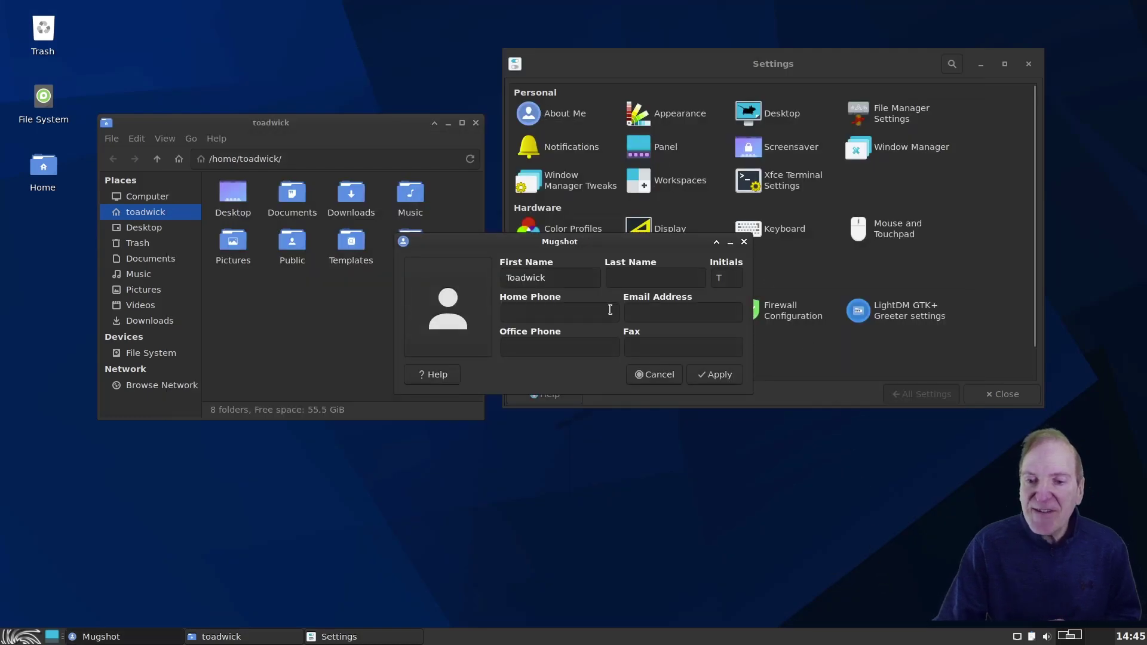
click(452, 311)
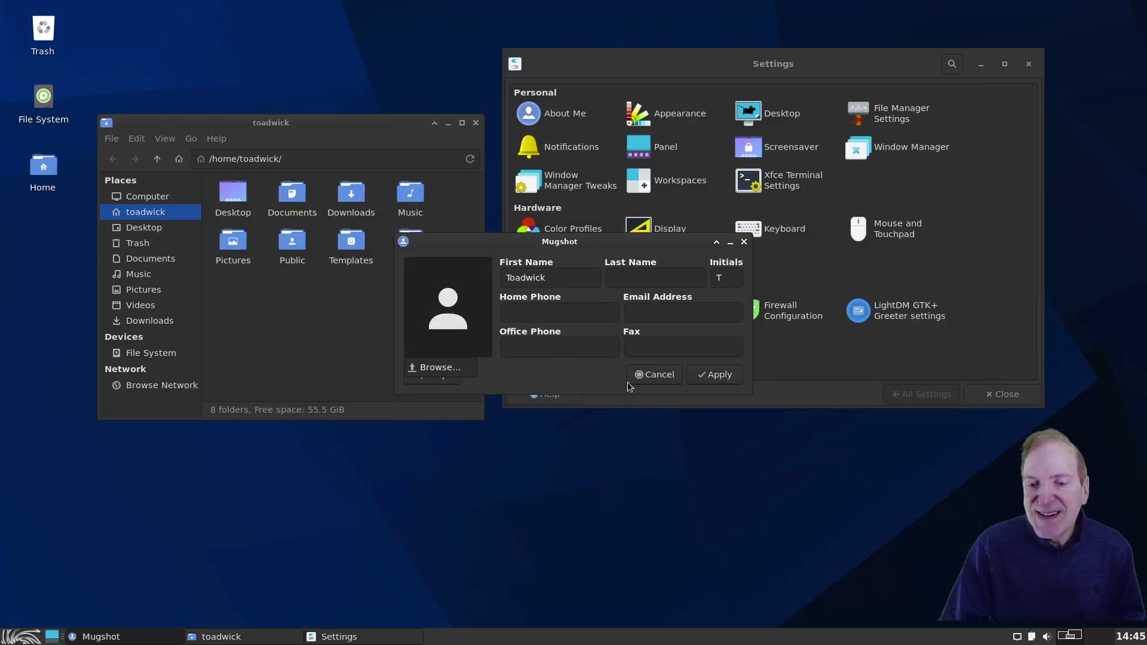
click(662, 378)
click(661, 375)
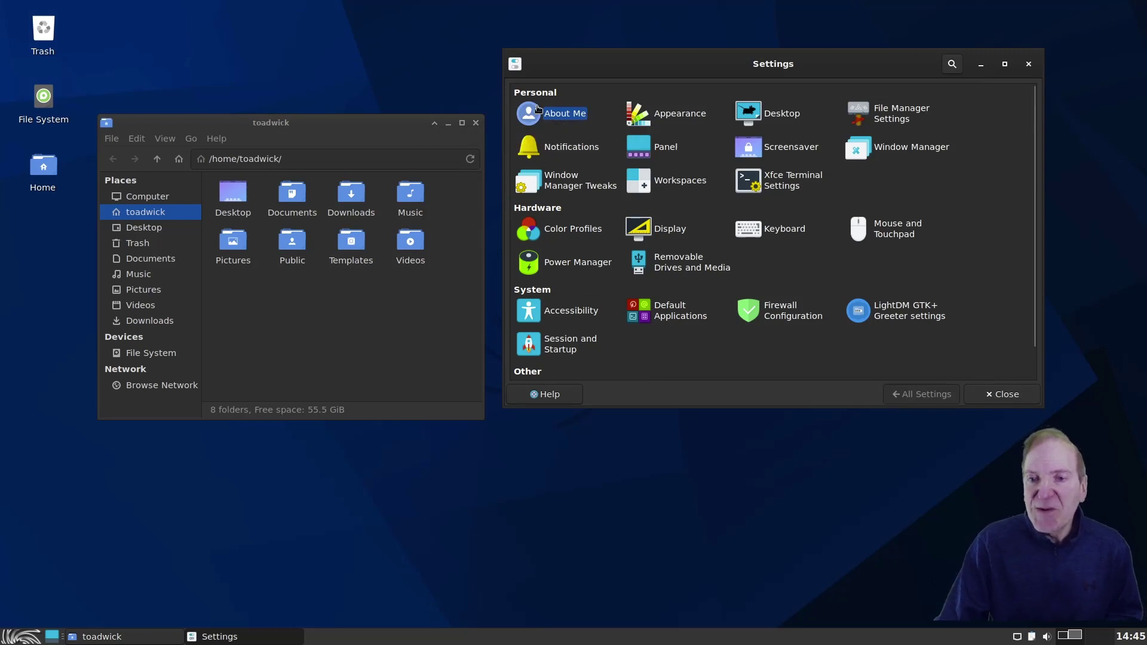
Step: Rearrange the Settings and file manager windows and open the Panel settings
drag(778, 116, 677, 131)
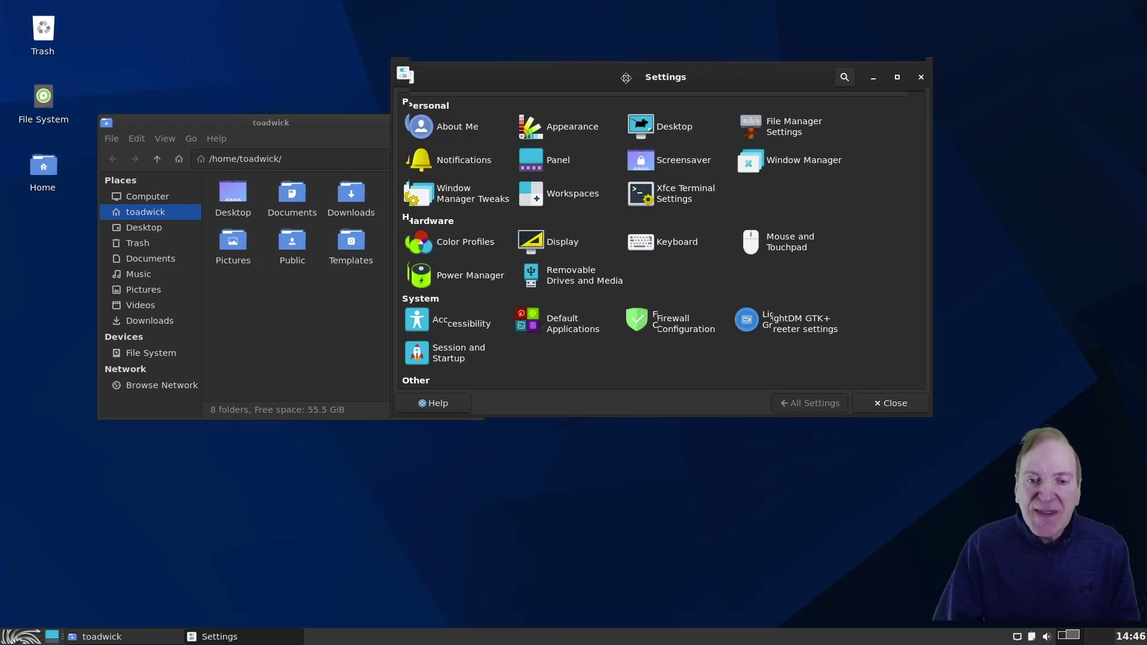
drag(317, 121, 247, 61)
click(579, 75)
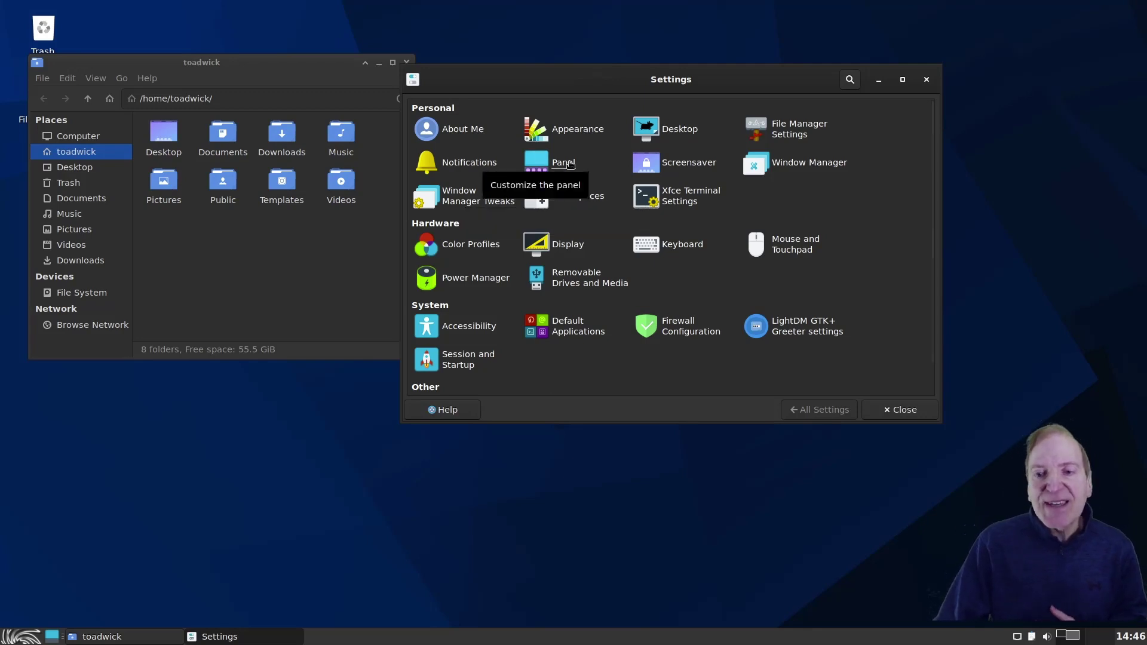
click(570, 164)
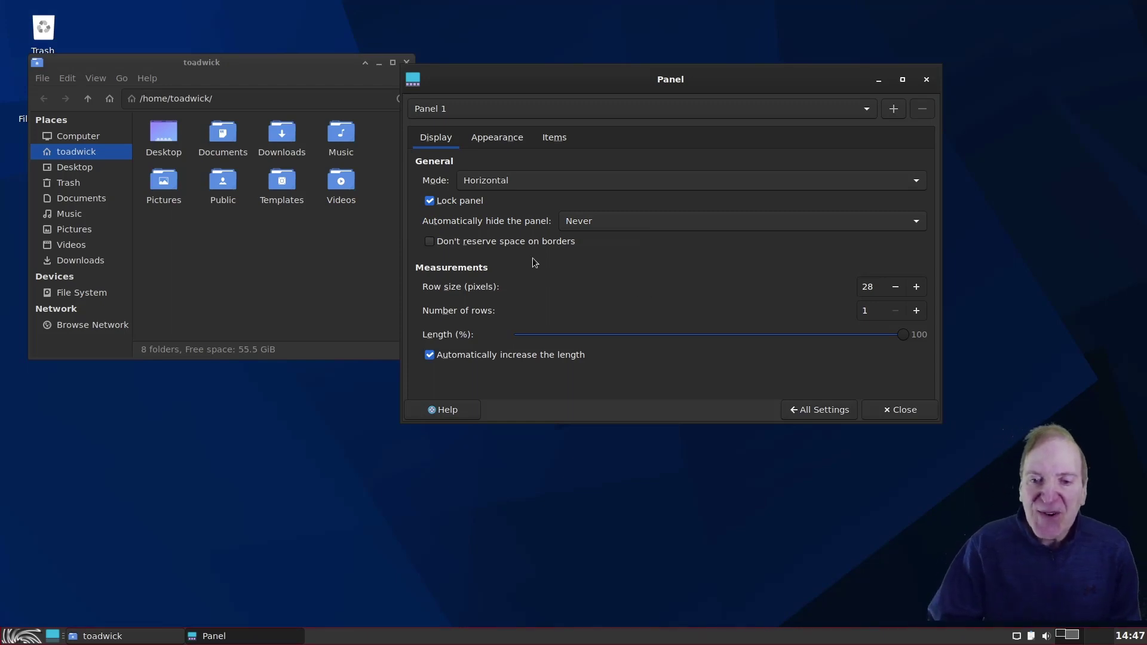
Step: Unlock Panel 1, drag it along the bottom edge, and lock it again
click(430, 201)
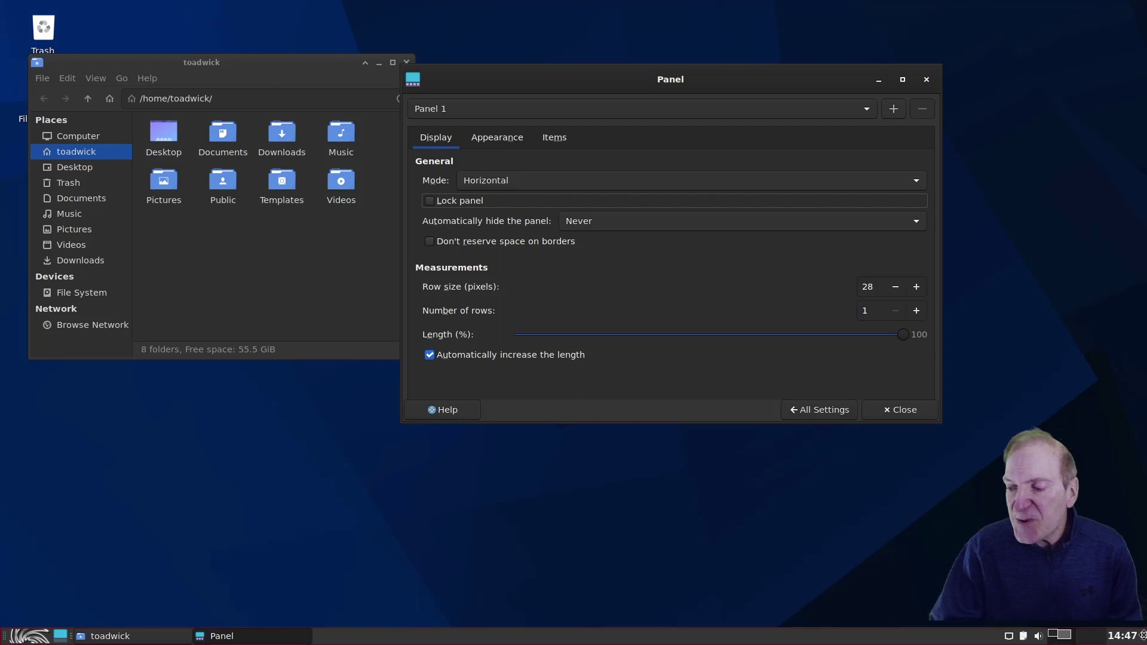
drag(1142, 634, 1085, 637)
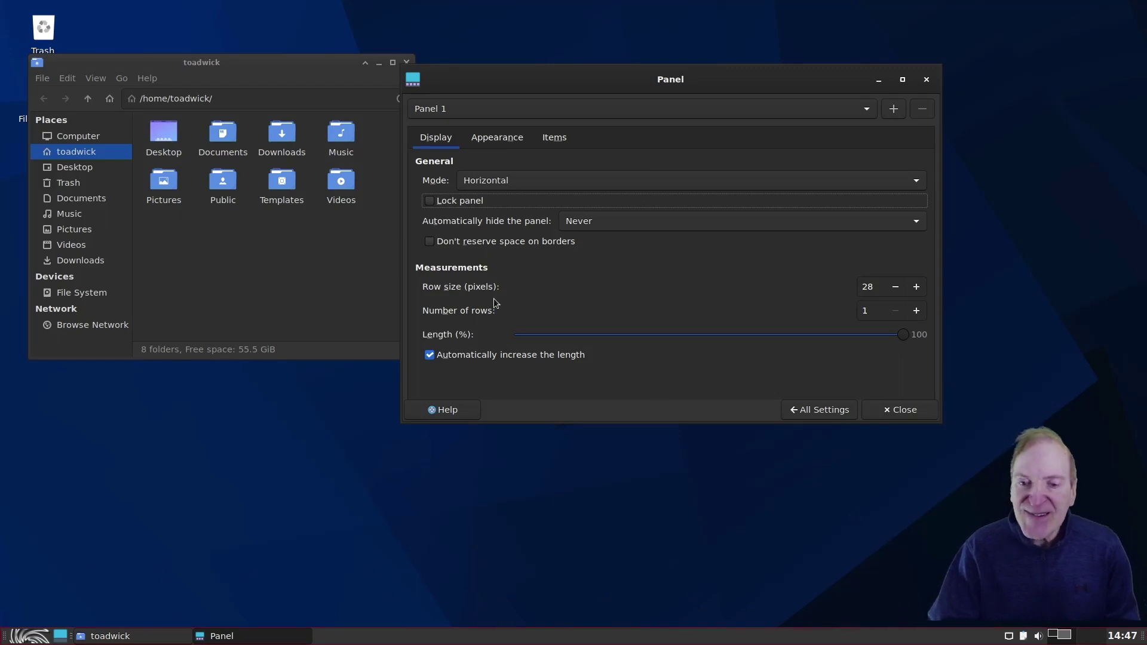
click(429, 202)
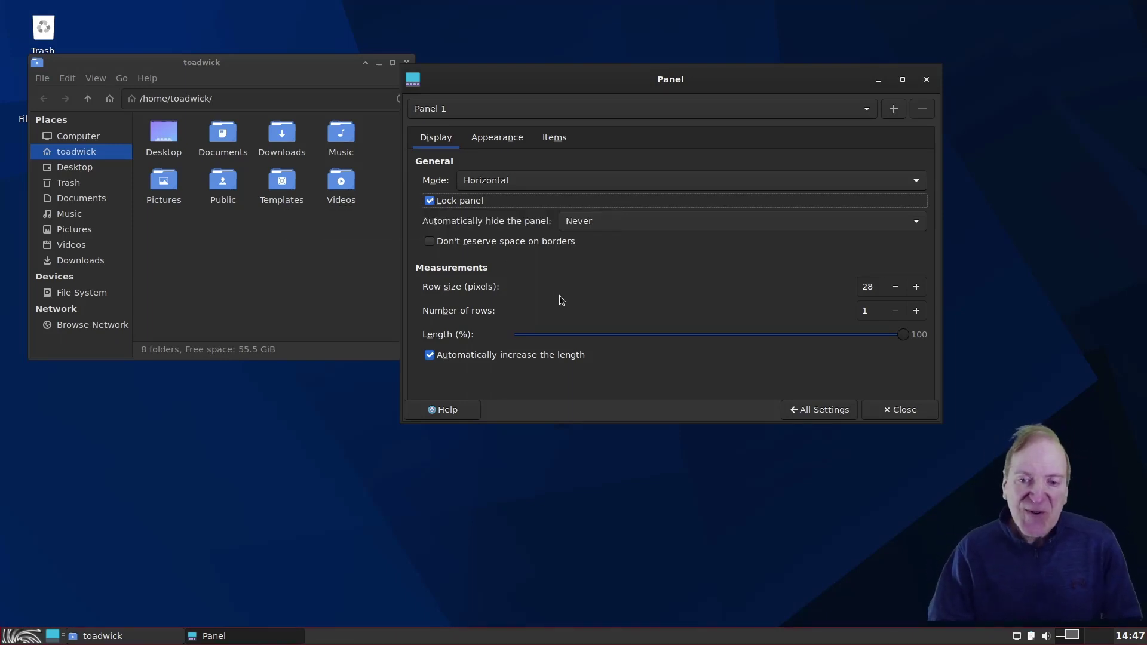
Step: On Panel 1's Appearance tab, toggle Dark mode on and back off
click(499, 139)
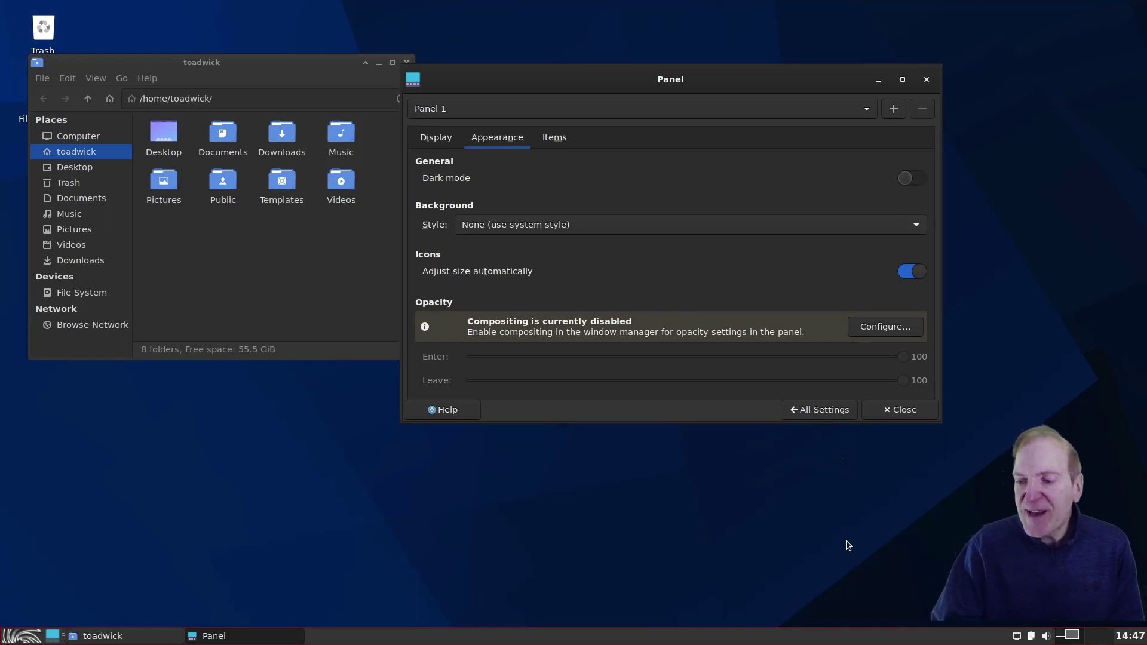
click(912, 180)
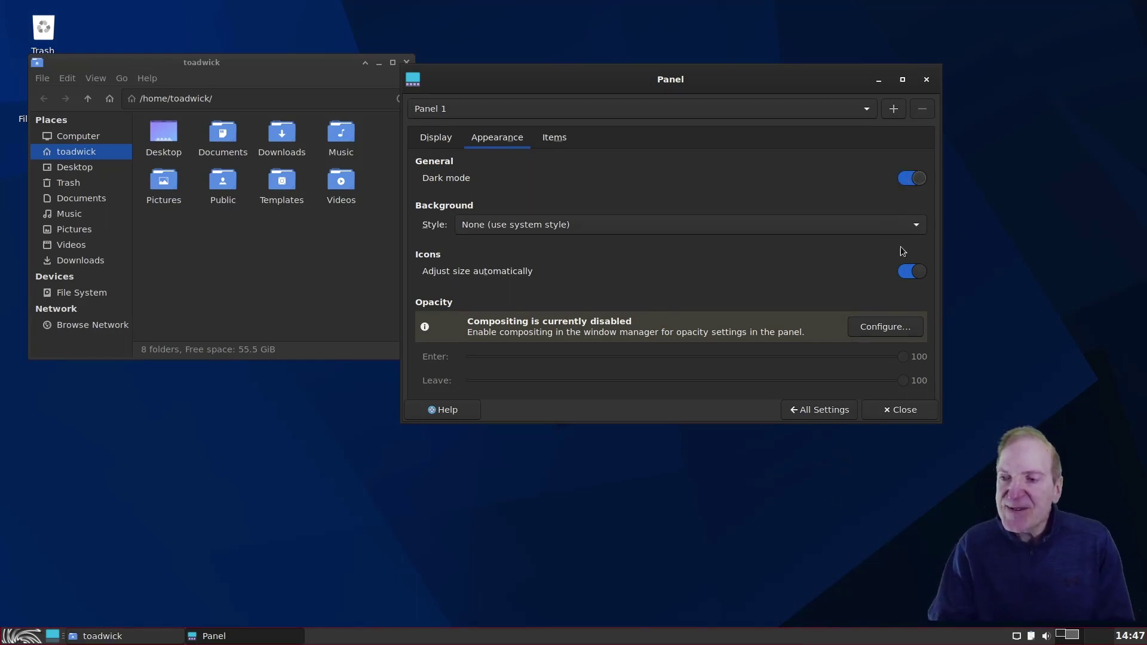
click(909, 182)
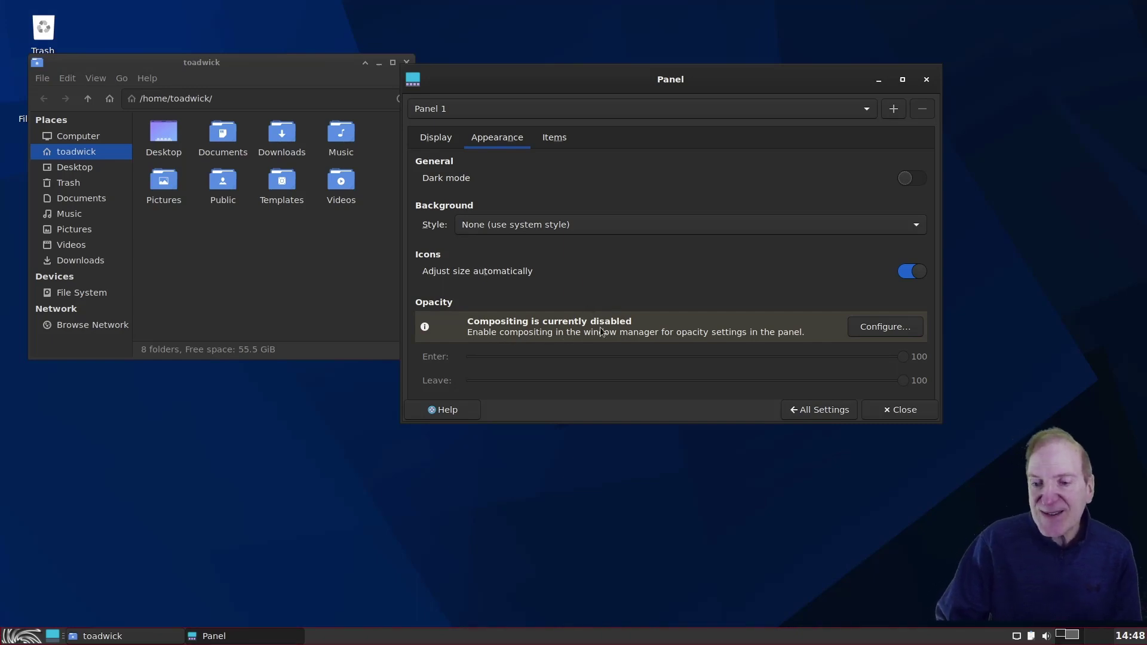
Step: Open Window Manager Tweaks from Opacity's Configure and enable display compositing
click(857, 331)
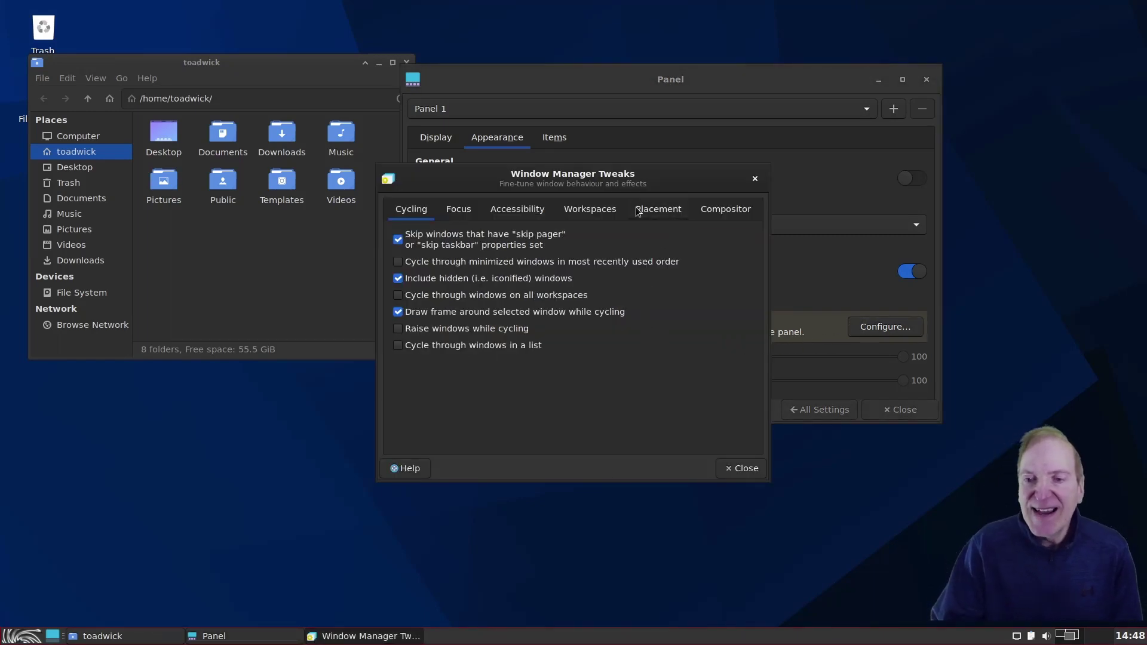
drag(591, 175, 576, 191)
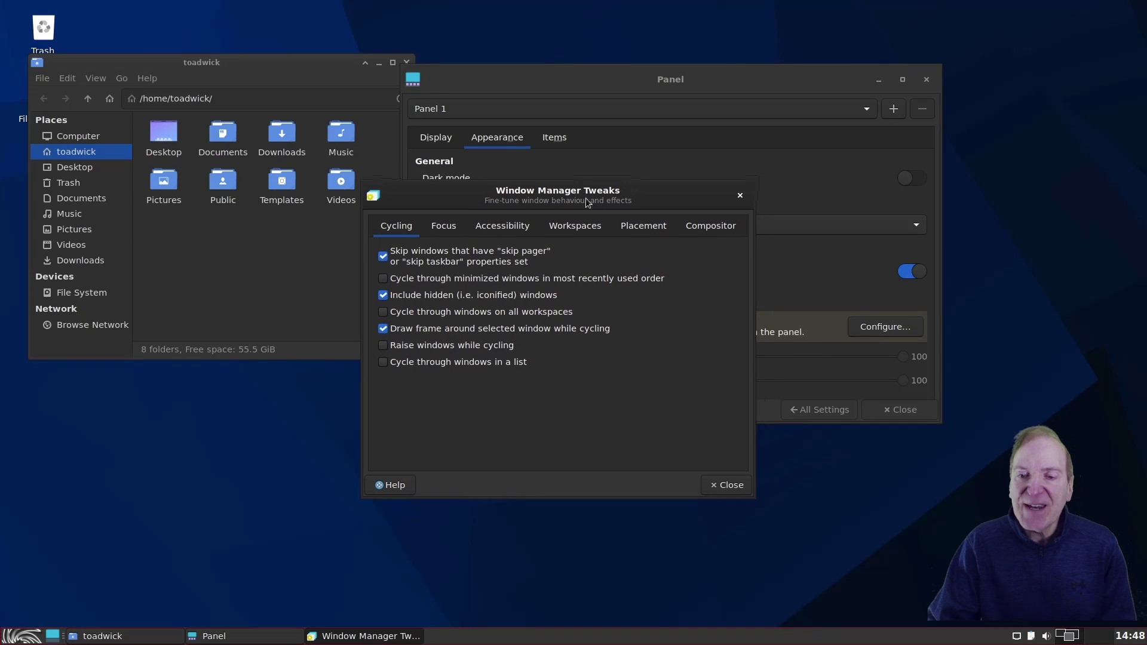
click(702, 231)
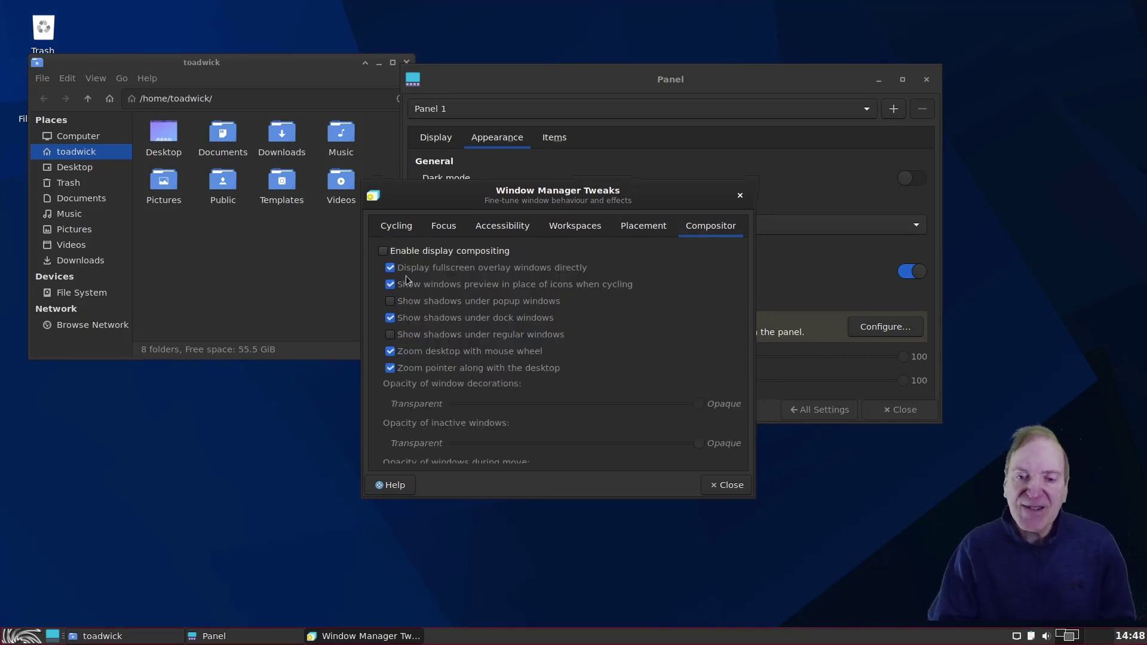
click(383, 252)
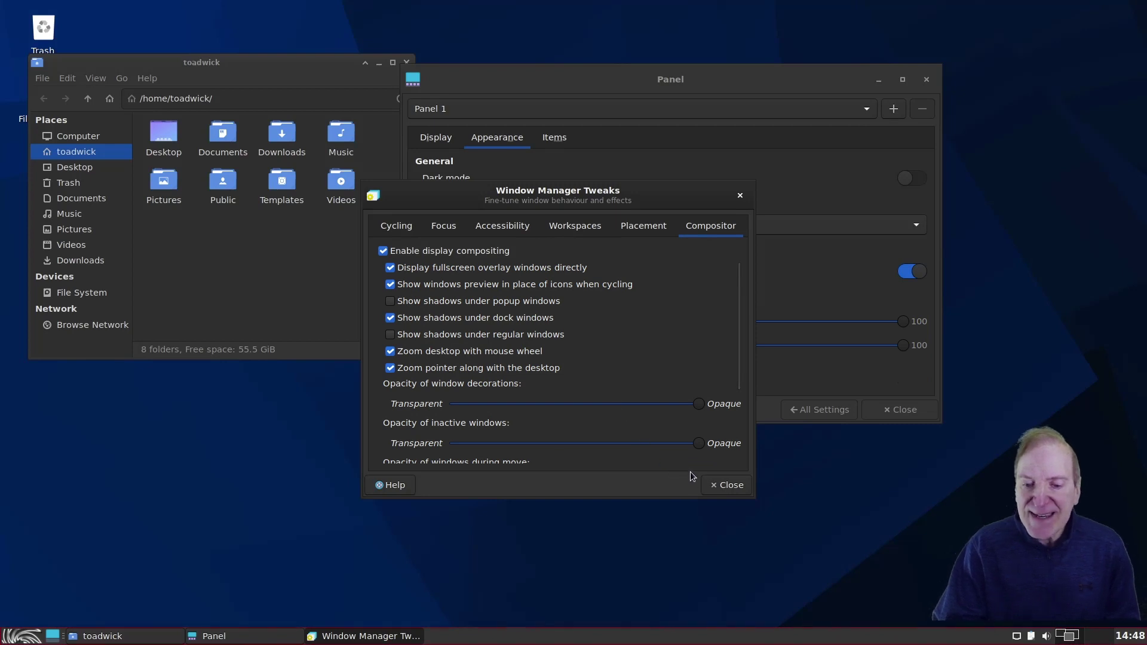
Step: Lower the opacity of windows during move and drag the dialog to preview the transparency
drag(613, 197, 574, 123)
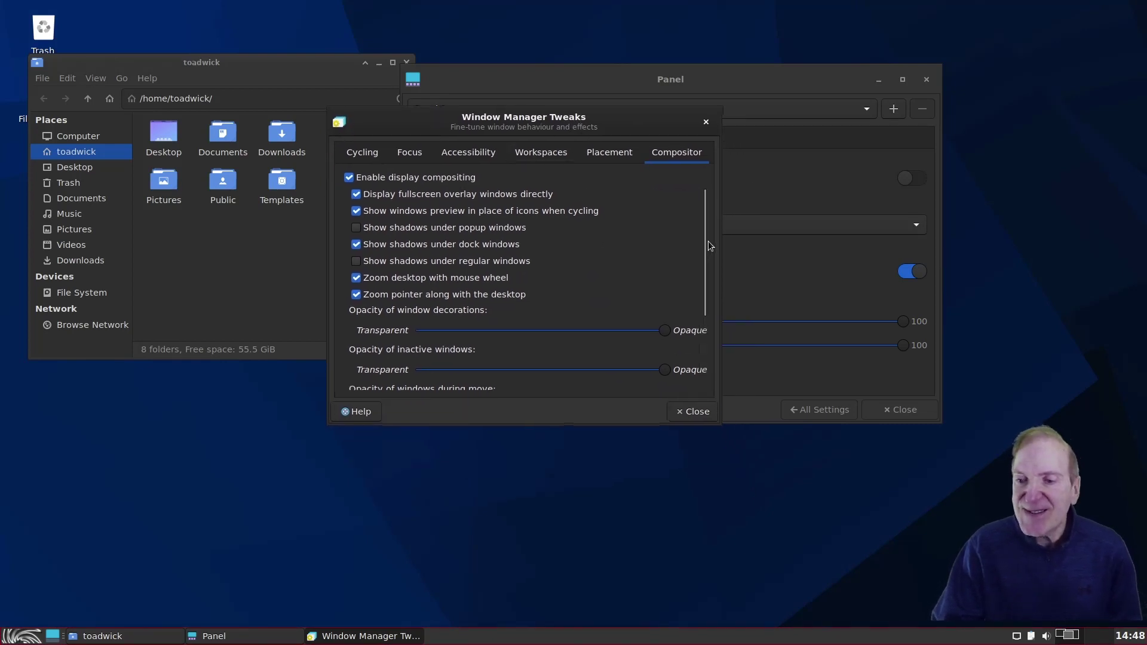
drag(703, 257, 704, 325)
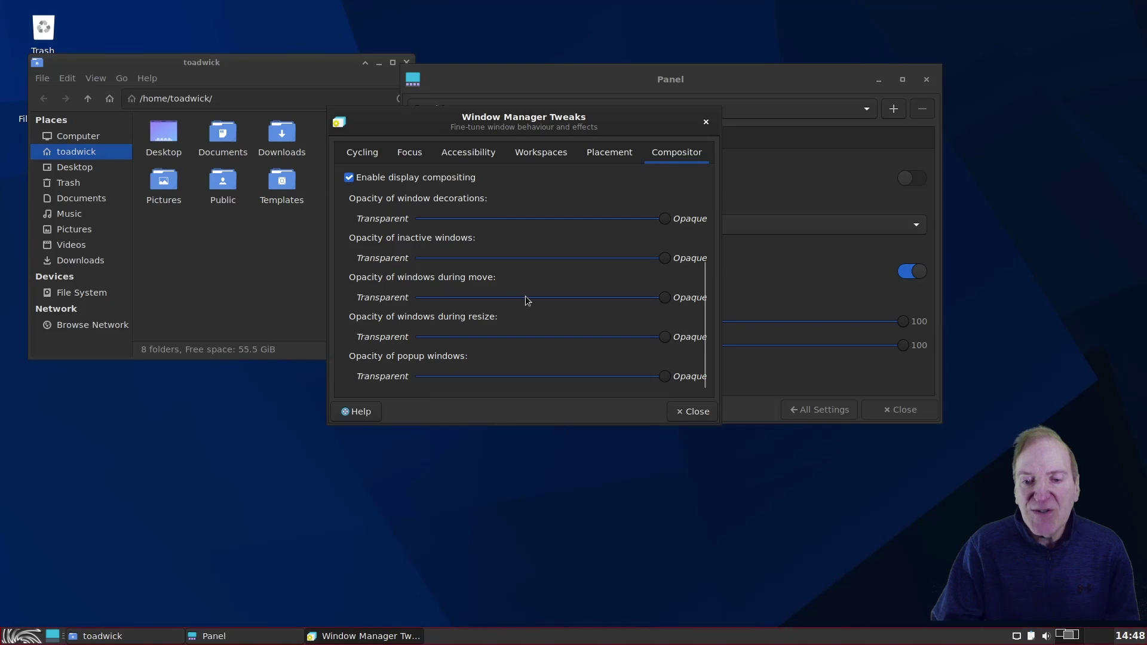
drag(625, 297, 640, 297)
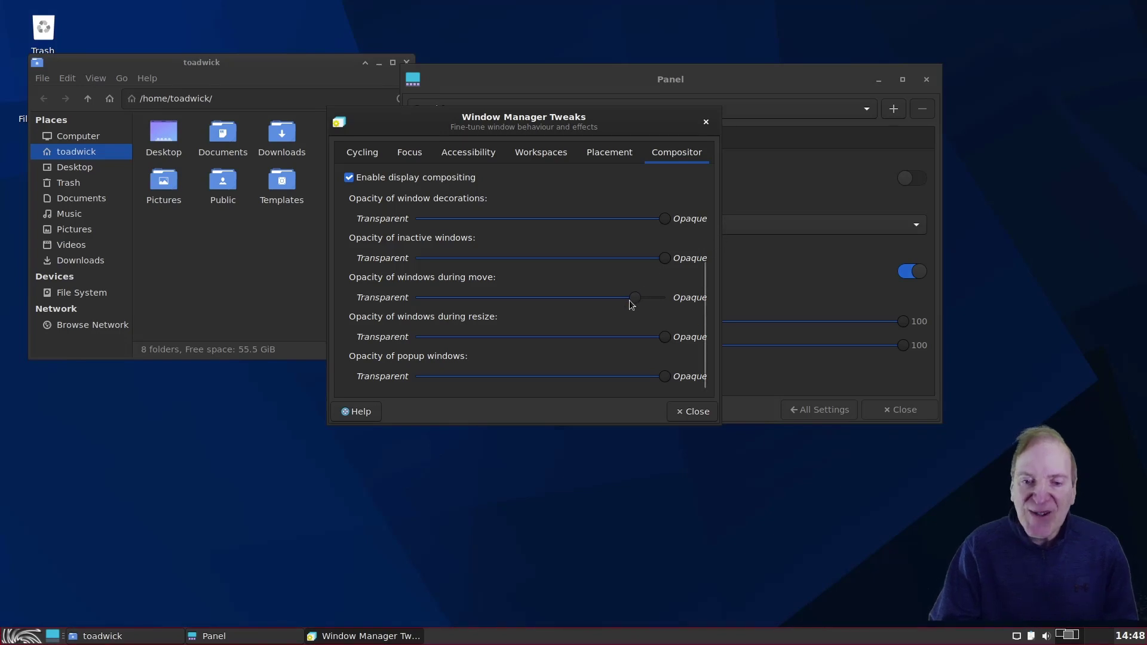
drag(600, 116, 616, 161)
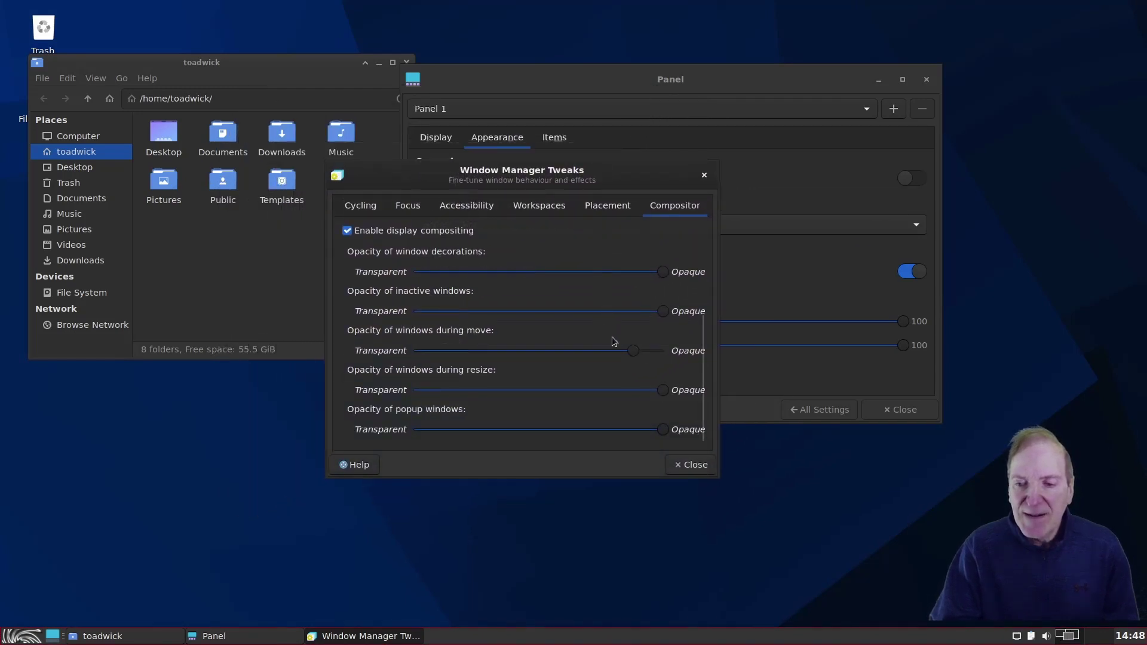
drag(631, 355, 623, 355)
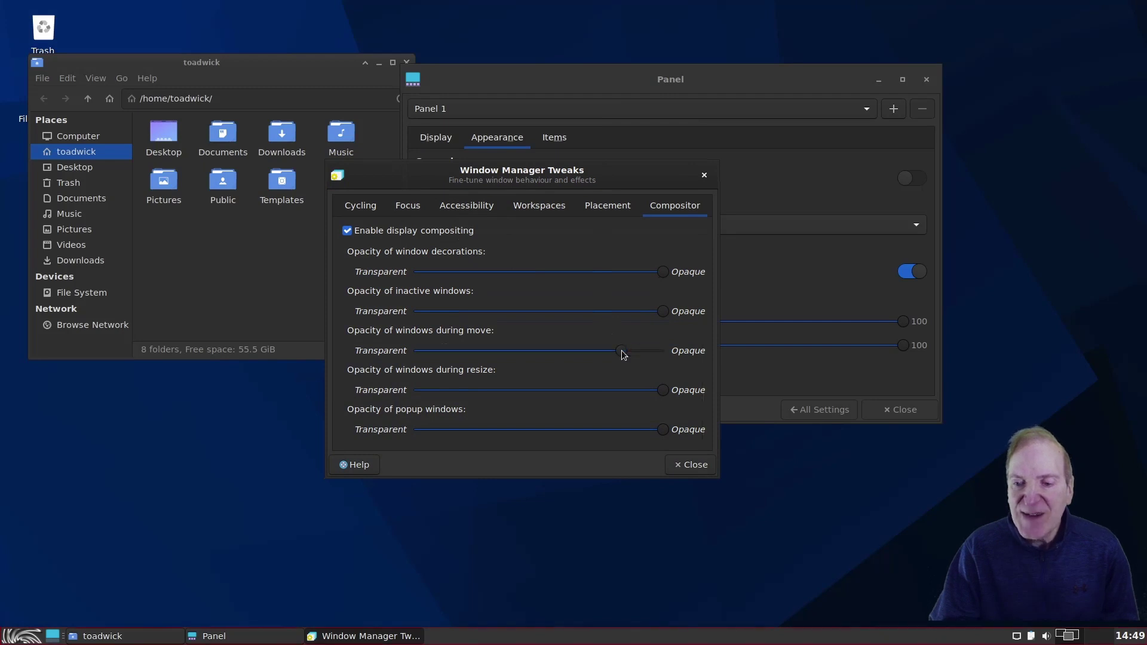
drag(587, 172, 484, 254)
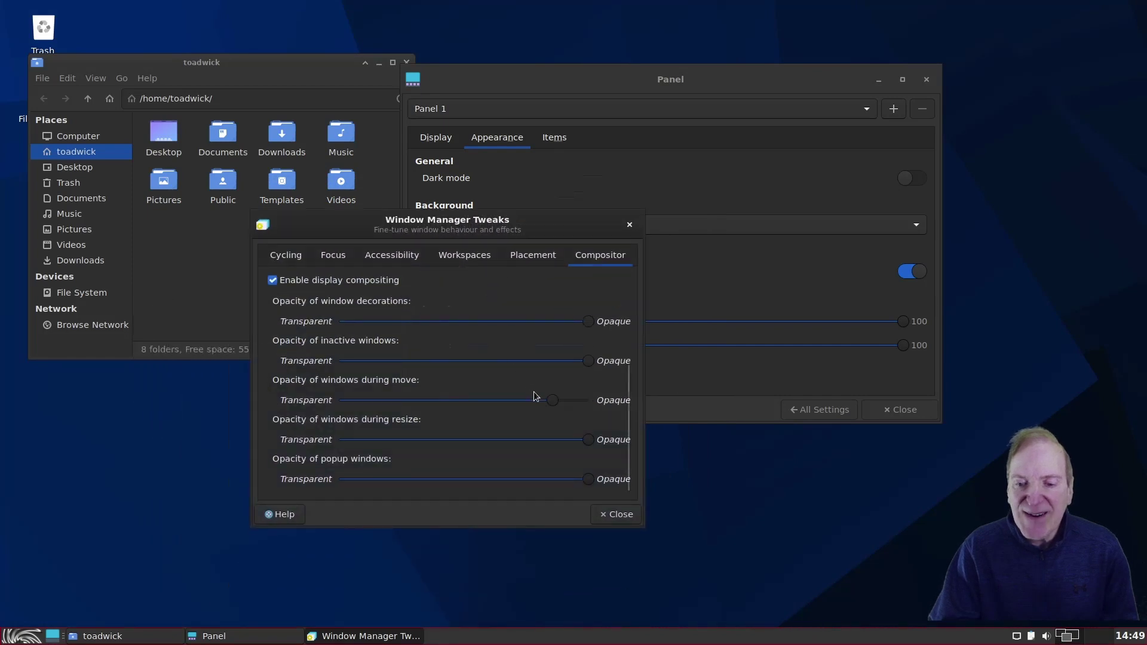
Step: Close the tweaks dialog and select Show Desktop in Panel 1's item list
click(612, 515)
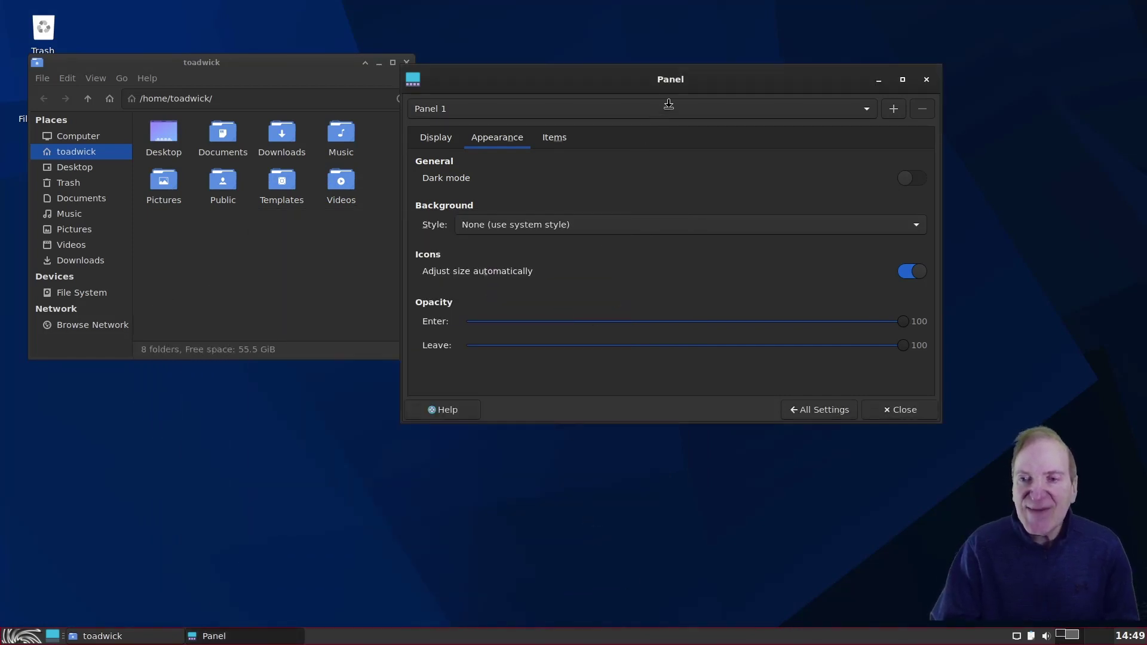
drag(685, 80, 639, 81)
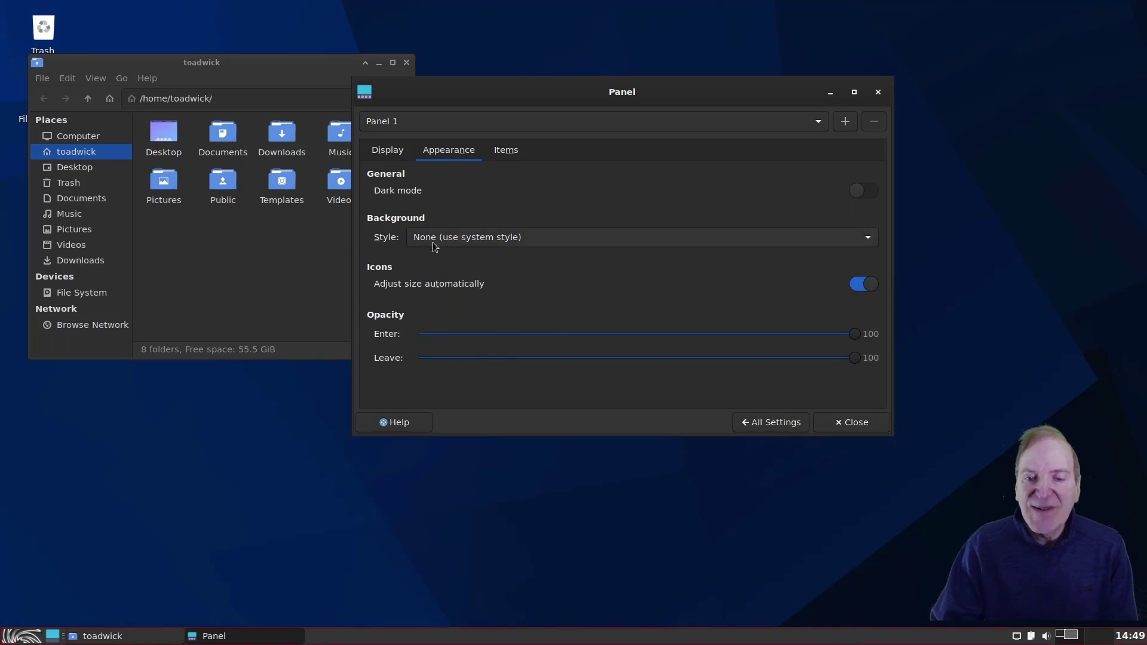
click(505, 152)
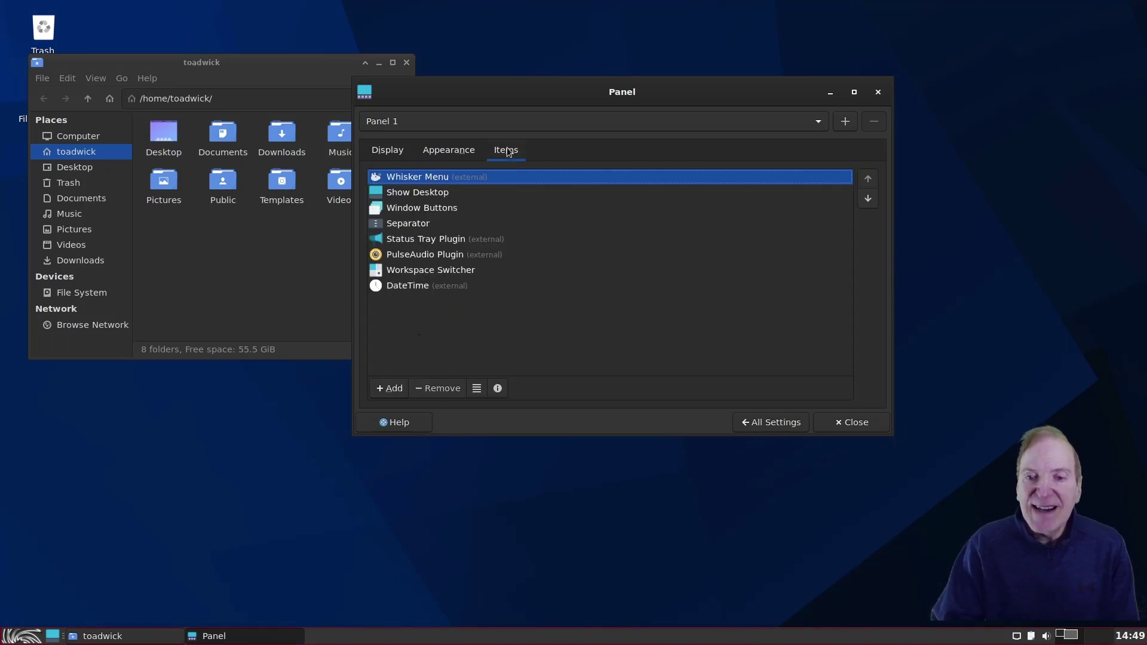
click(415, 193)
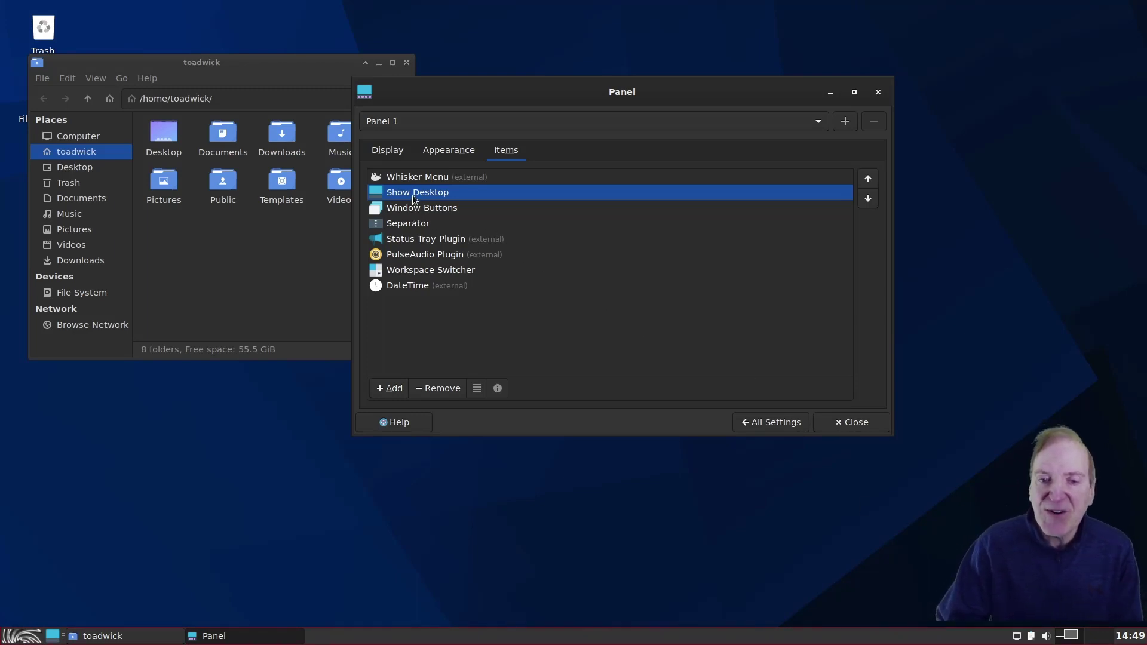
click(385, 151)
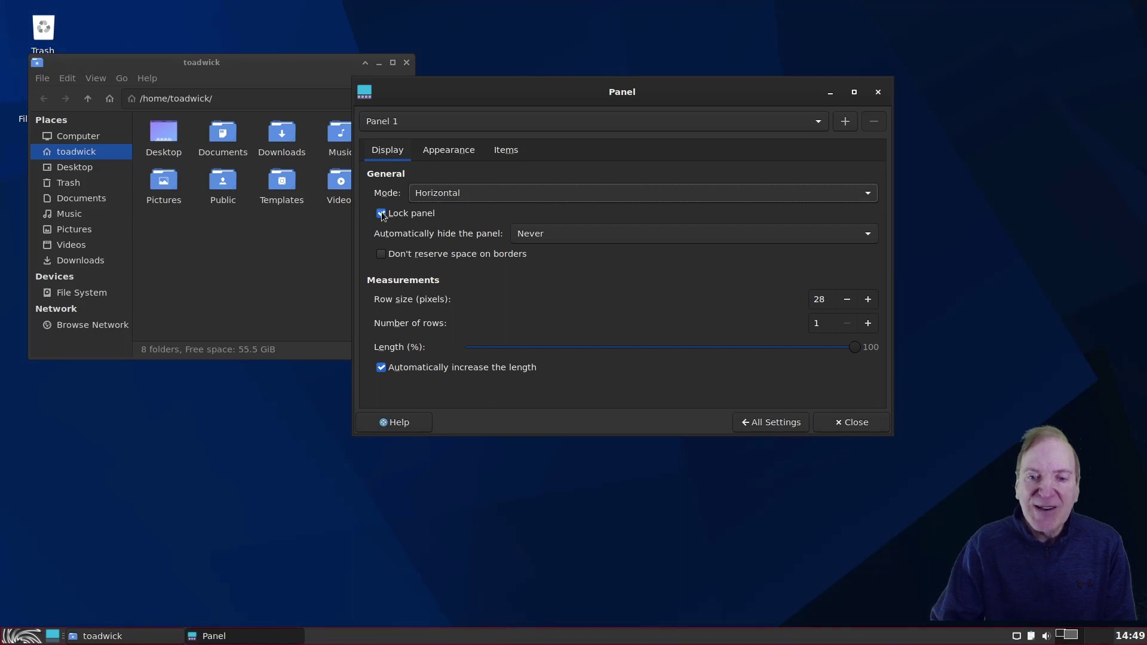
Step: Move the Show Desktop icon to the panel's far right end, after the clock
right_click(55, 638)
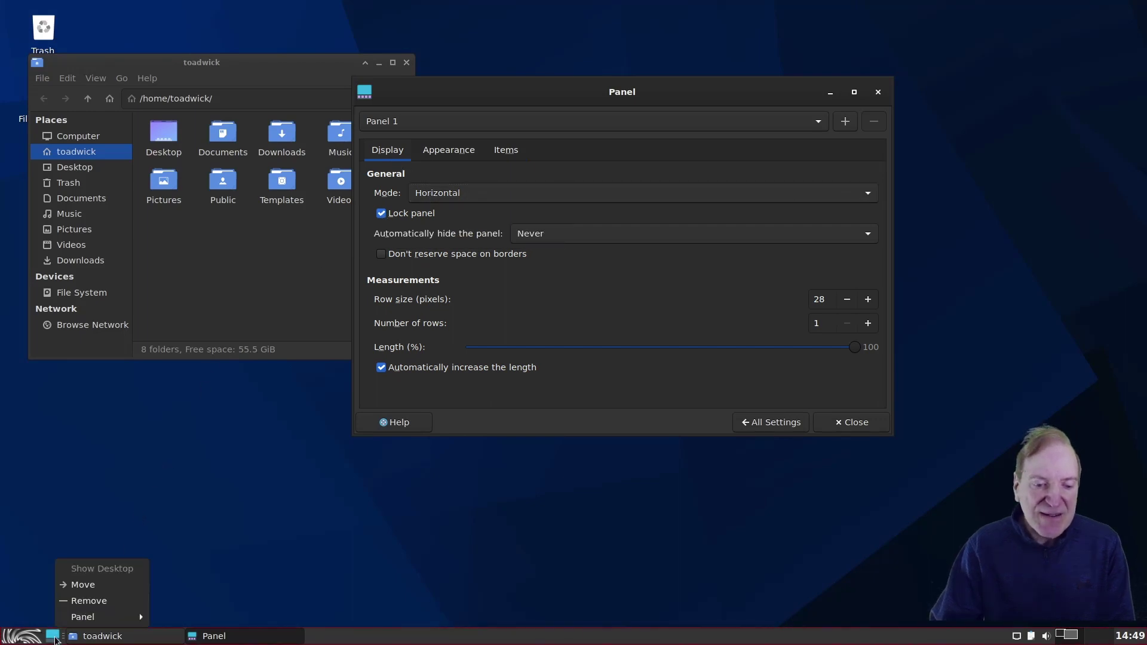
click(76, 586)
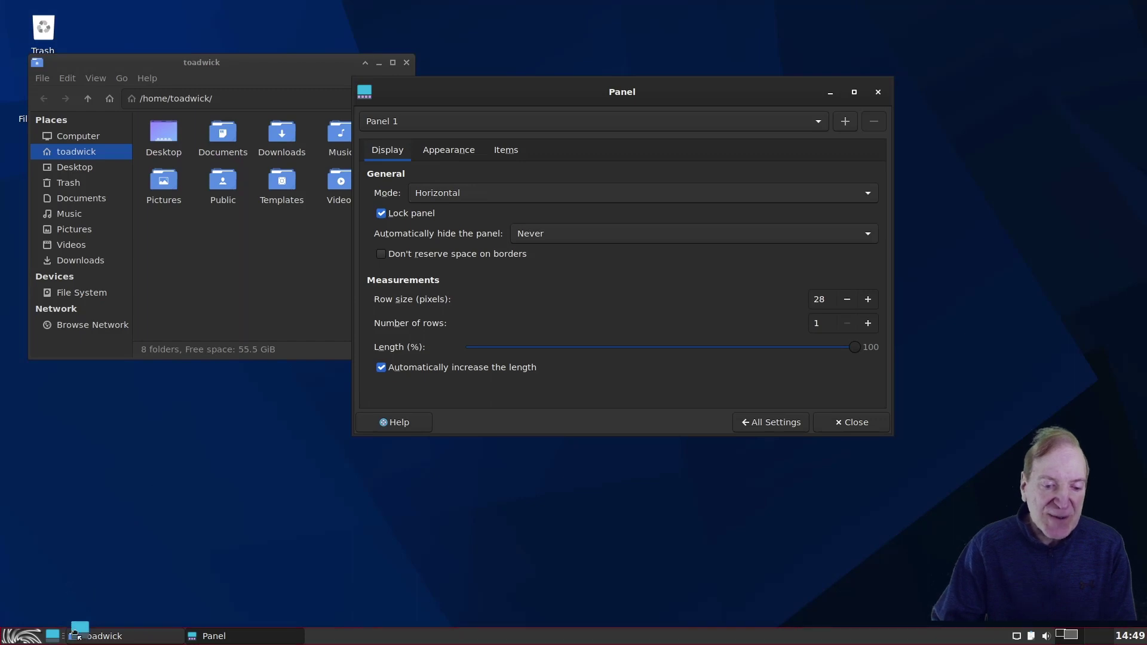
click(1134, 631)
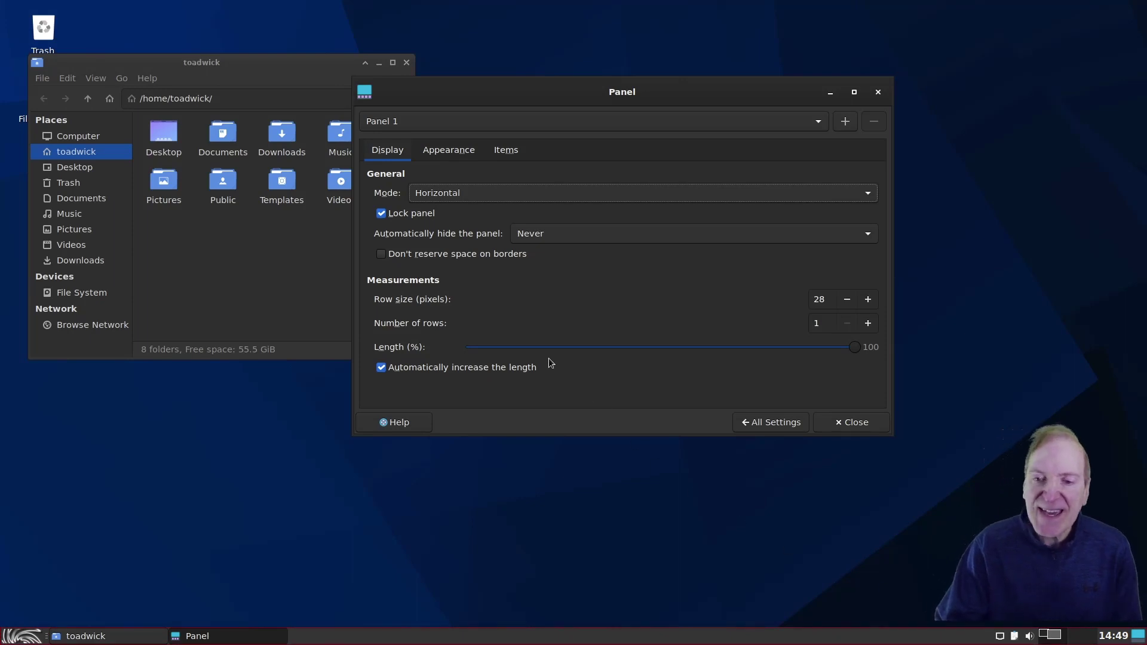
Step: In Panel 1's Items list, move Show Desktop up three places and back to last
click(501, 154)
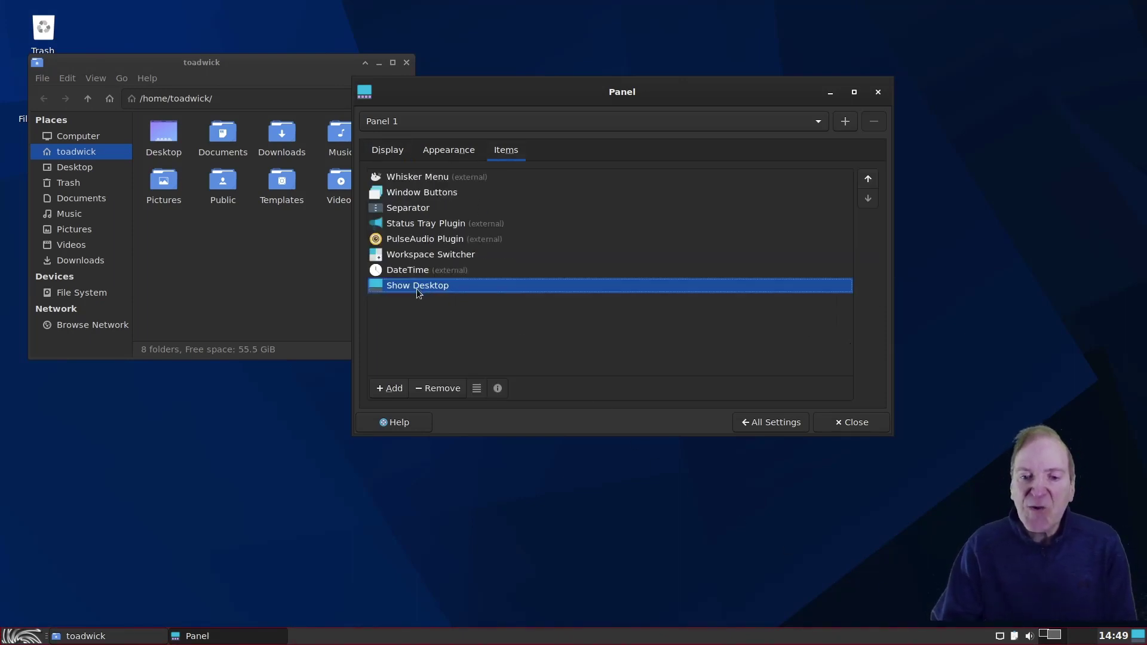
click(869, 180)
click(870, 180)
click(869, 180)
click(869, 180)
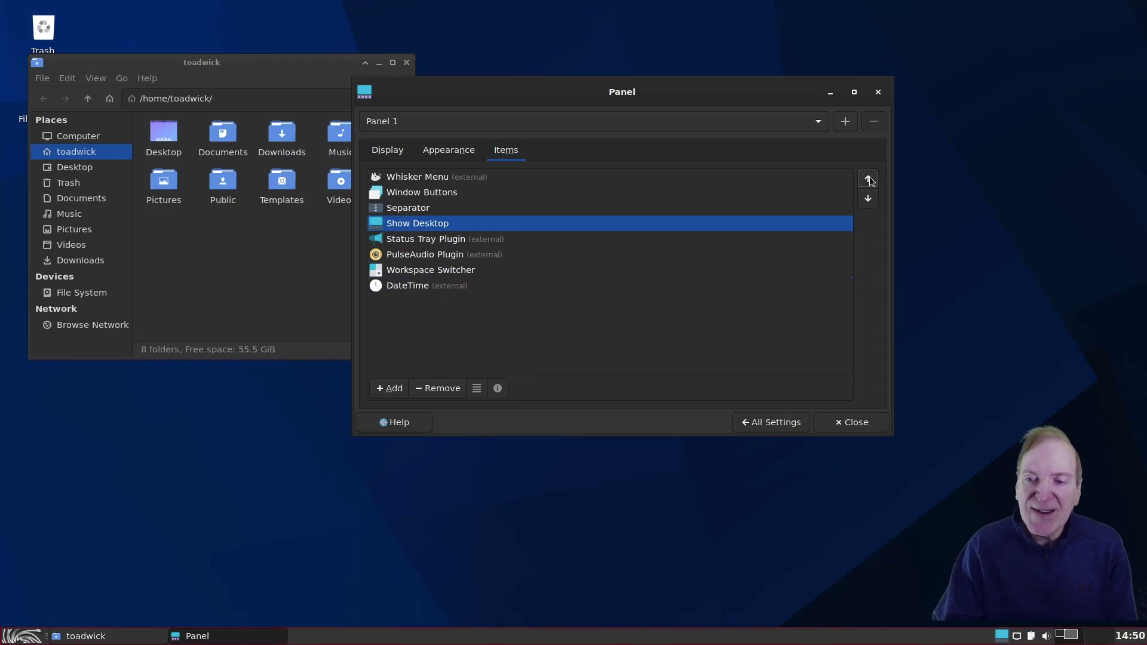
click(867, 199)
click(868, 199)
click(868, 199)
click(868, 199)
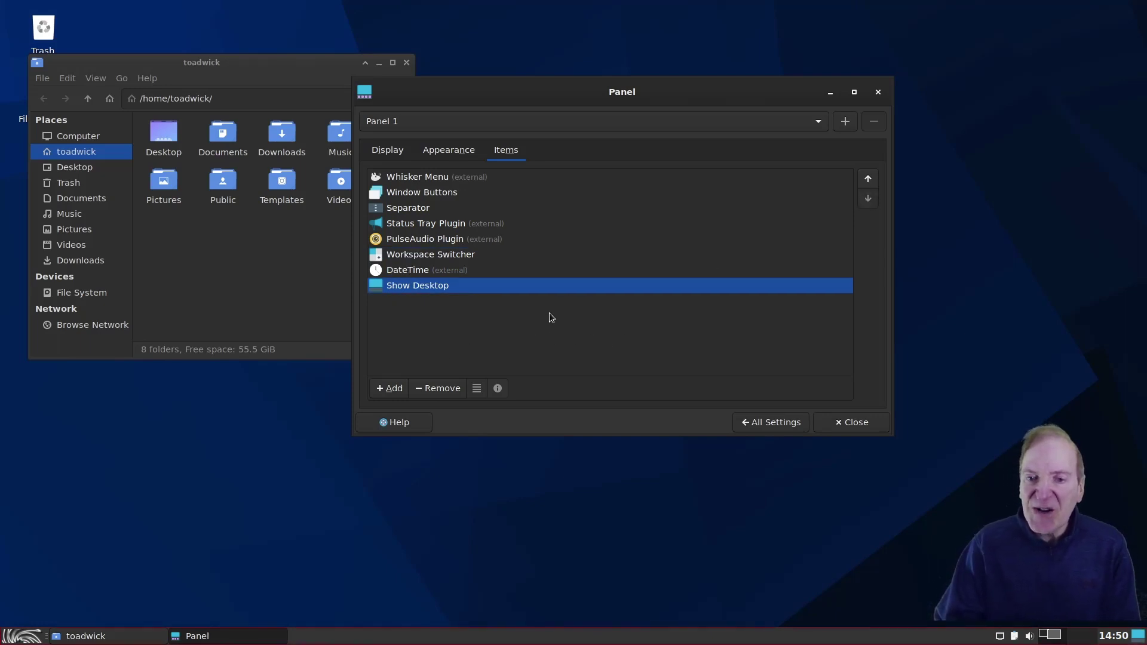
Step: Add the Weather Update plugin via a 'wea' search and place it left of the tray icons
click(390, 388)
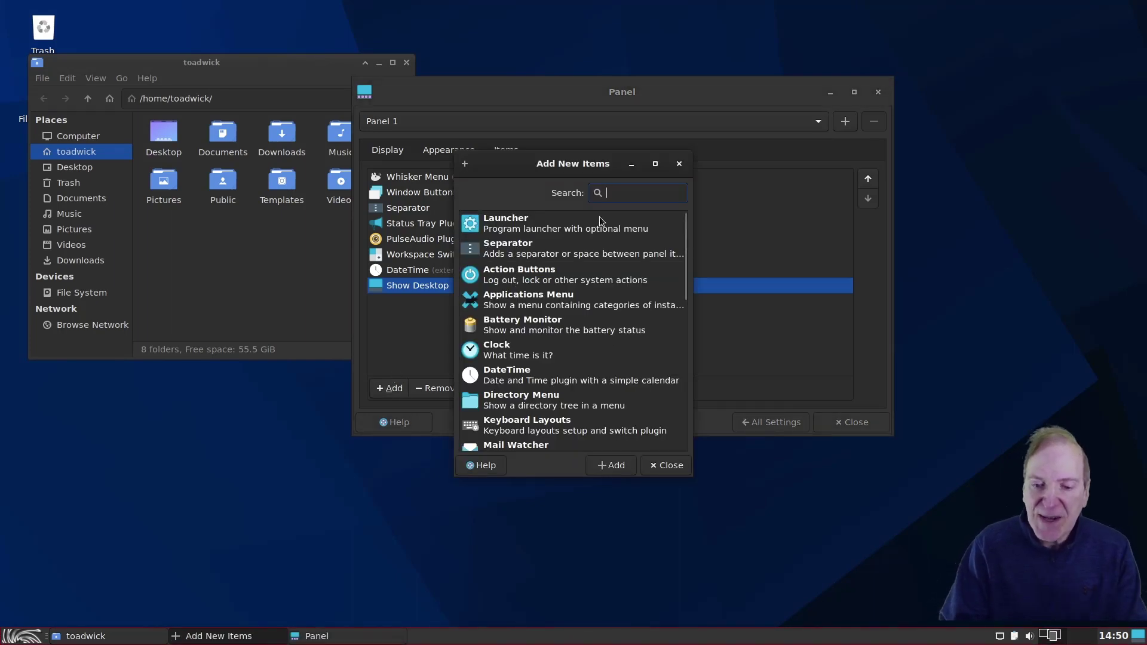
text(wea)
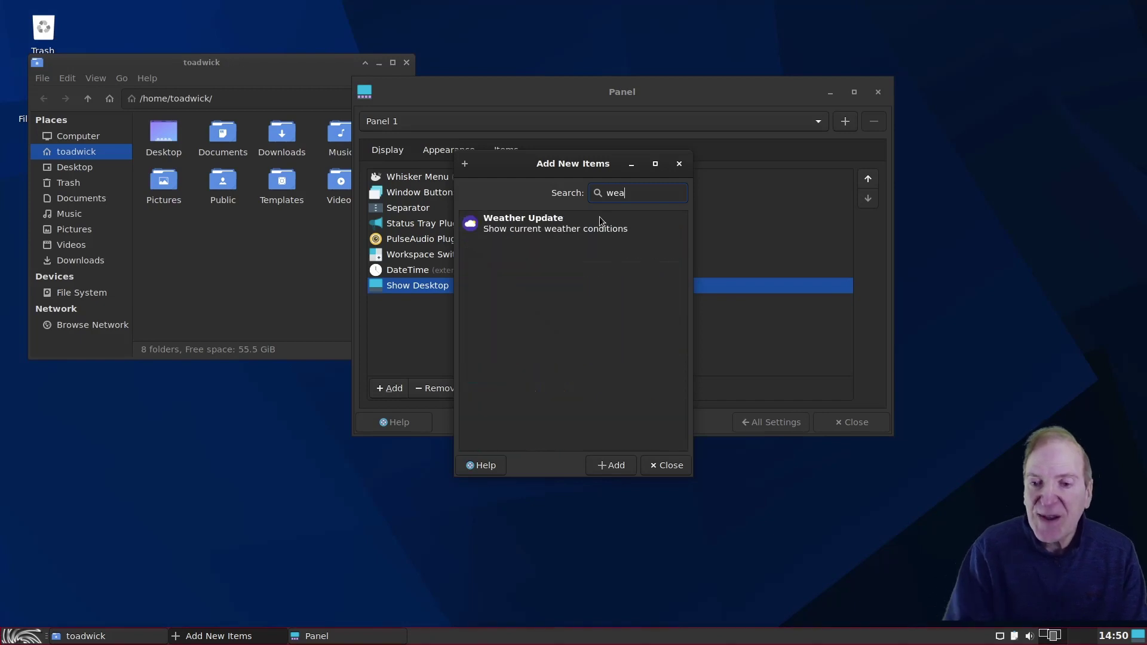
click(548, 230)
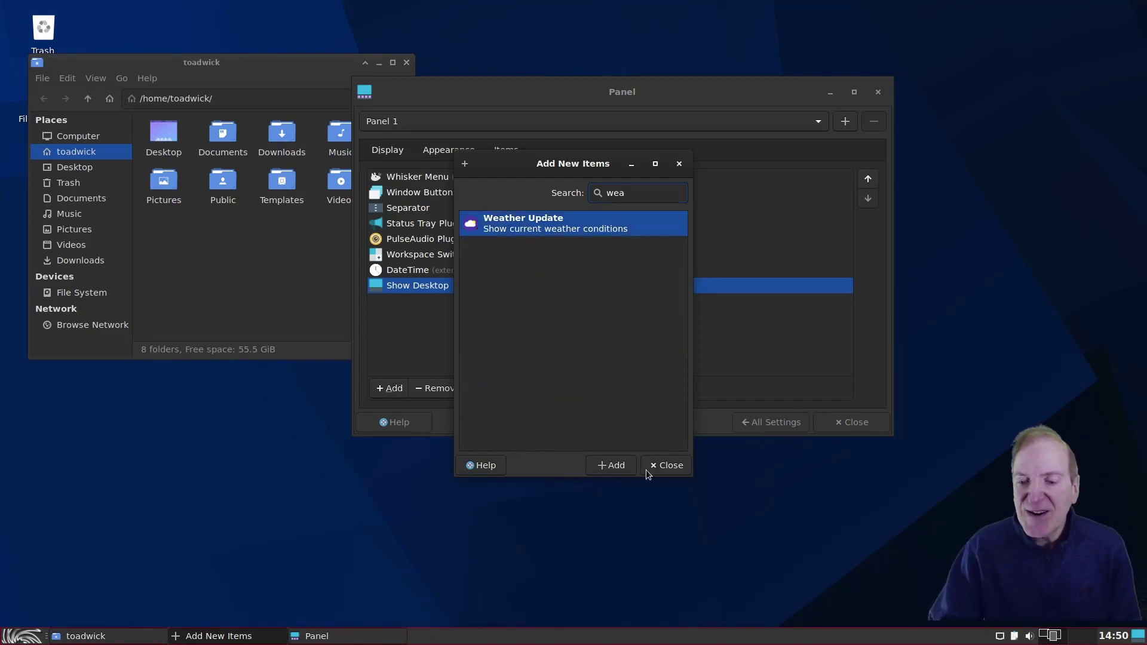
click(621, 467)
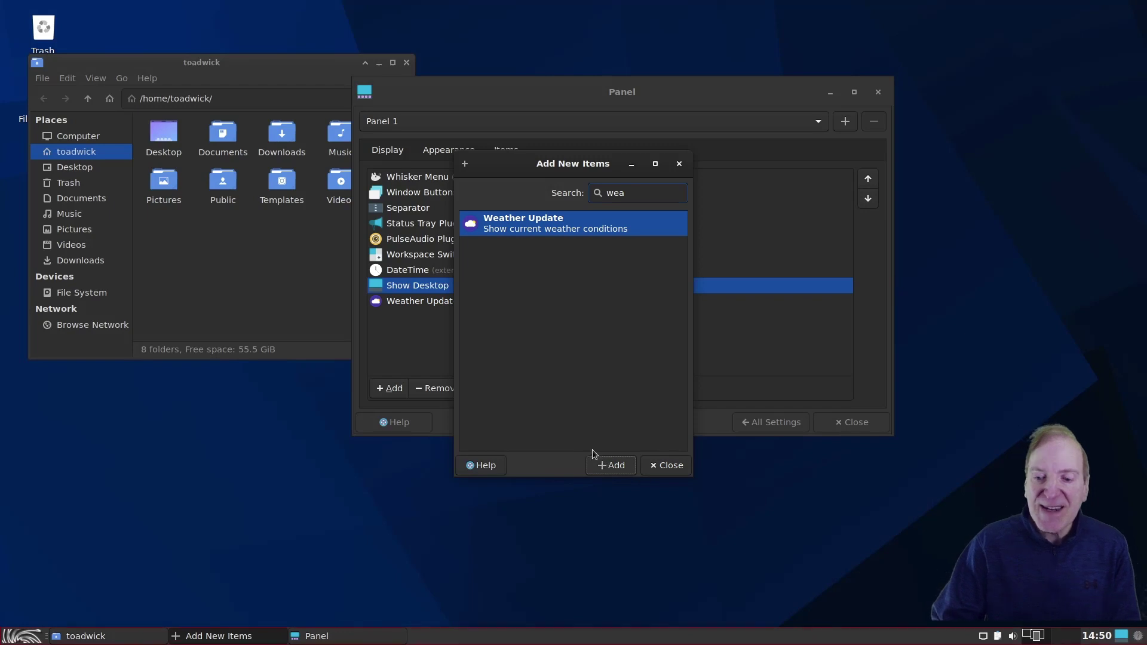
click(664, 465)
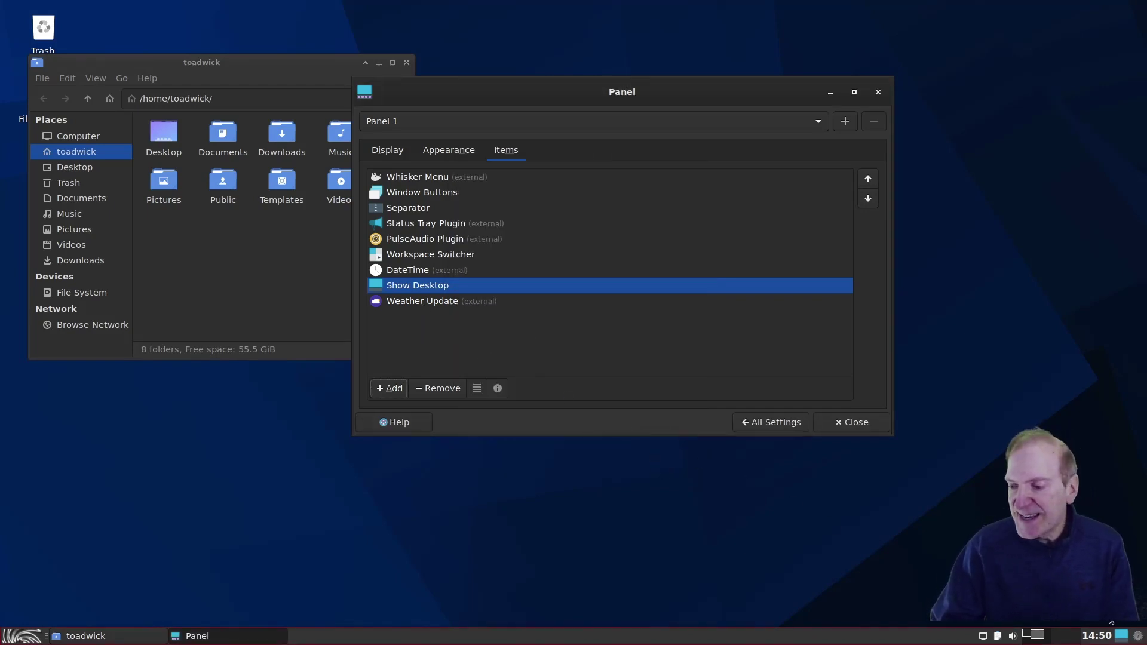
mouse_move(1140, 638)
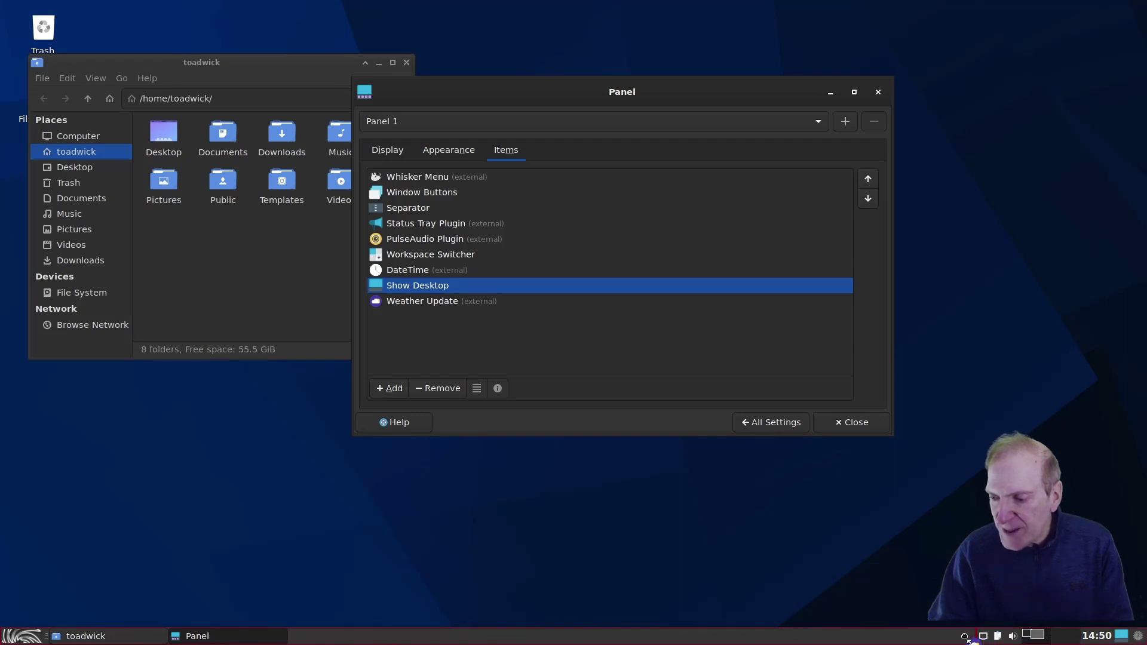
click(968, 639)
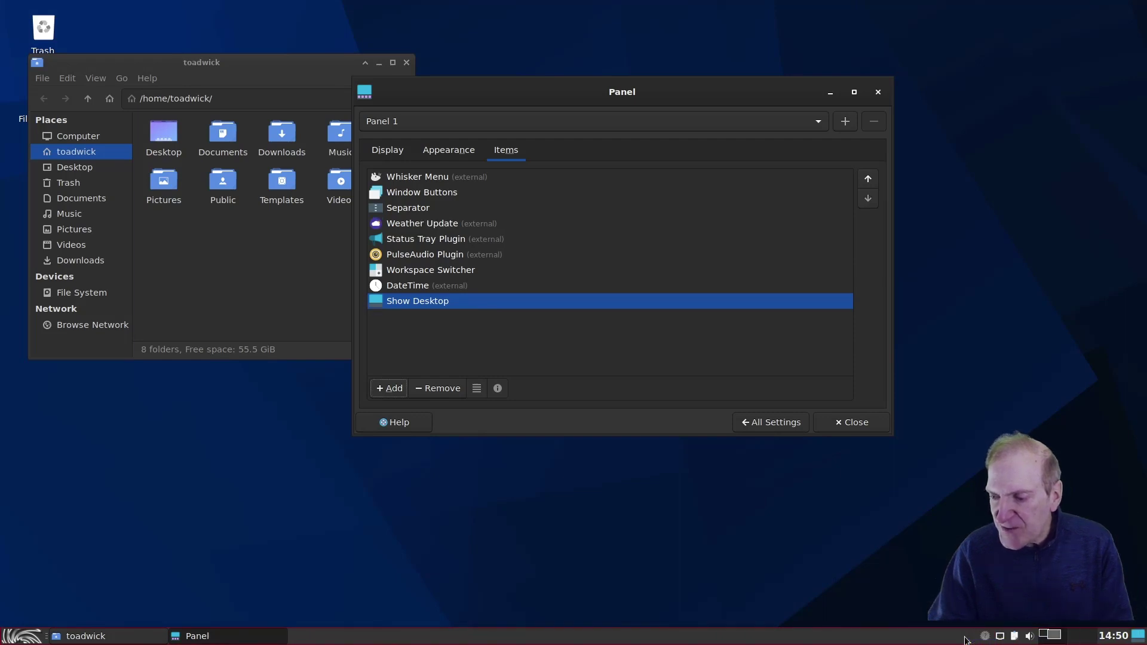
Step: Add Temperature (T) to the weather plugin's displayed labels and close its settings
click(777, 421)
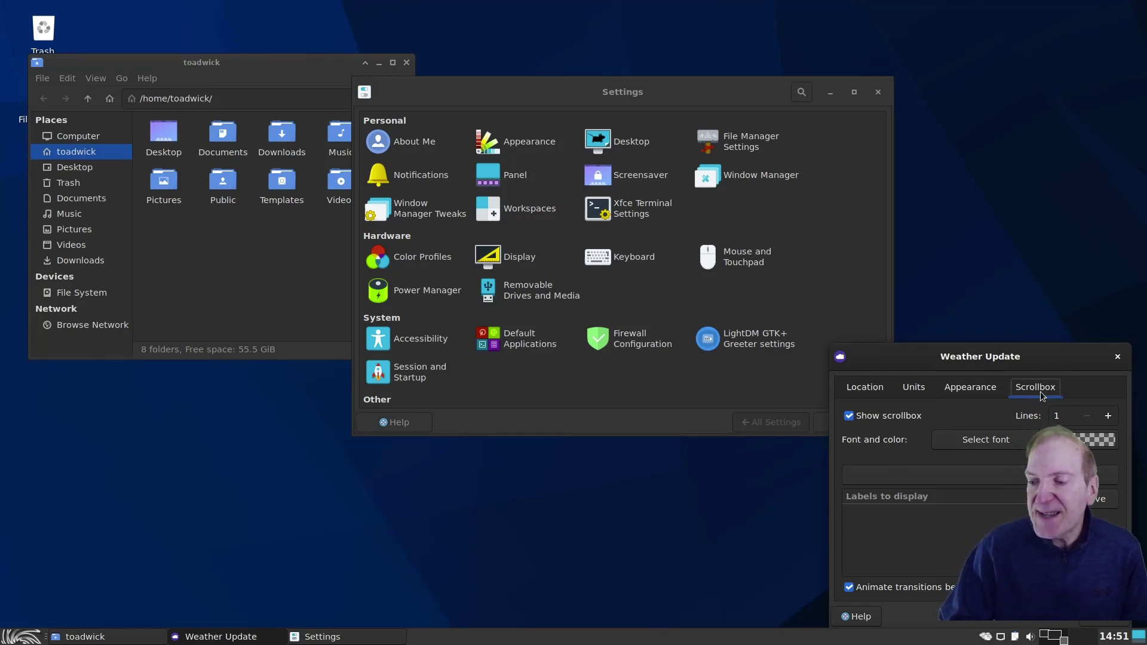
click(1023, 475)
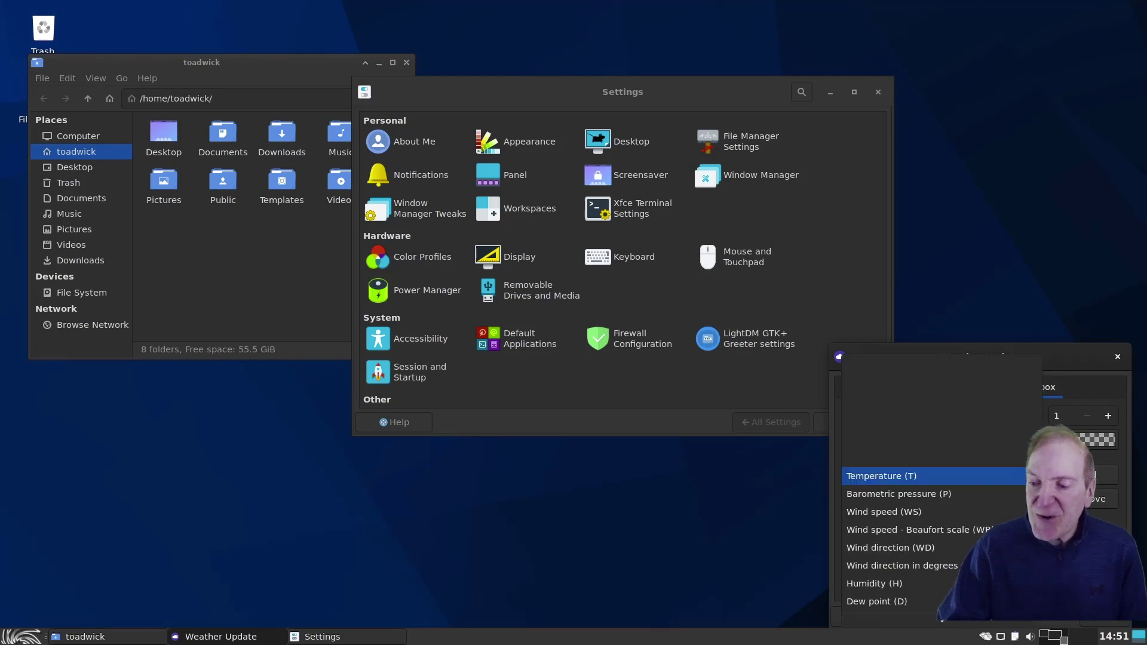
click(870, 476)
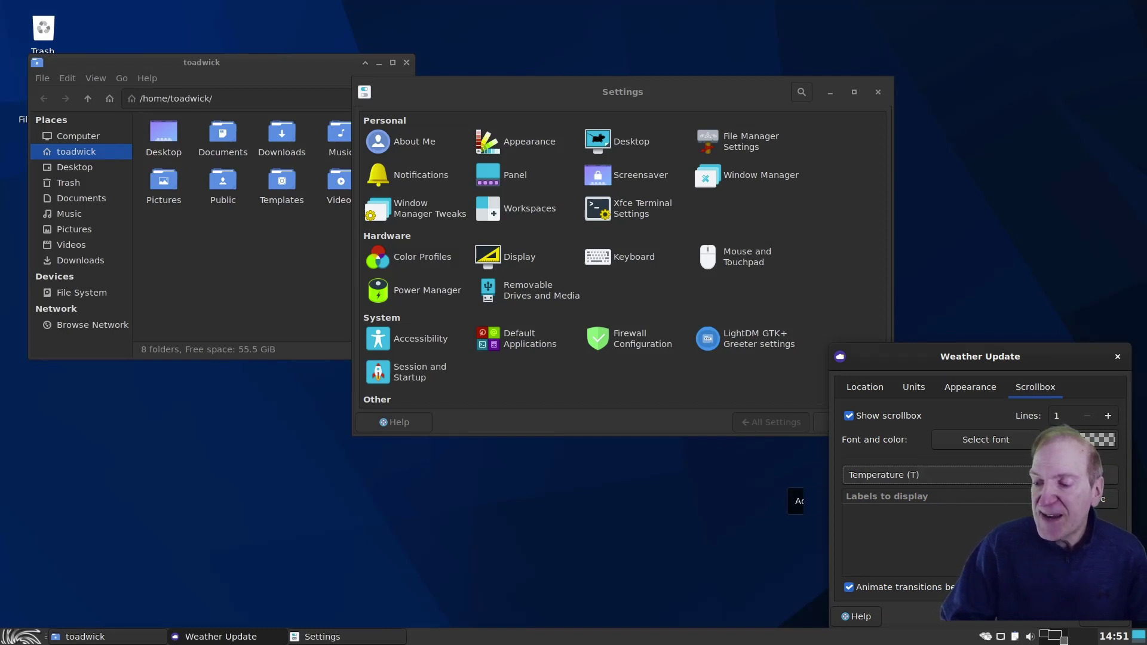
click(1100, 474)
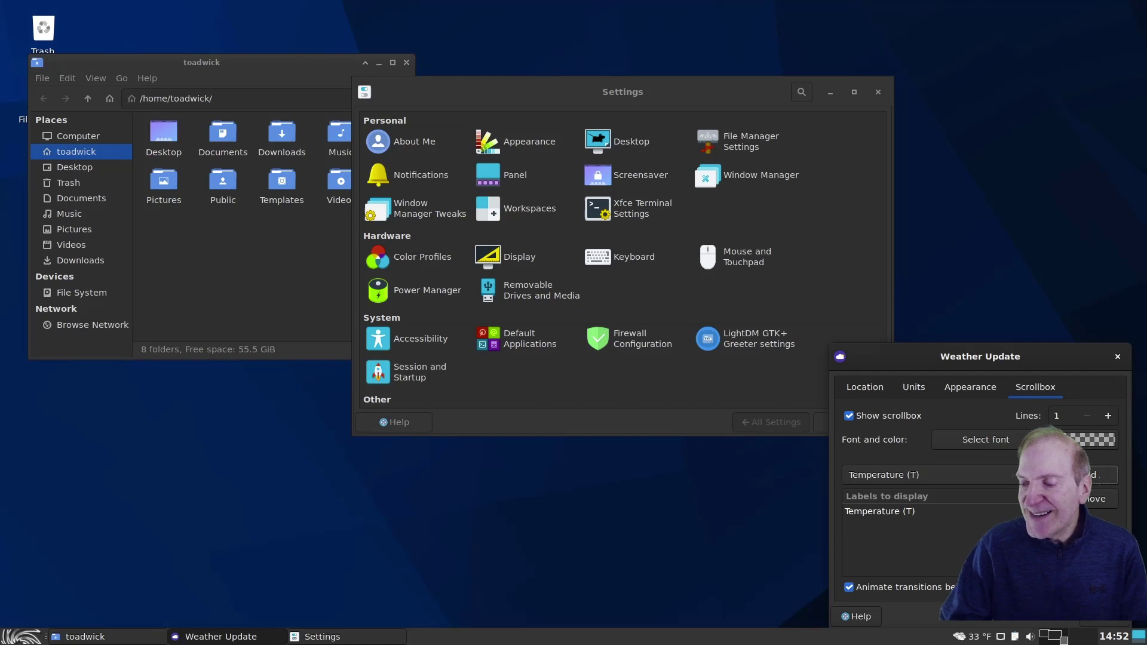
click(1097, 619)
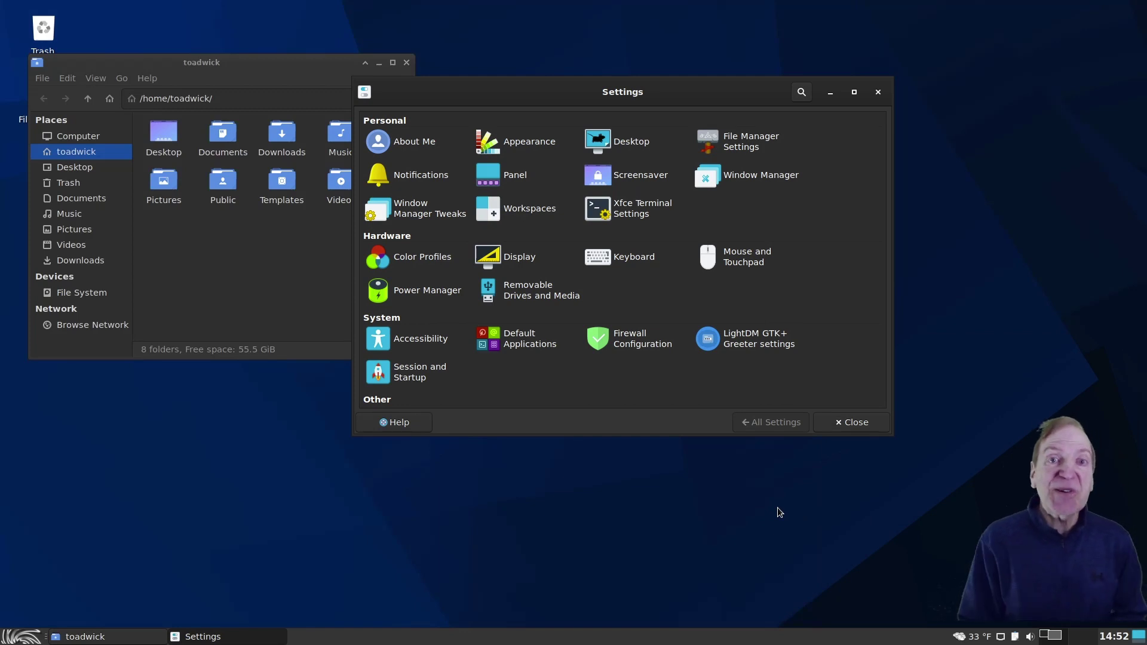
Step: Open Desktop settings and preview the green field photo as wallpaper
click(622, 147)
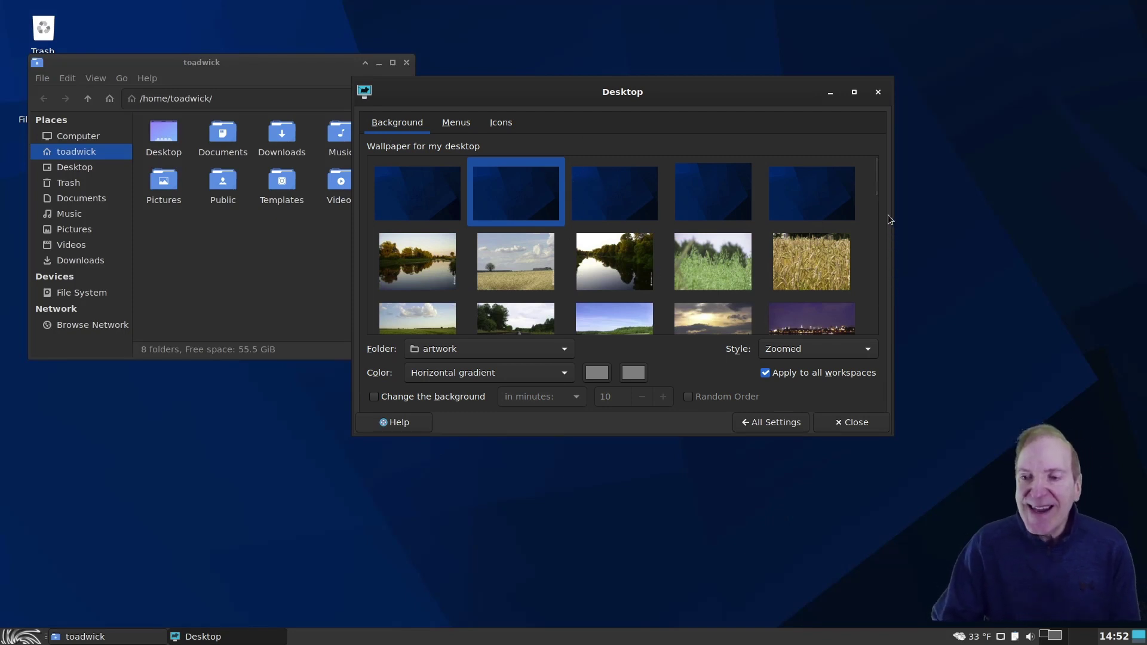
scroll(874, 178, down, 1)
scroll(890, 209, down, 2)
scroll(893, 218, up, 1)
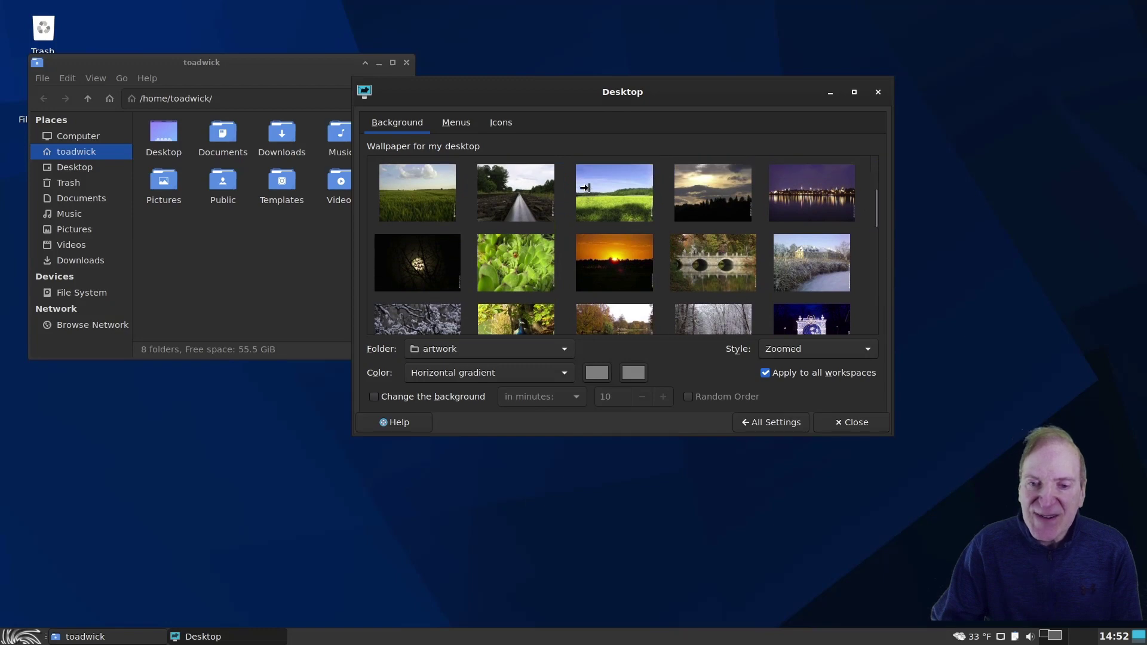
click(394, 190)
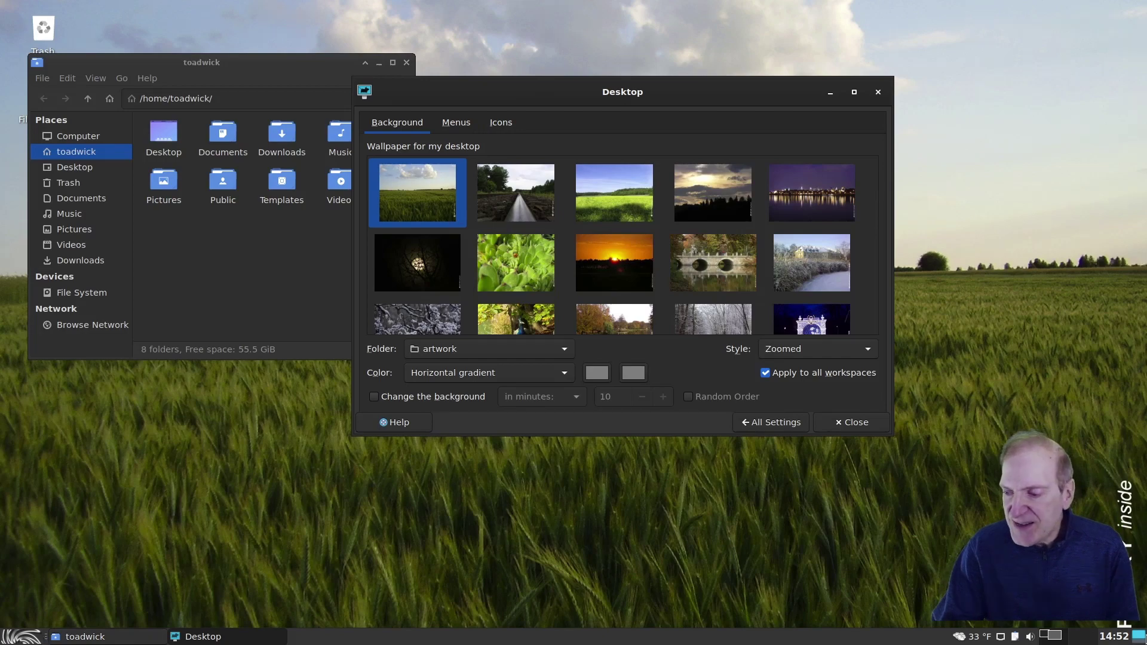
click(1138, 635)
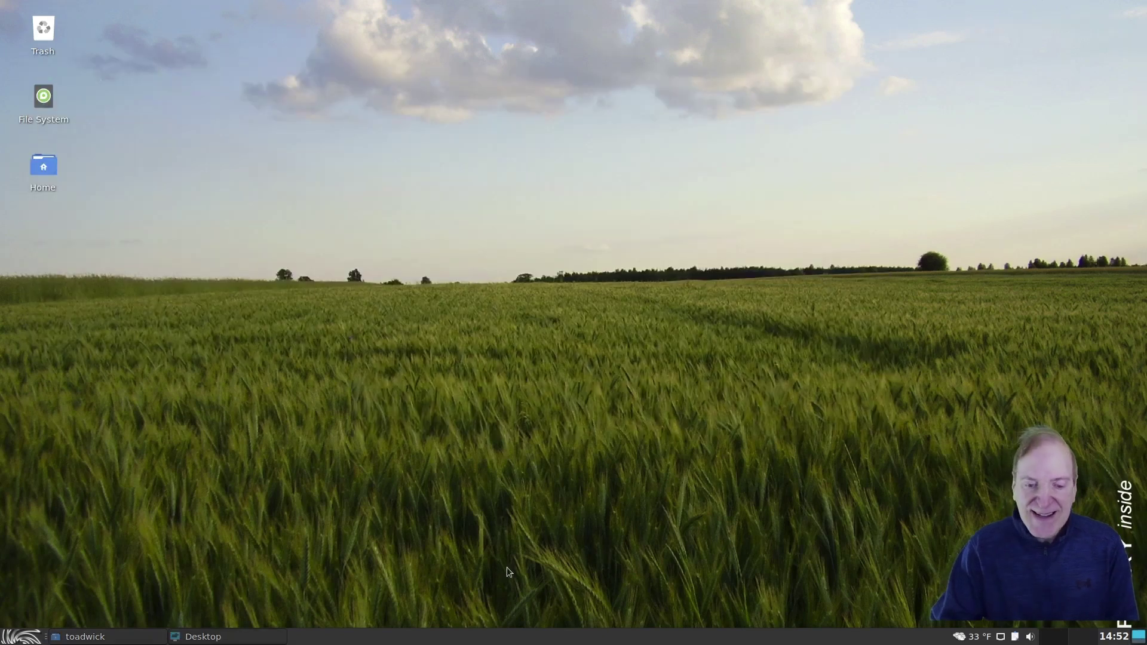
click(233, 642)
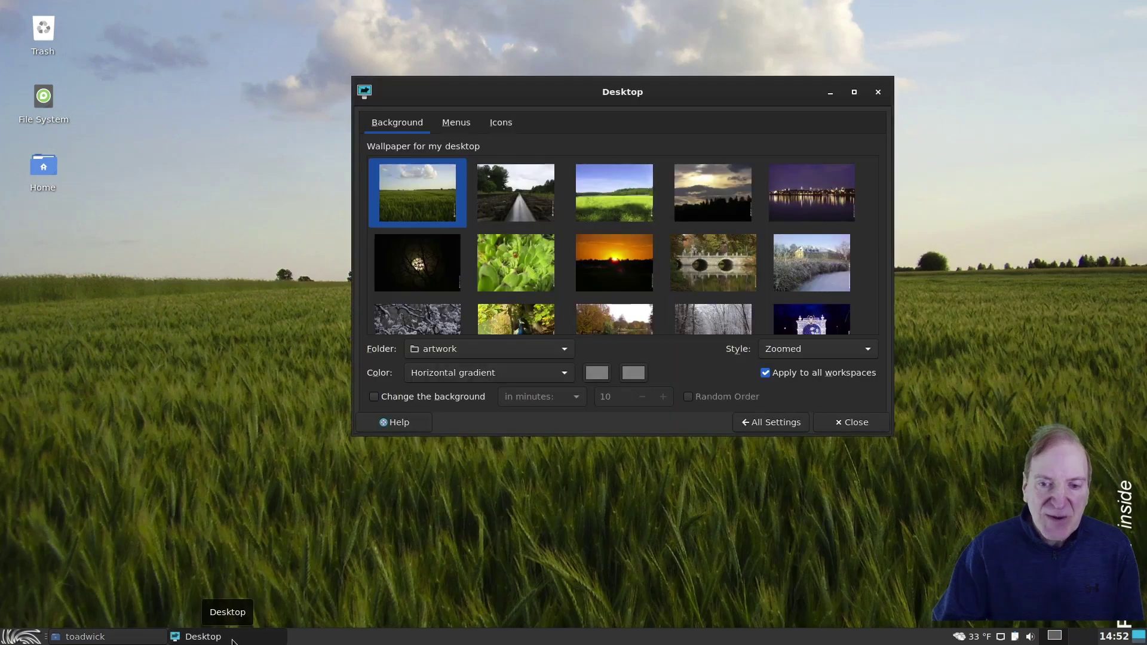
Step: Try the dark moon, night city and campfire wallpapers
click(428, 272)
drag(518, 97, 487, 32)
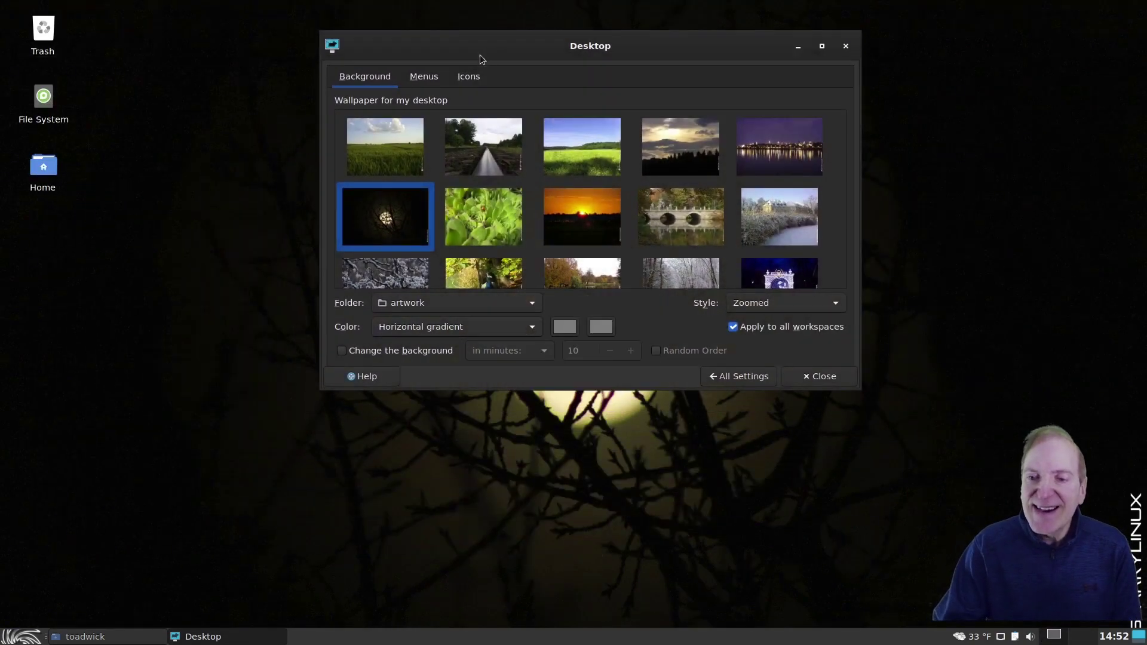
click(773, 152)
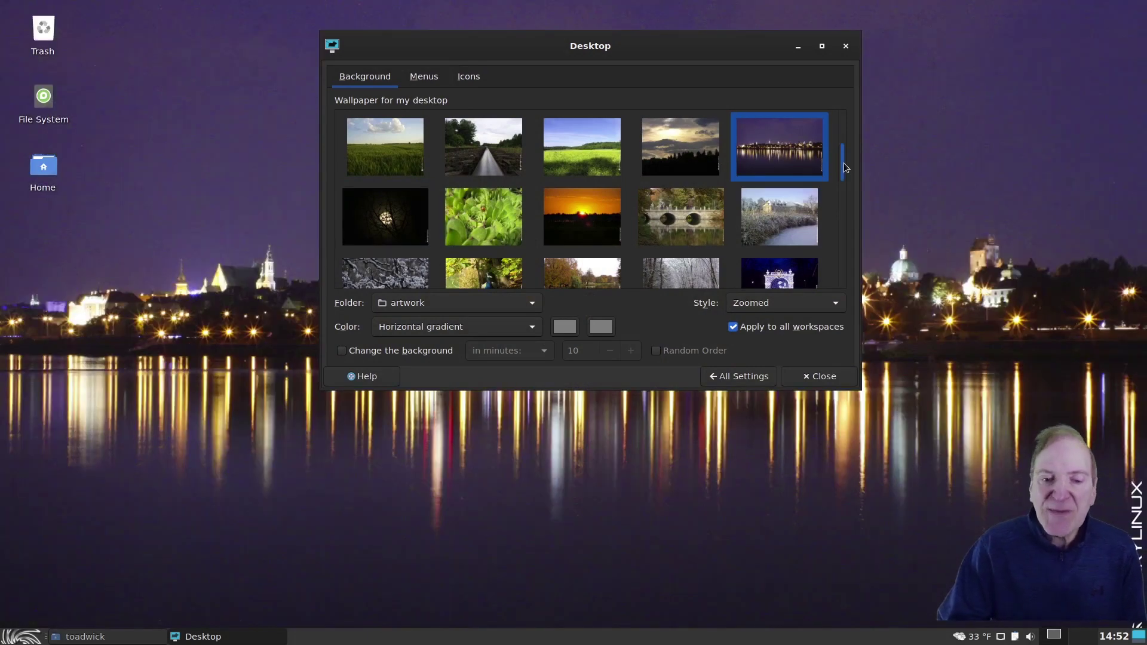
drag(844, 163, 834, 210)
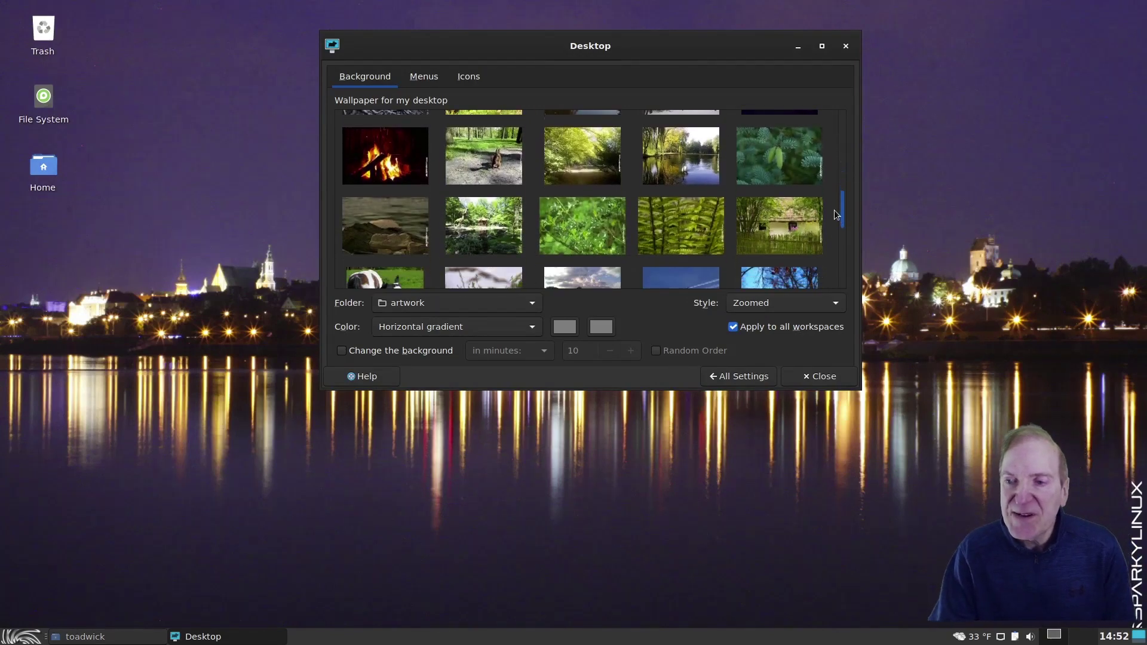
click(386, 174)
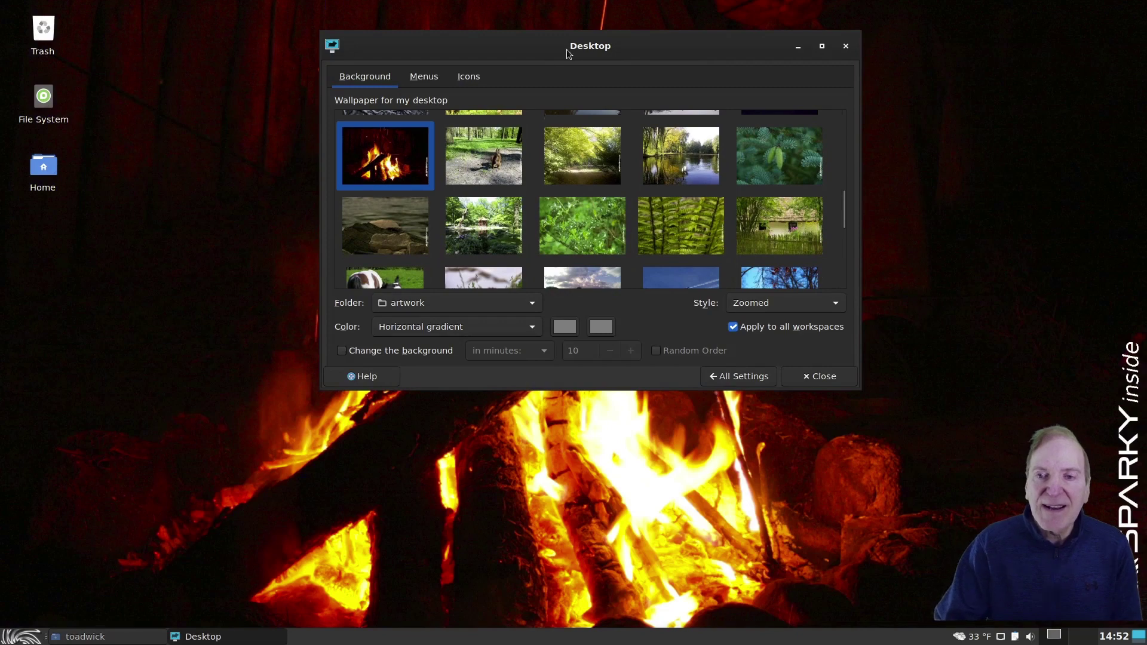
drag(590, 52, 650, 48)
drag(901, 186, 891, 256)
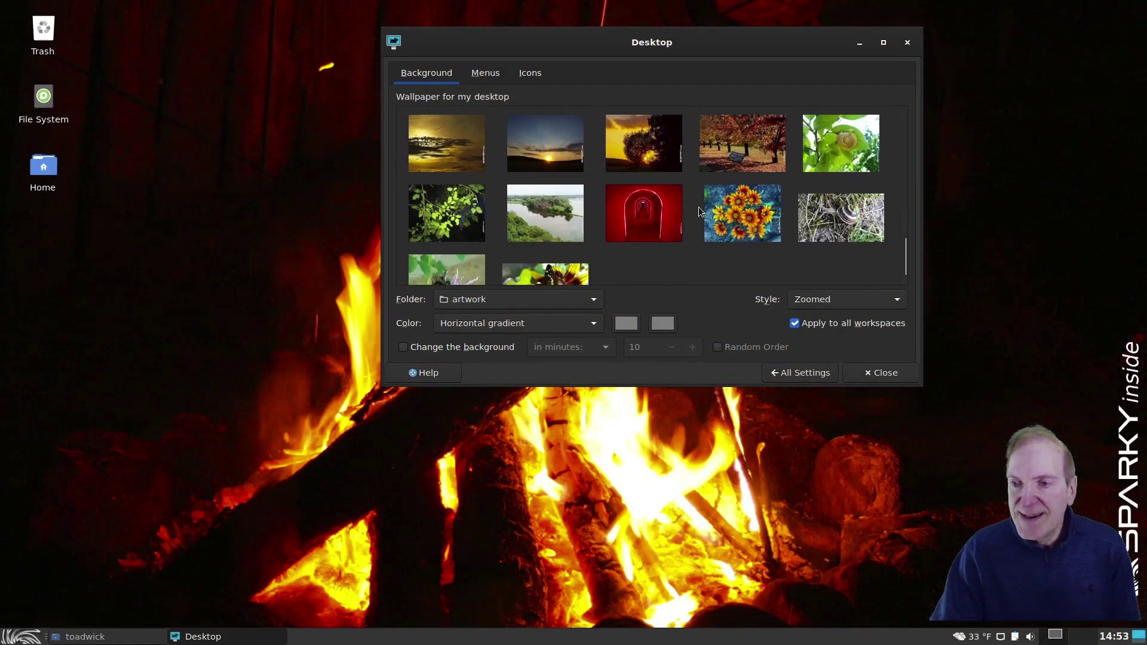
Step: Compare the orange flowers and butterfly photos, settling on the orange flowers wallpaper
click(750, 216)
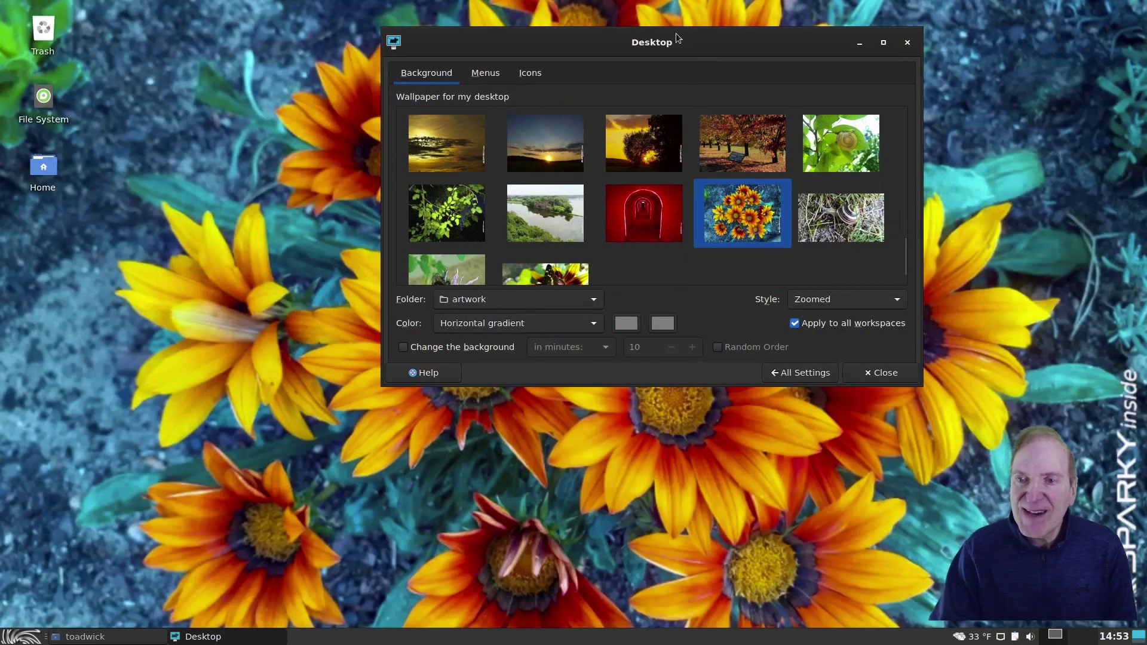
drag(678, 39, 648, 35)
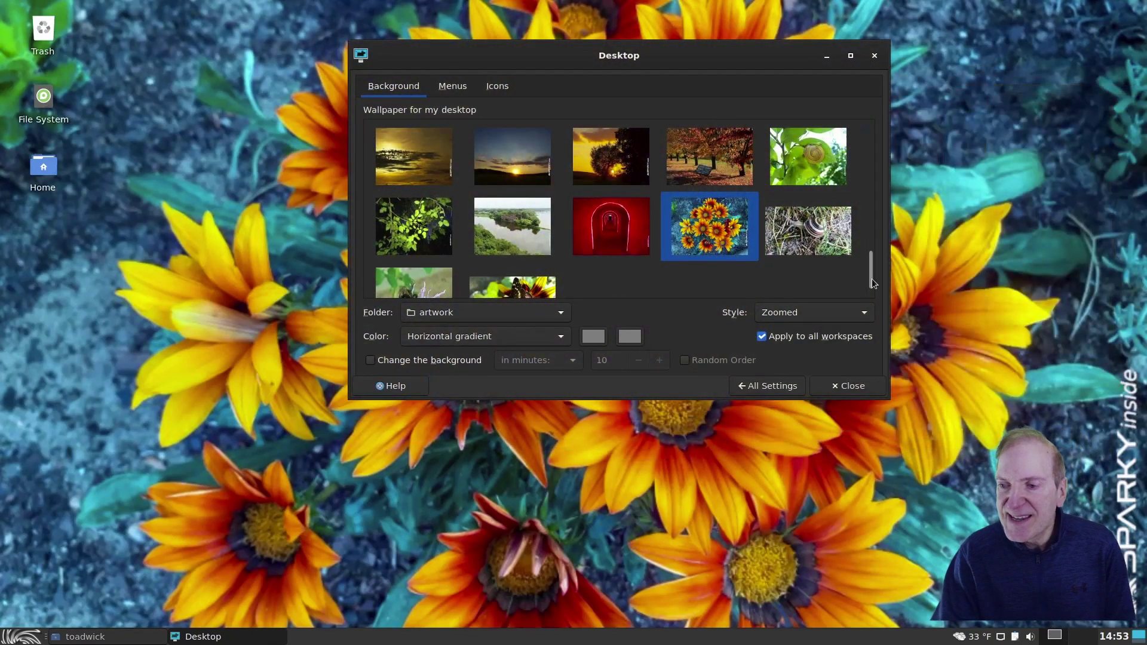
drag(873, 263, 868, 307)
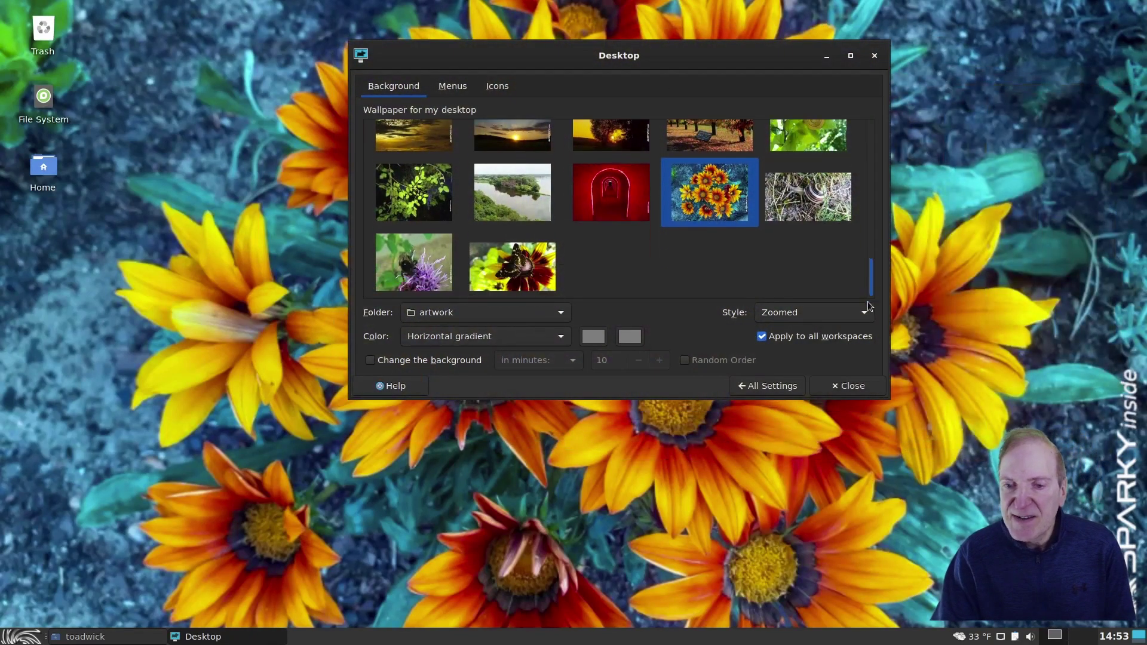
click(537, 276)
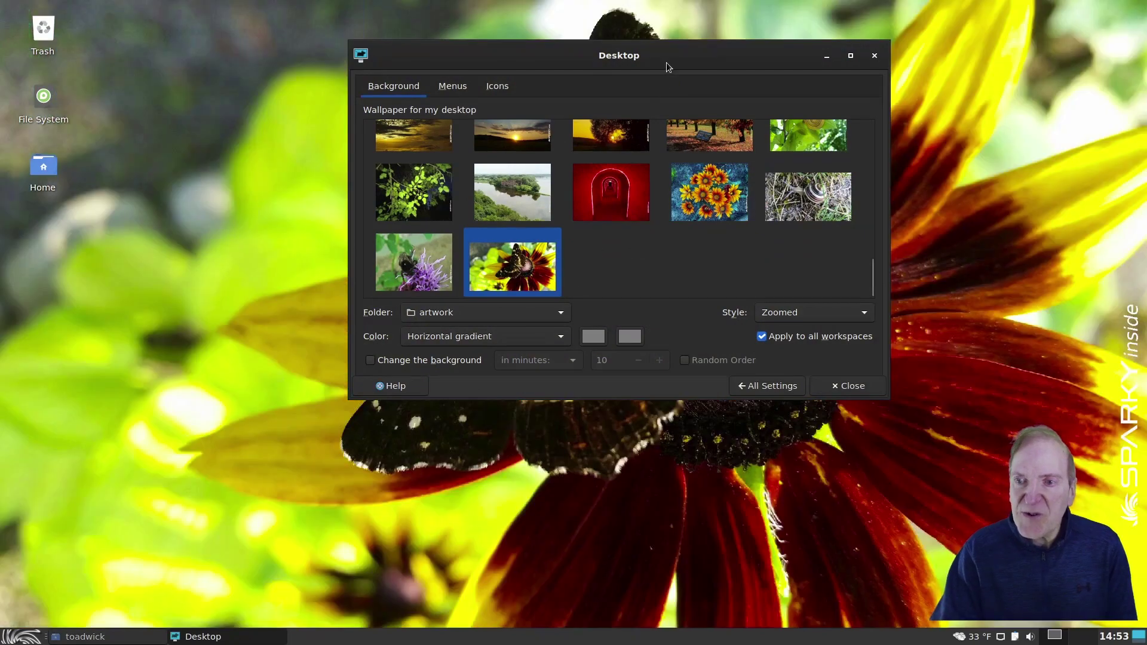
drag(667, 67, 567, 77)
click(617, 207)
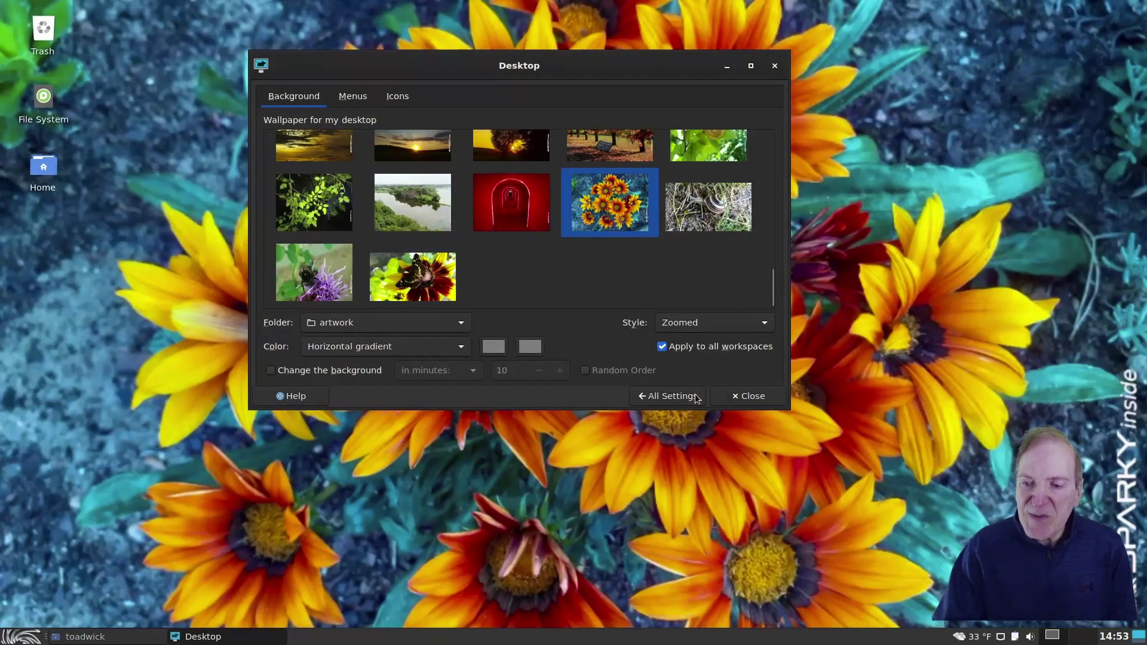
click(1142, 634)
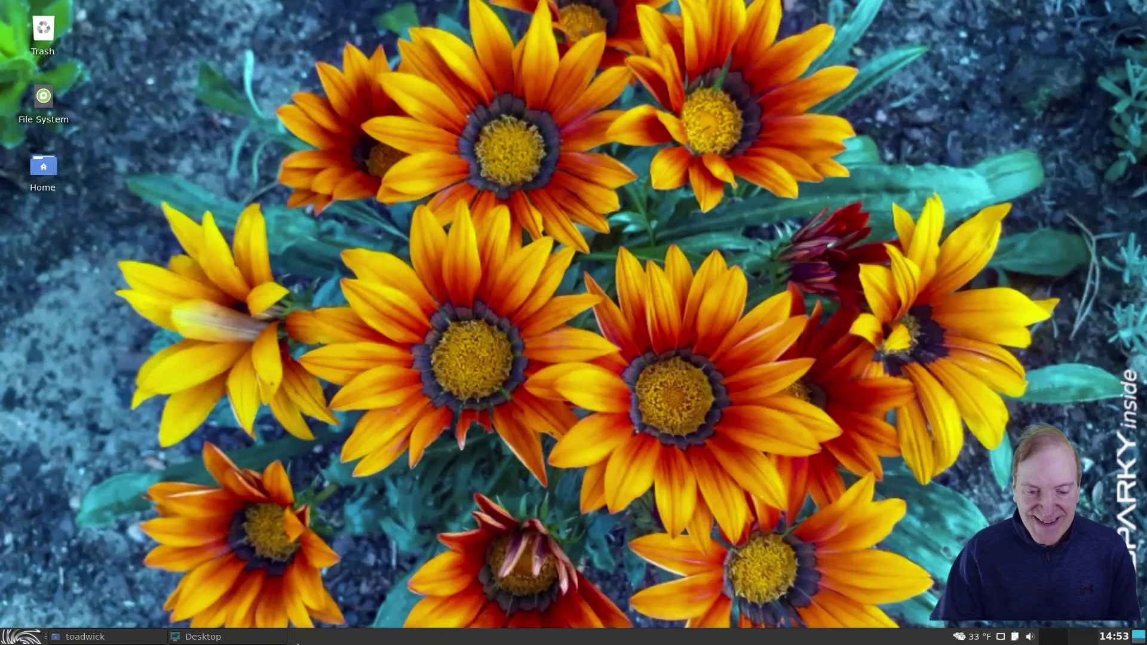
click(218, 638)
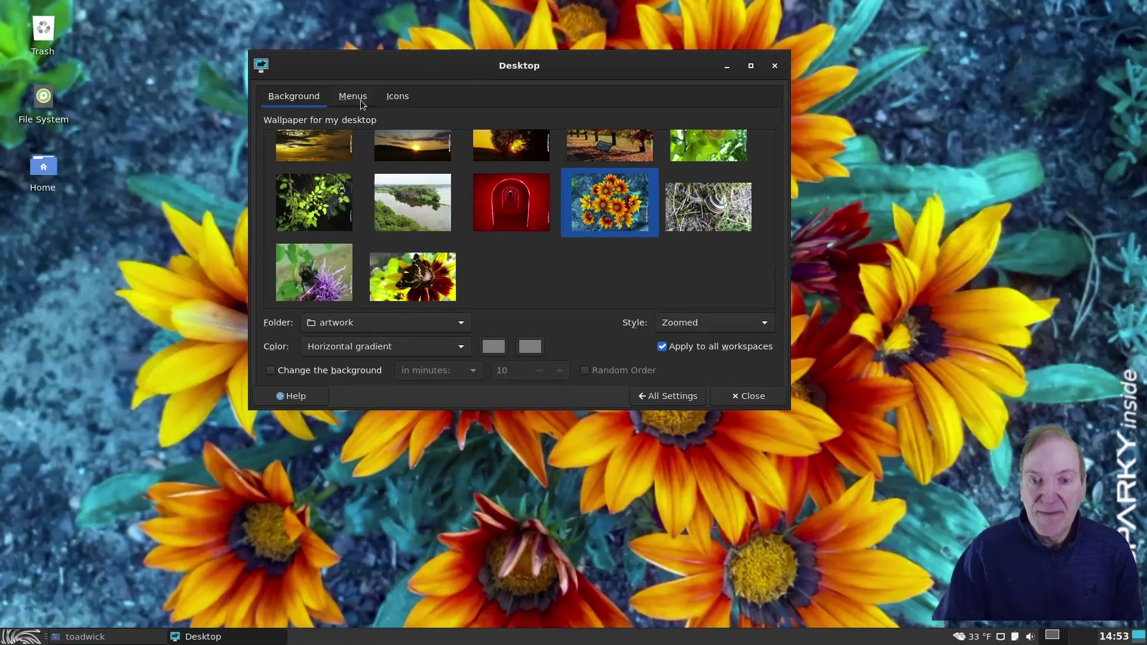
Step: Review the Menus and Icons tabs, toggle the File System desktop icon off and on, then return to All Settings
click(362, 105)
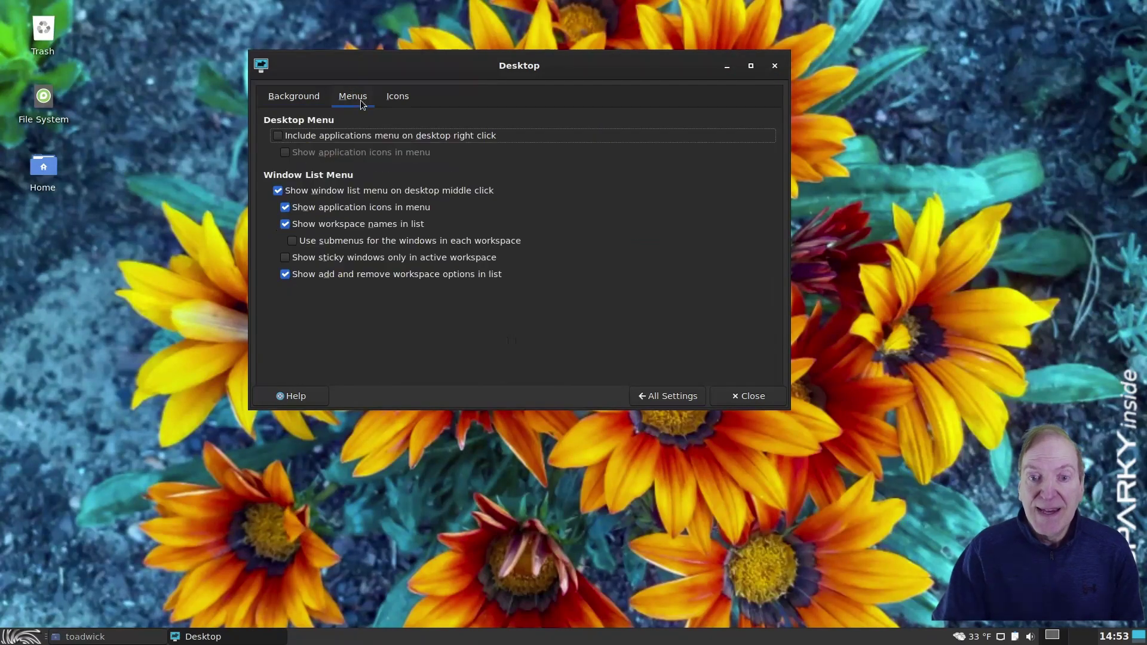
click(394, 101)
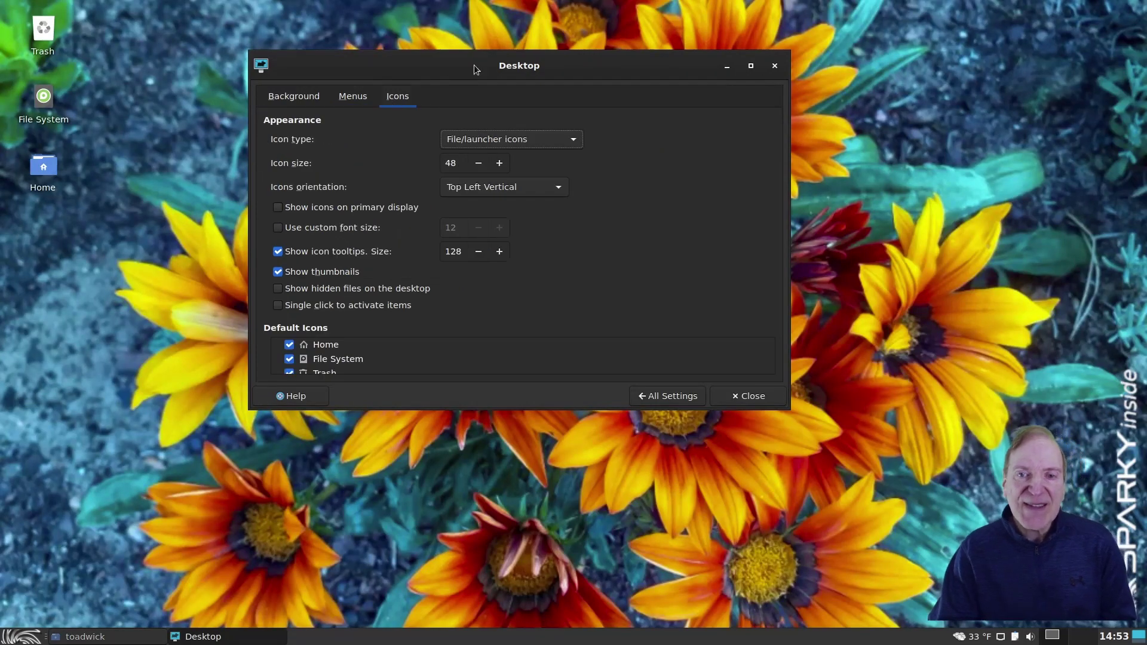
drag(476, 69, 613, 62)
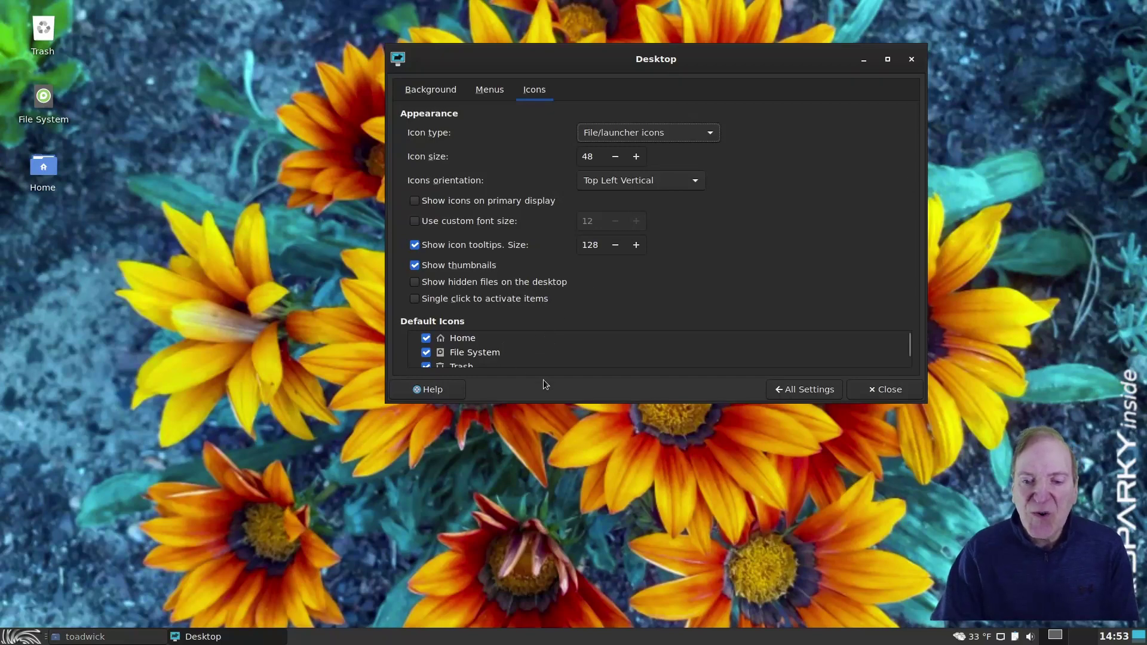
drag(553, 399, 554, 468)
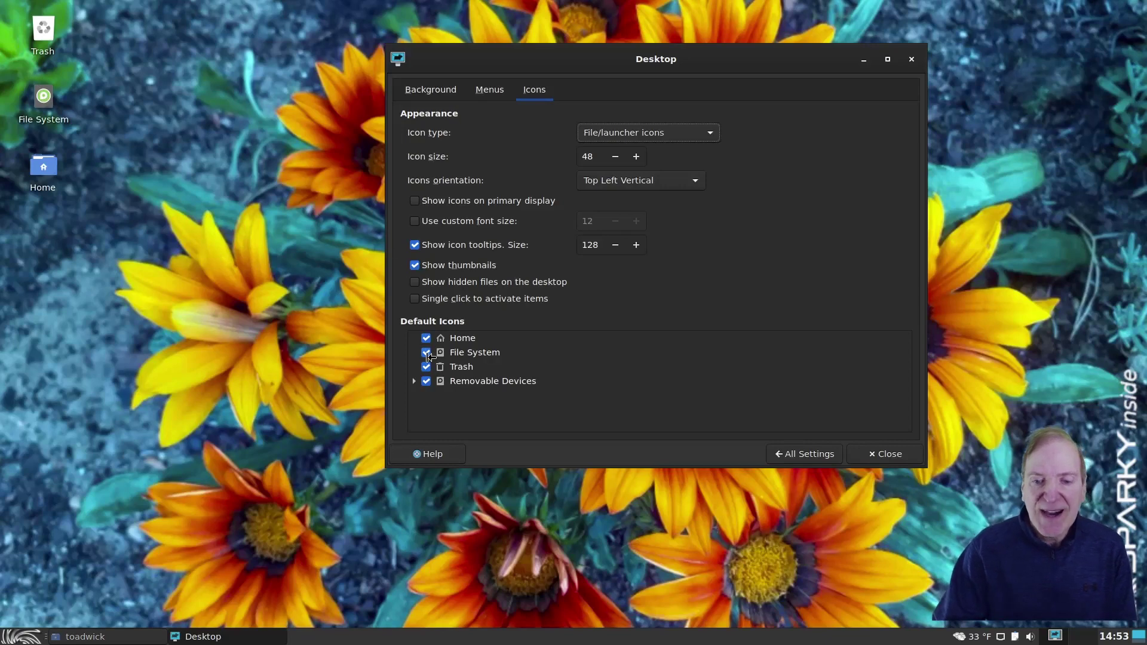
click(426, 353)
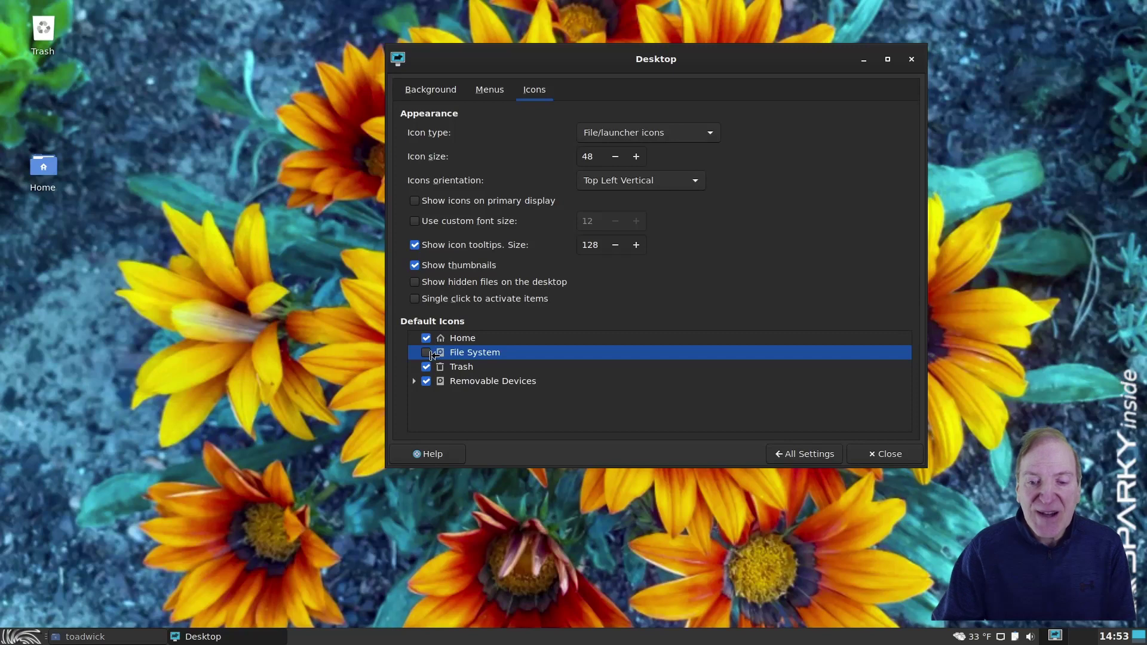
click(426, 353)
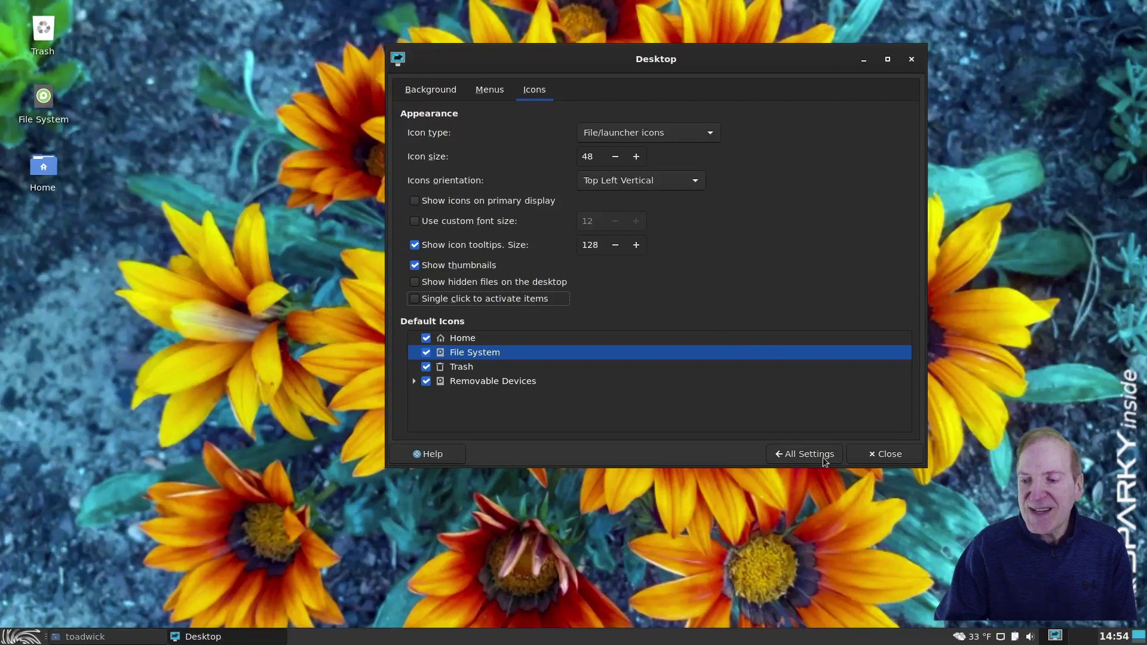
click(806, 456)
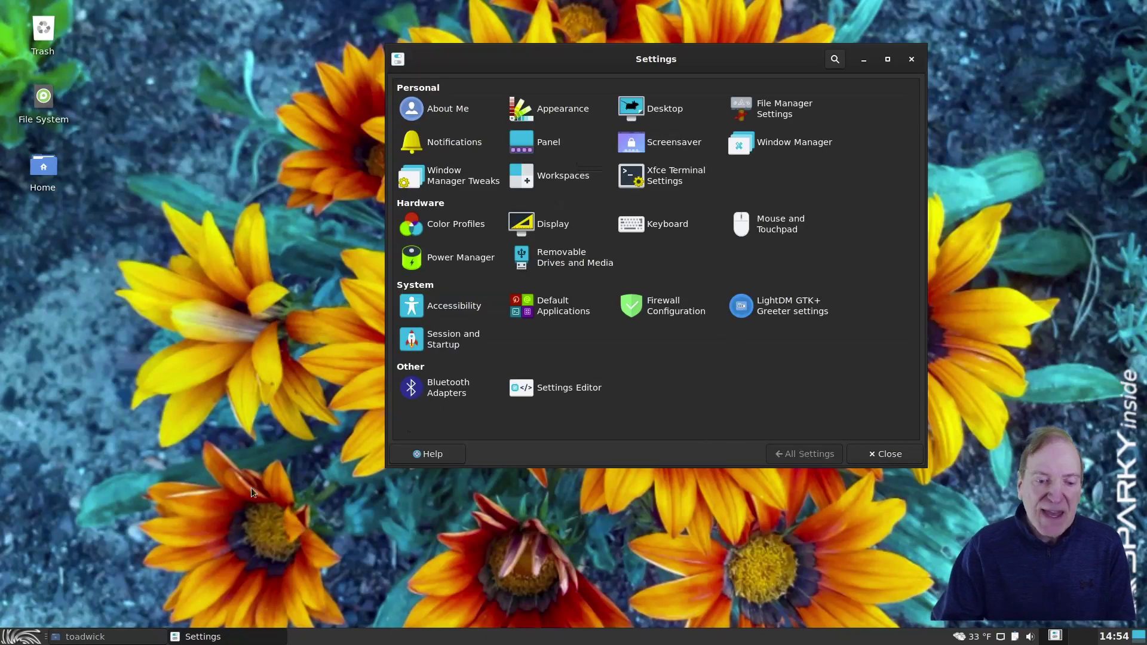
Step: Restore and enlarge the home folder window and open Thunar's Preferences on Behavior
click(100, 638)
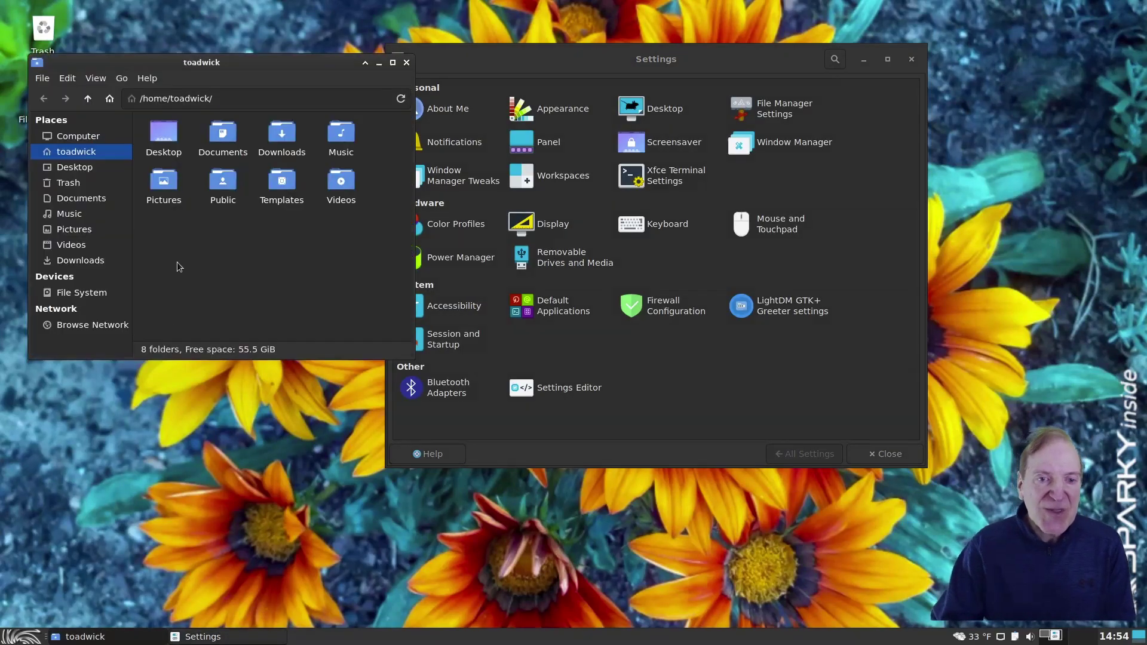
drag(412, 357, 612, 482)
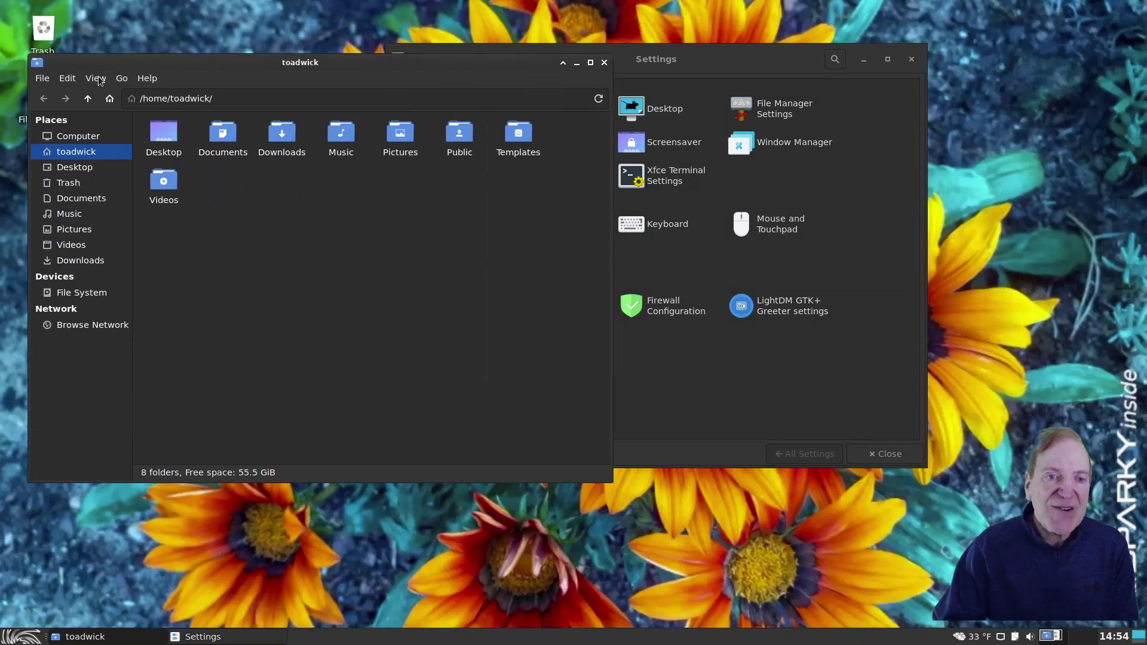
click(68, 78)
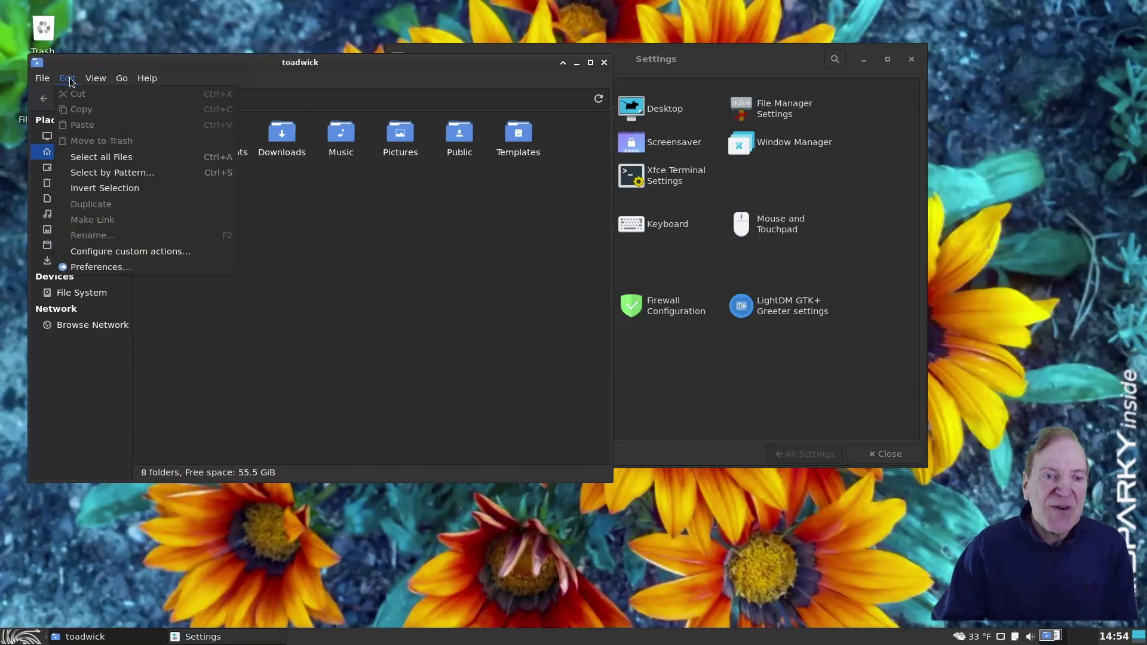
click(109, 266)
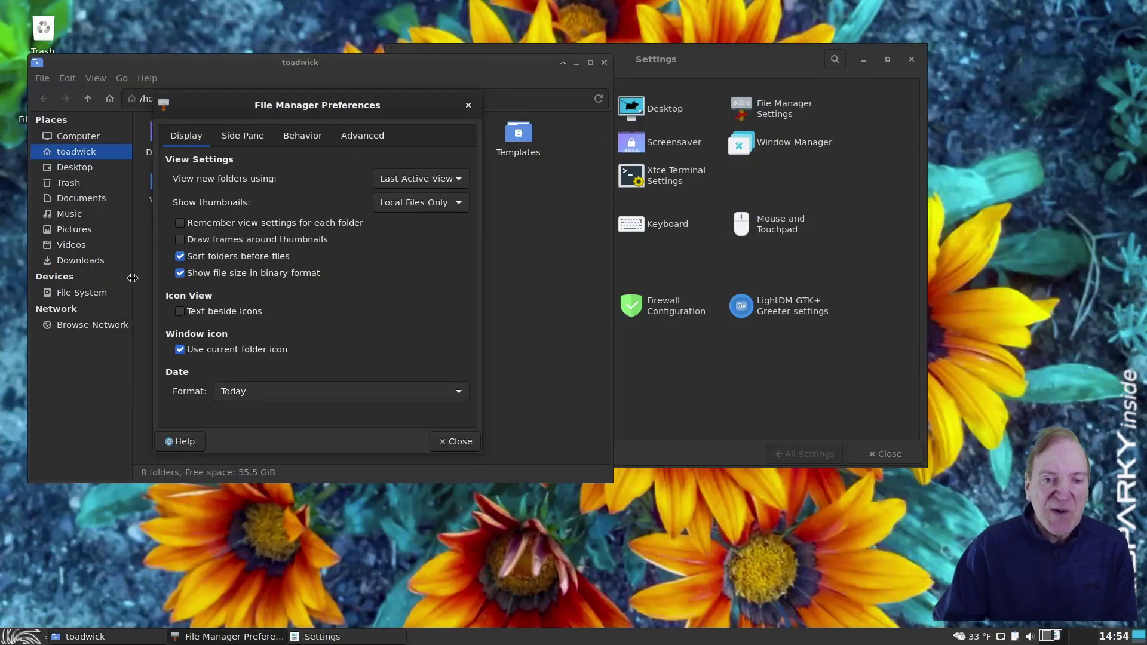
click(305, 141)
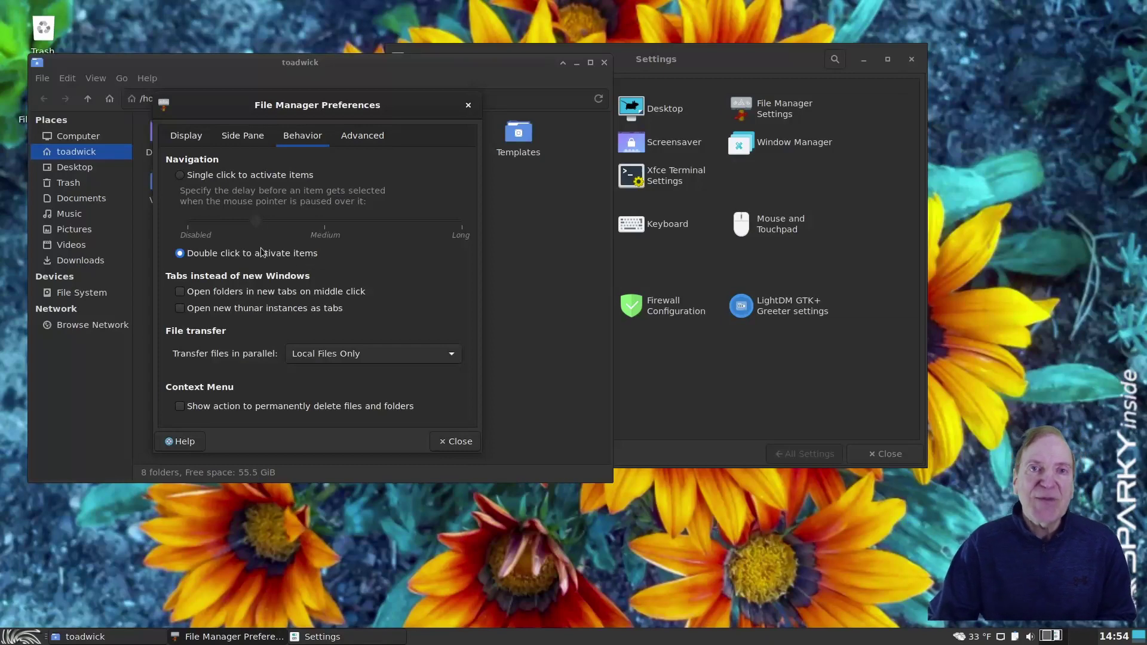
Step: Set items to activate on double click, then look over the Advanced, Side Pane and Display tabs
click(179, 176)
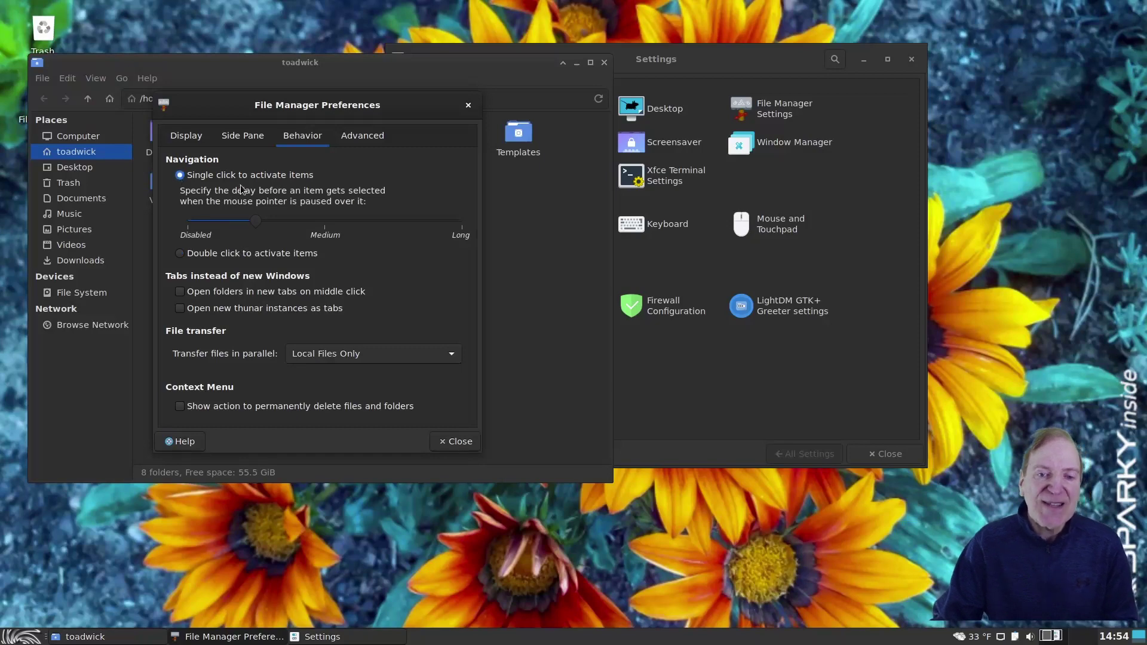
click(181, 254)
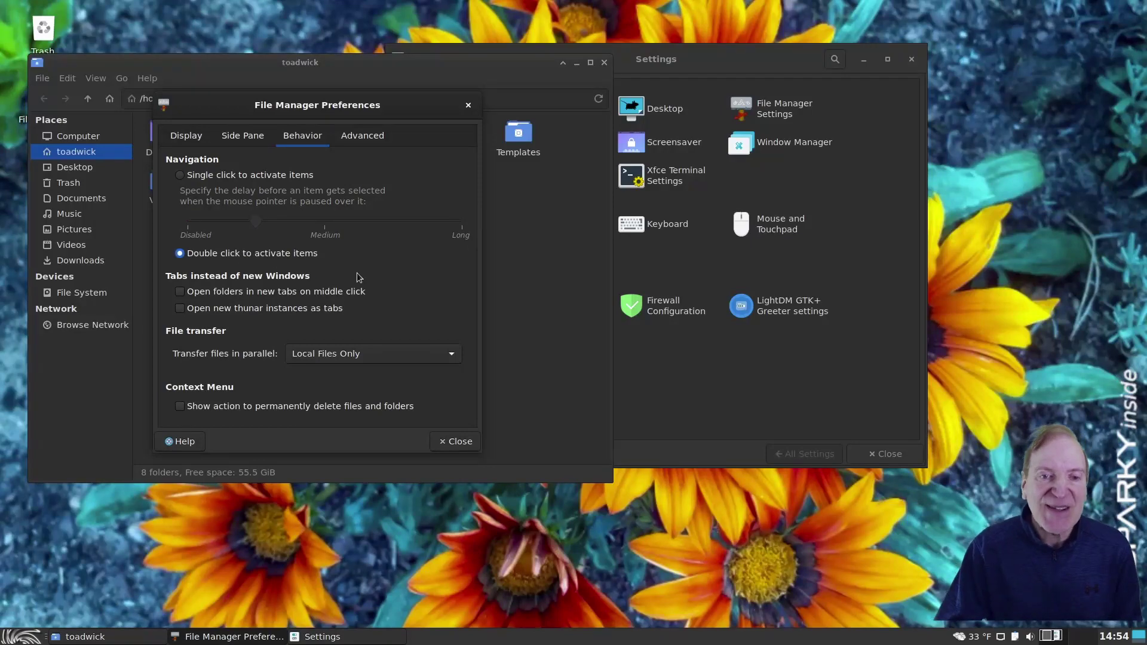
click(366, 137)
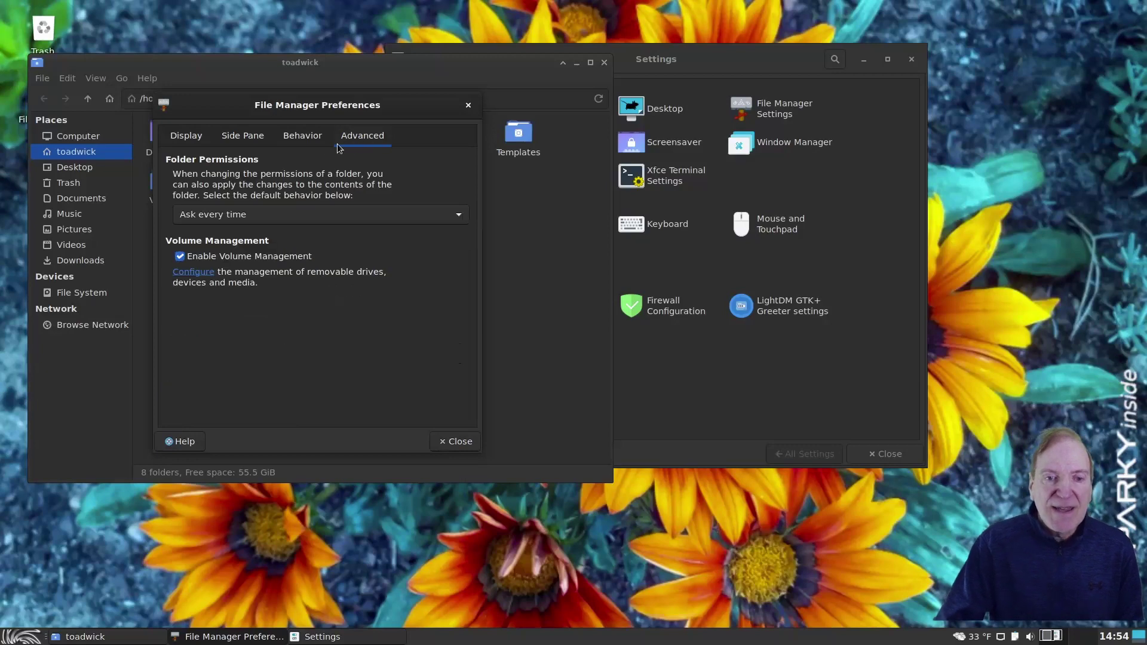
click(238, 136)
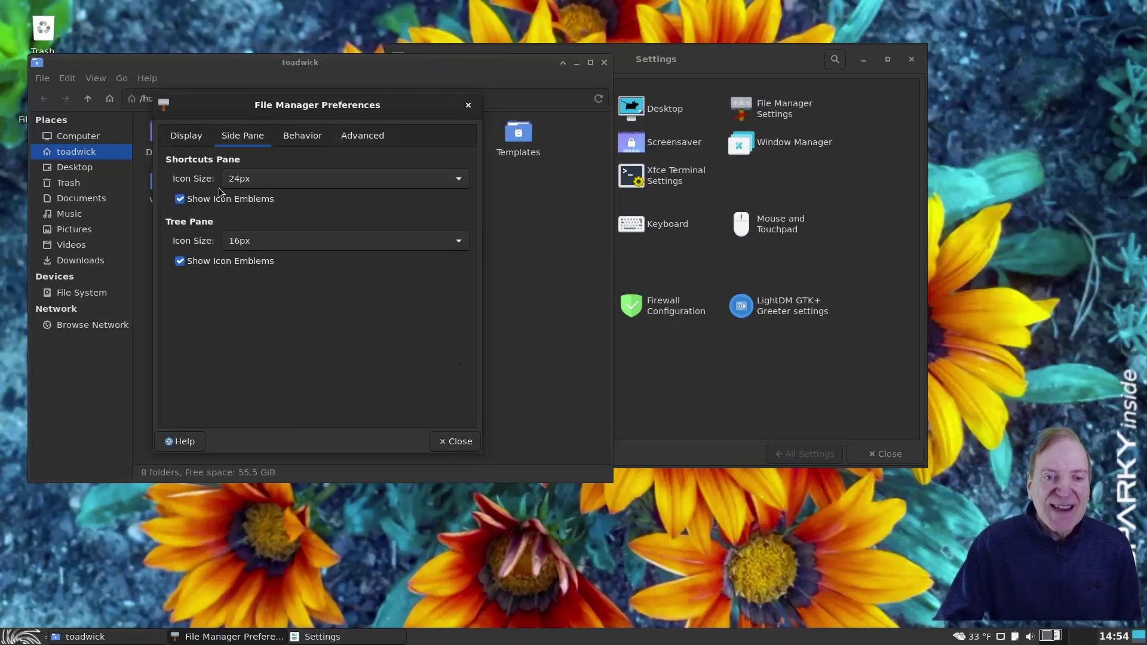
click(189, 141)
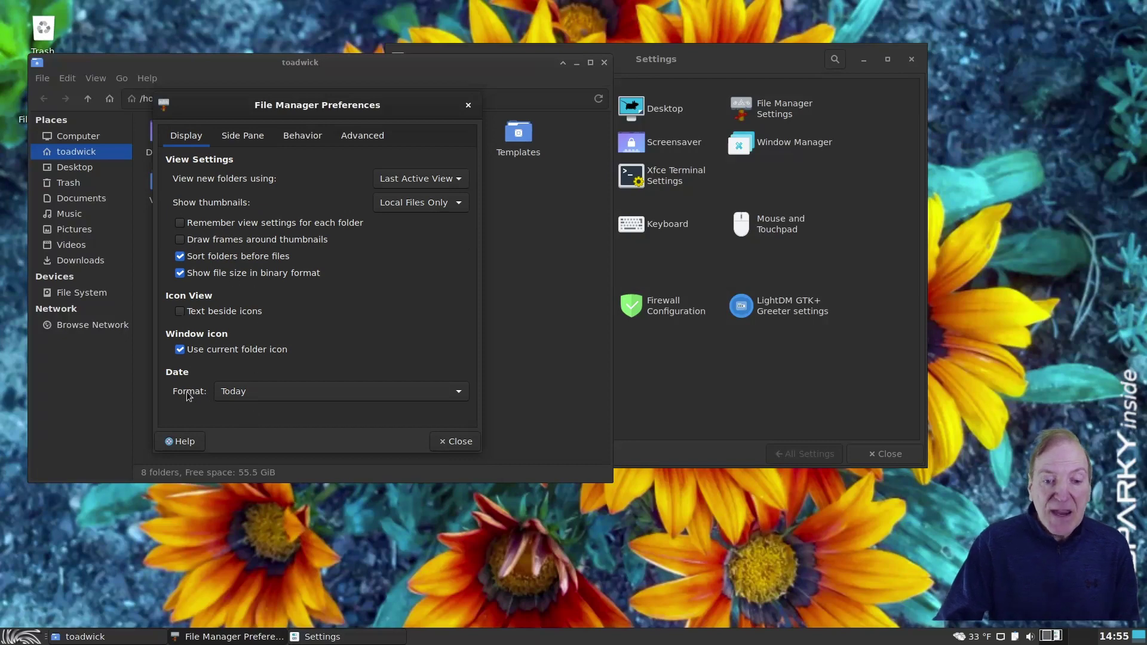
Step: Set Thunar's date format to 'Today at 02:54:25 PM' and show thumbnails Always
click(459, 393)
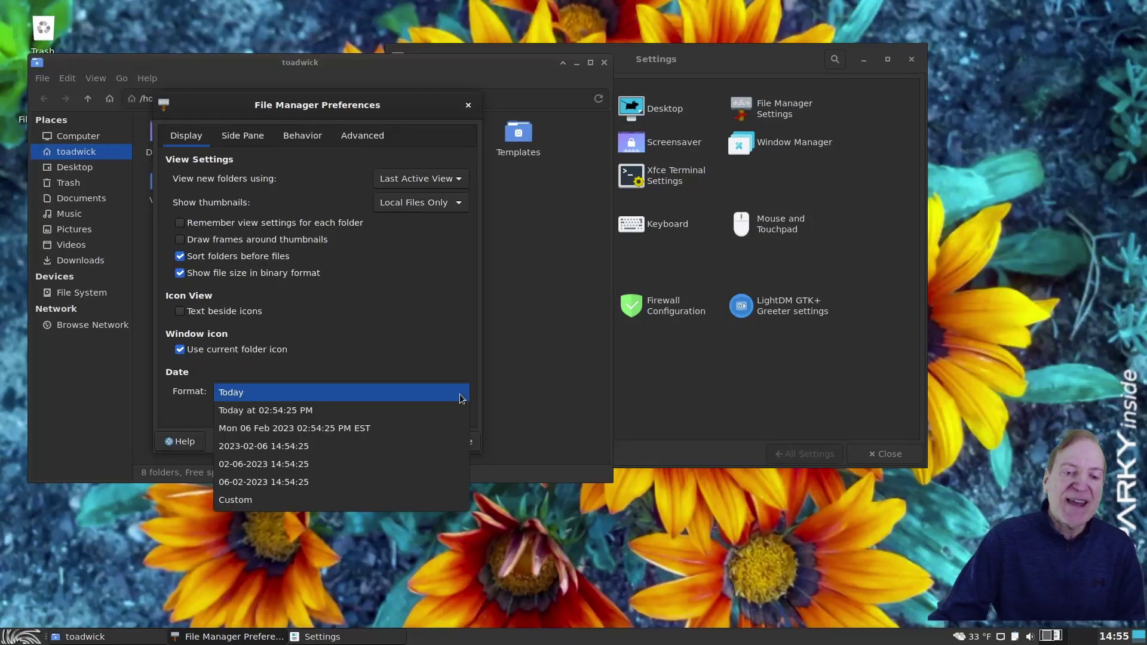
click(295, 412)
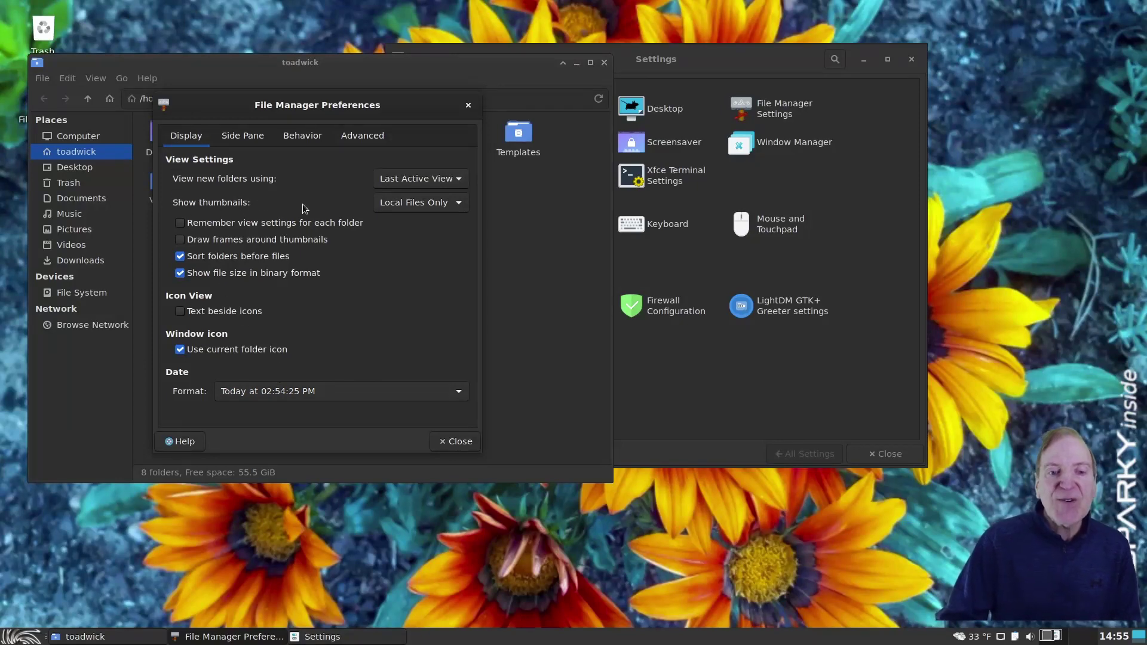
click(457, 204)
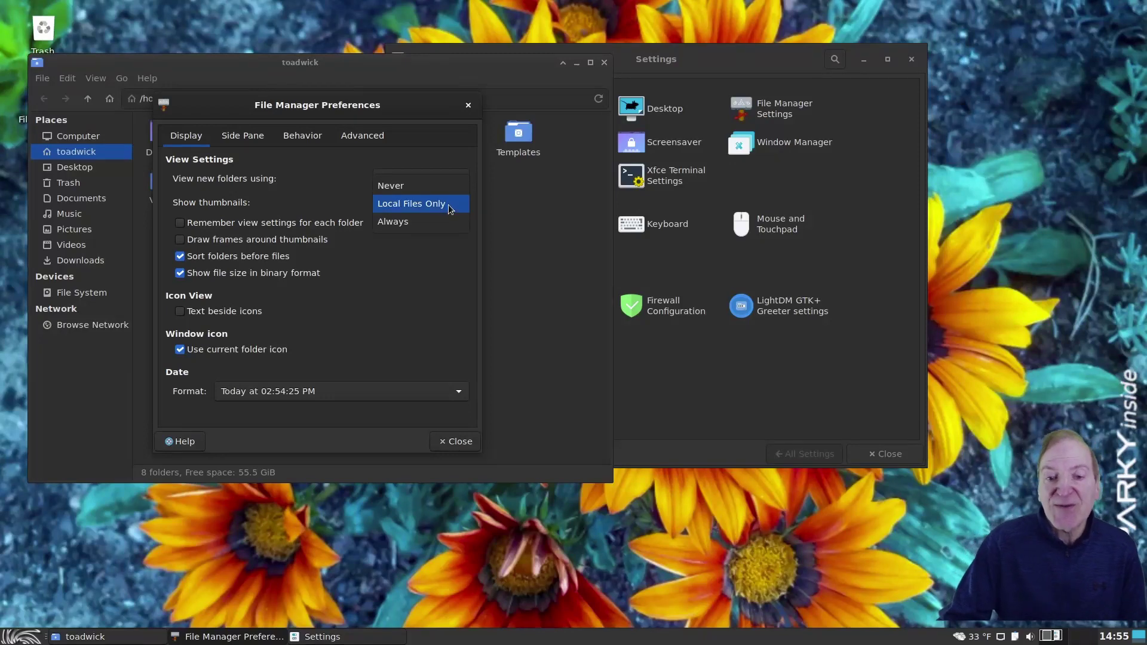
click(428, 221)
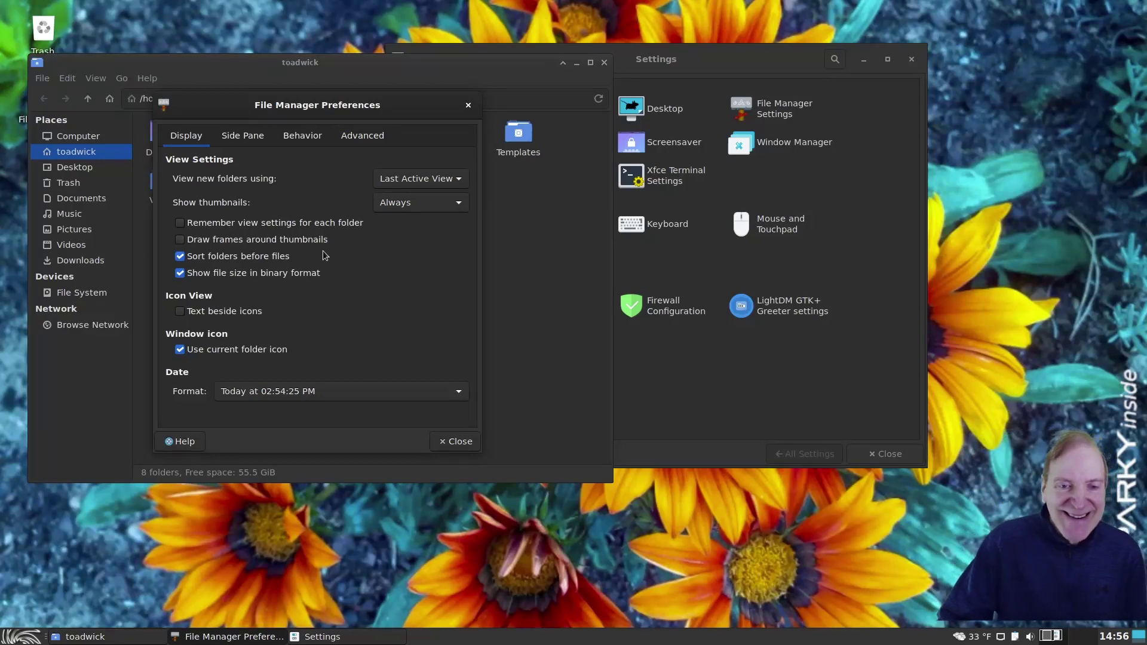
Step: Close File Manager Preferences, dismiss the View menu, and move the Settings window down-right
click(469, 106)
click(96, 78)
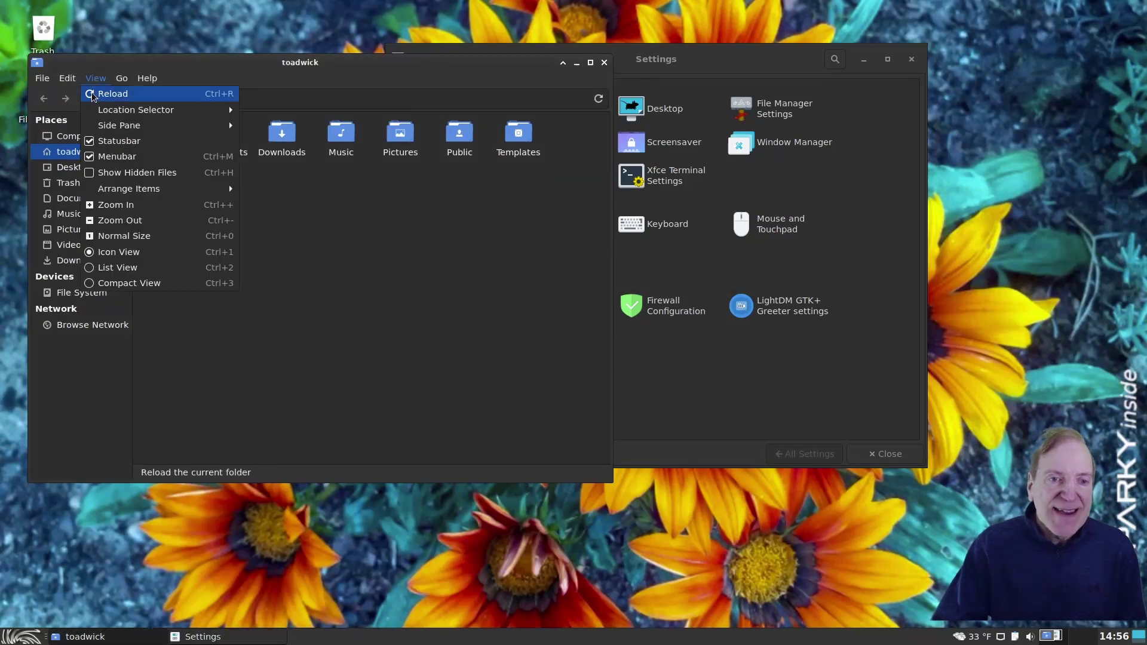
mouse_move(118, 130)
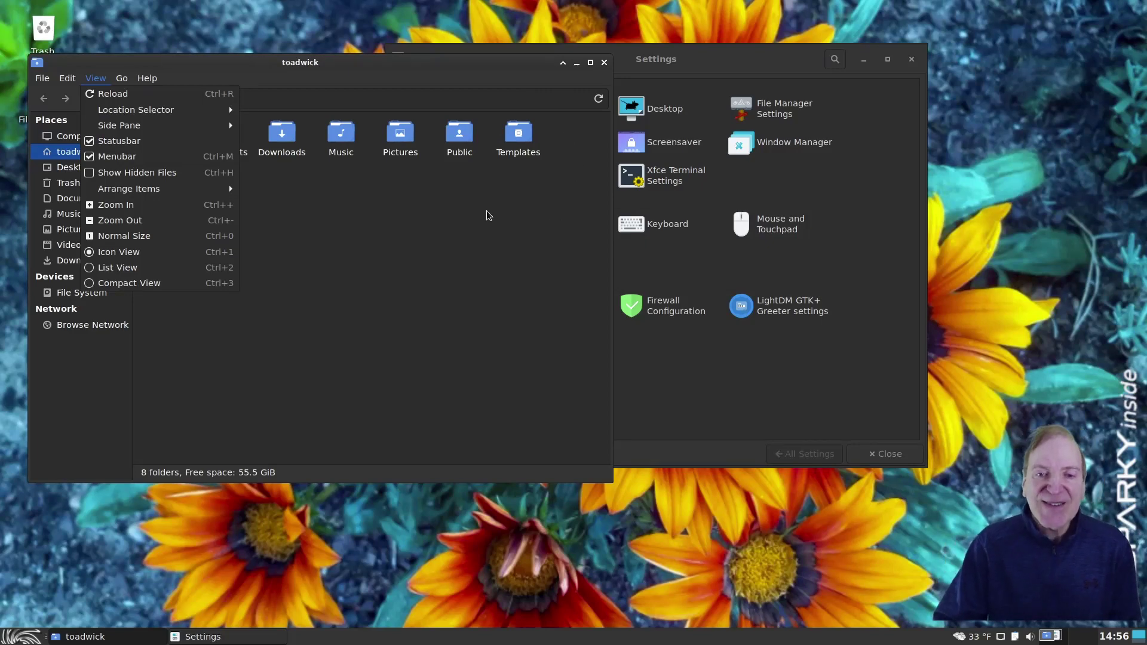
click(434, 239)
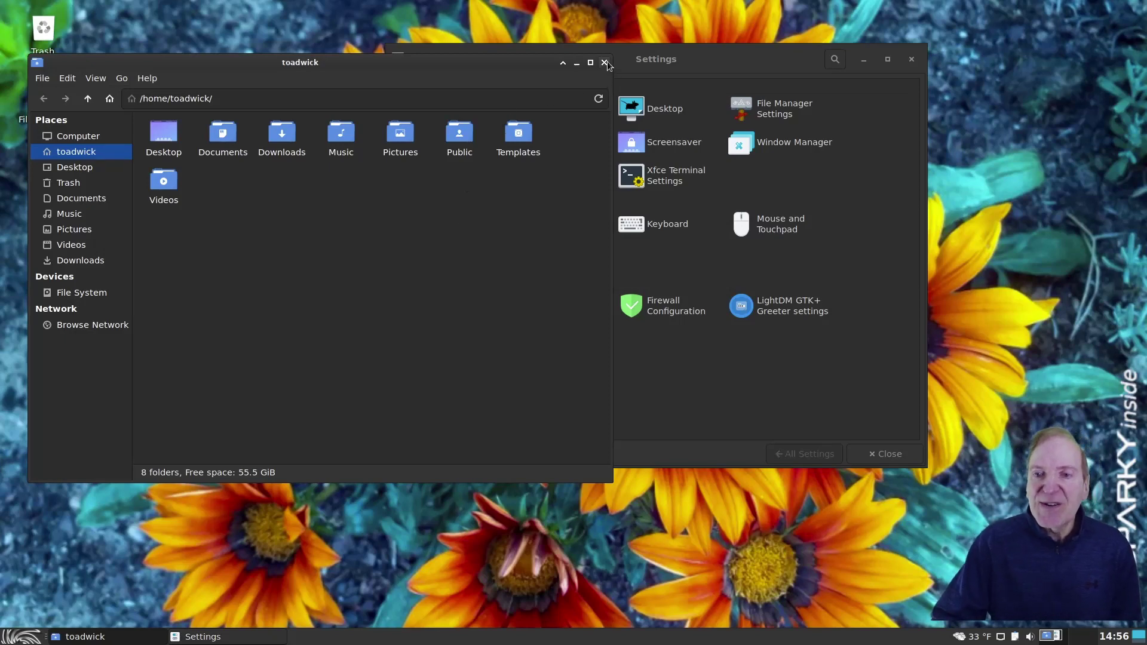
click(695, 61)
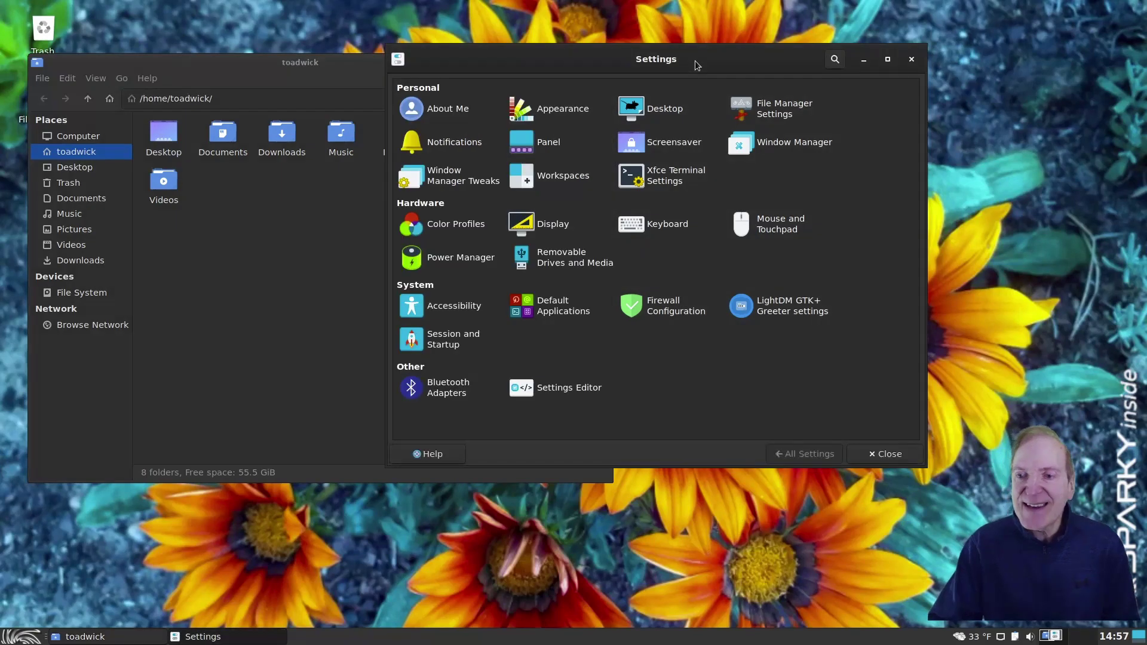
drag(695, 64, 767, 130)
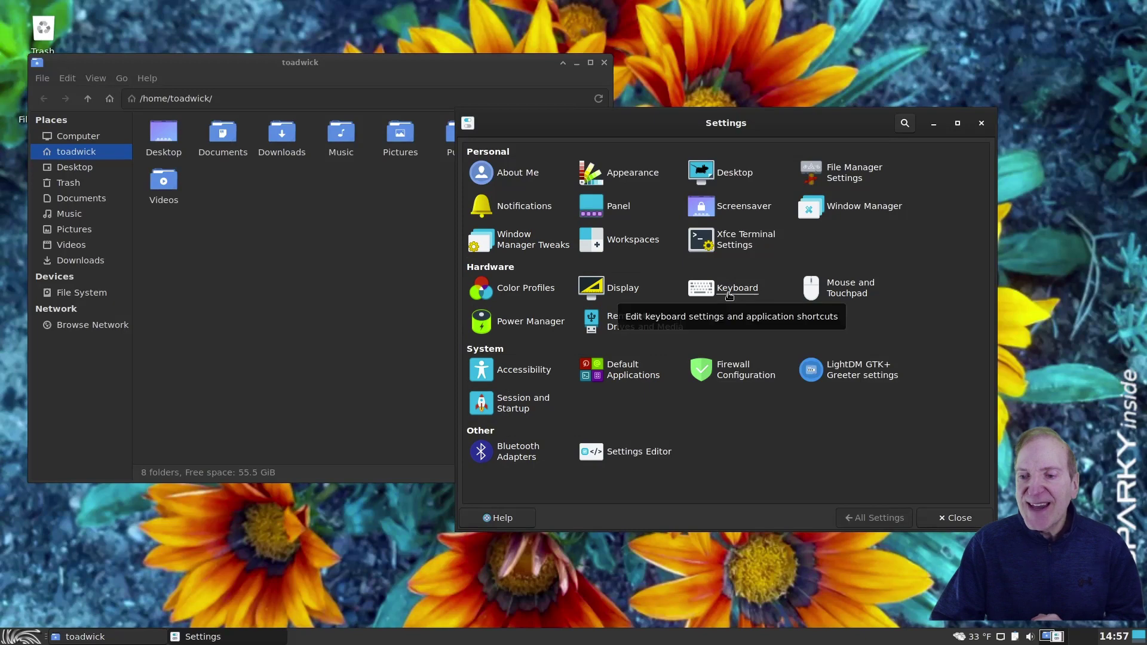
Step: Enable 'Restore num lock state on startup' in the Keyboard settings
click(729, 292)
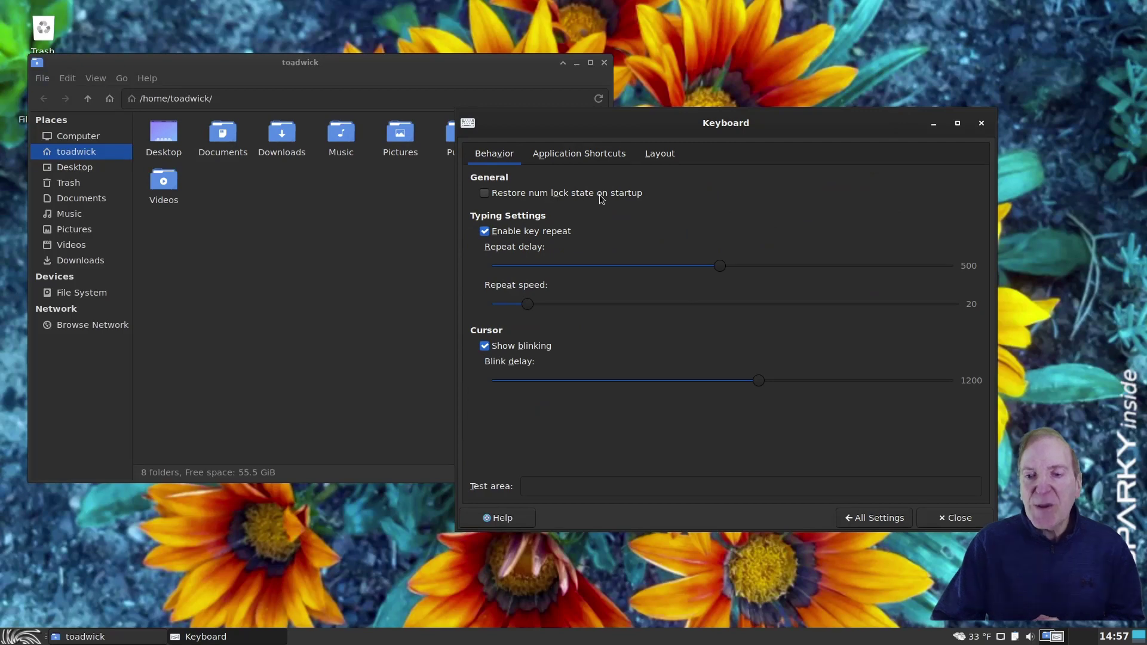
click(485, 194)
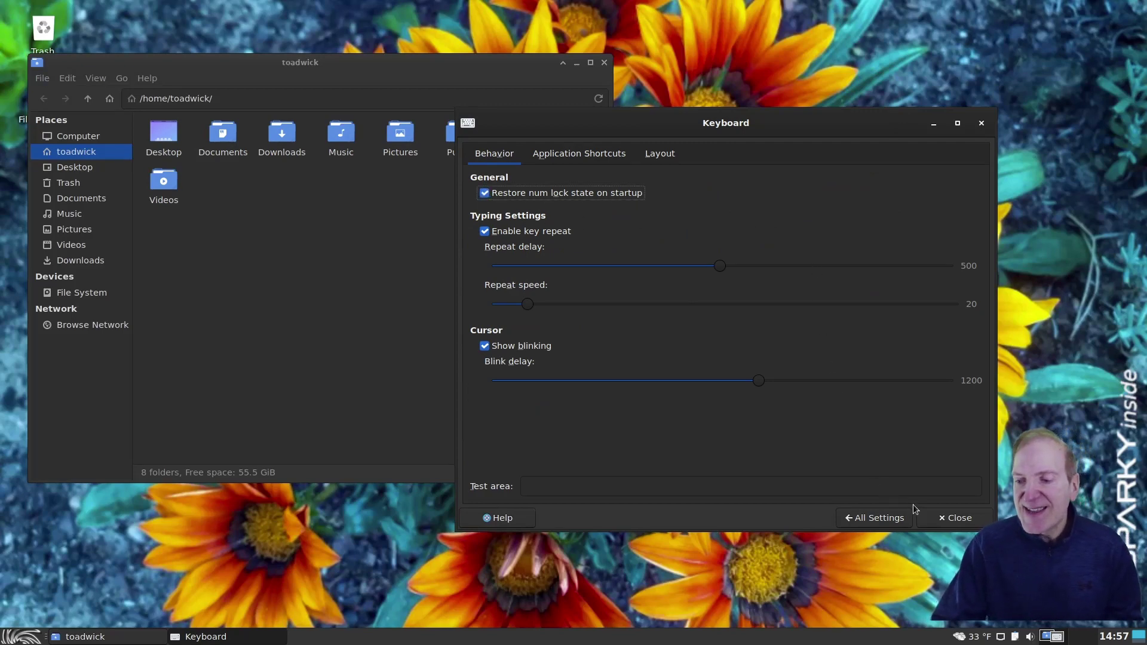
click(876, 521)
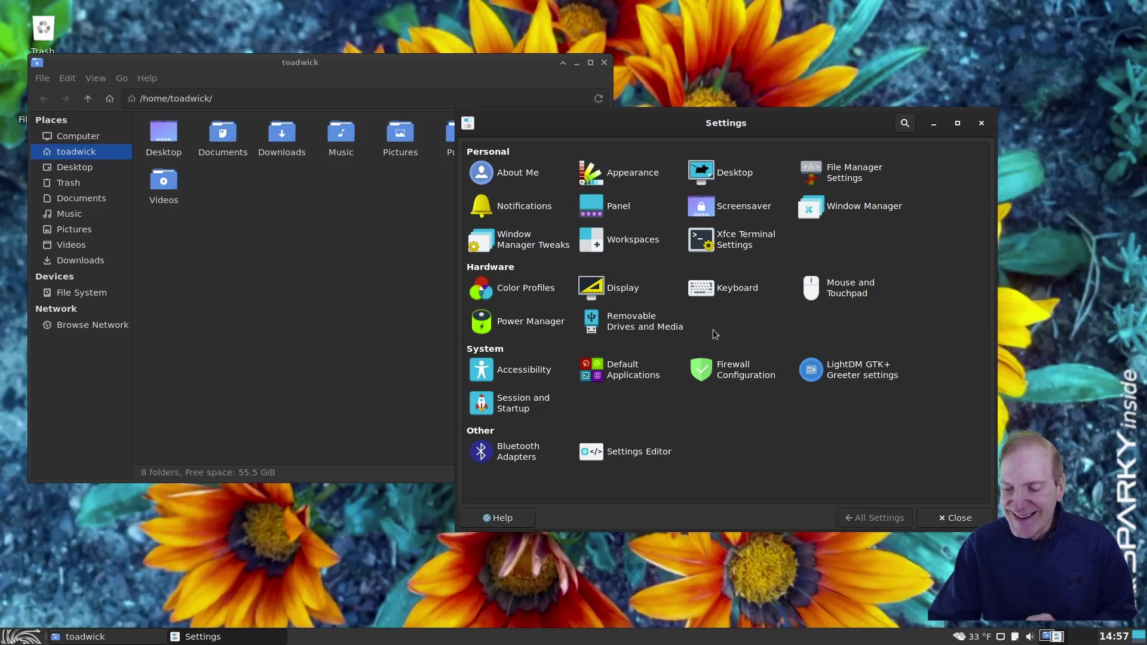
Step: Set the cursor theme to Adwaita and raise the cursor size to 22
click(841, 286)
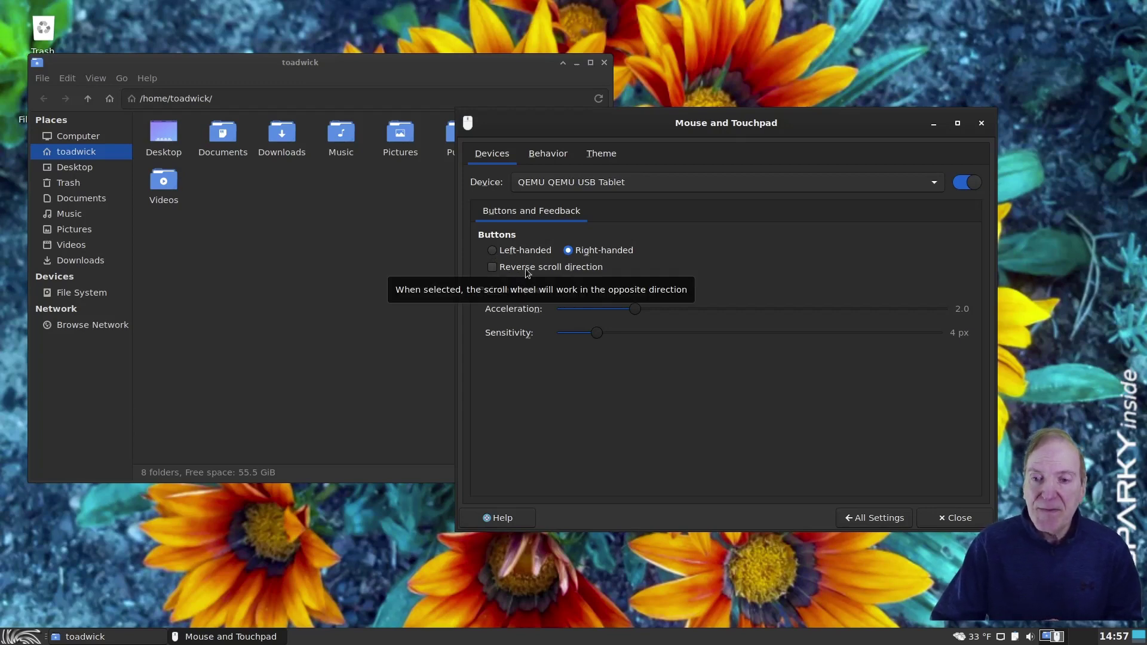
click(542, 154)
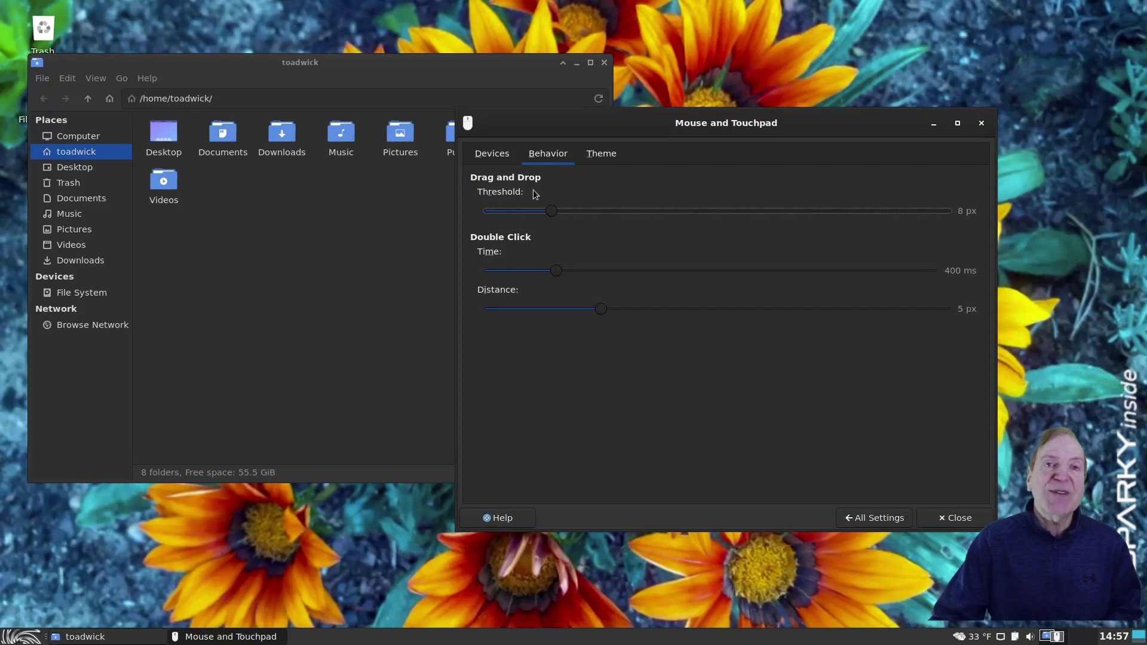
click(600, 154)
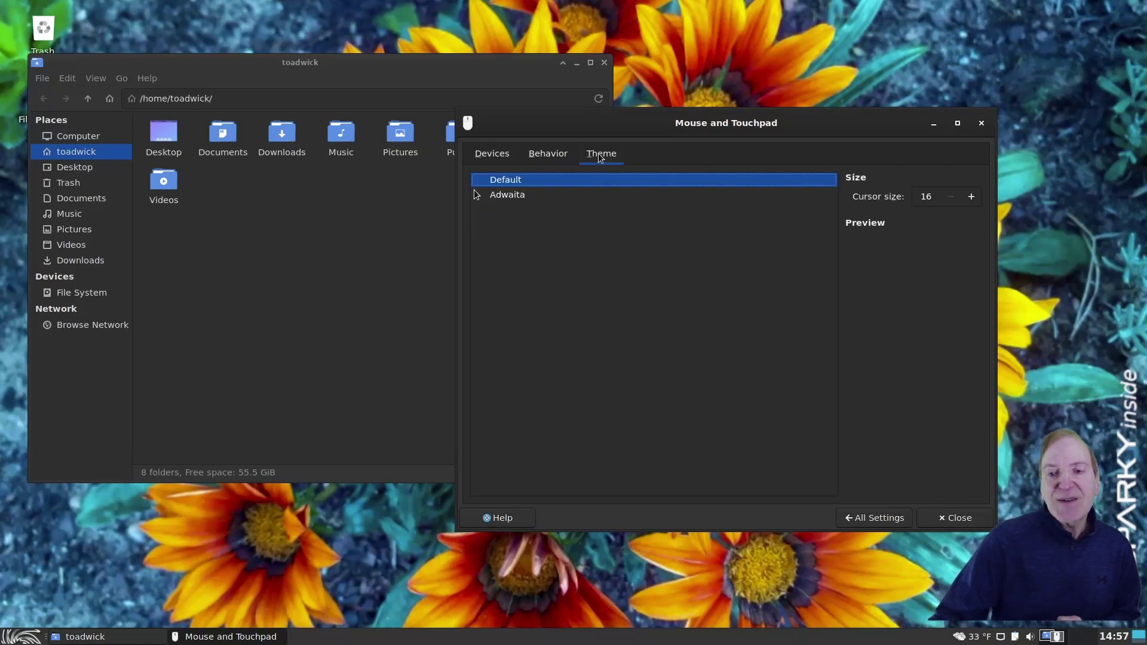
click(520, 197)
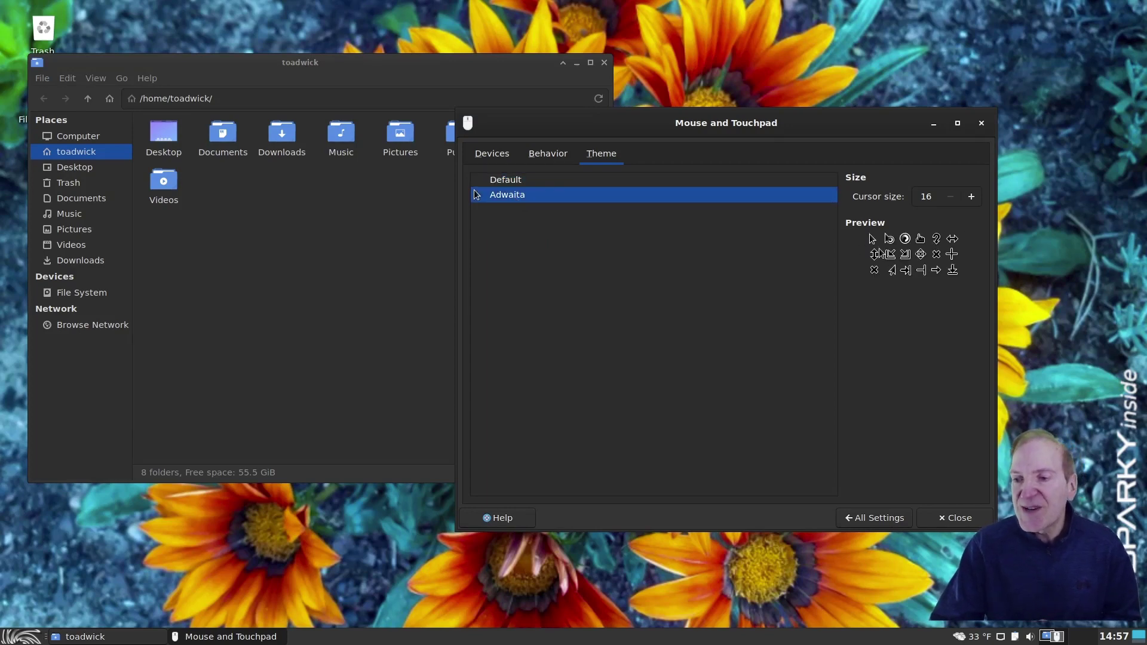
click(971, 197)
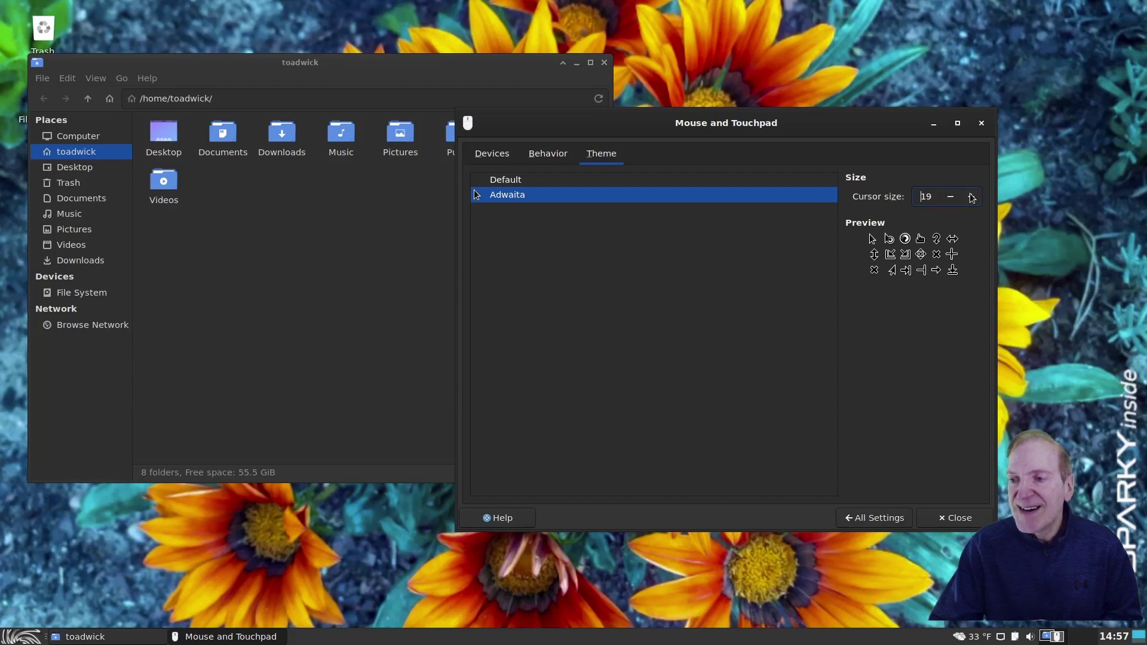
click(972, 197)
click(971, 197)
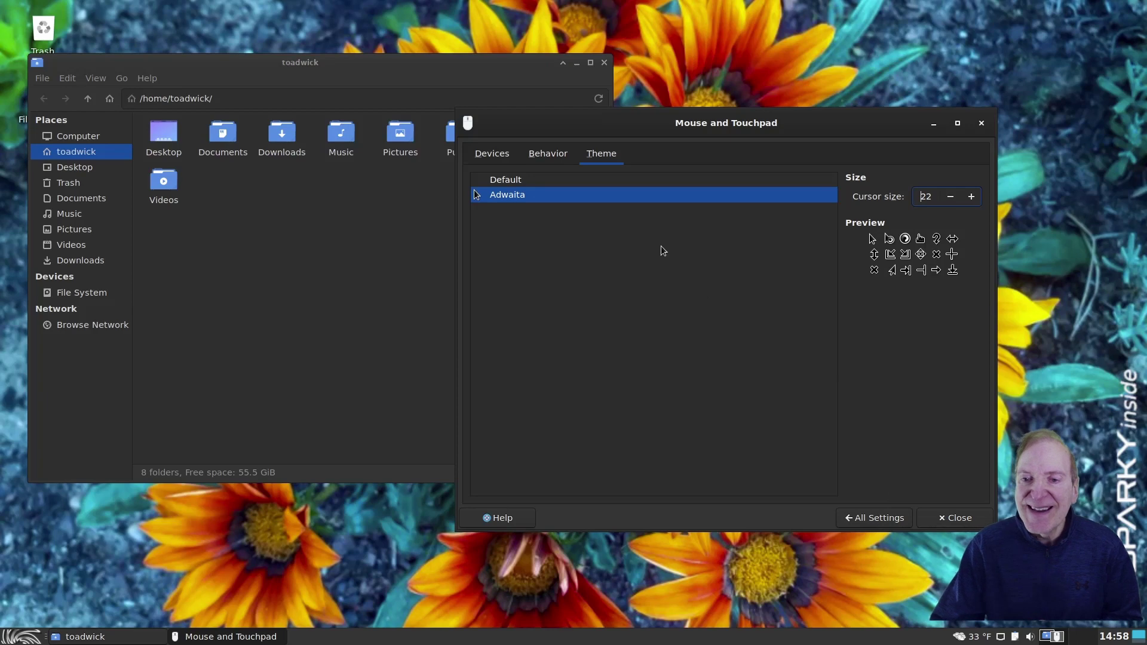
Step: Return to the Settings overview and rearrange it alongside the file manager window
click(866, 519)
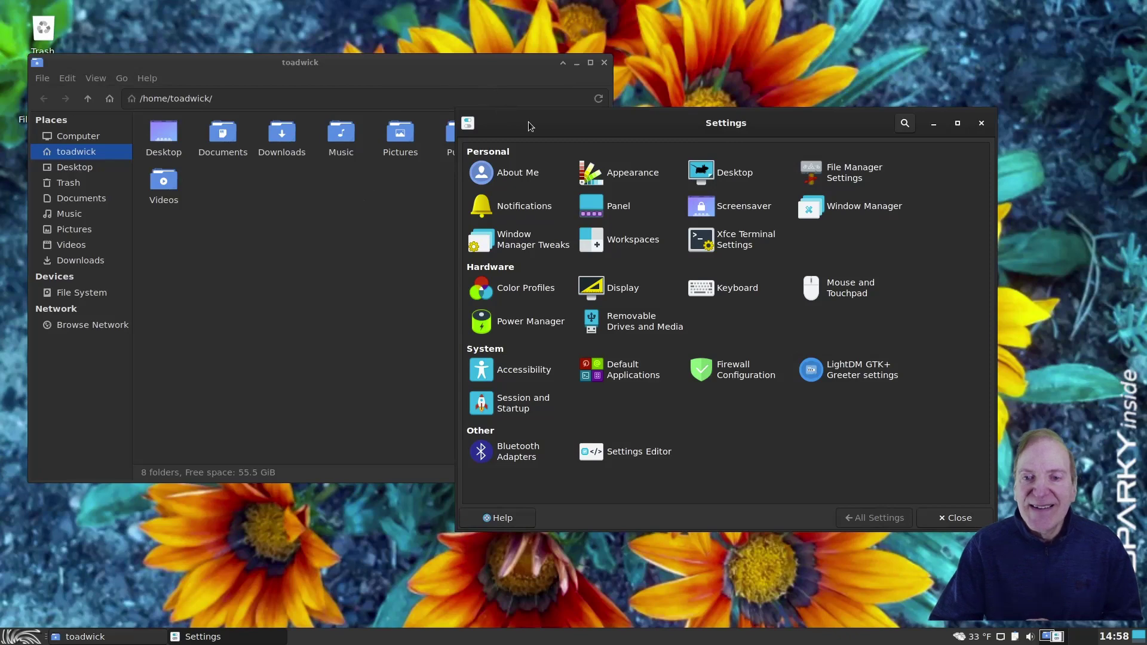
drag(530, 120, 614, 81)
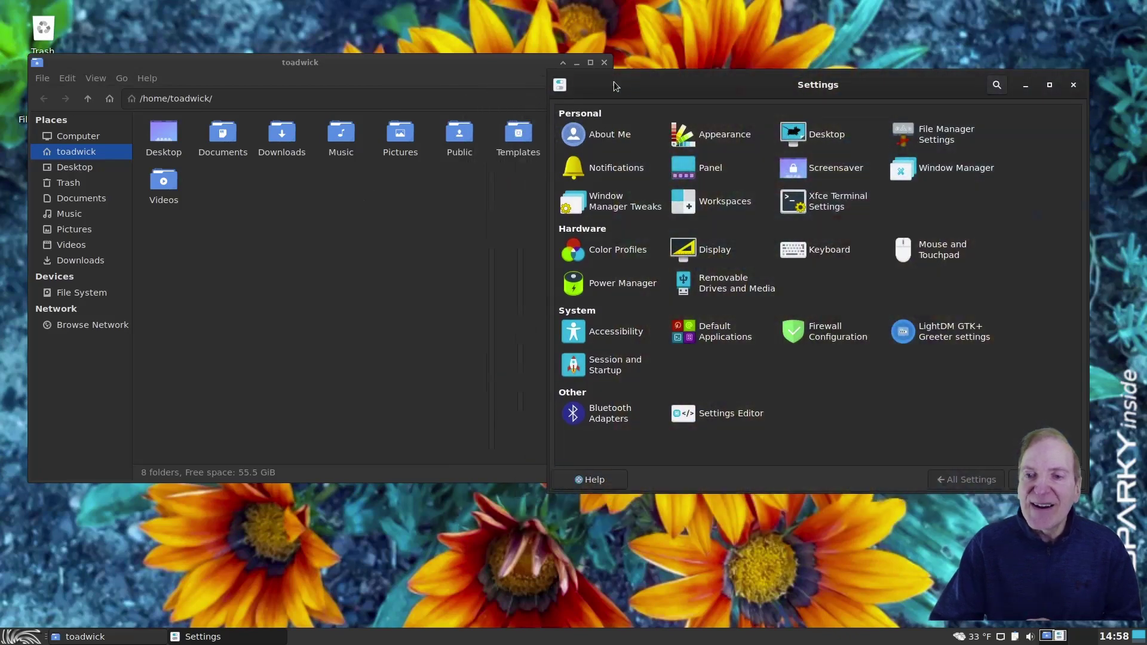
click(460, 70)
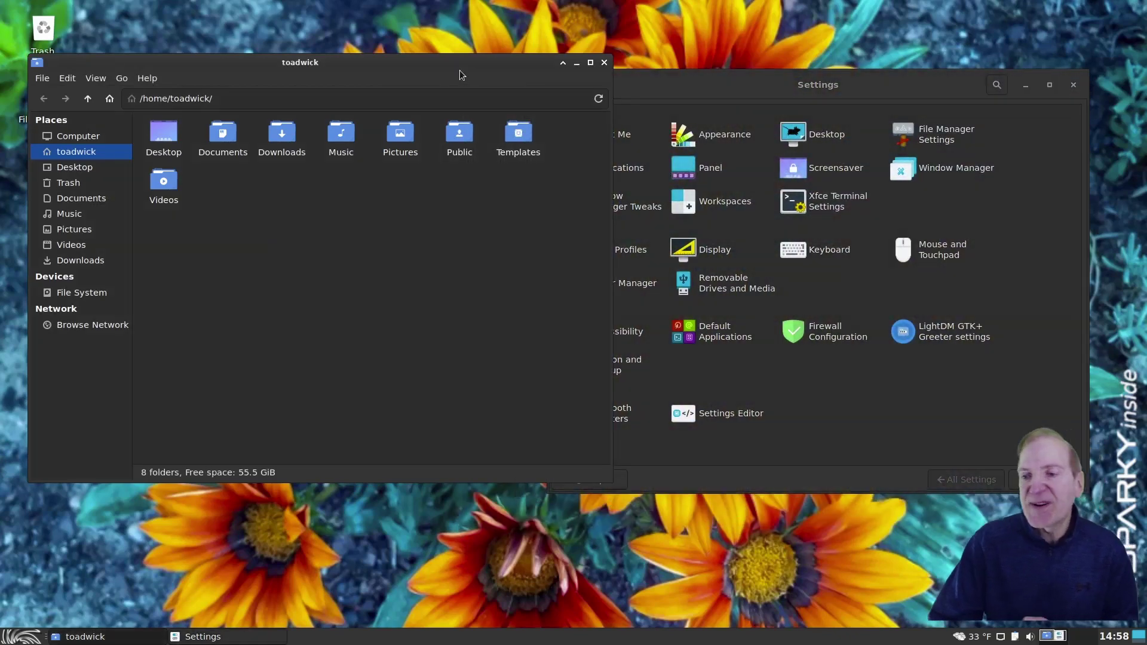
click(812, 392)
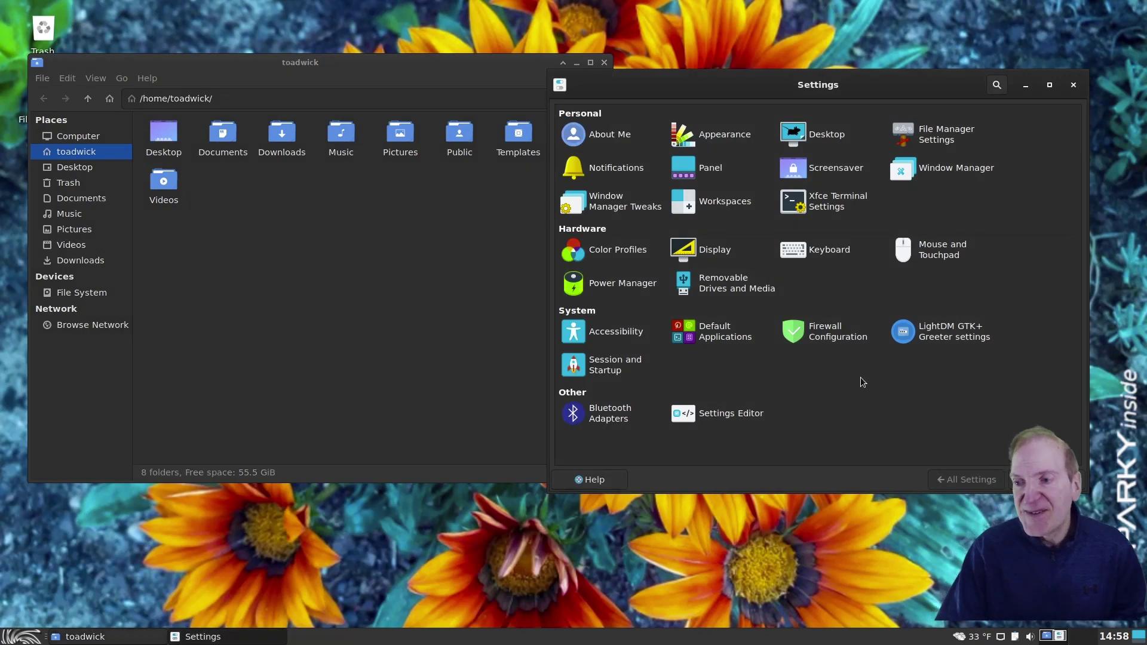
Step: Close the Settings manager, then launch Task Manager from Accessories and close it again
click(1074, 84)
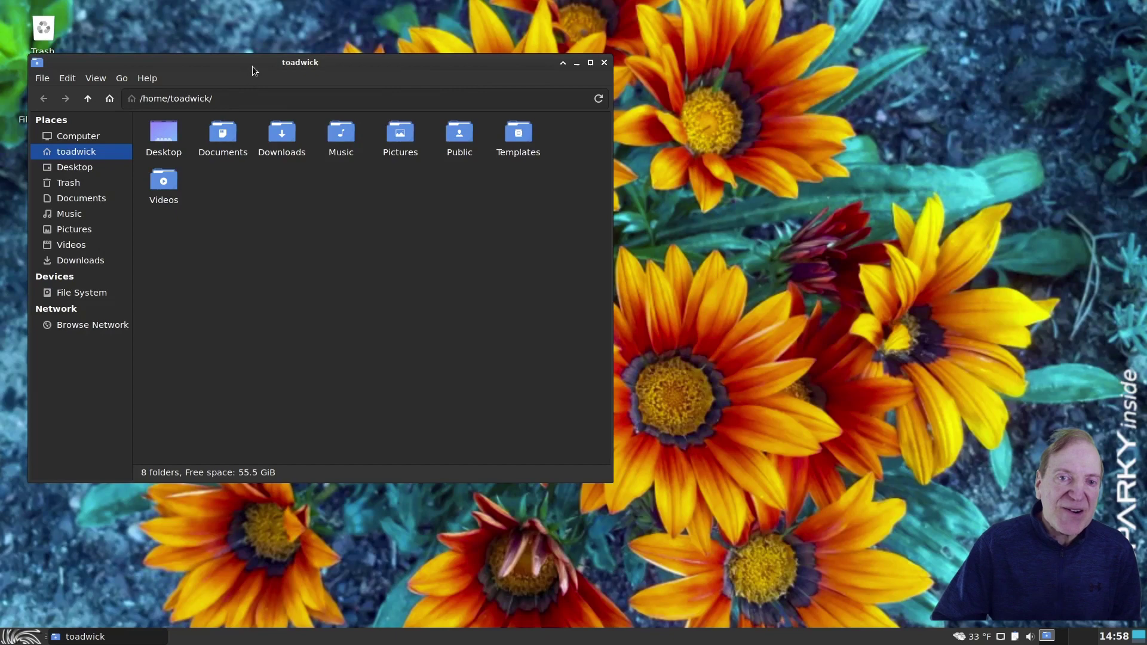
drag(253, 71, 303, 69)
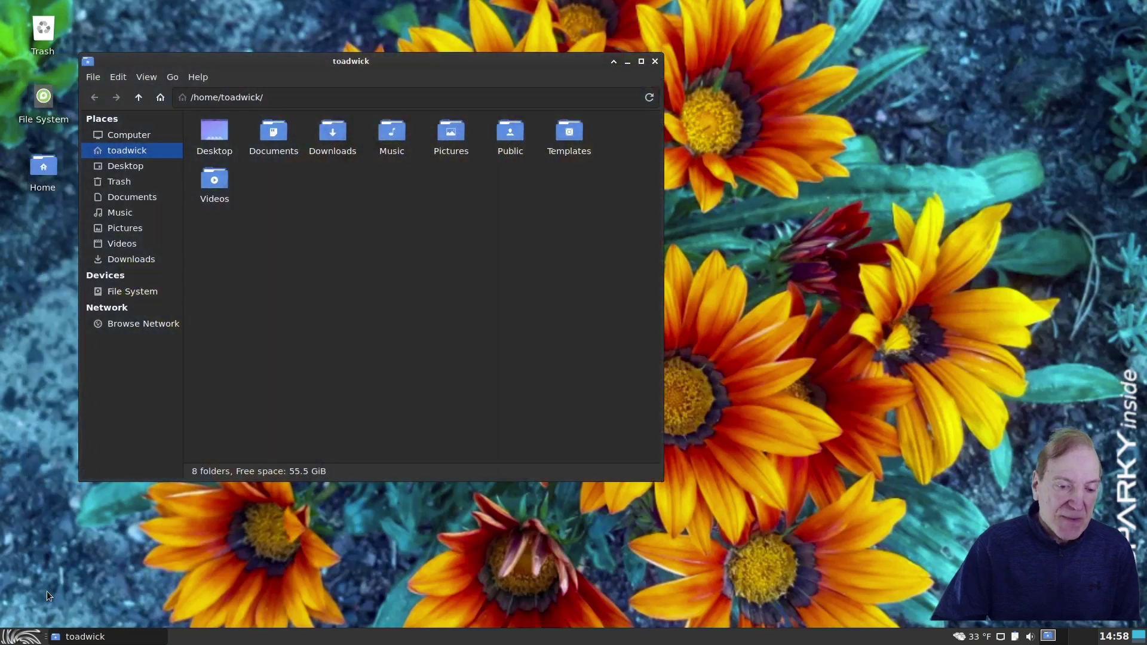
click(18, 636)
click(51, 445)
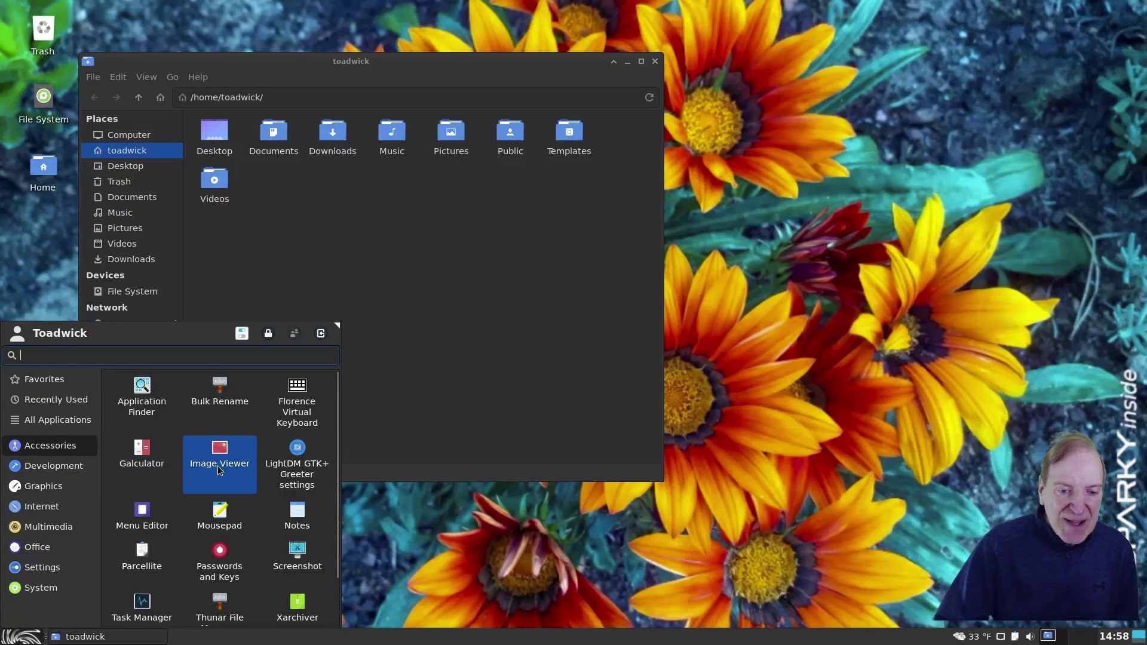
scroll(218, 469, down, 2)
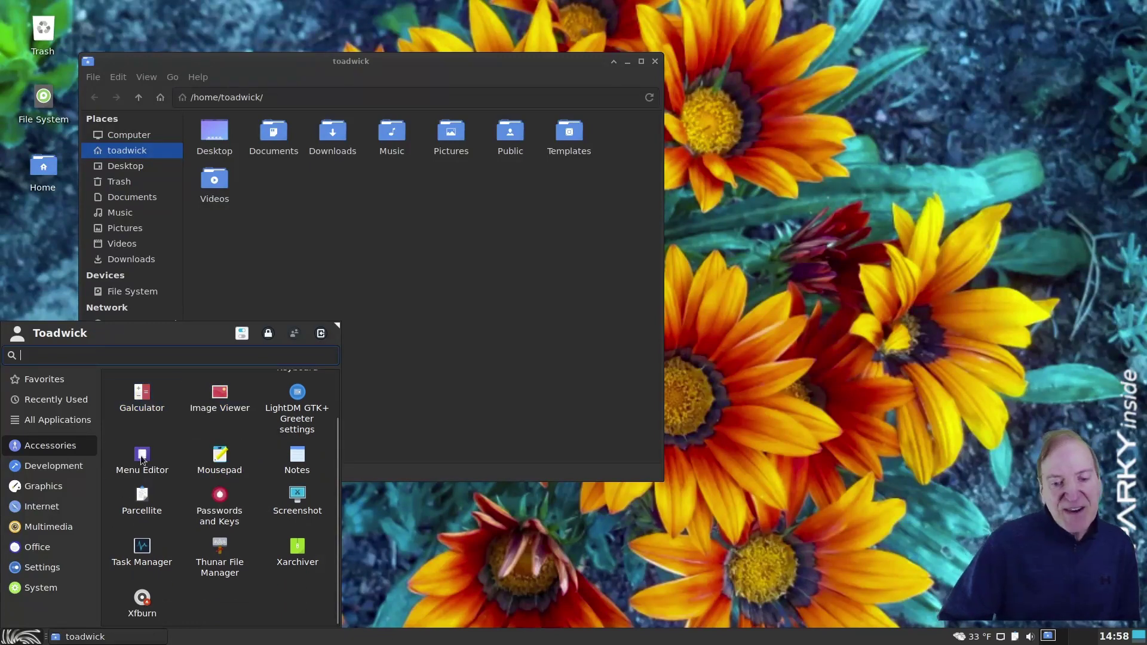
click(144, 547)
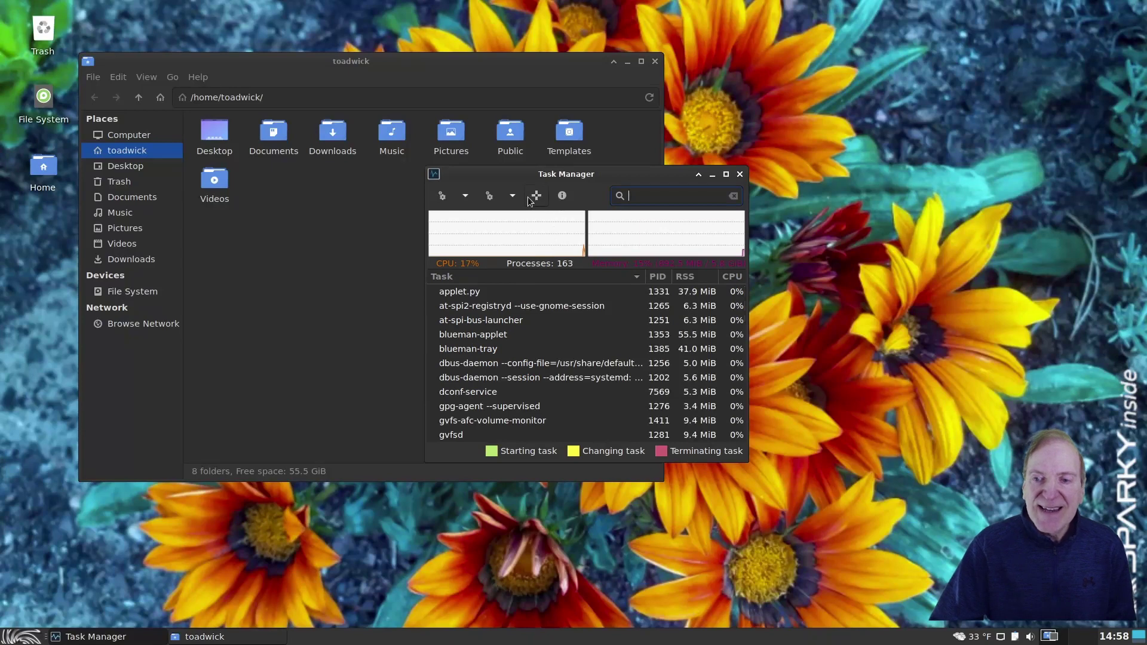
click(740, 175)
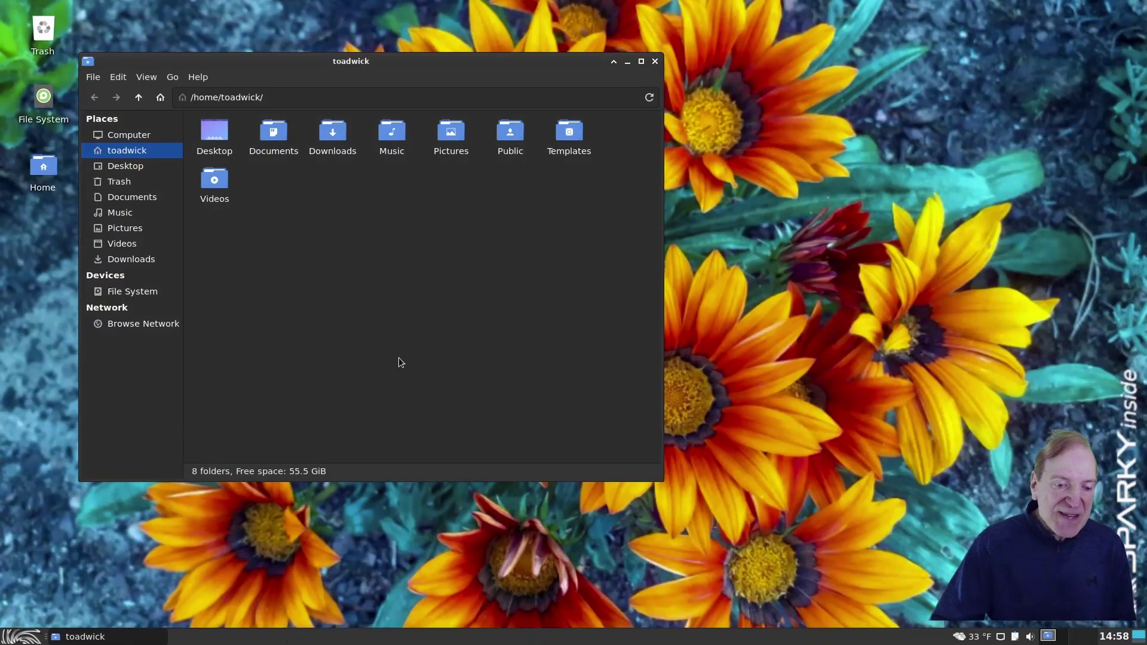
Step: Browse the Development, Graphics, Internet, Multimedia and Office categories in the Whisker Menu
click(21, 639)
click(36, 567)
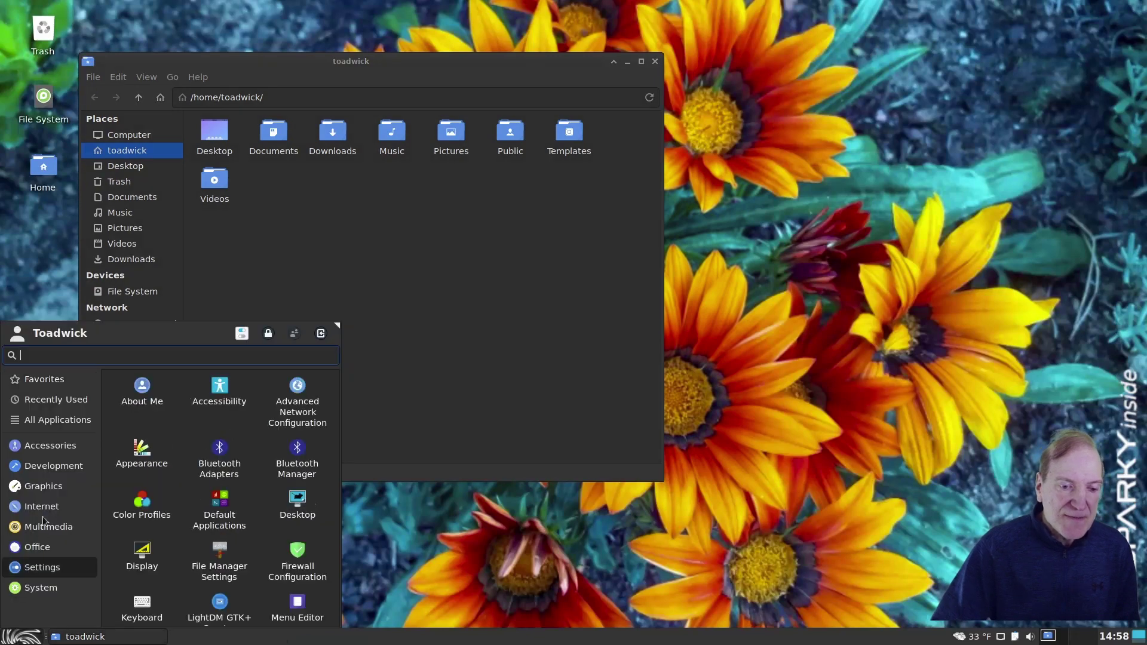
click(52, 486)
click(54, 467)
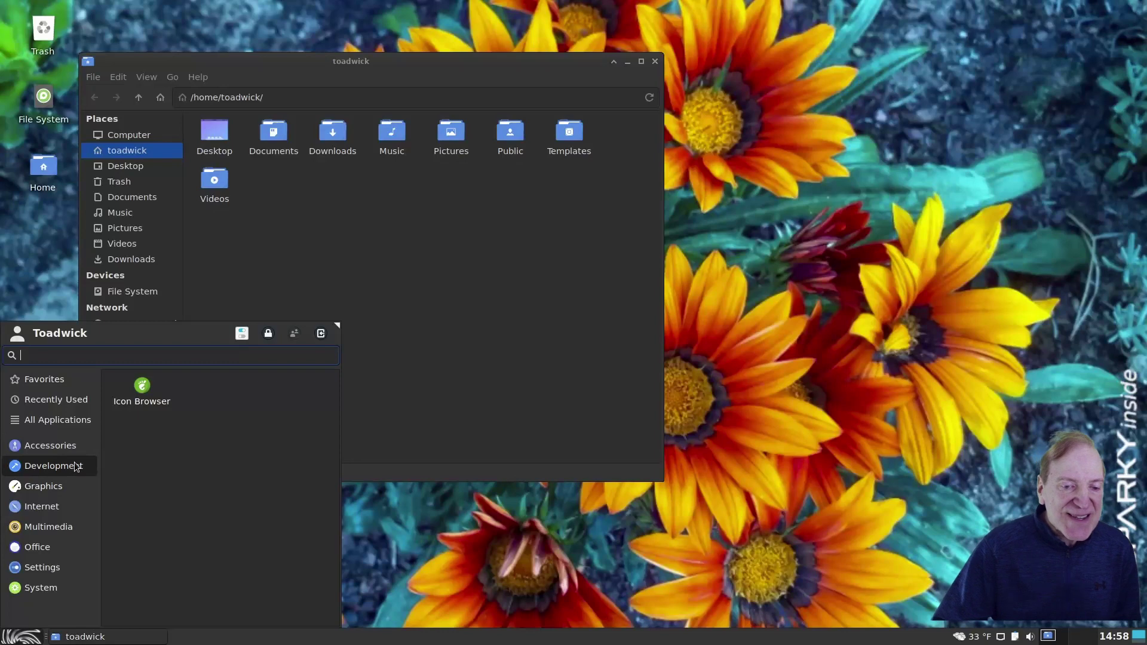
click(39, 486)
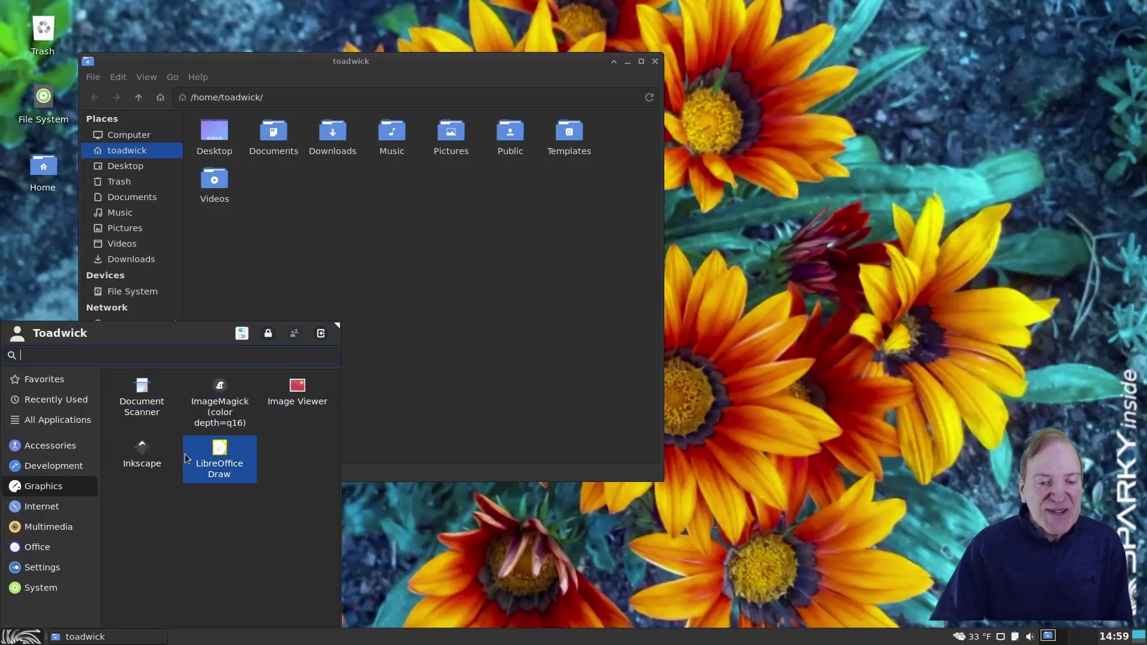
click(36, 506)
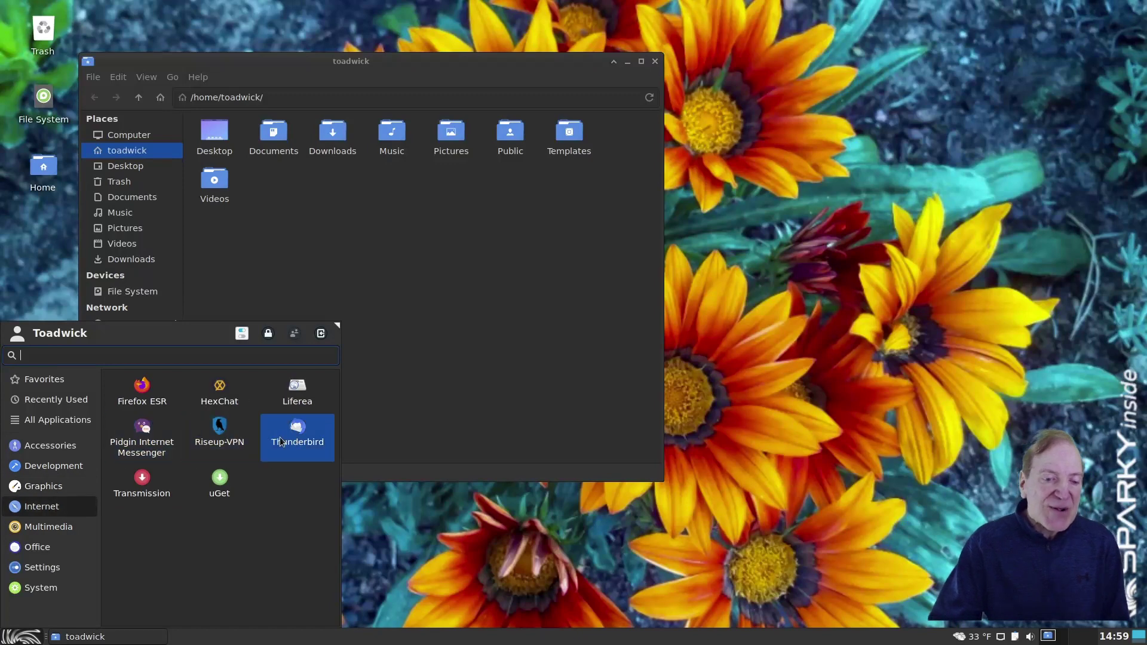
click(54, 528)
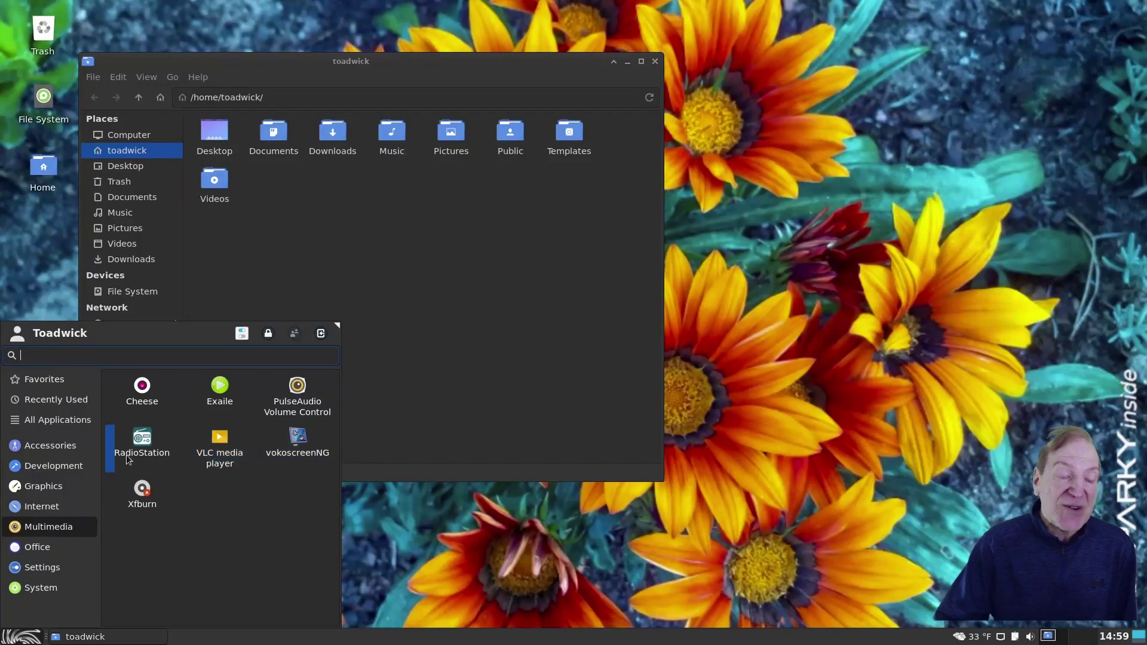
click(77, 545)
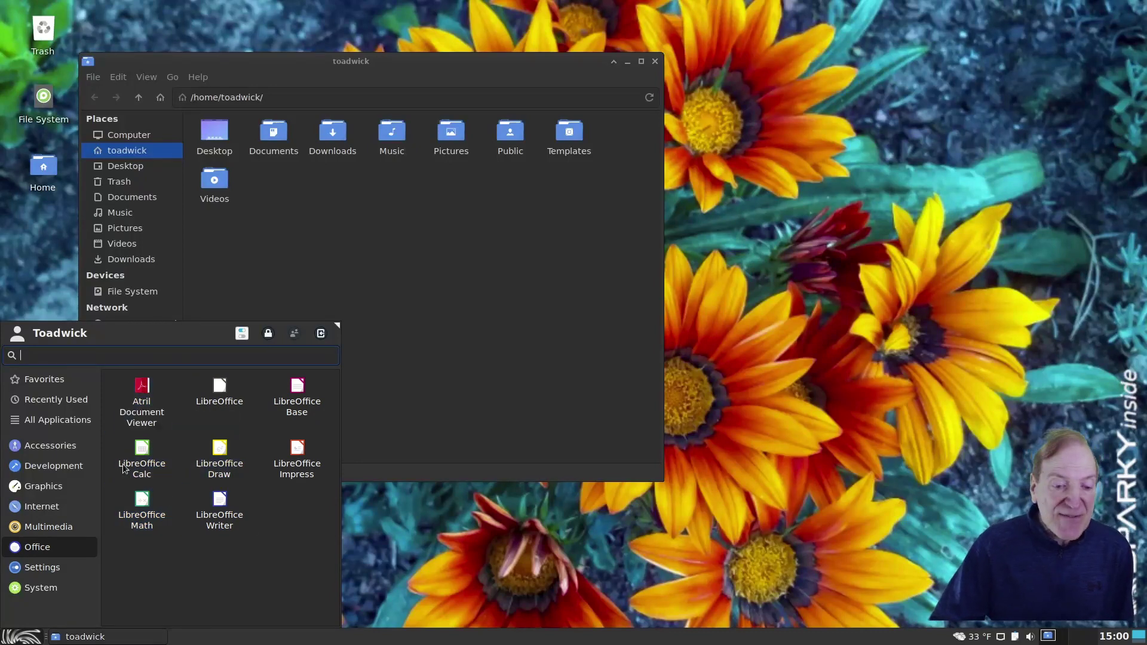
mouse_move(52, 572)
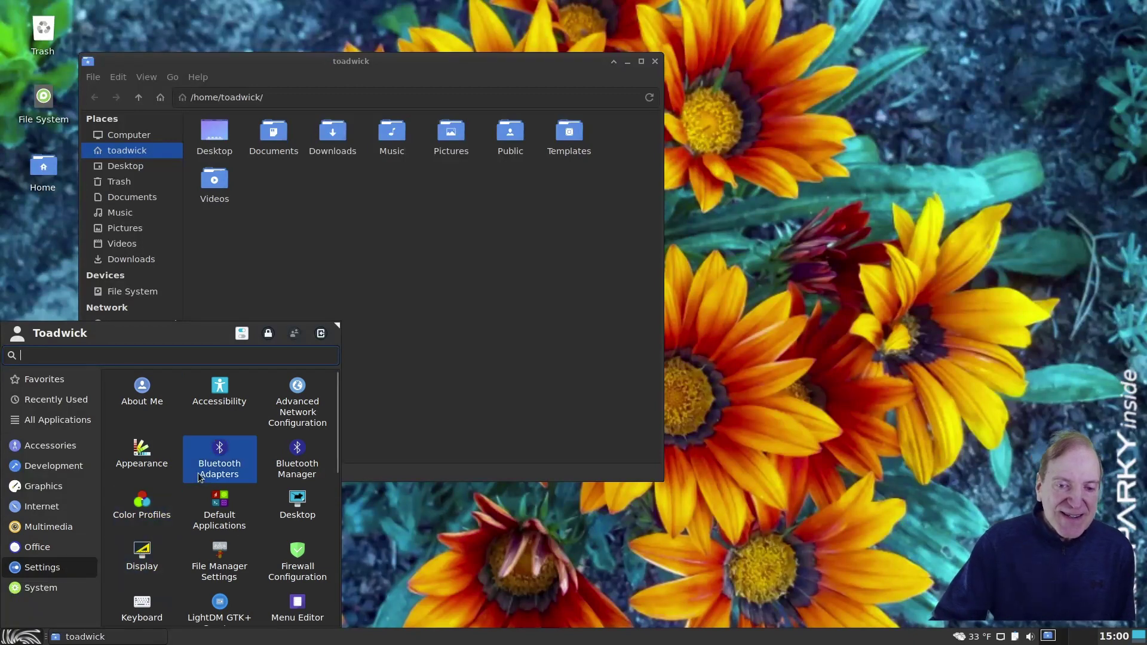
Step: Scroll through the full list of Settings category apps in the application menu
scroll(214, 477, down, 3)
scroll(228, 498, down, 4)
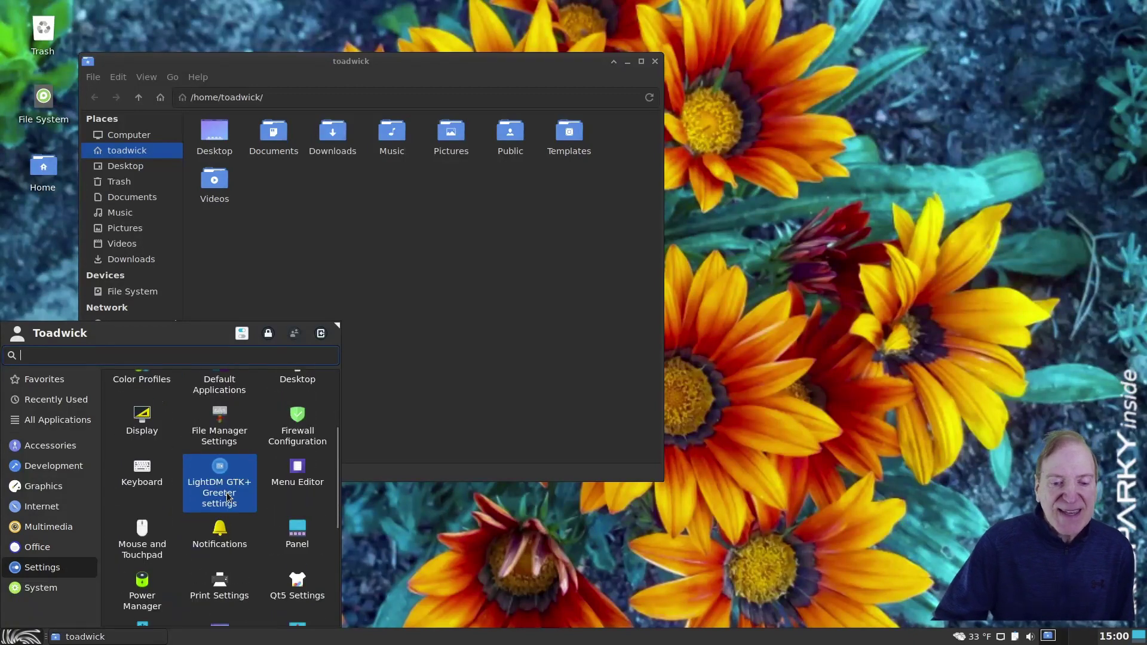
scroll(229, 497, down, 2)
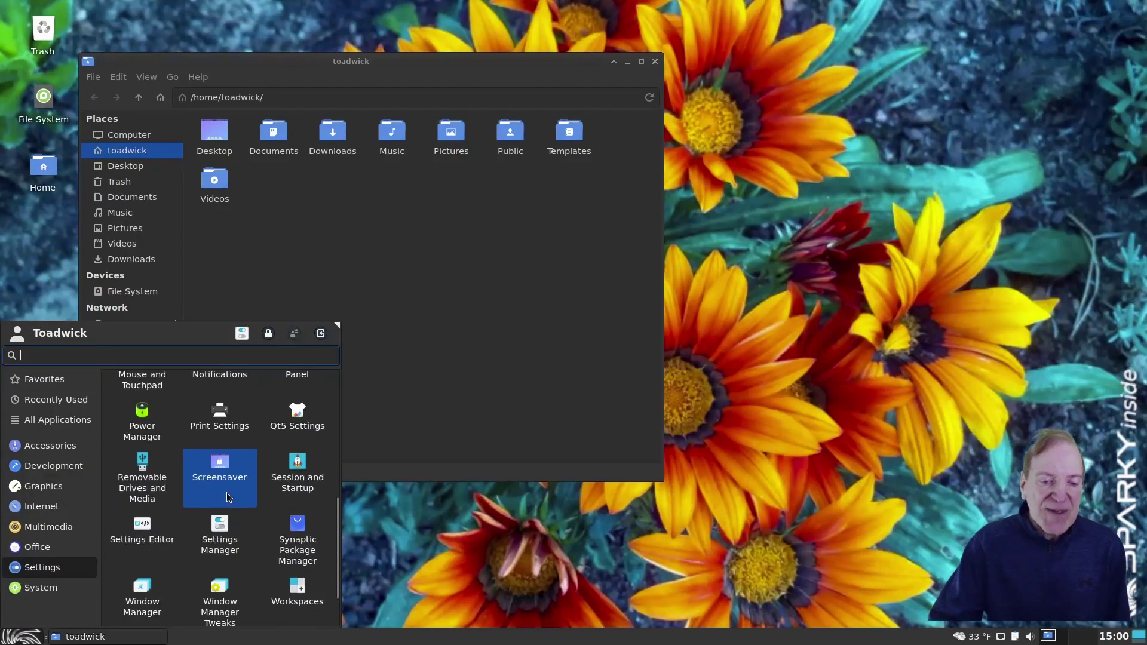
scroll(234, 502, up, 2)
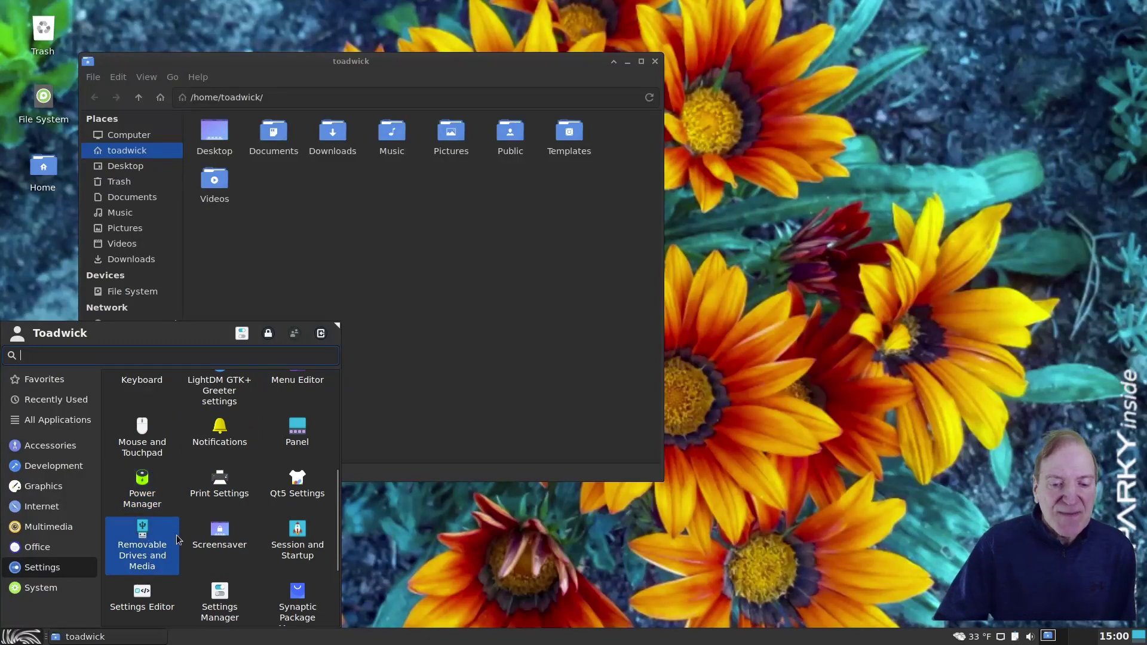
scroll(180, 511, down, 2)
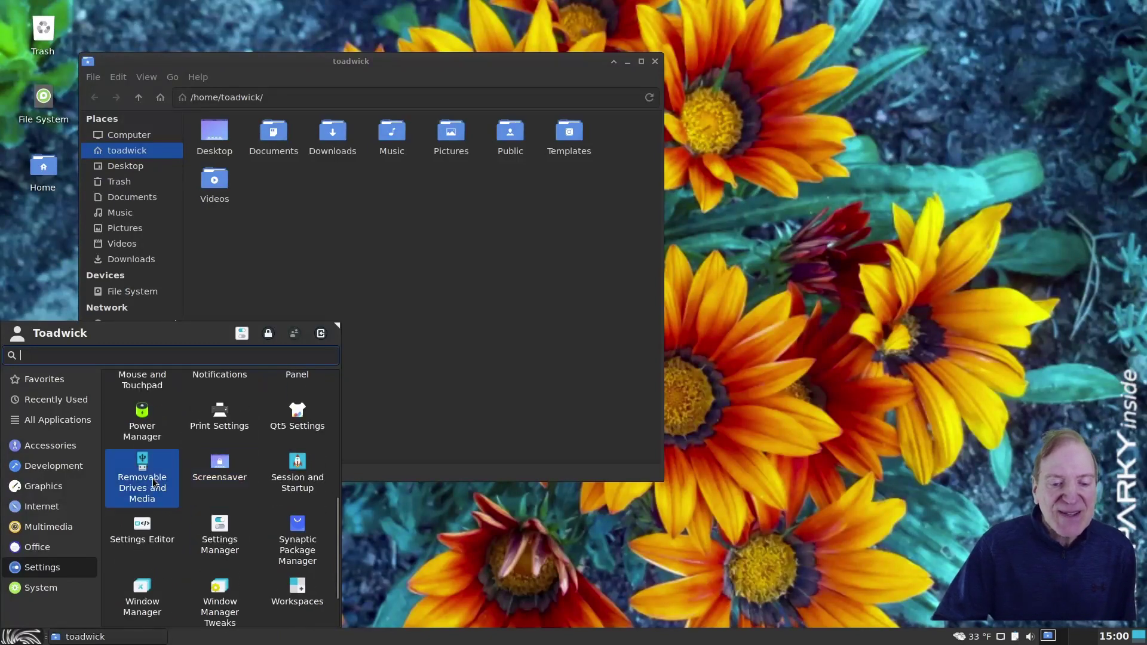
scroll(155, 481, down, 2)
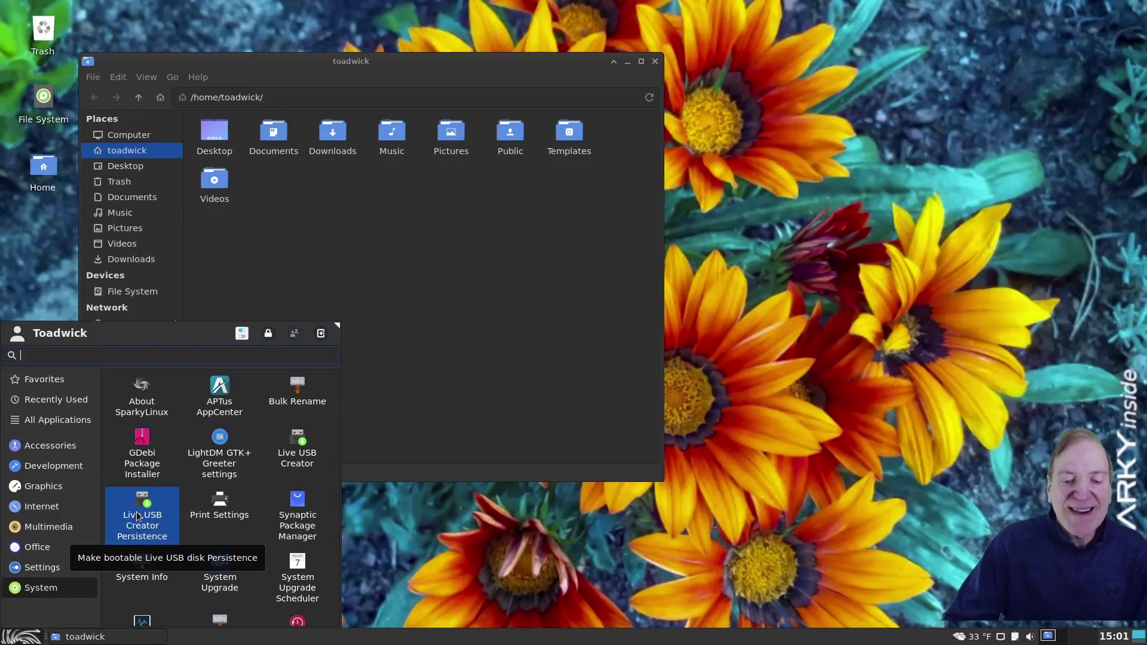
Step: Launch Live USB Creator Persistence and authenticate with the account password
click(137, 511)
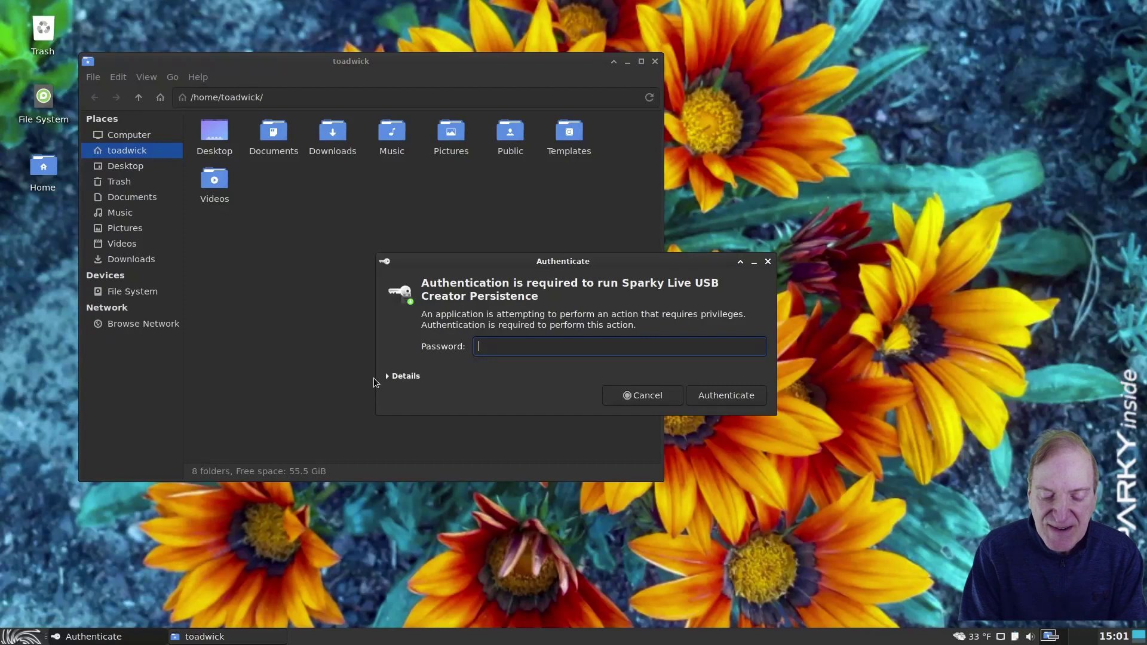
text(•••••••)
key(Return)
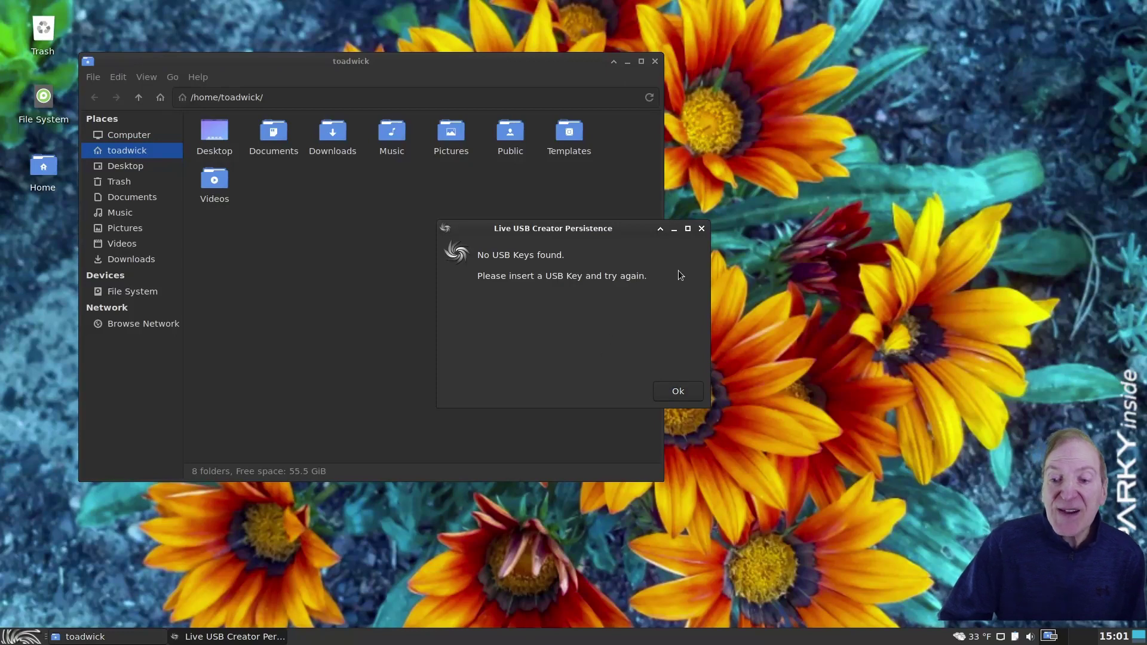
click(701, 229)
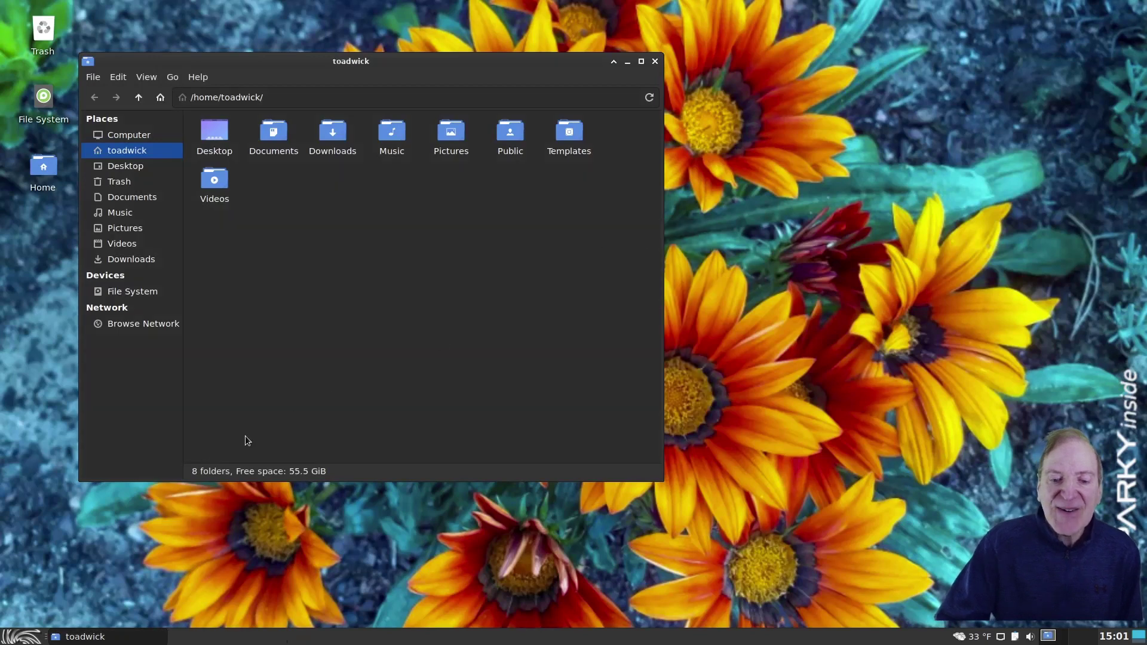
click(21, 637)
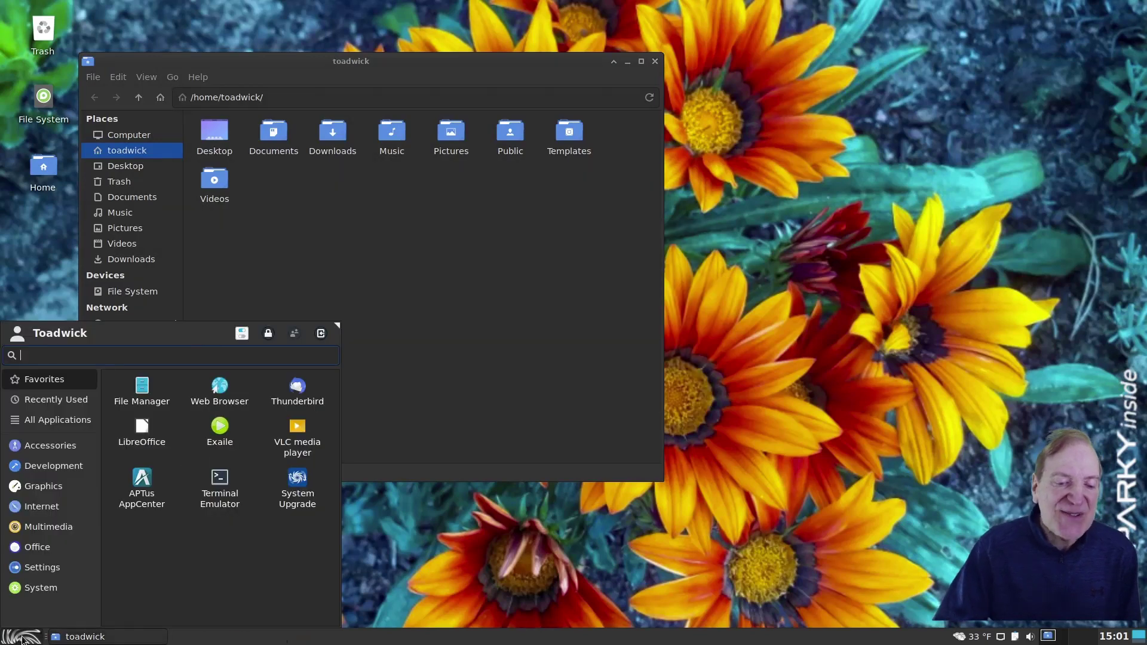
click(37, 547)
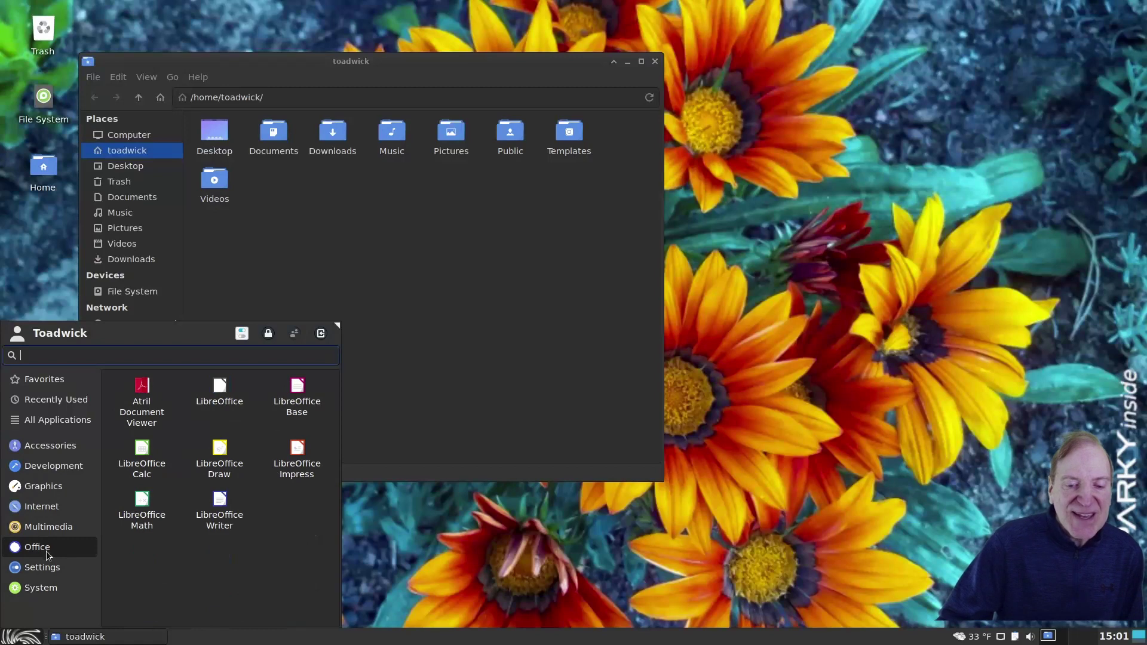
click(48, 569)
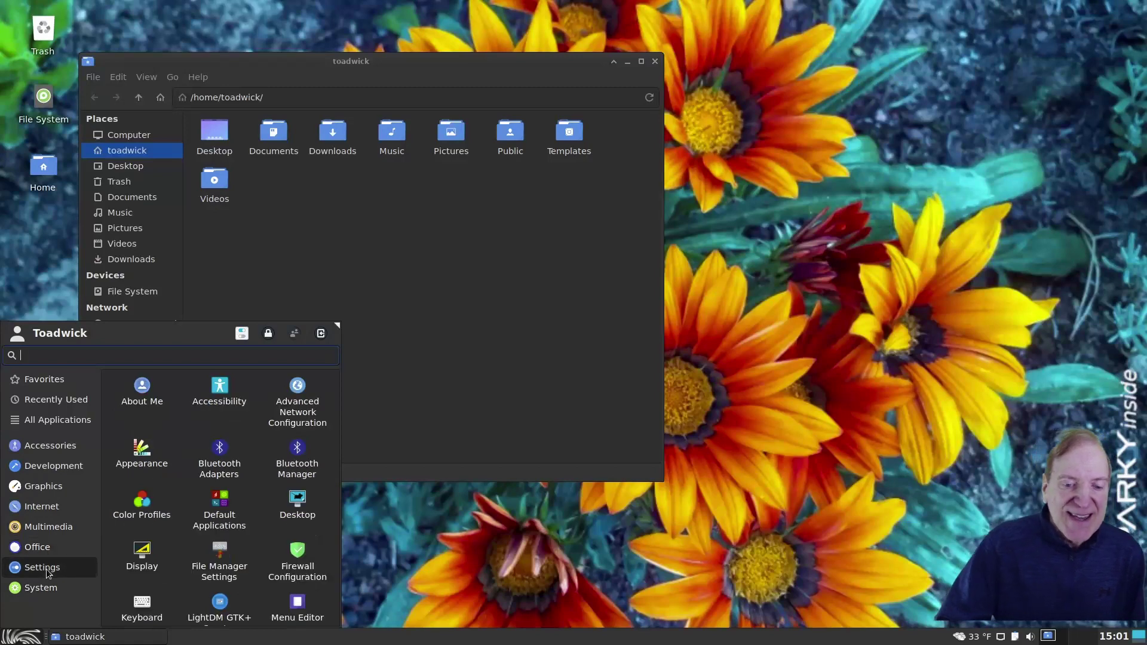
click(18, 588)
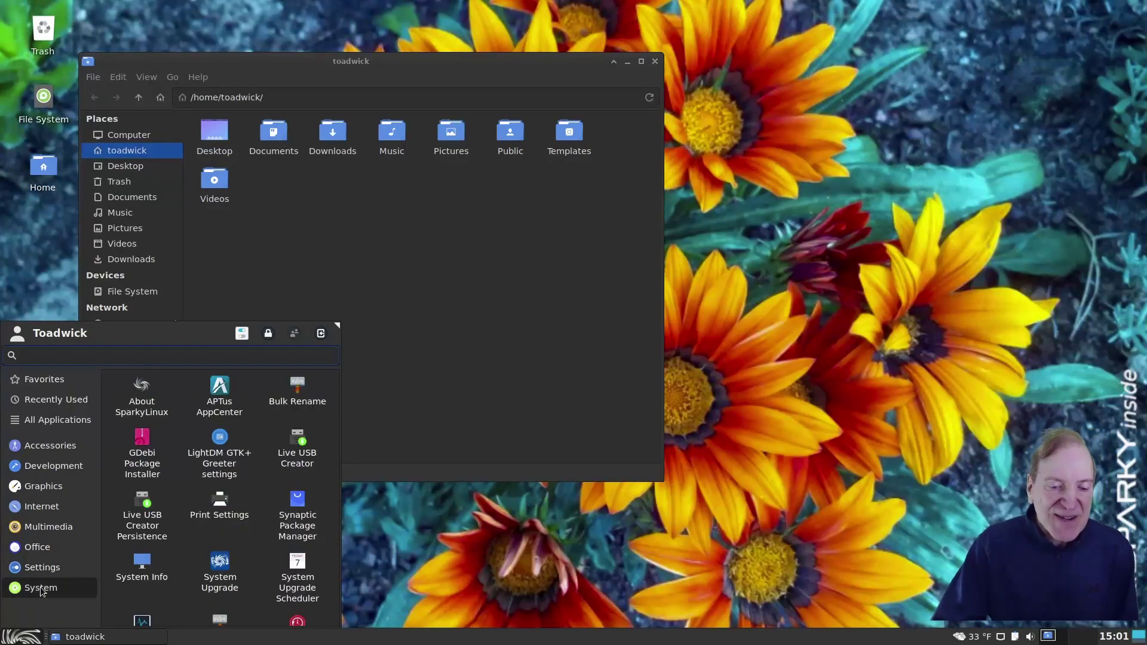
scroll(258, 561, down, 2)
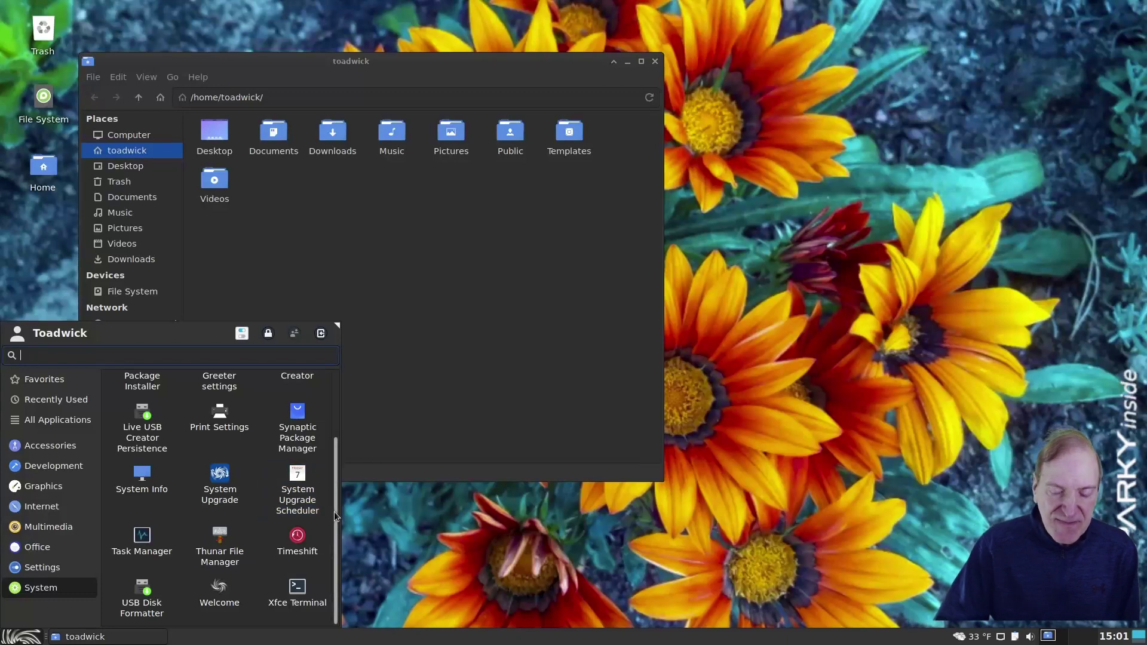
drag(335, 512, 336, 429)
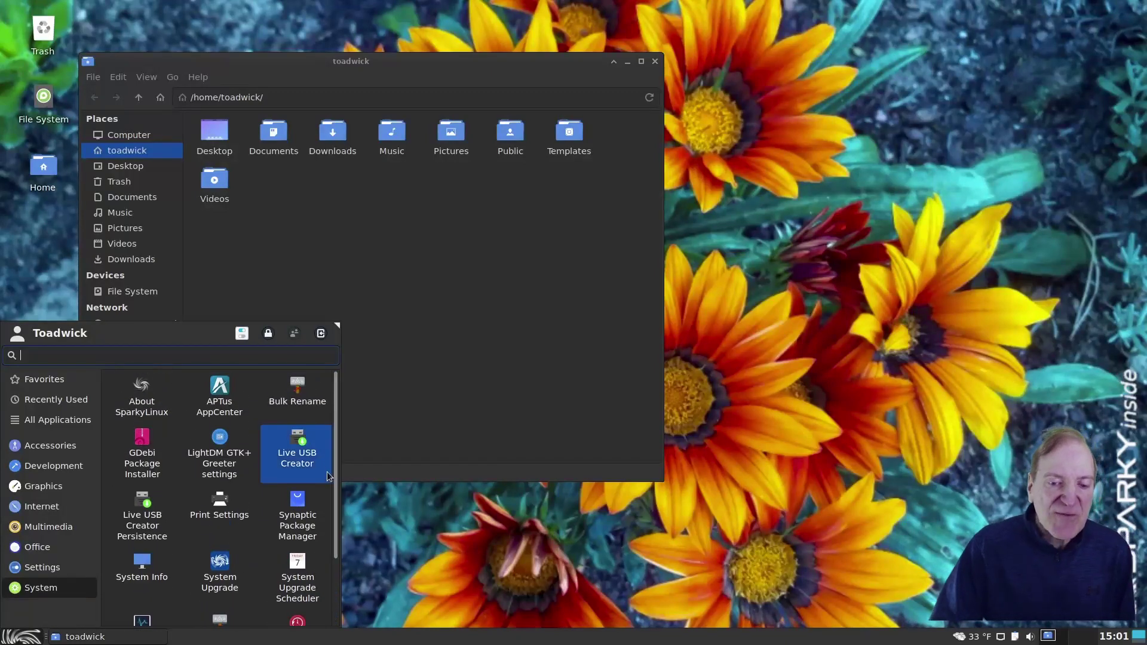
scroll(274, 524, down, 3)
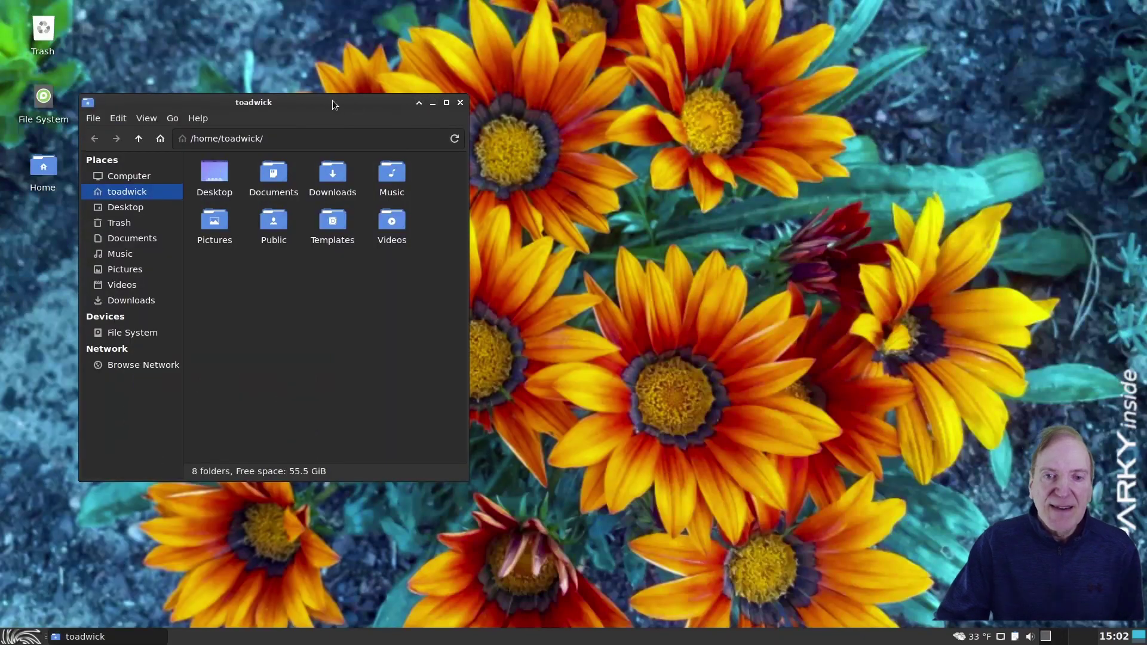
Step: Move the home folder window down and to the left
drag(333, 99, 249, 219)
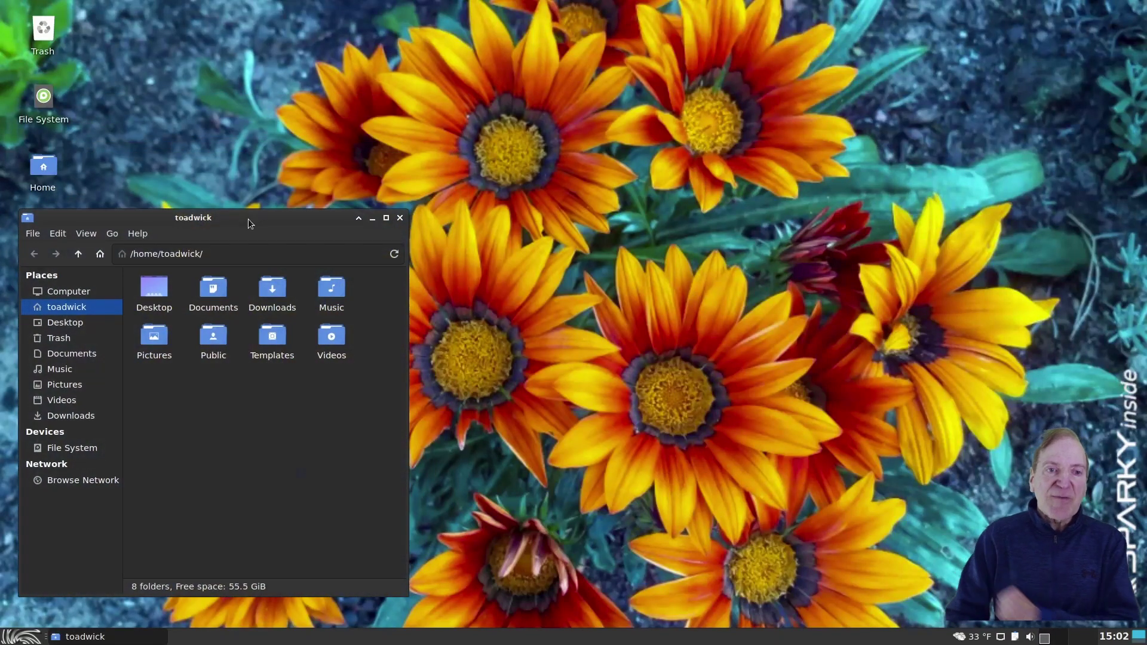